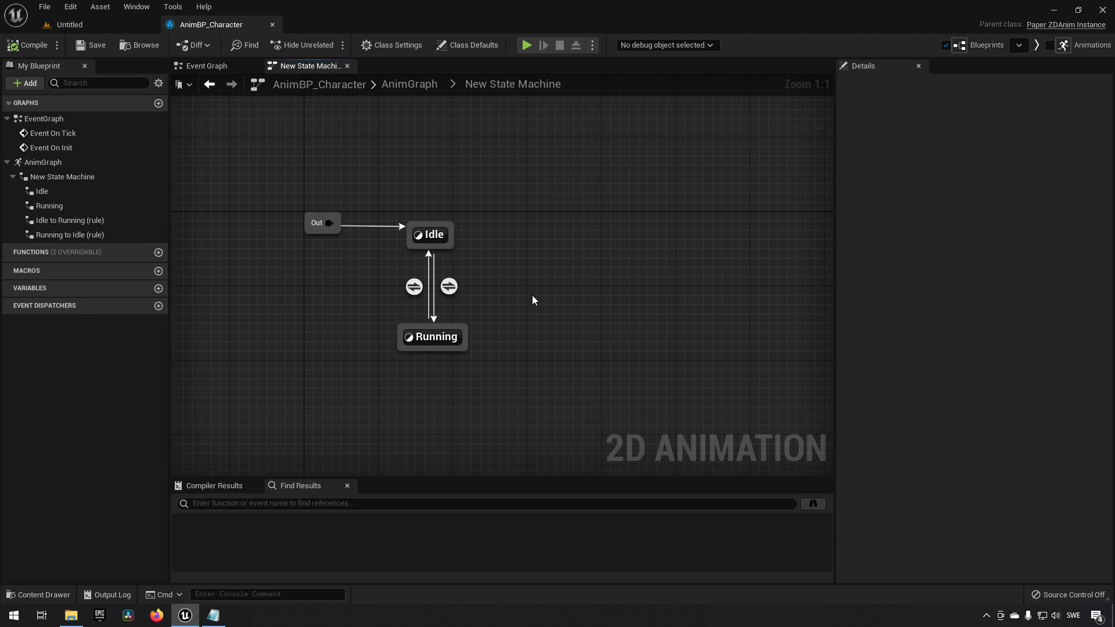
Add a new state named Jumping to the state machine, placed to the right of Idle.
right_click(542, 223)
click(577, 255)
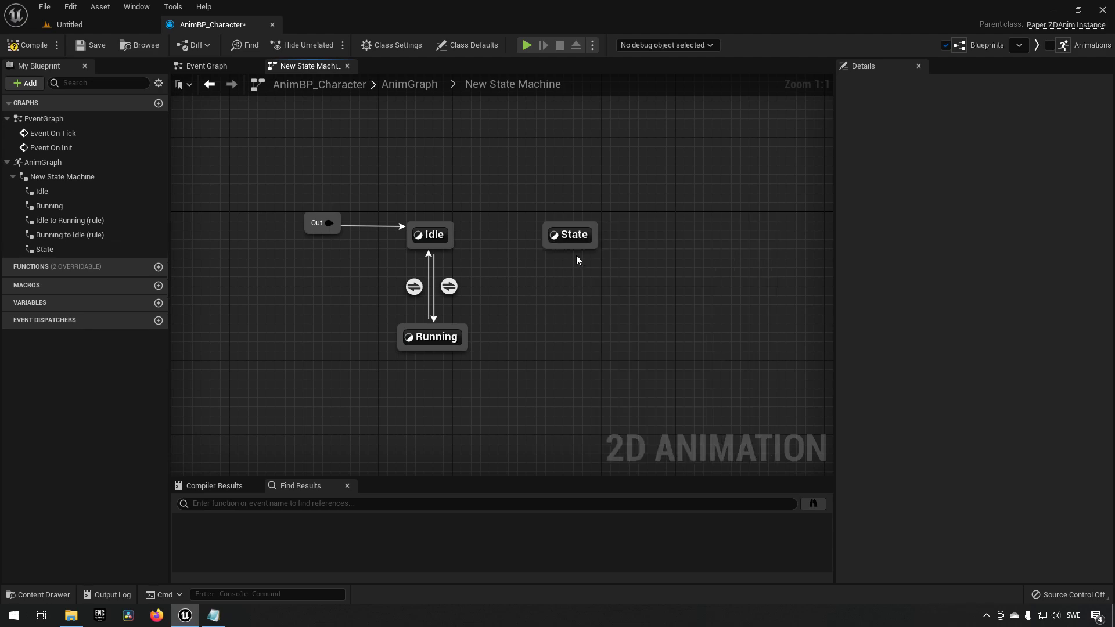
click(575, 238)
click(579, 241)
text(Jumpin)
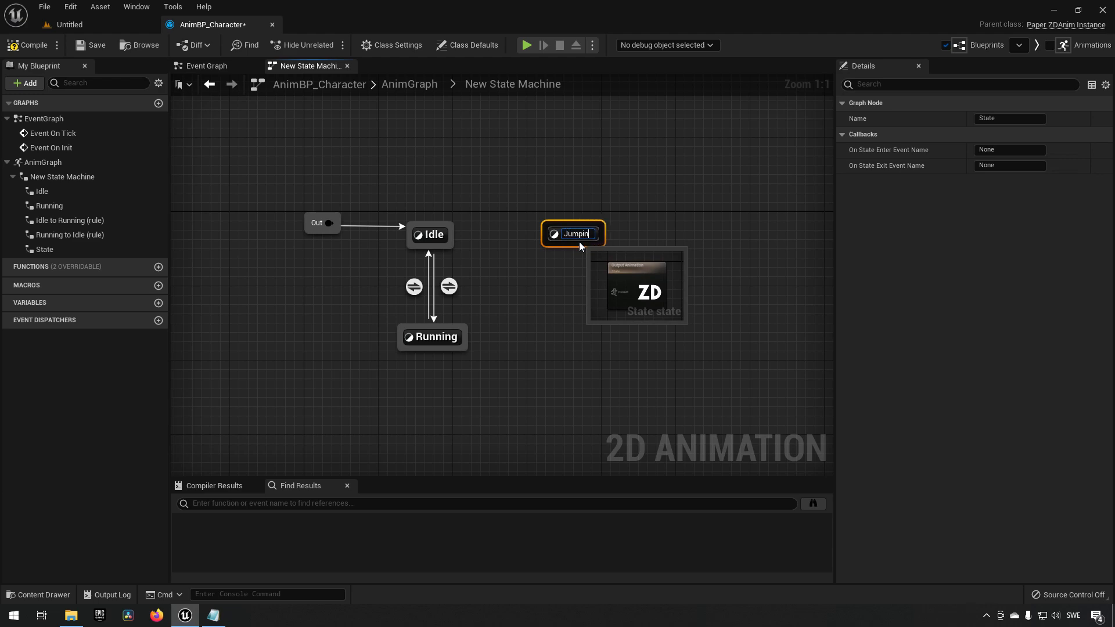
text(g)
key(Return)
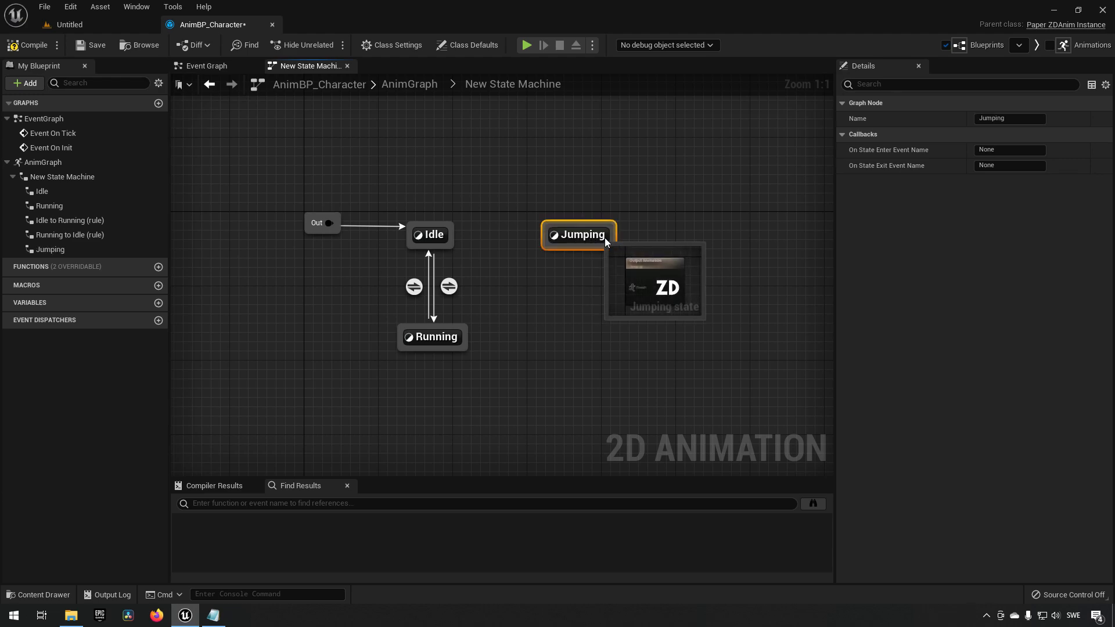
drag(582, 238, 633, 235)
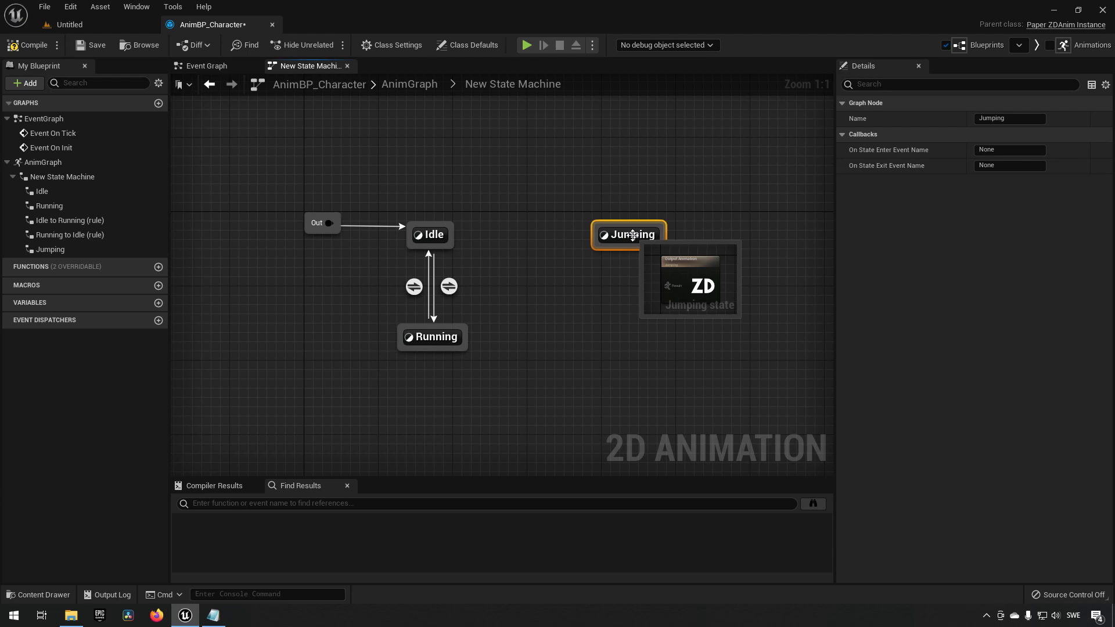
Open the Jumping state, connect a Play AS_Jump node to the Output Animation result, then compile and save.
double_click(632, 234)
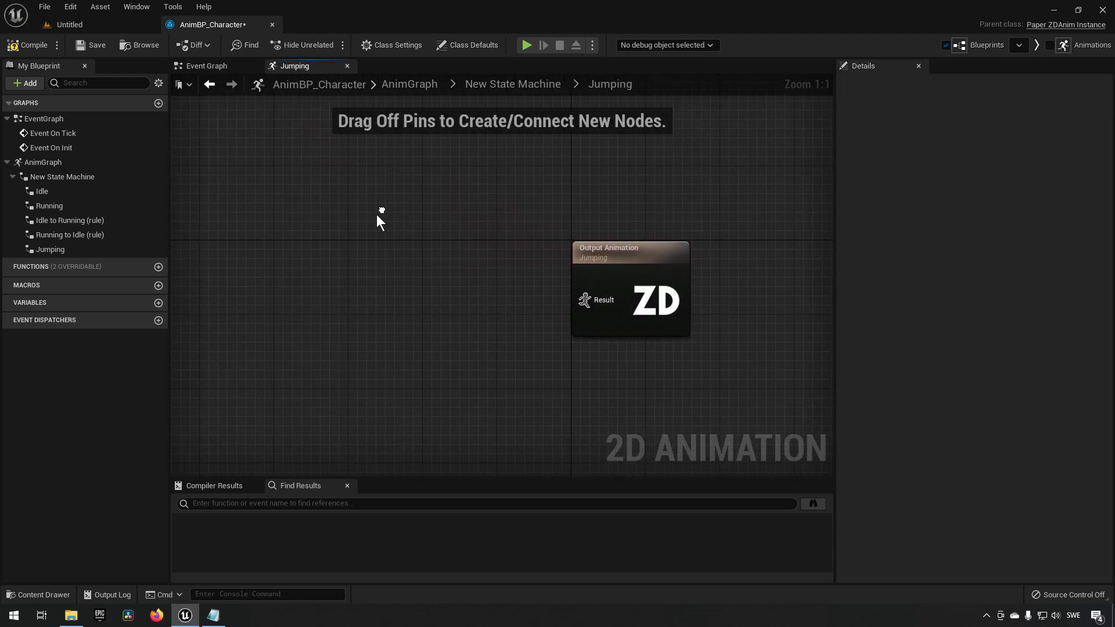
right_click(311, 285)
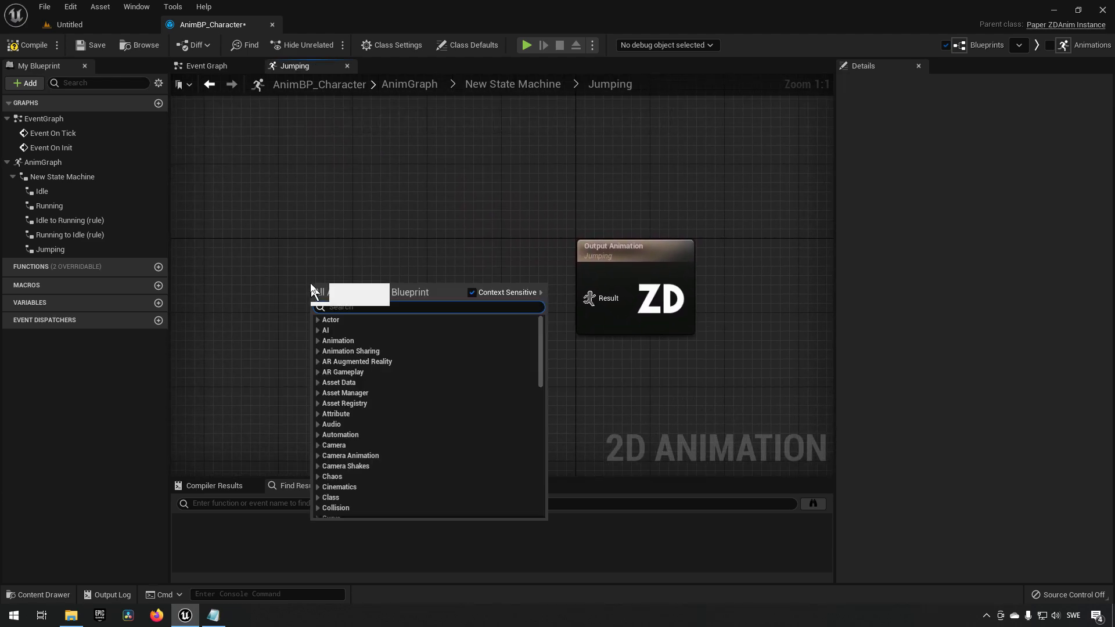
text(play)
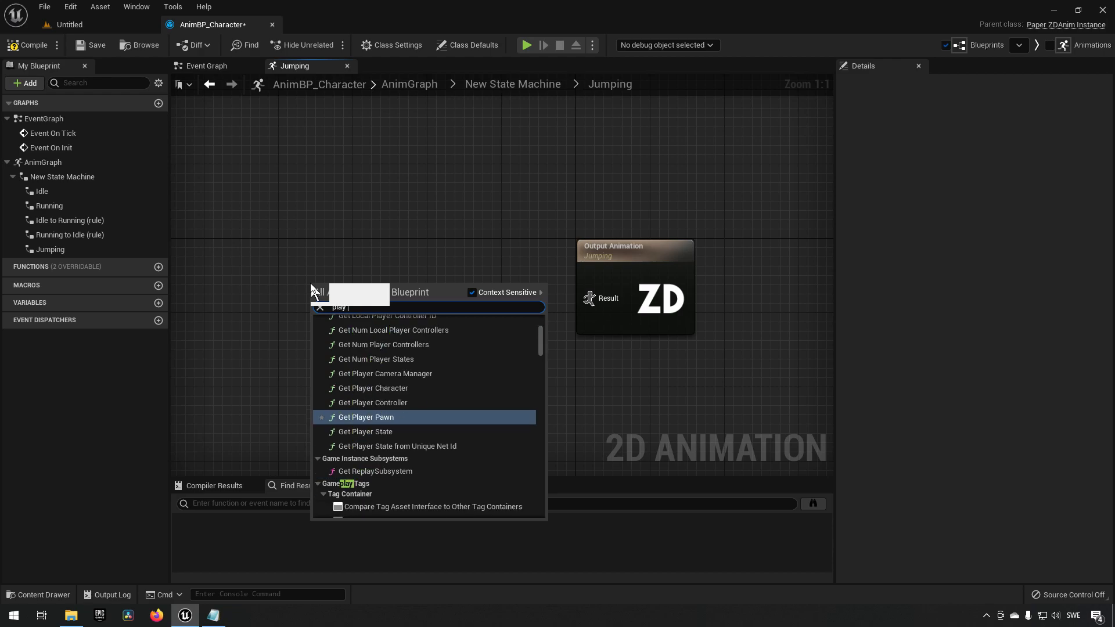
text( jump)
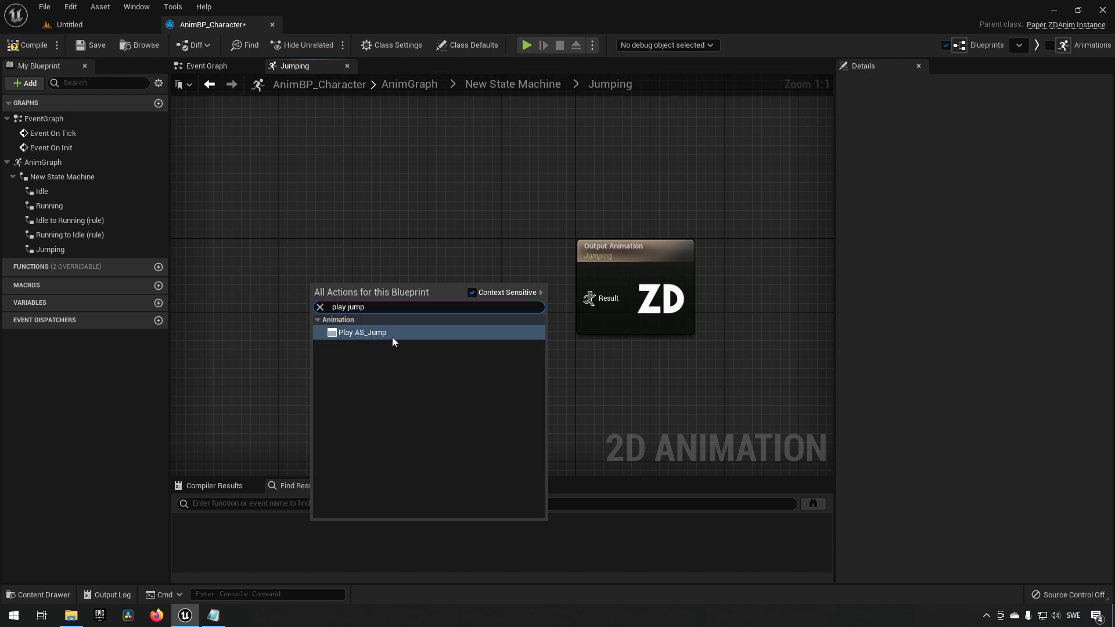
click(392, 337)
drag(370, 312, 599, 297)
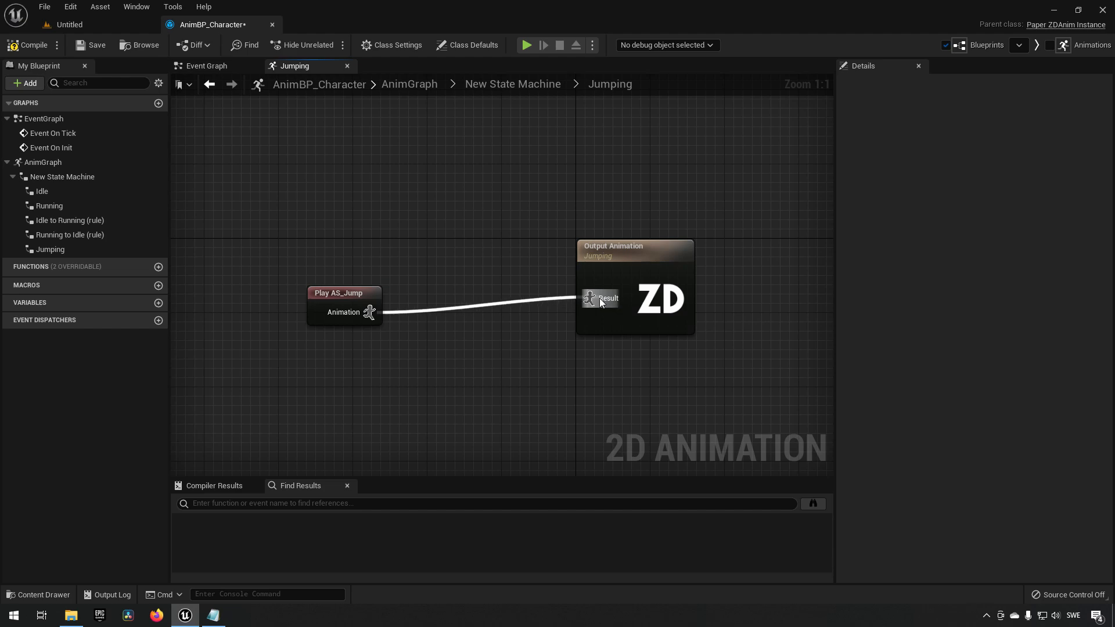
drag(346, 309, 475, 289)
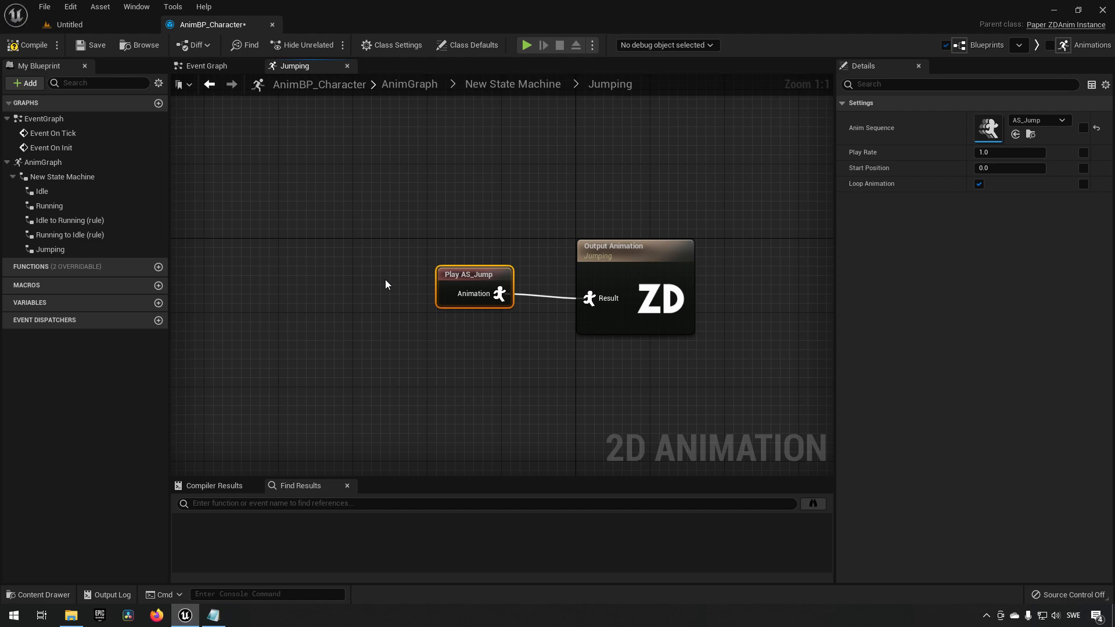
click(37, 51)
click(82, 48)
Return to the state machine and create a transition from Idle to Jumping.
click(444, 218)
click(512, 84)
right_drag(526, 224, 546, 276)
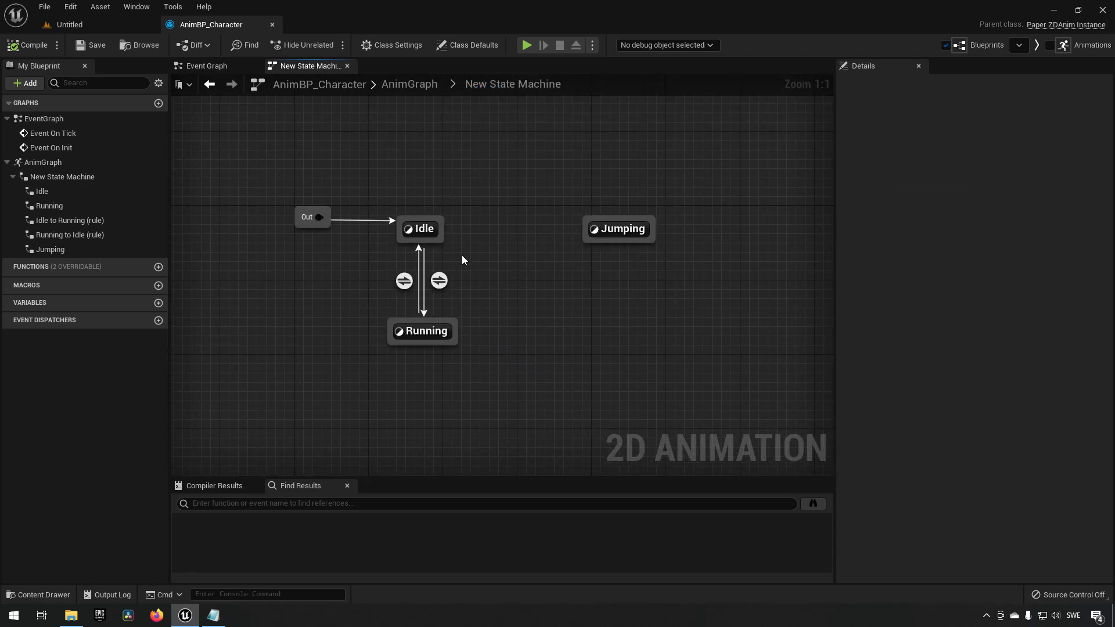
drag(439, 232, 584, 230)
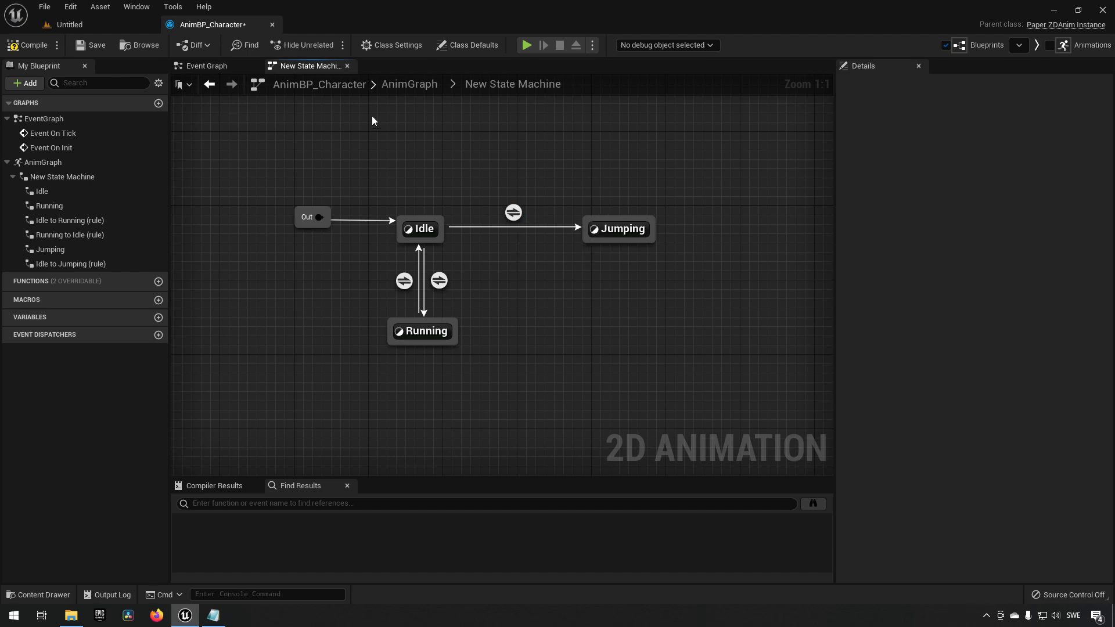
Open the BP_Character blueprint from the PaperZD content folder and view its event graph.
click(101, 26)
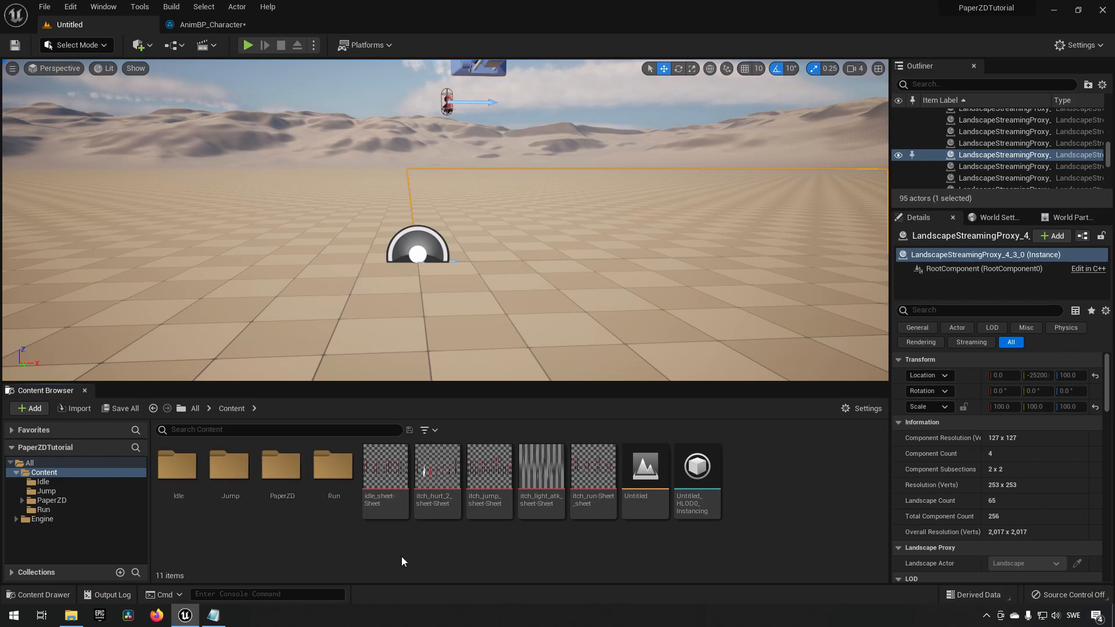
double_click(277, 483)
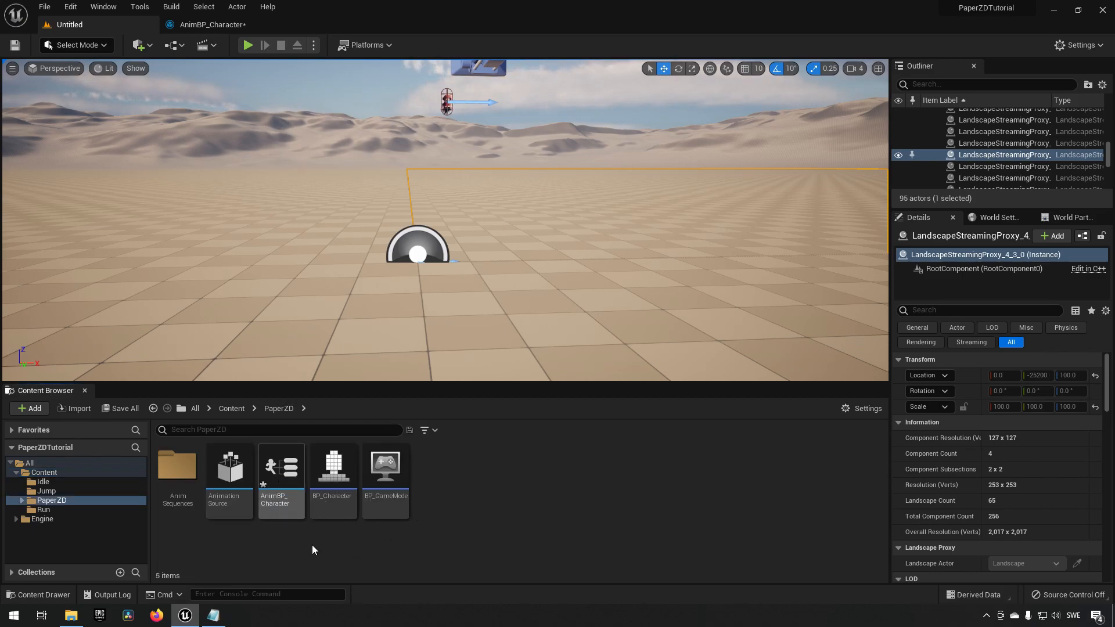
double_click(334, 488)
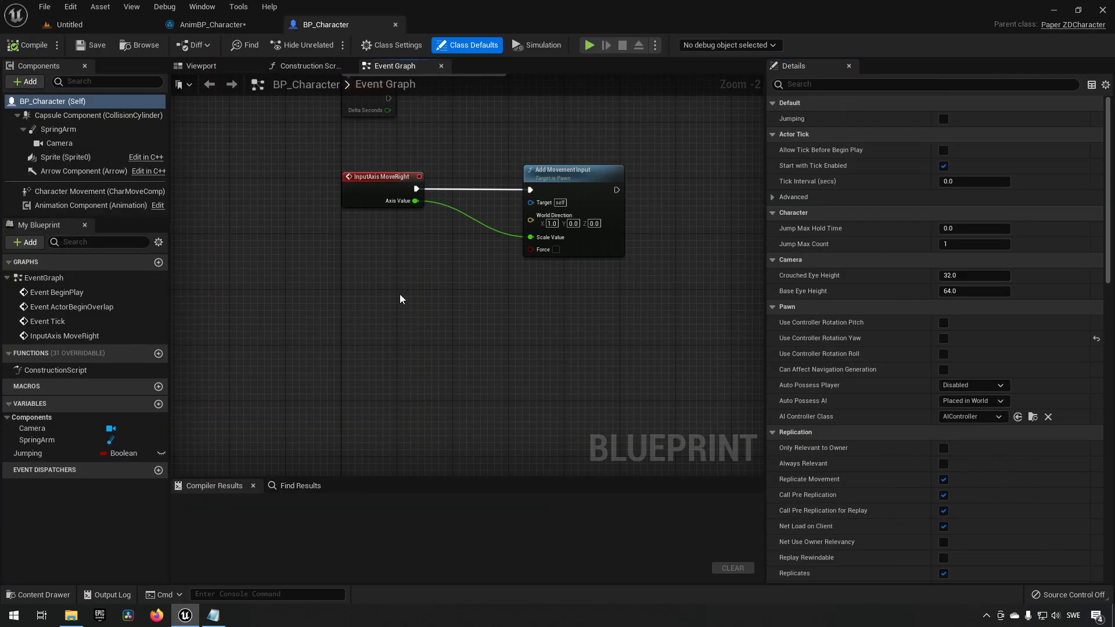
right_drag(401, 294, 378, 329)
drag(187, 178, 674, 331)
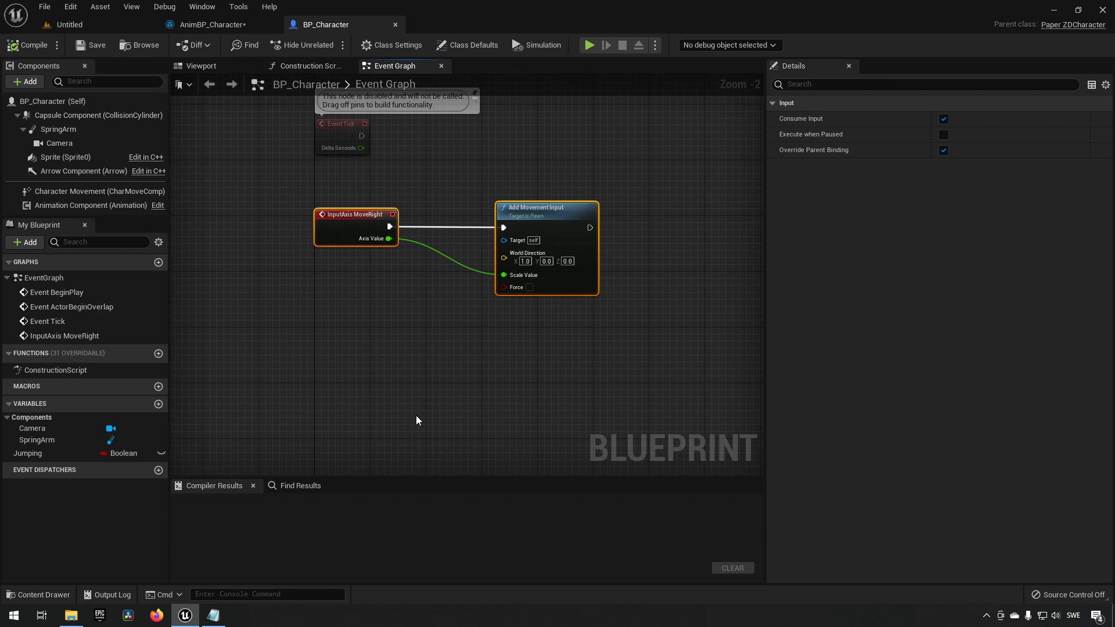
right_drag(445, 409, 442, 352)
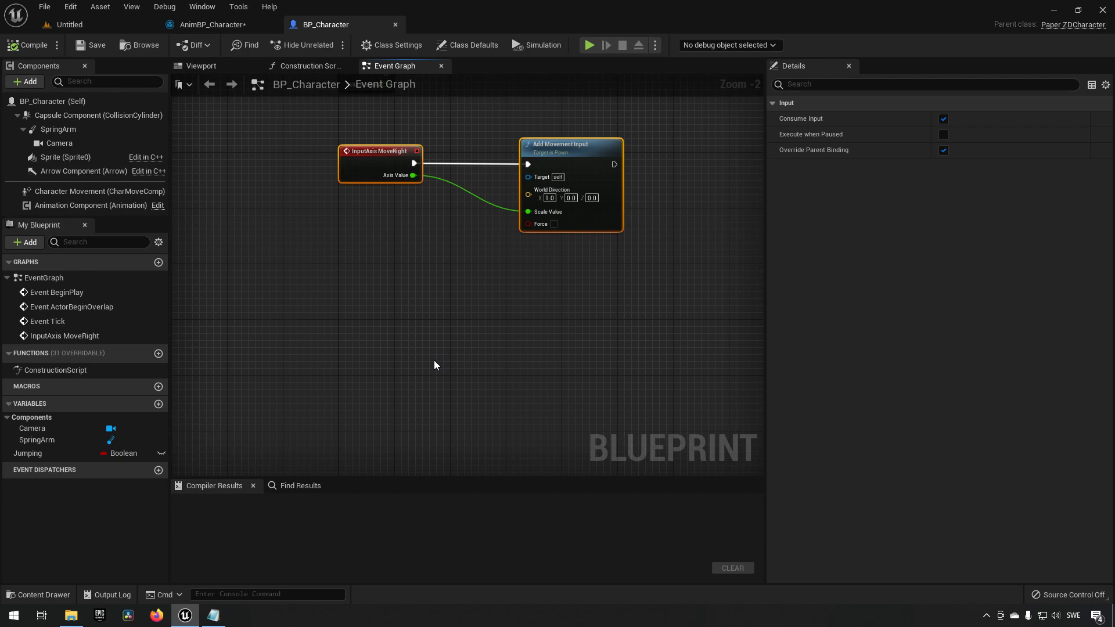
Open the project's Input settings and add an action mapping named Jump.
click(70, 6)
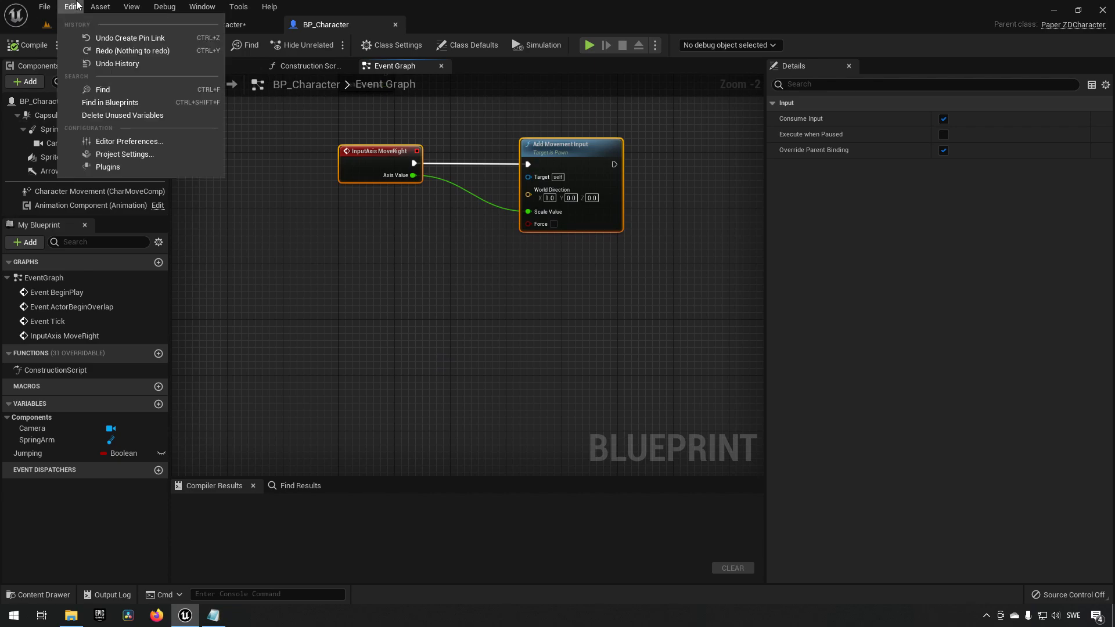
click(113, 152)
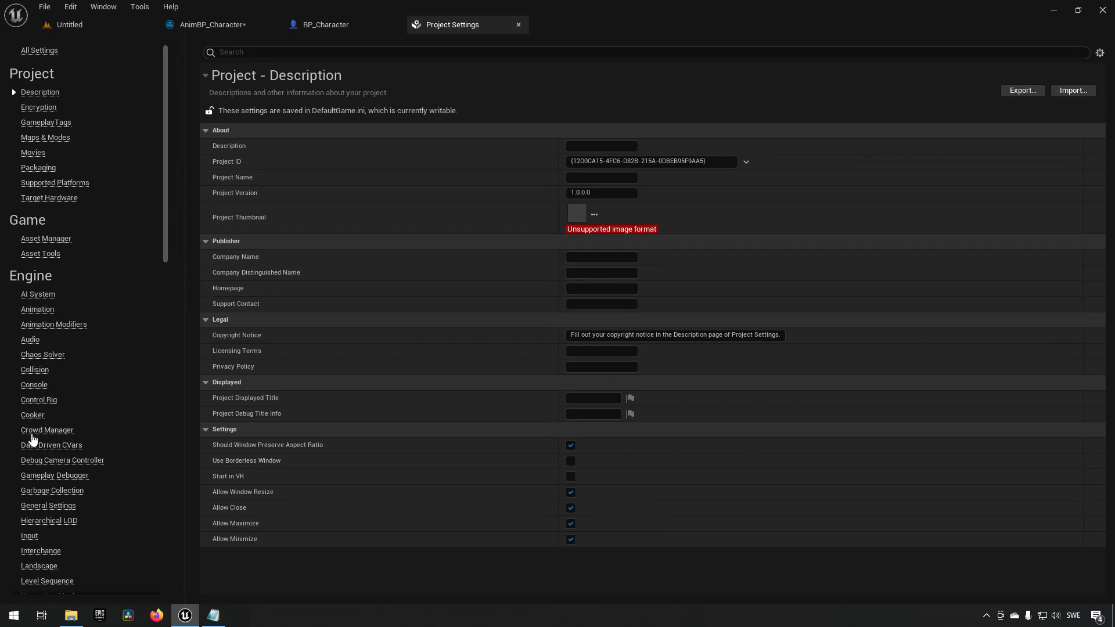
click(30, 534)
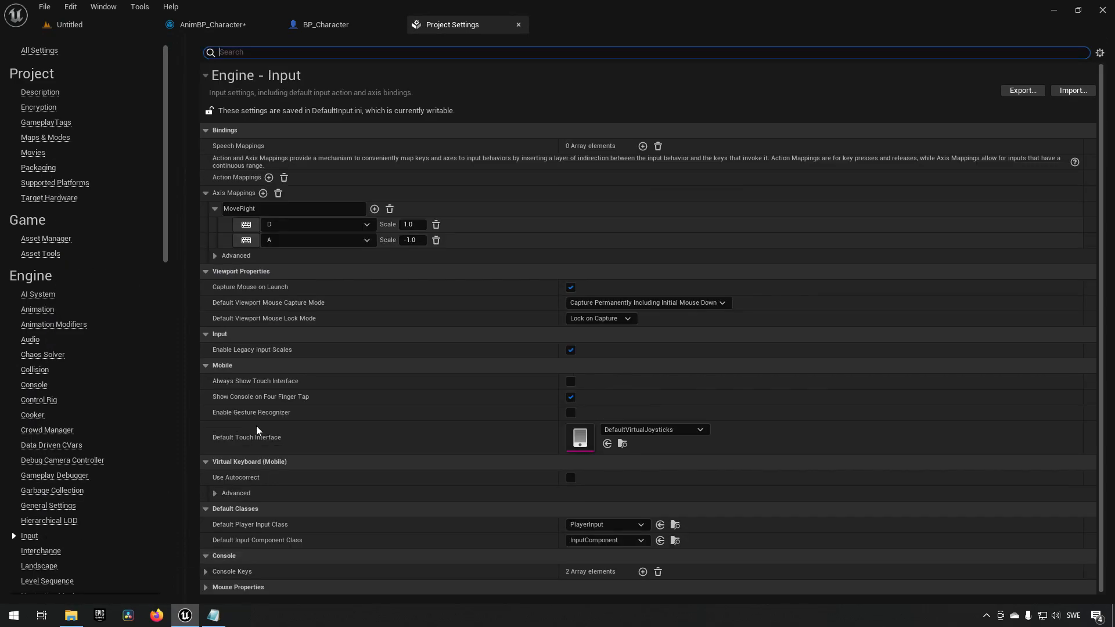
click(269, 177)
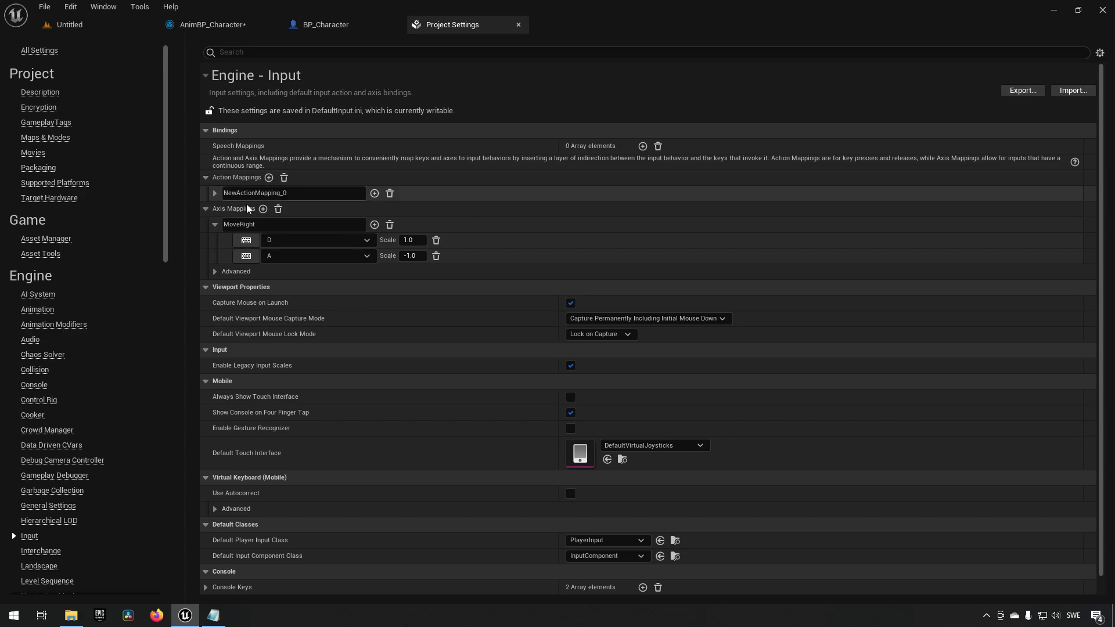
click(229, 194)
text(Jump)
click(215, 194)
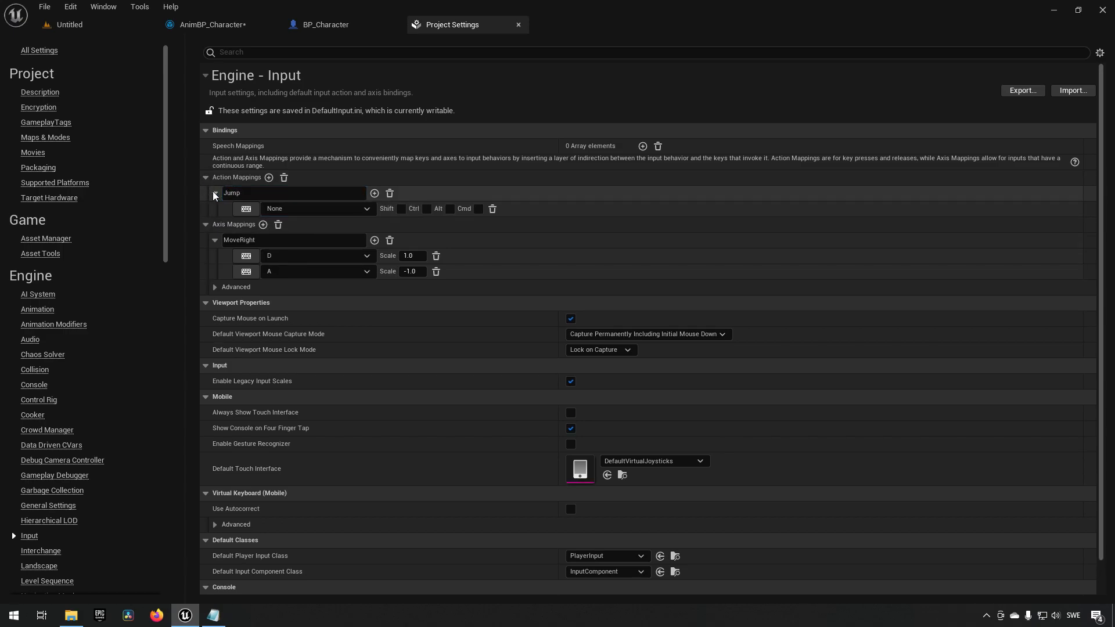
Bind the Jump action mapping to the Space Bar key and close the project settings.
click(302, 210)
text(space ba)
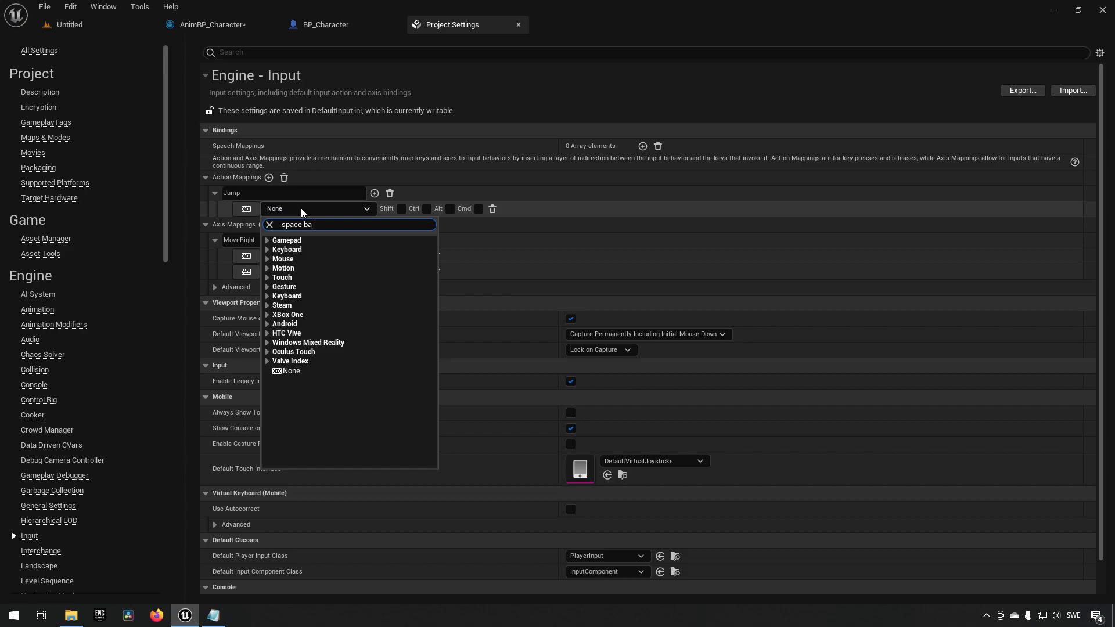
text(r)
key(Return)
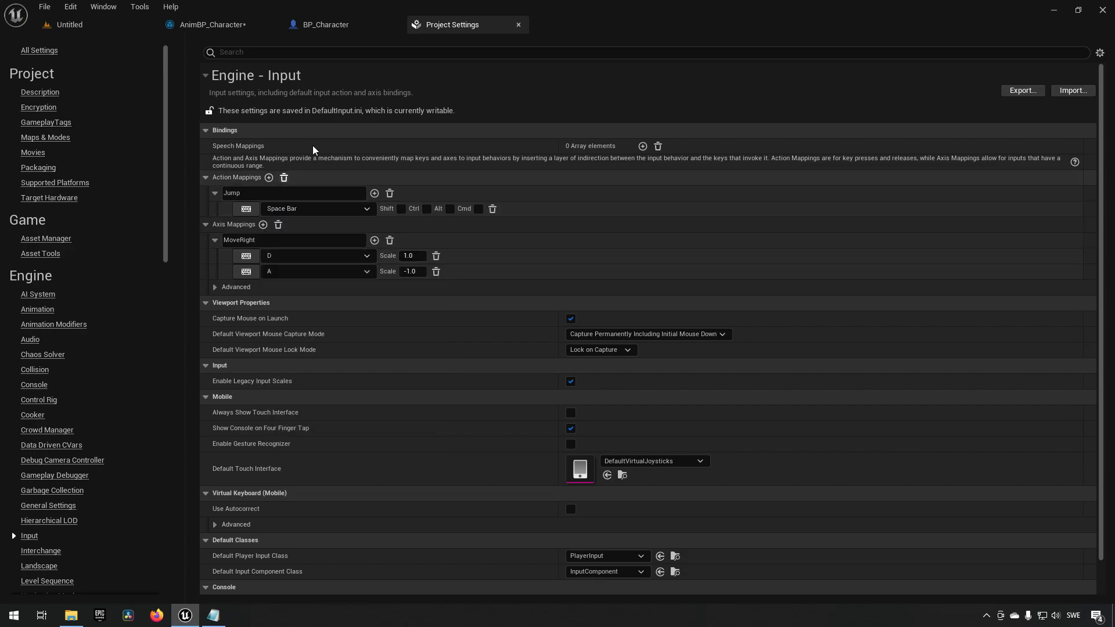
middle_click(432, 32)
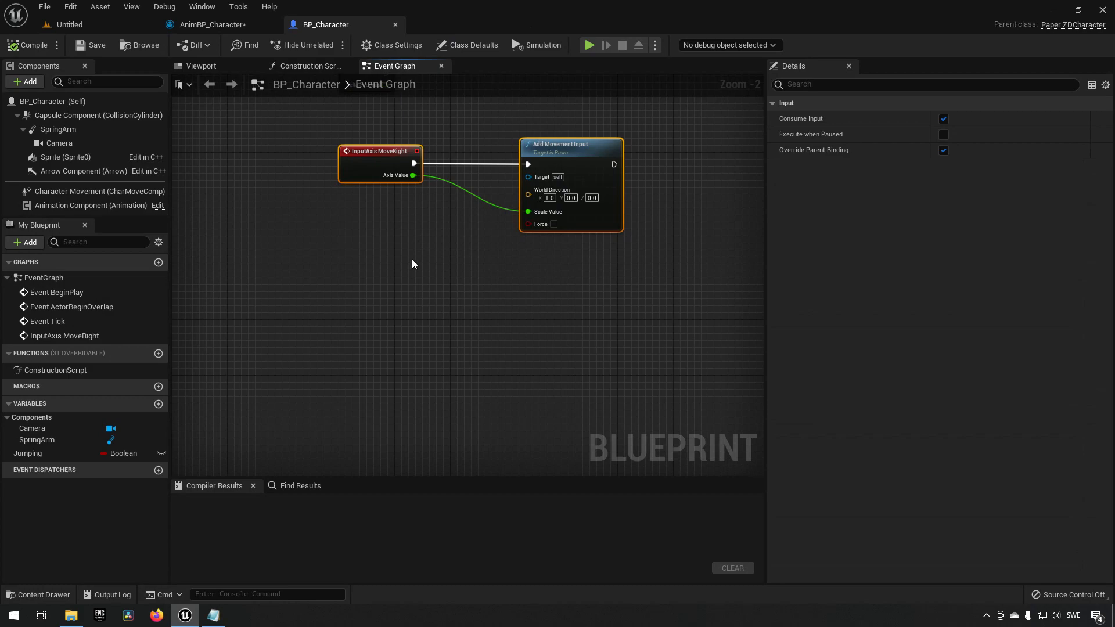
Add an InputAction Jump event node to BP_Character's event graph below the movement nodes.
click(357, 330)
right_click(357, 330)
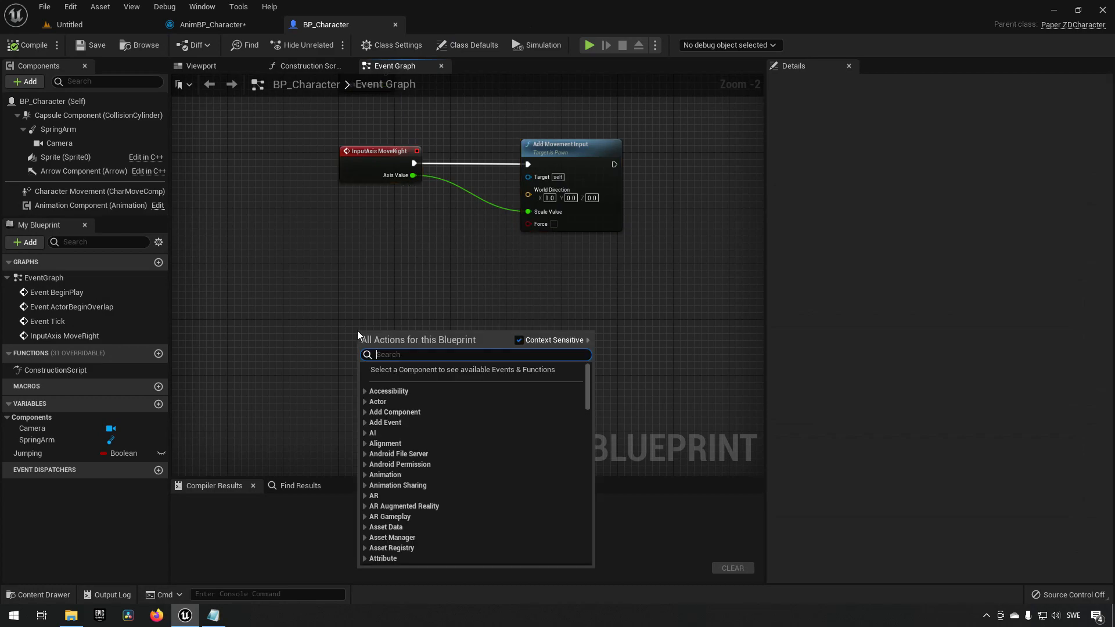
text(jump)
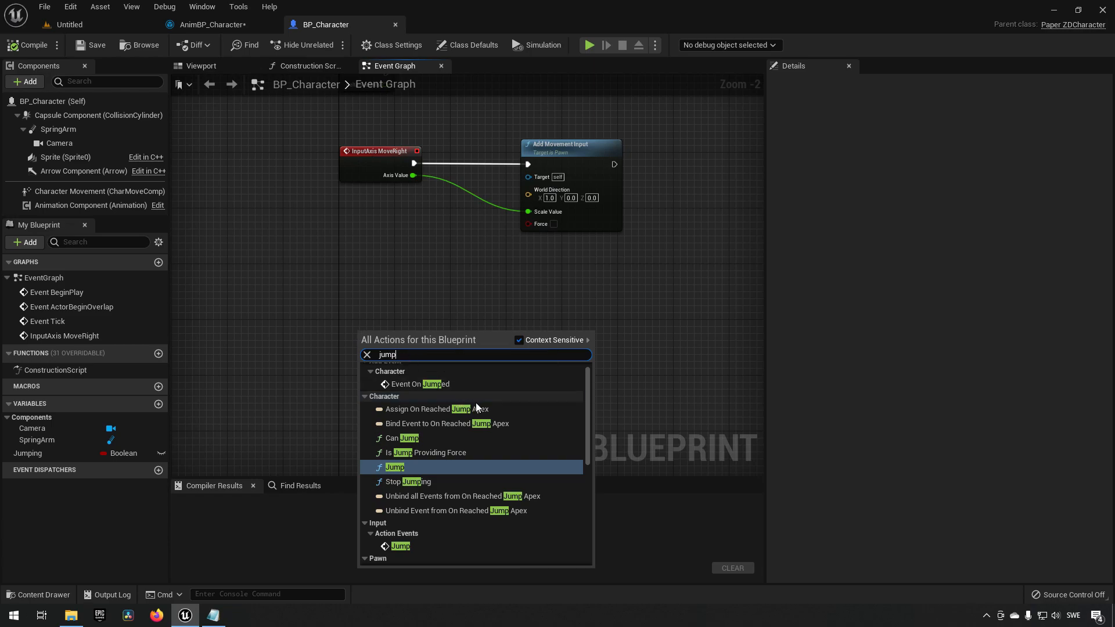
scroll(447, 465, down, 4)
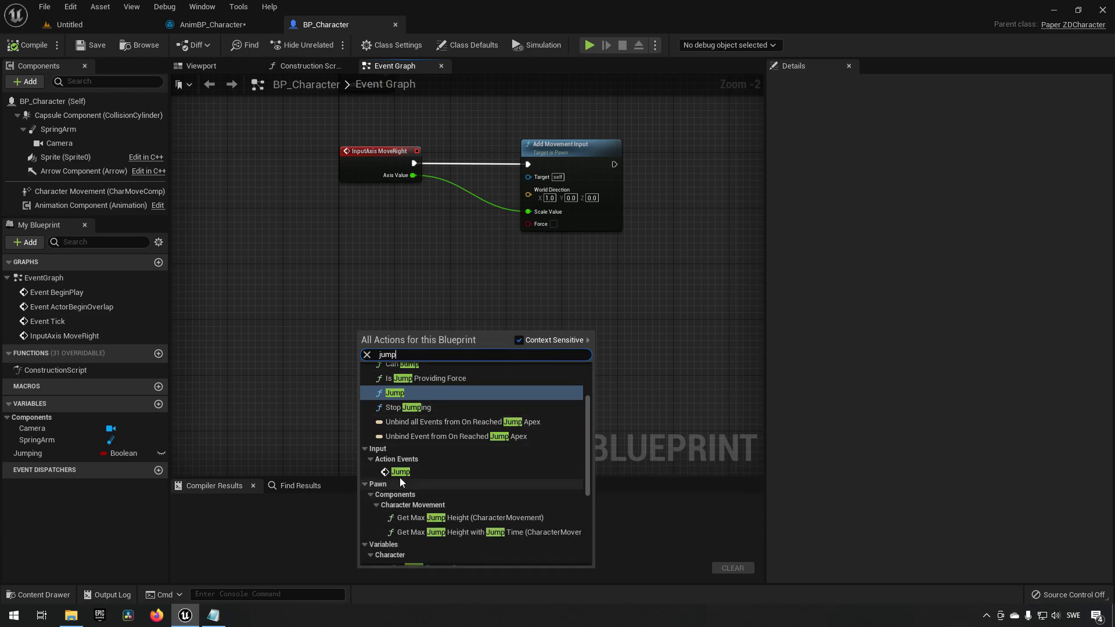
click(413, 472)
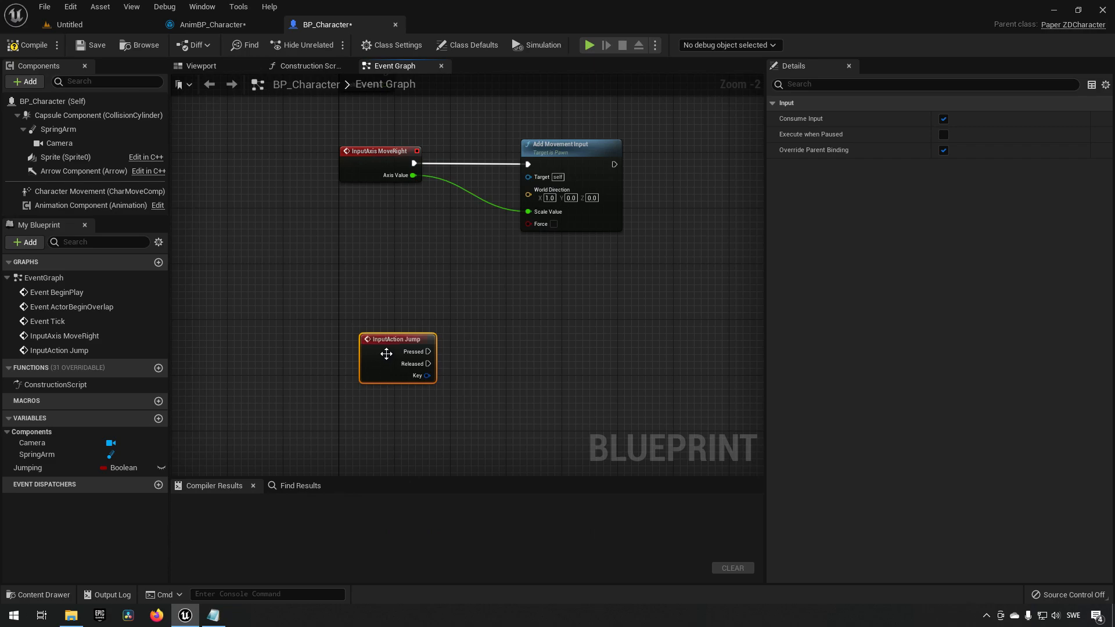
drag(394, 339, 373, 325)
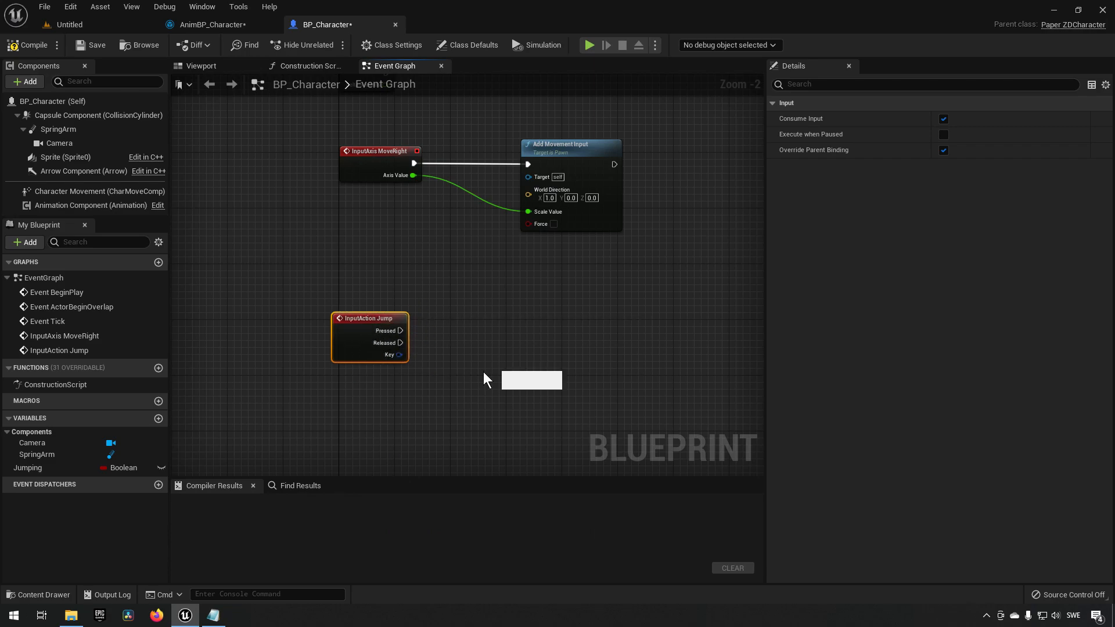
right_drag(483, 372, 468, 367)
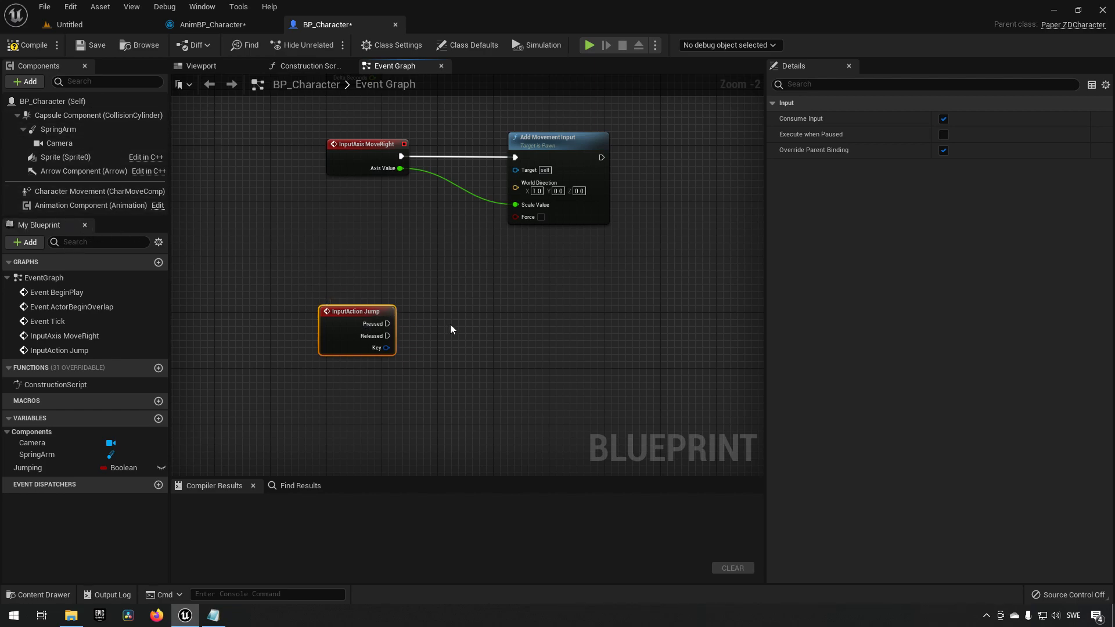
Connect the Jump event's Pressed pin to a new Jump function call, compile, and return to the level.
drag(387, 323, 444, 322)
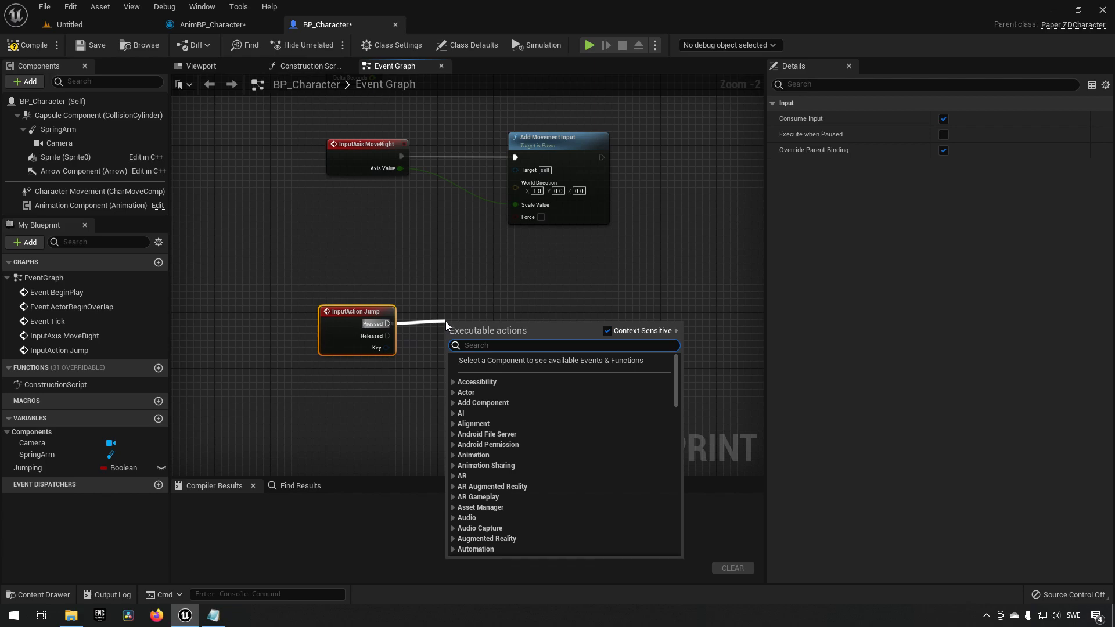
text(jump)
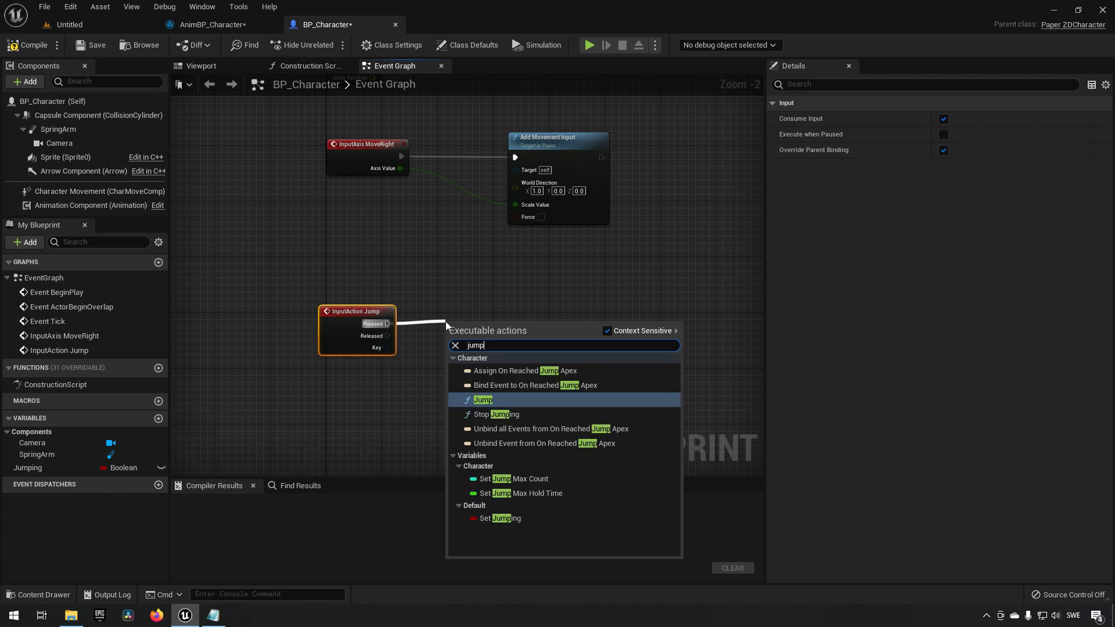
key(Return)
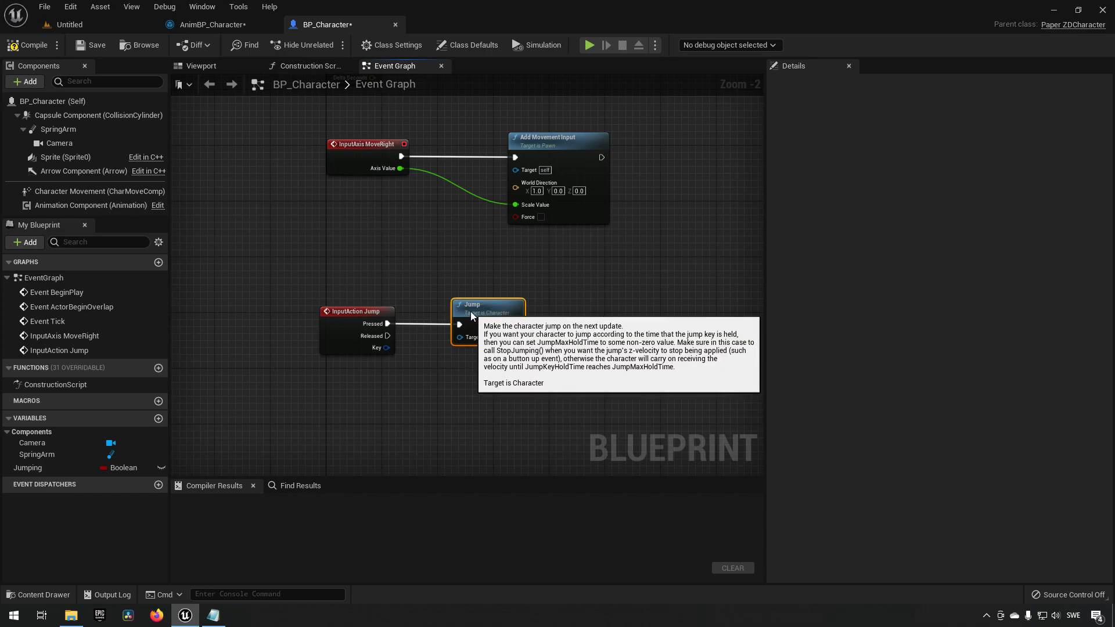
click(16, 48)
click(87, 25)
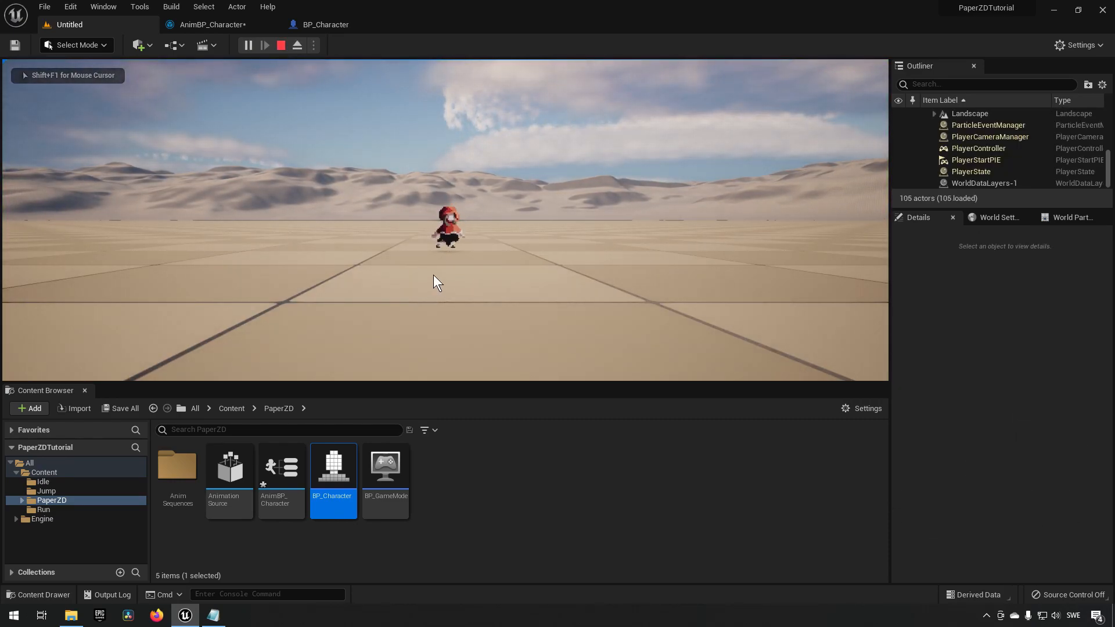
Stop the running play session and return to BP_Character's event graph.
click(326, 25)
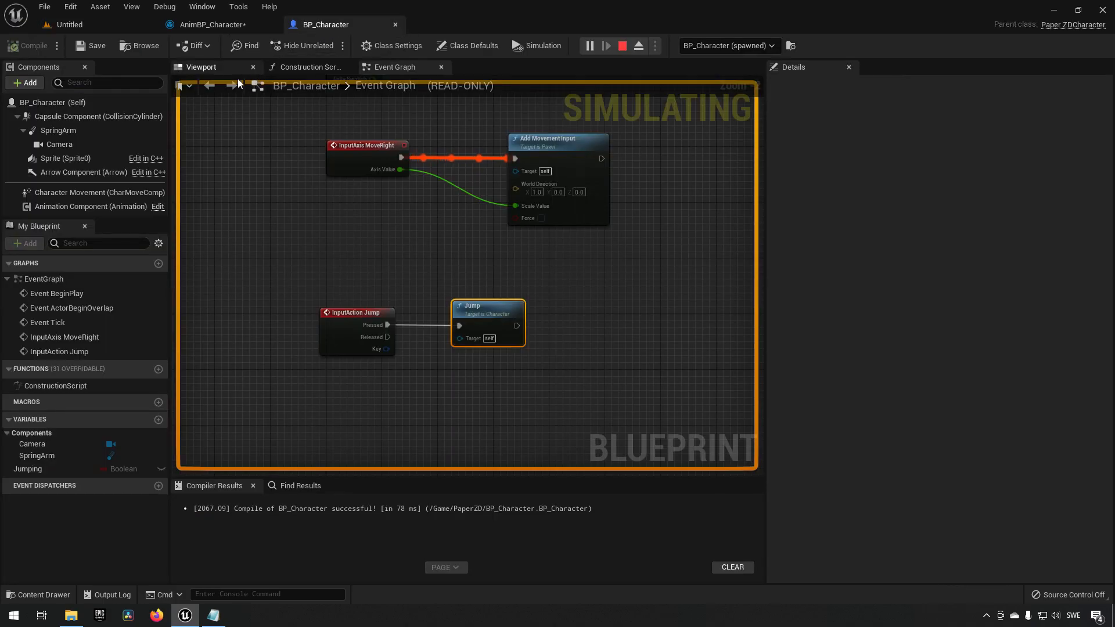
click(622, 45)
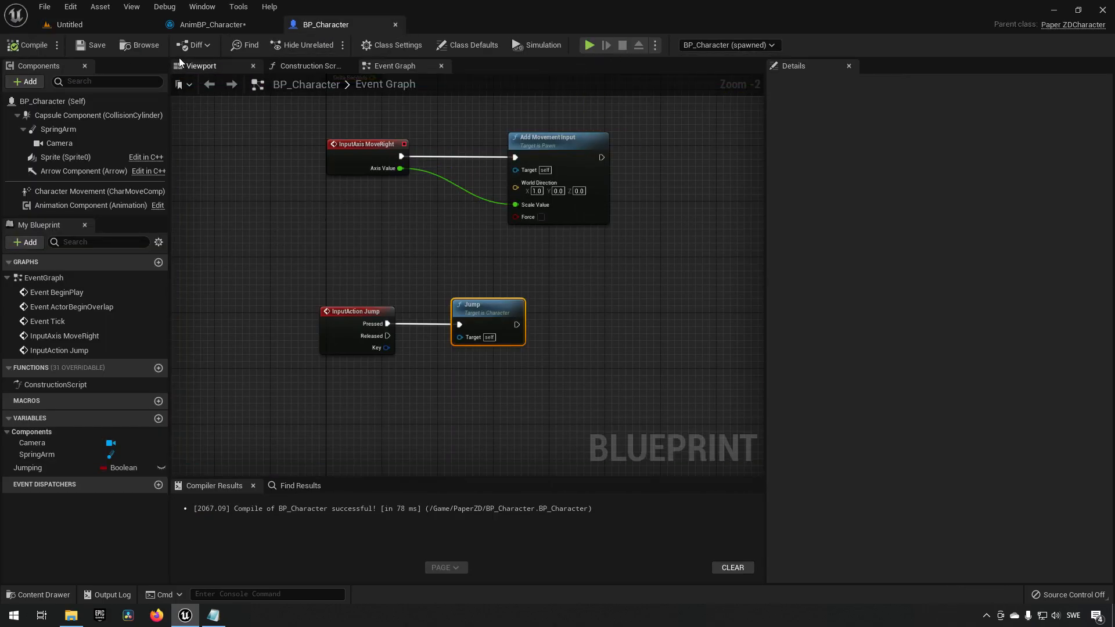
click(105, 24)
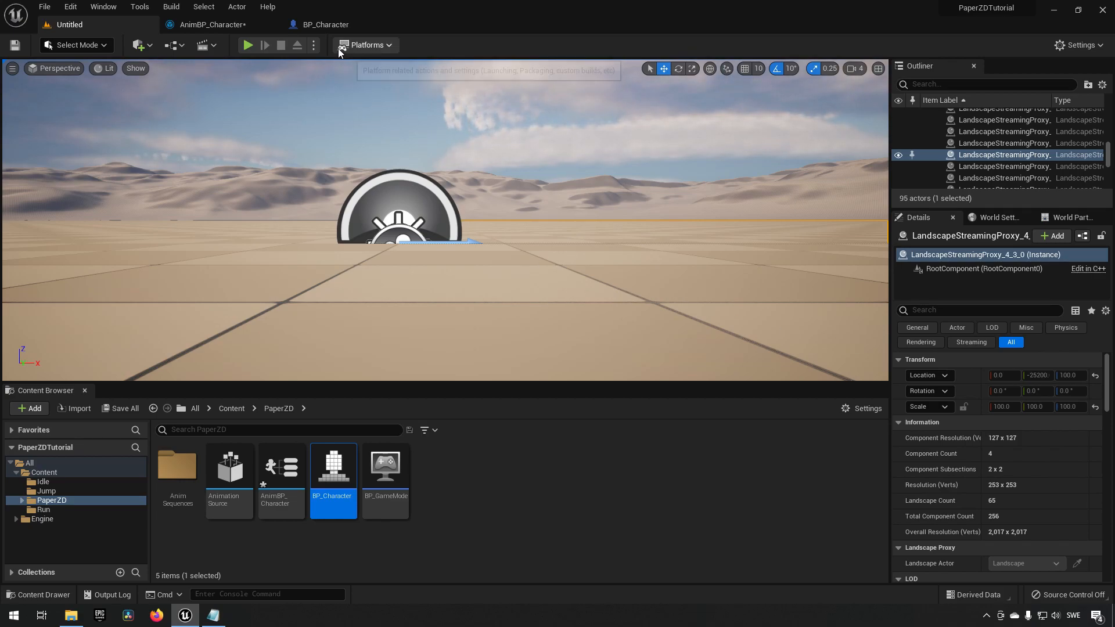
click(316, 24)
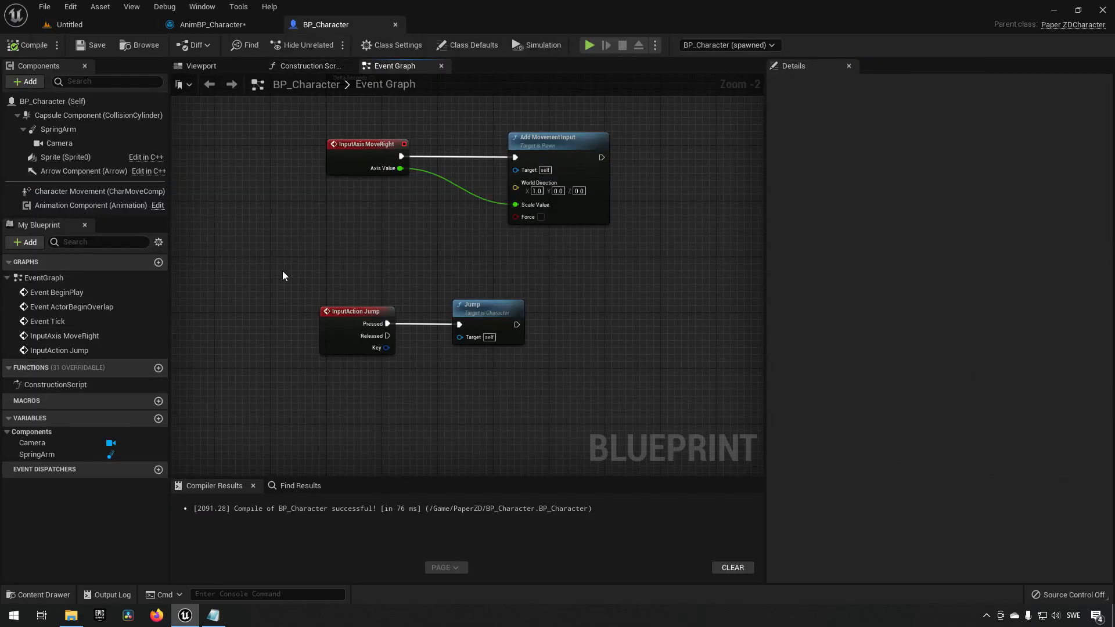
Add a Boolean variable named Jumping to BP_Character and compile the blueprint.
click(158, 420)
text(Jum)
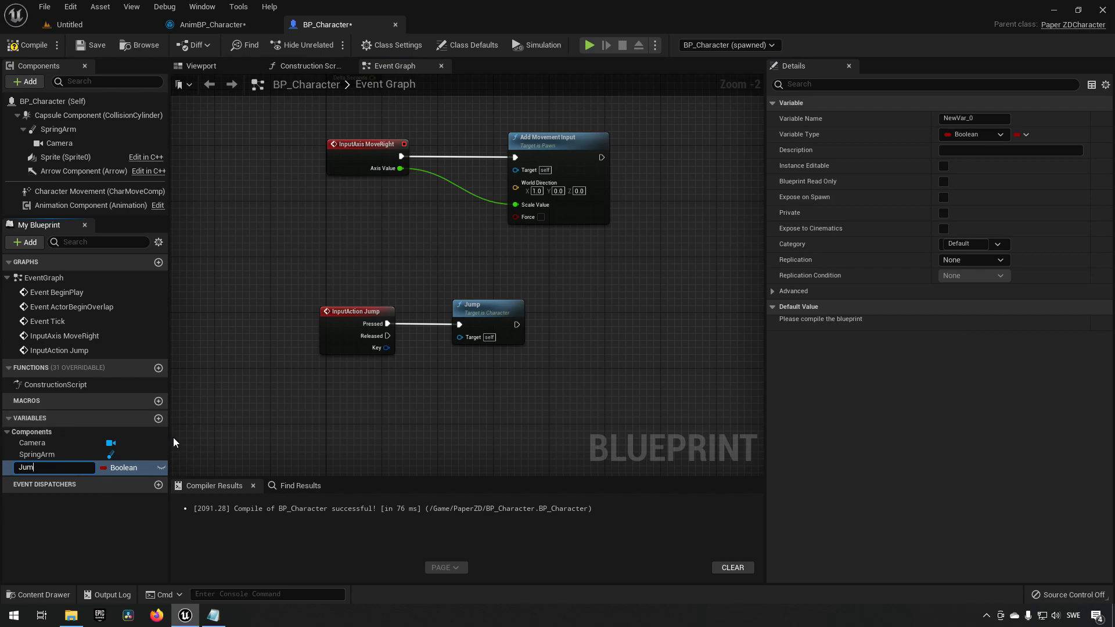
text(ping)
key(Return)
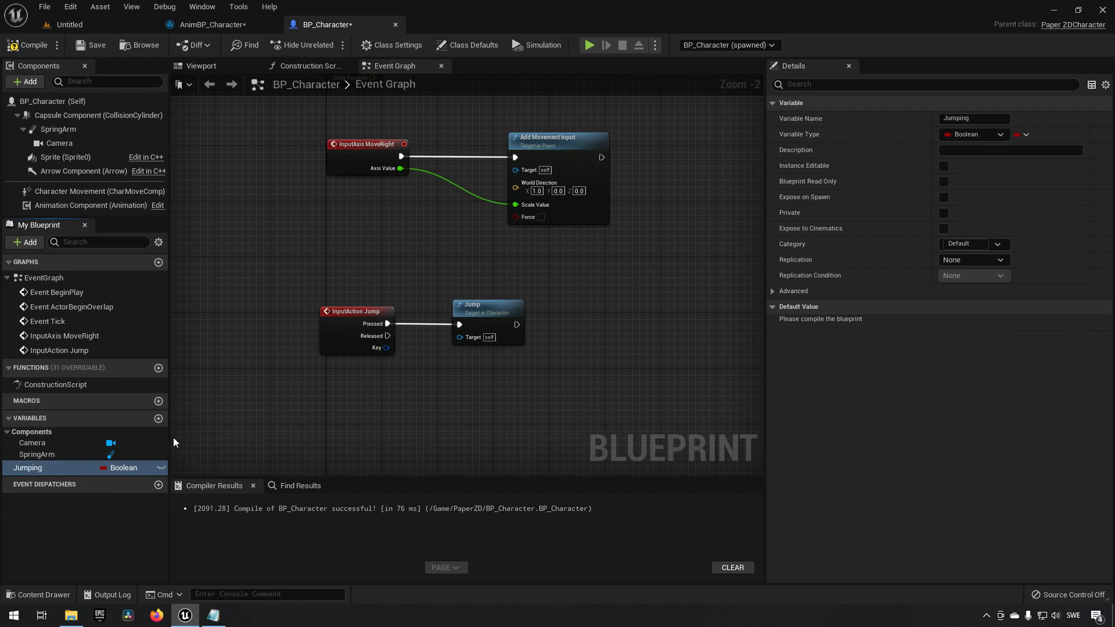
right_drag(554, 401, 518, 401)
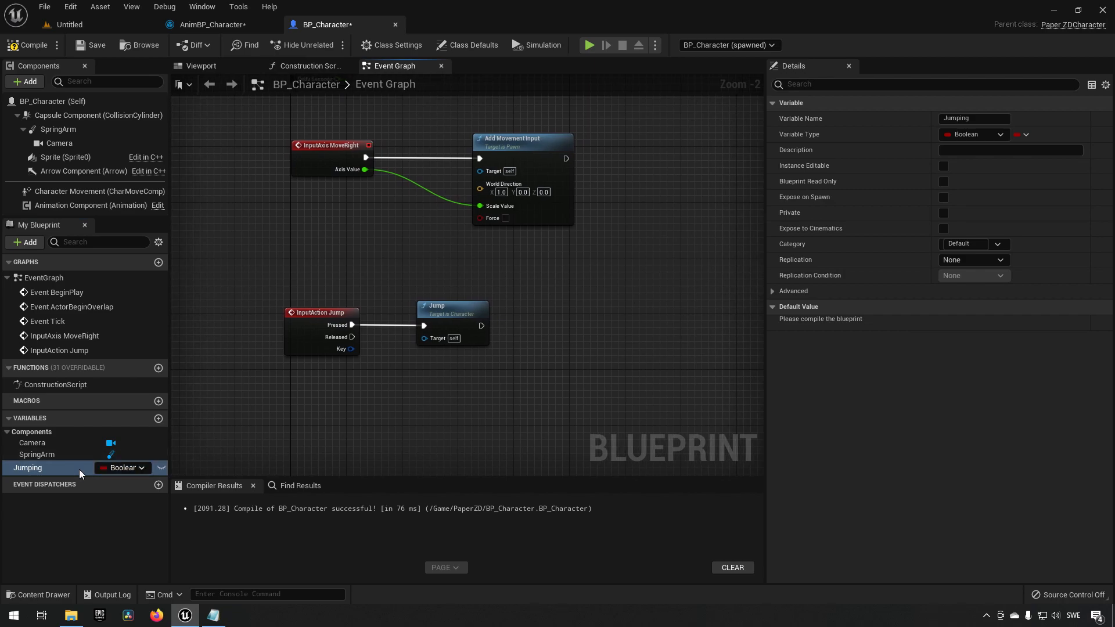
click(29, 45)
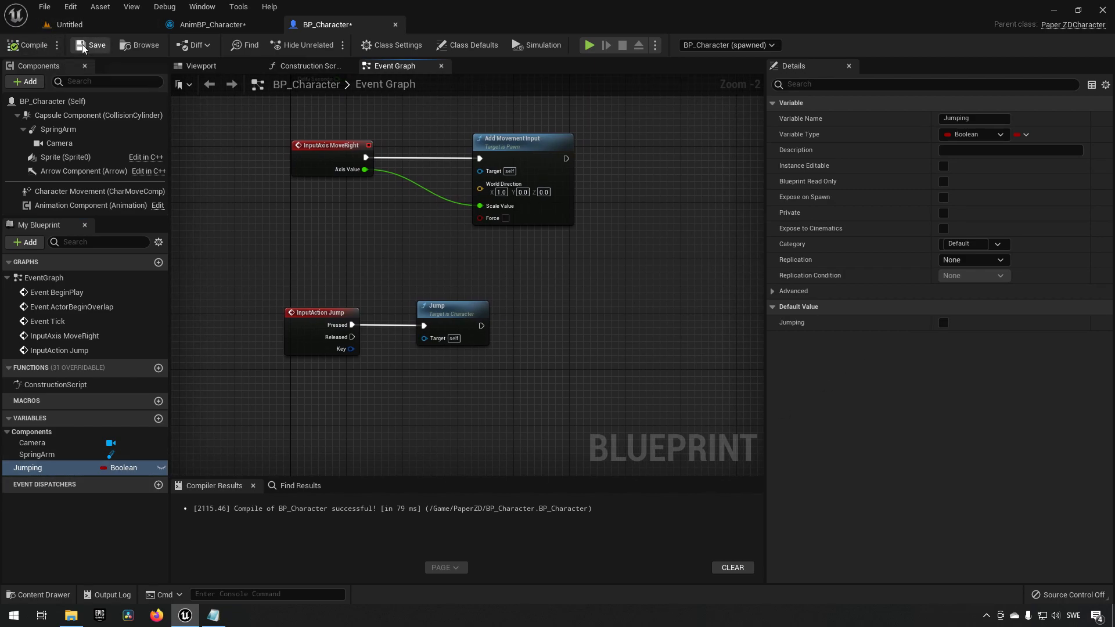
Add a Set Jumping node after the Jump call, enable its Jumping value, and compile.
drag(35, 467, 522, 325)
click(542, 354)
click(555, 338)
drag(257, 261, 666, 385)
drag(475, 276, 652, 371)
click(31, 42)
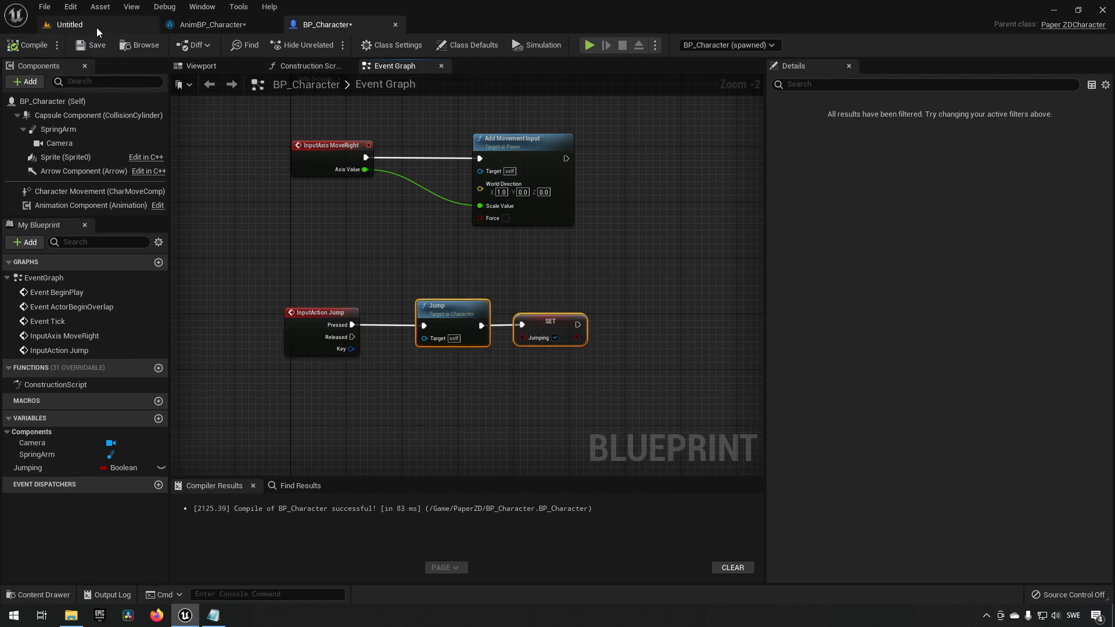
Open the Idle to Jumping transition rule in AnimBP_Character and add a Get Owning Actor node.
click(220, 24)
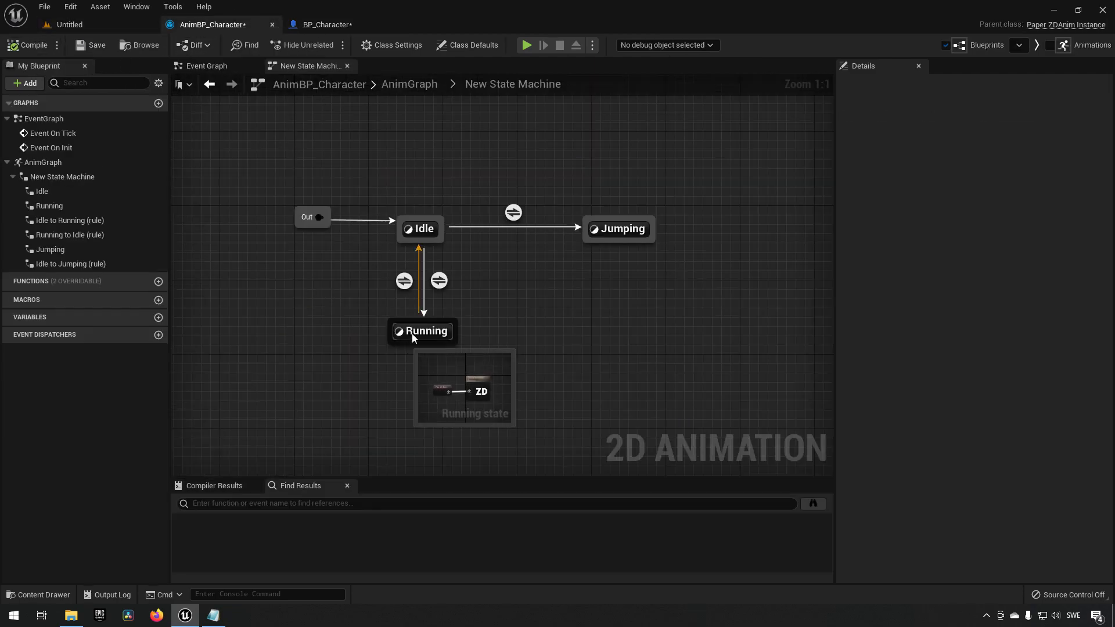
click(513, 214)
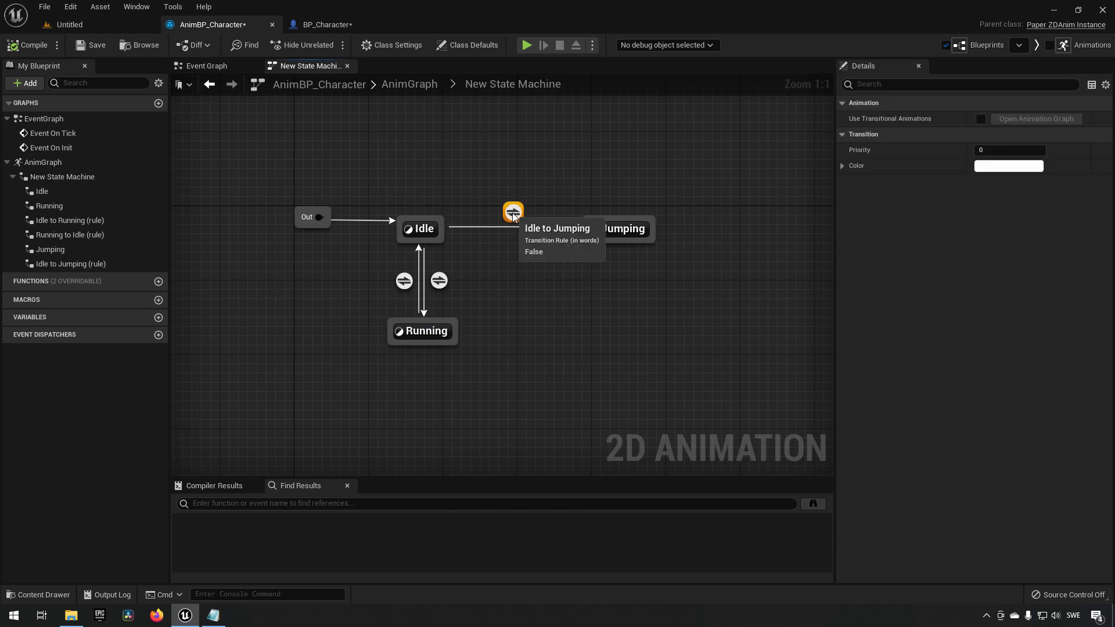
double_click(513, 215)
right_click(286, 273)
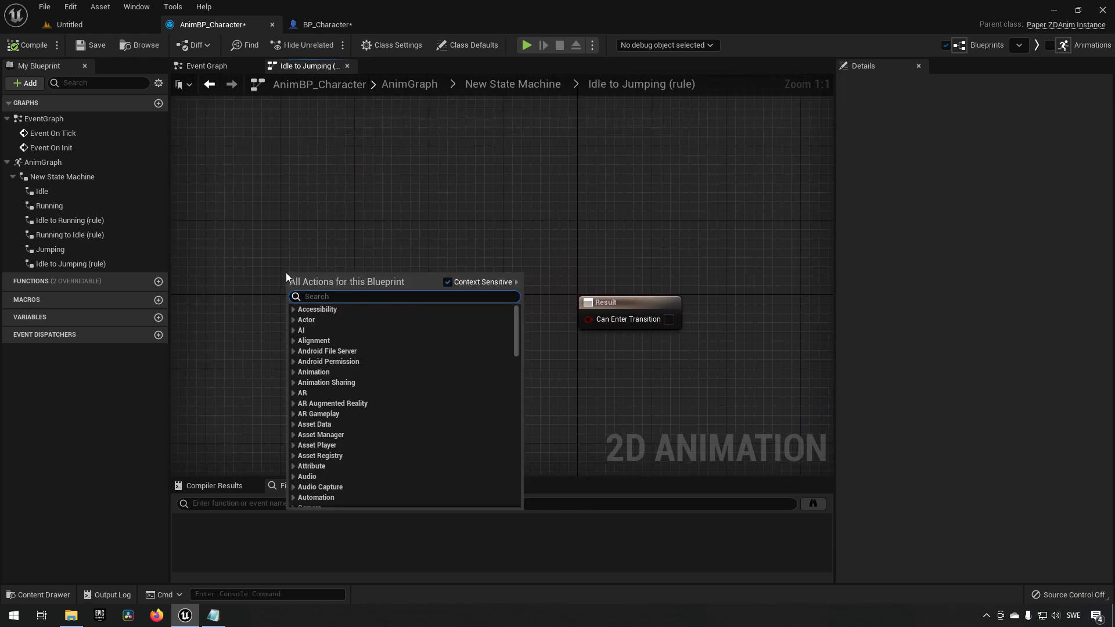
text(own)
key(Return)
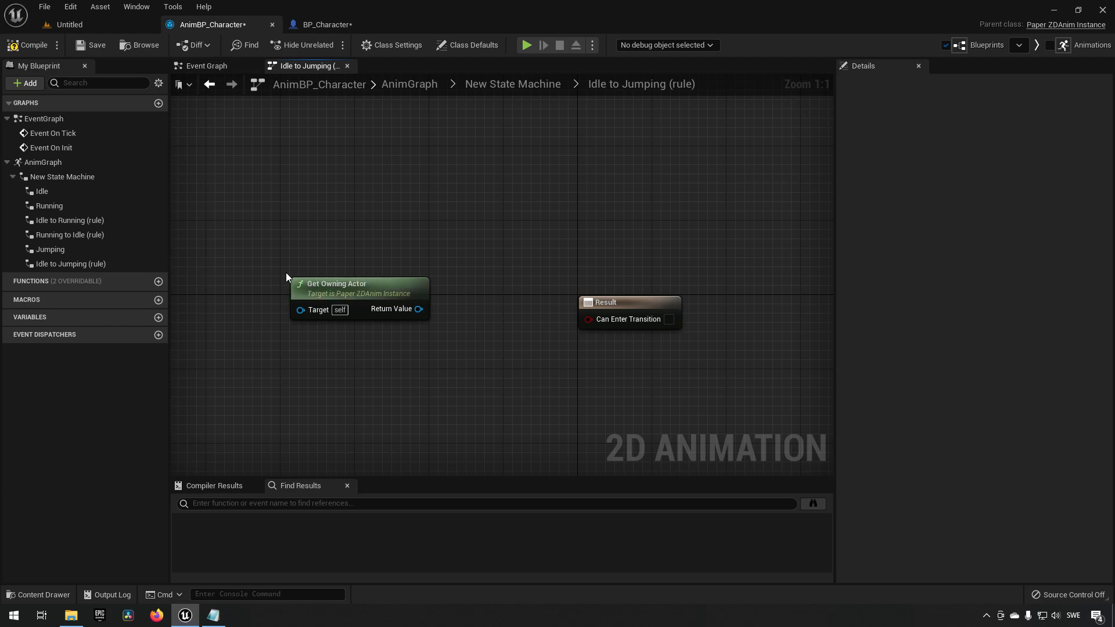
drag(393, 293, 273, 276)
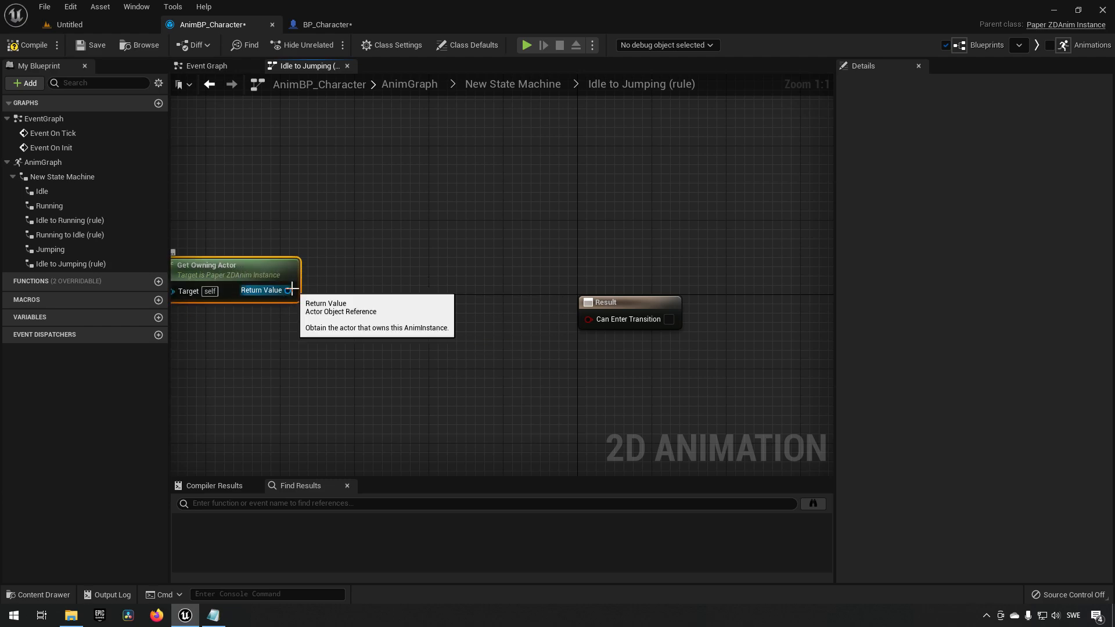
Inspect the Set Jumping node in BP_Character, then return to the transition rule.
click(321, 24)
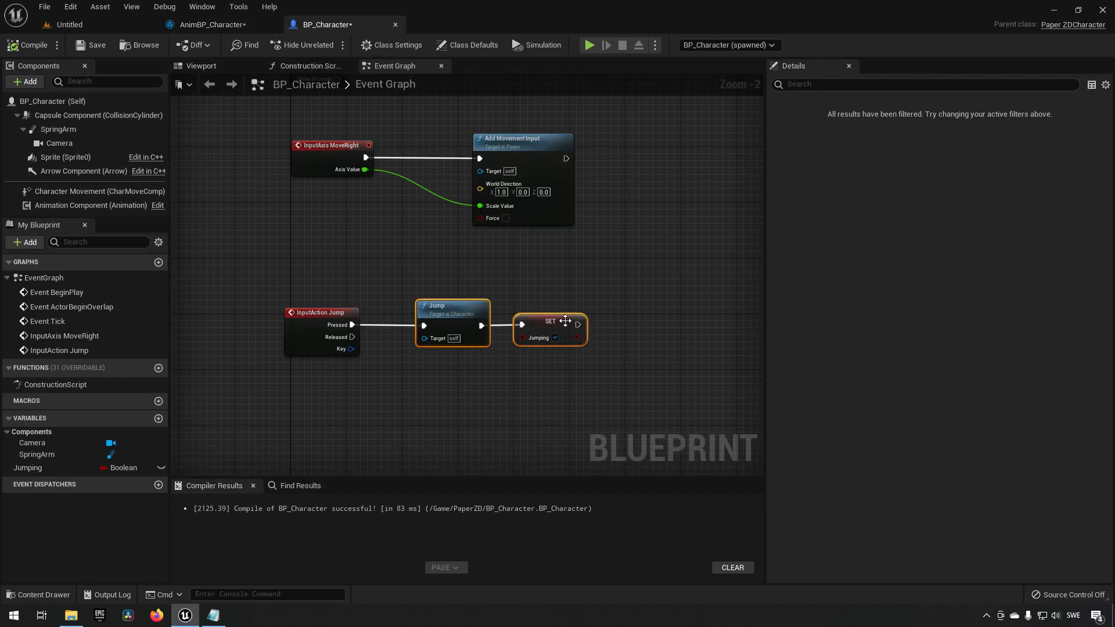
click(542, 321)
click(220, 25)
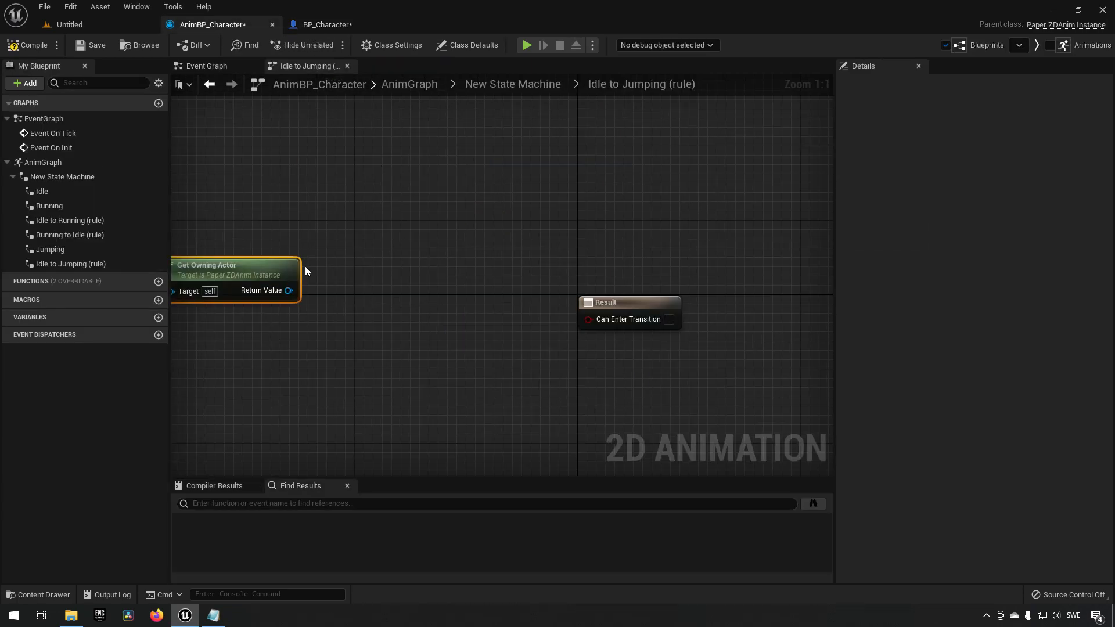
Try casting the owning actor to BP_Character as a pure cast inside the transition rule, then delete the cast node.
drag(288, 290, 353, 307)
text(get)
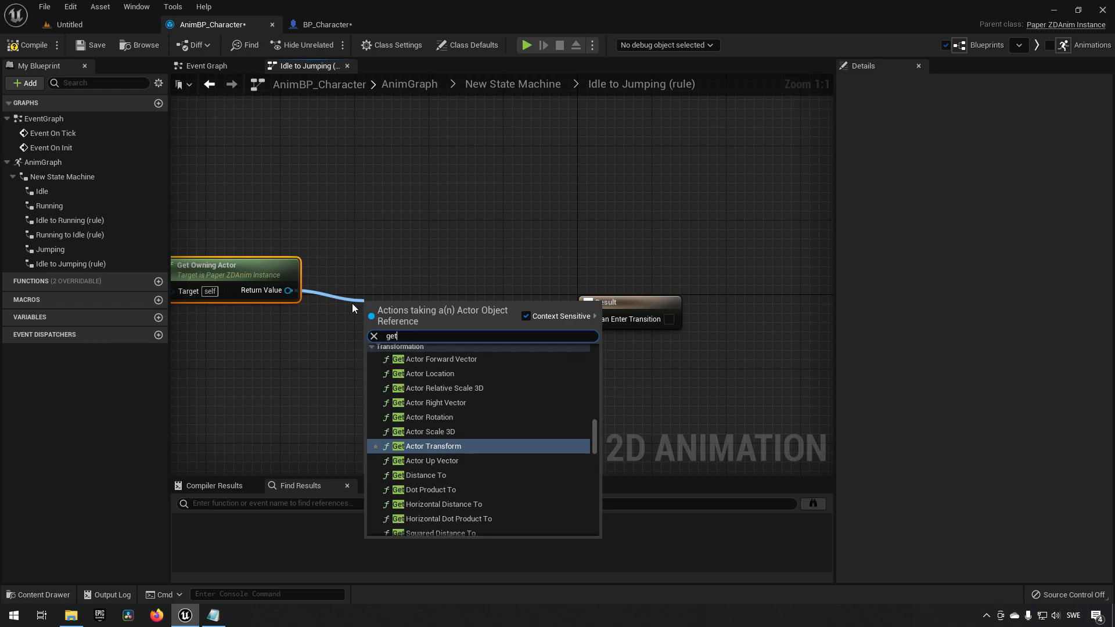
key(BackSpace)
key(BackSpace)
key(BackSpace)
text(cast bp chara)
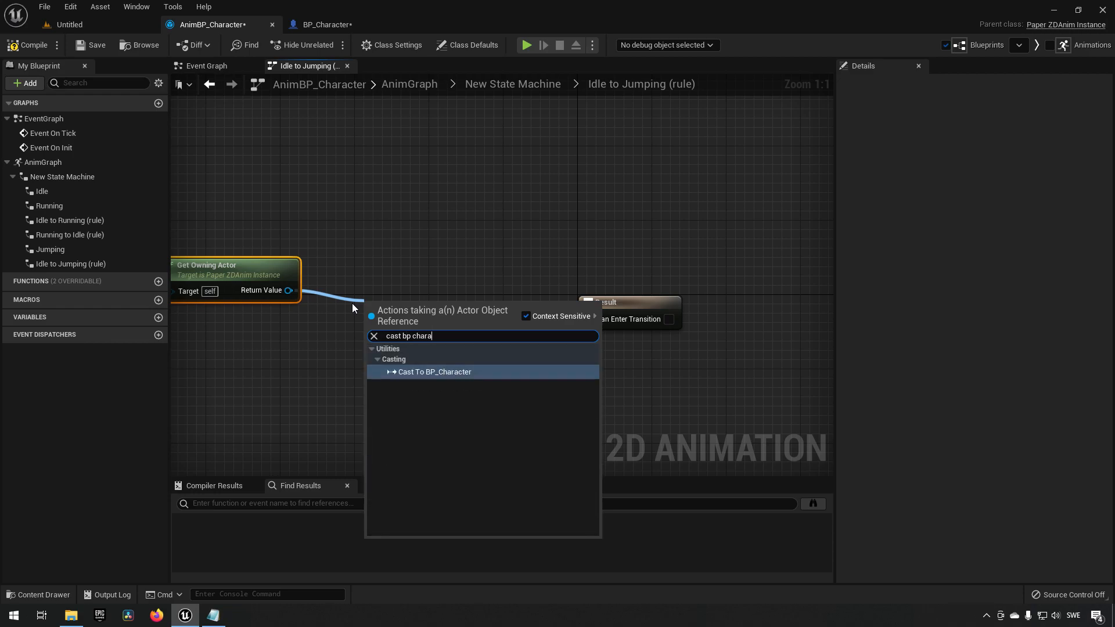
key(Return)
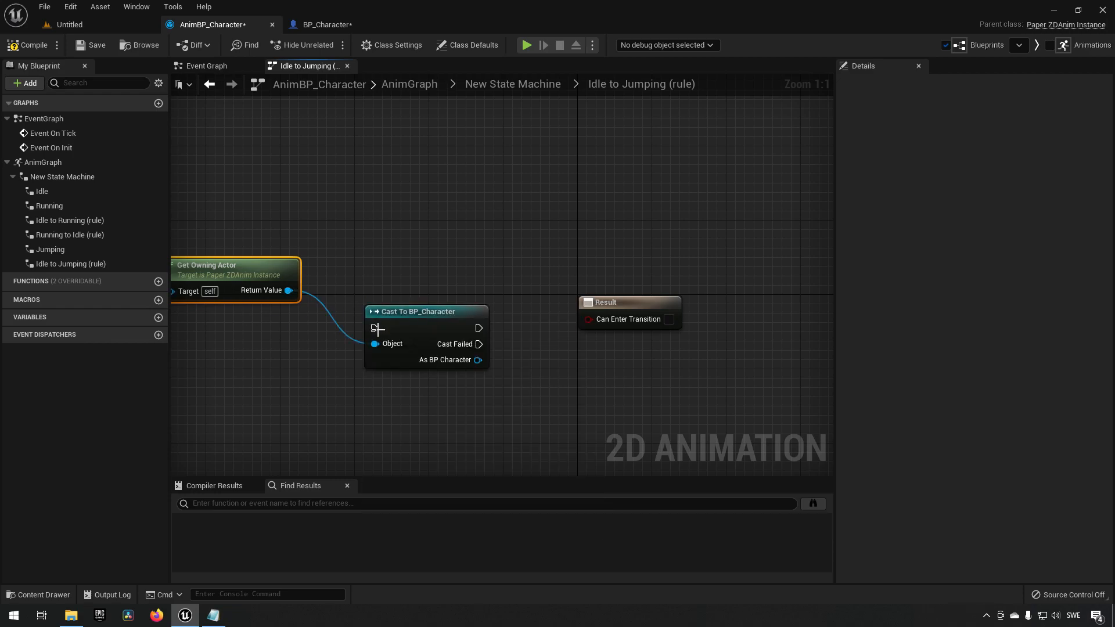
drag(369, 326, 342, 232)
click(353, 205)
drag(424, 322, 396, 284)
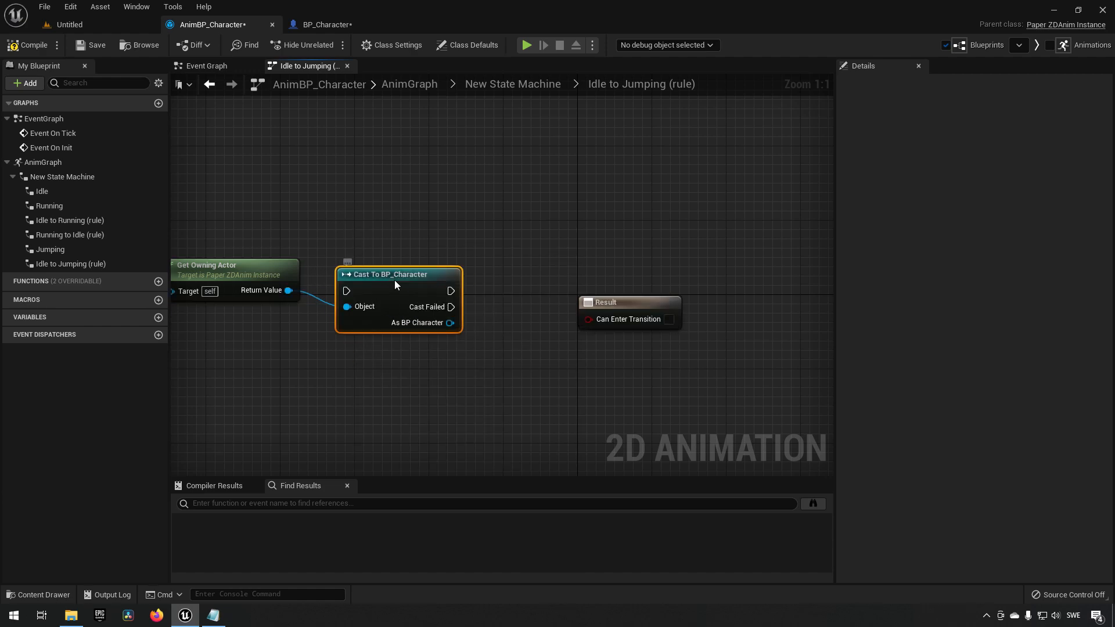
right_click(395, 280)
click(464, 567)
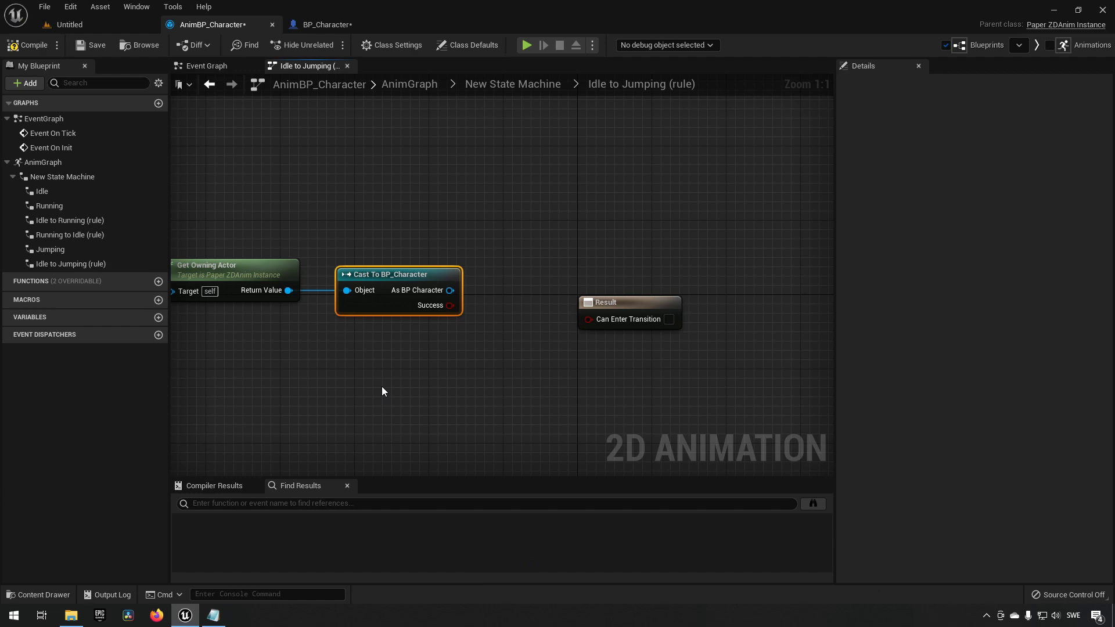
right_drag(385, 365, 433, 368)
mouse_move(260, 207)
mouse_down()
mouse_move(487, 344)
mouse_move(311, 236)
mouse_move(322, 260)
mouse_up()
drag(256, 186, 353, 342)
drag(401, 228, 524, 383)
drag(416, 236, 510, 348)
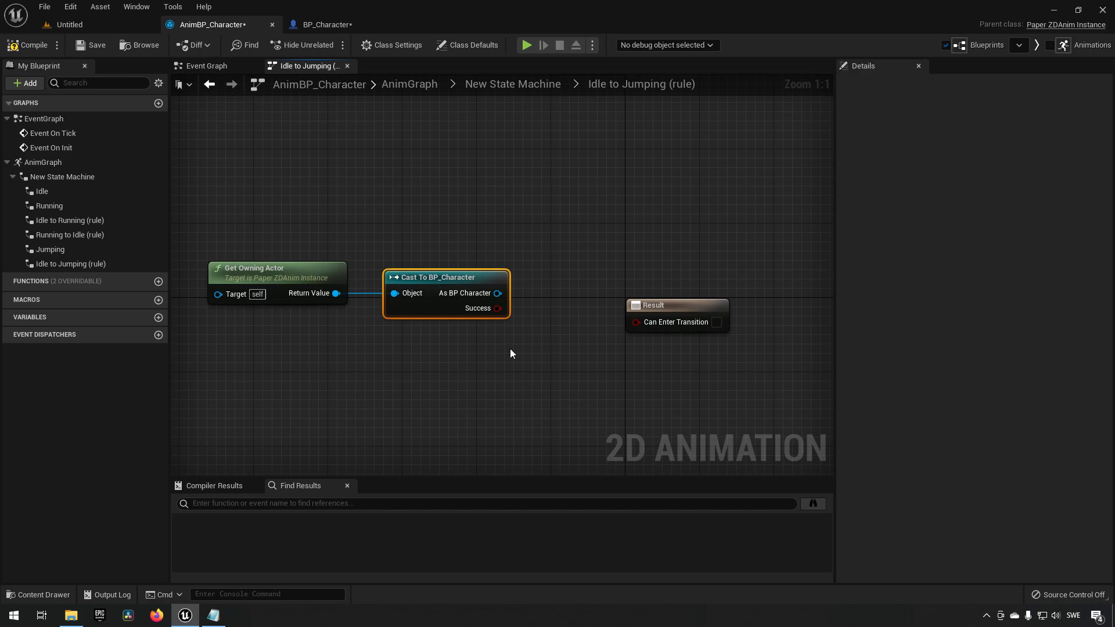
key(Delete)
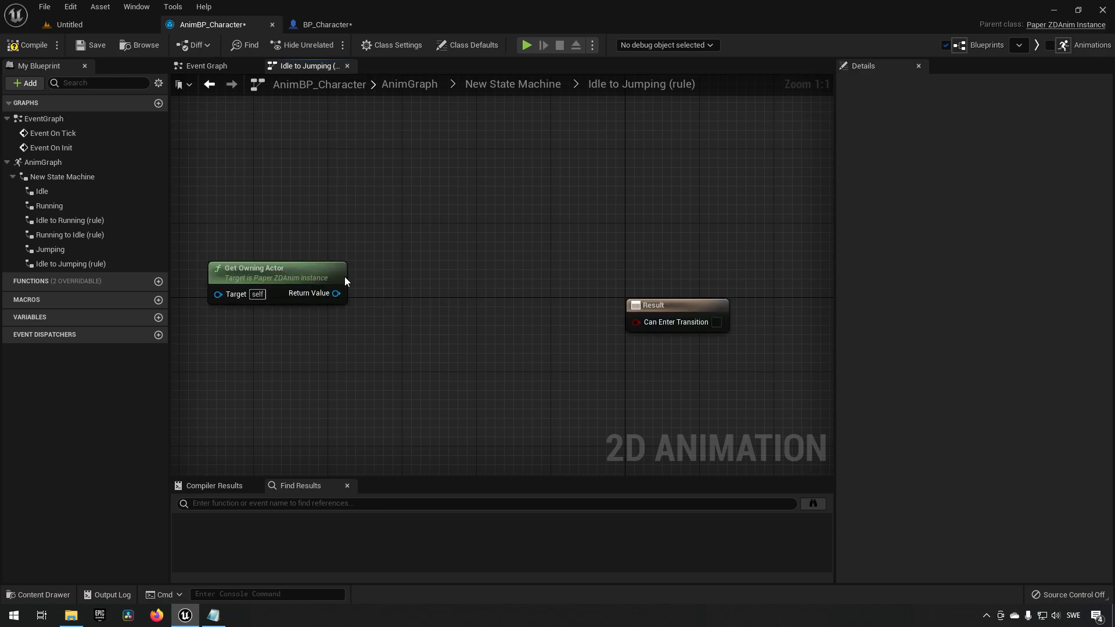
In the animation blueprint's event graph, add Get Owning Actor and cast its result to BP_Character.
click(206, 66)
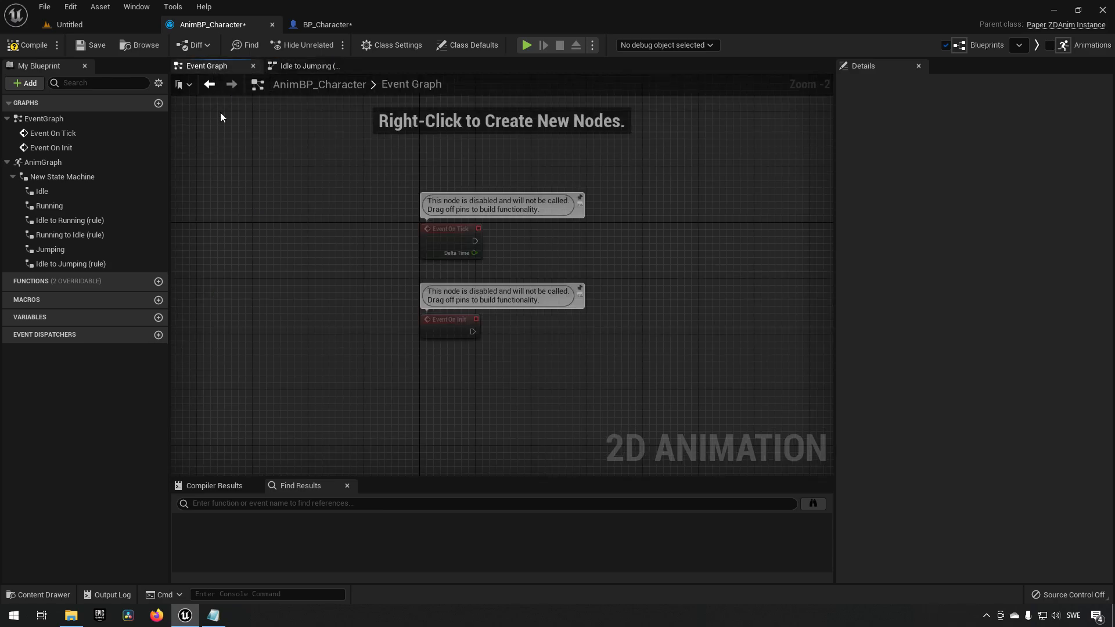
right_drag(437, 376, 357, 309)
drag(303, 262, 494, 336)
click(439, 349)
scroll(439, 349, up, 2)
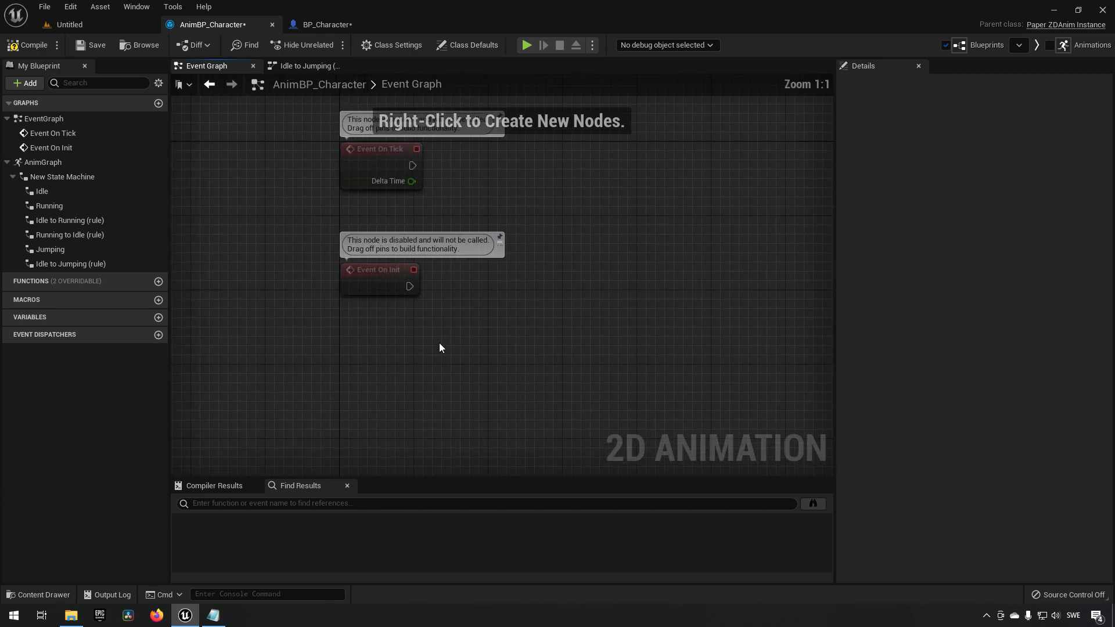
right_click(412, 320)
text(get own)
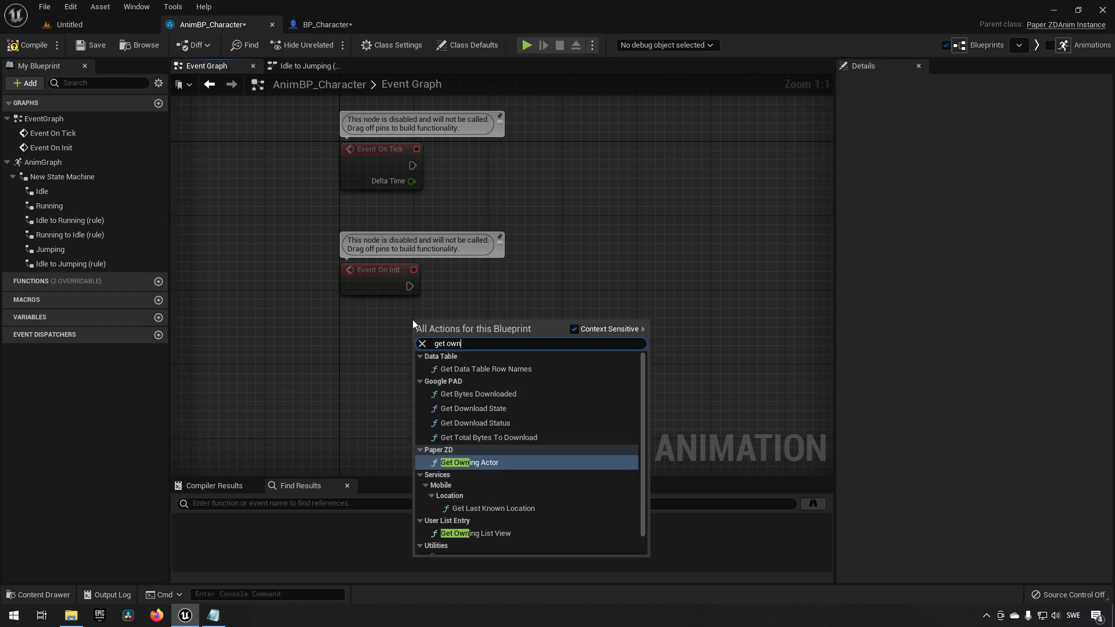
click(506, 463)
drag(539, 350, 584, 298)
text(cast bp chara)
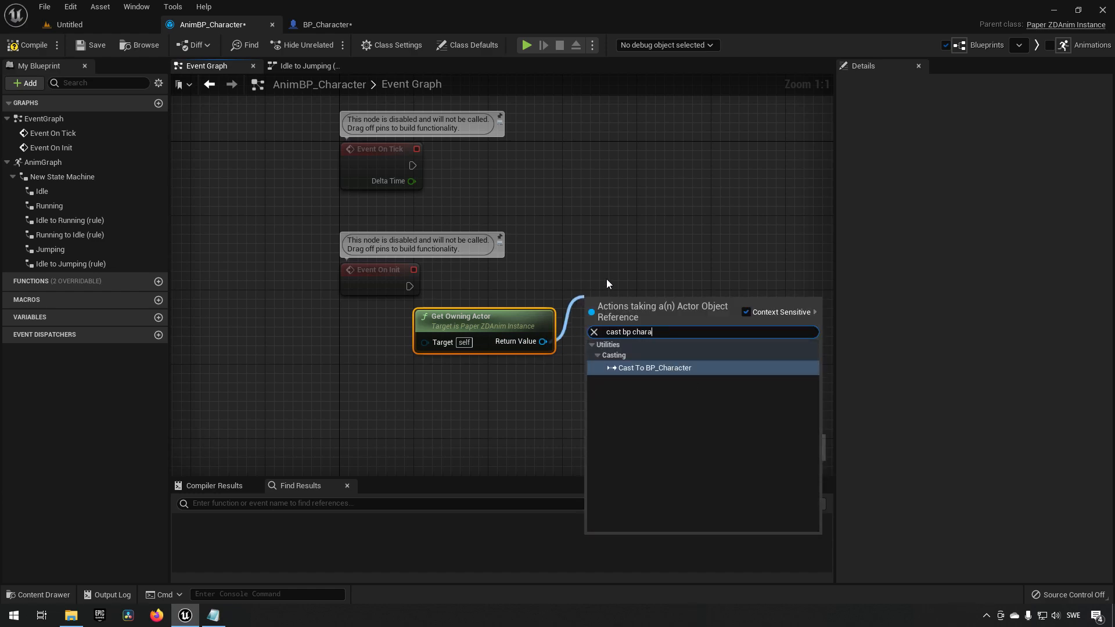
key(Return)
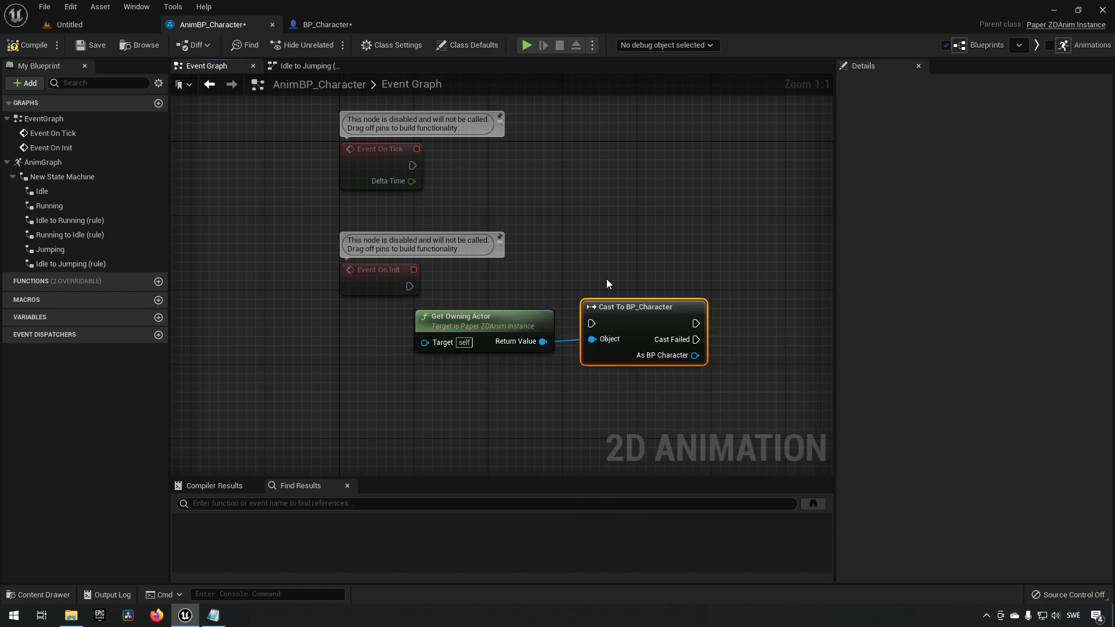
Connect Event On Init to the Cast To BP_Character node and arrange the nodes.
drag(418, 285, 618, 268)
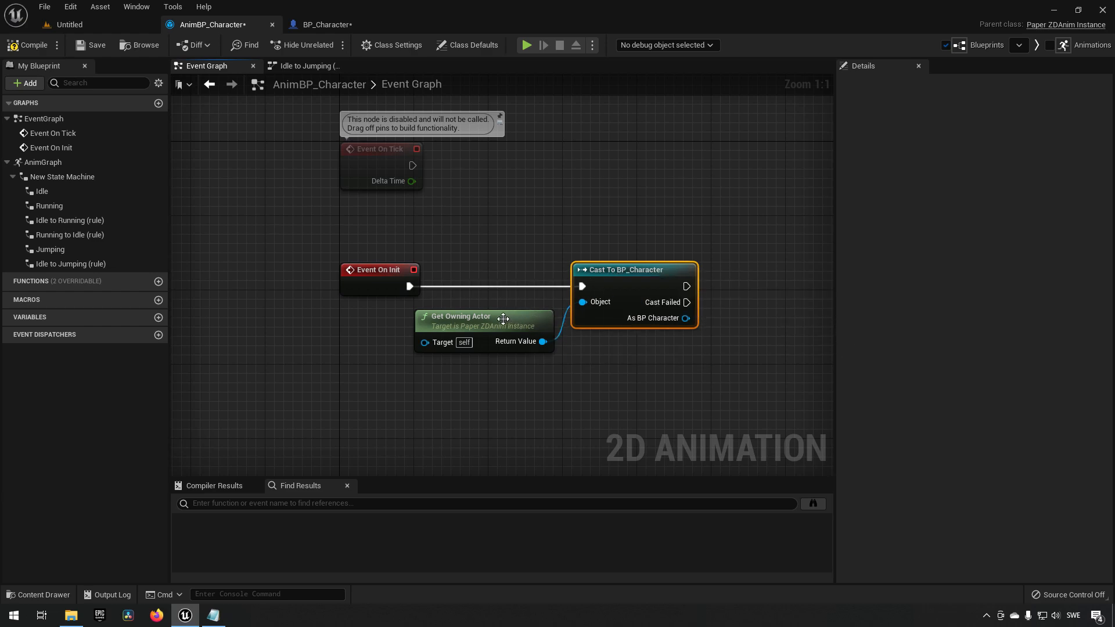
drag(506, 320, 411, 319)
drag(634, 281, 559, 281)
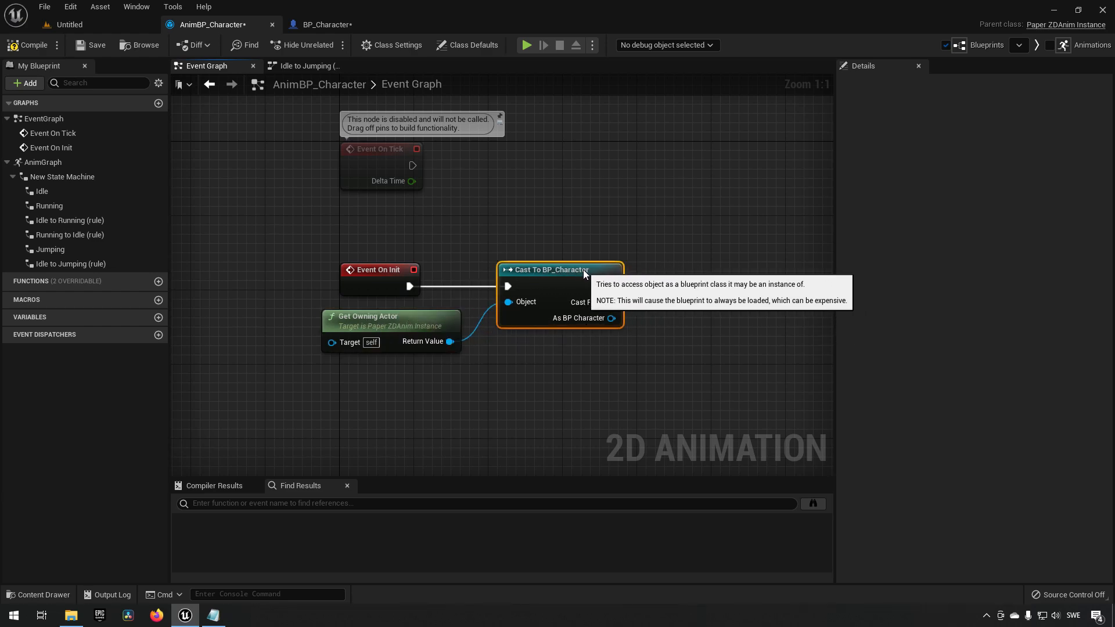
right_drag(359, 269, 292, 264)
drag(227, 243, 702, 380)
click(369, 336)
click(472, 271)
right_drag(515, 382, 495, 385)
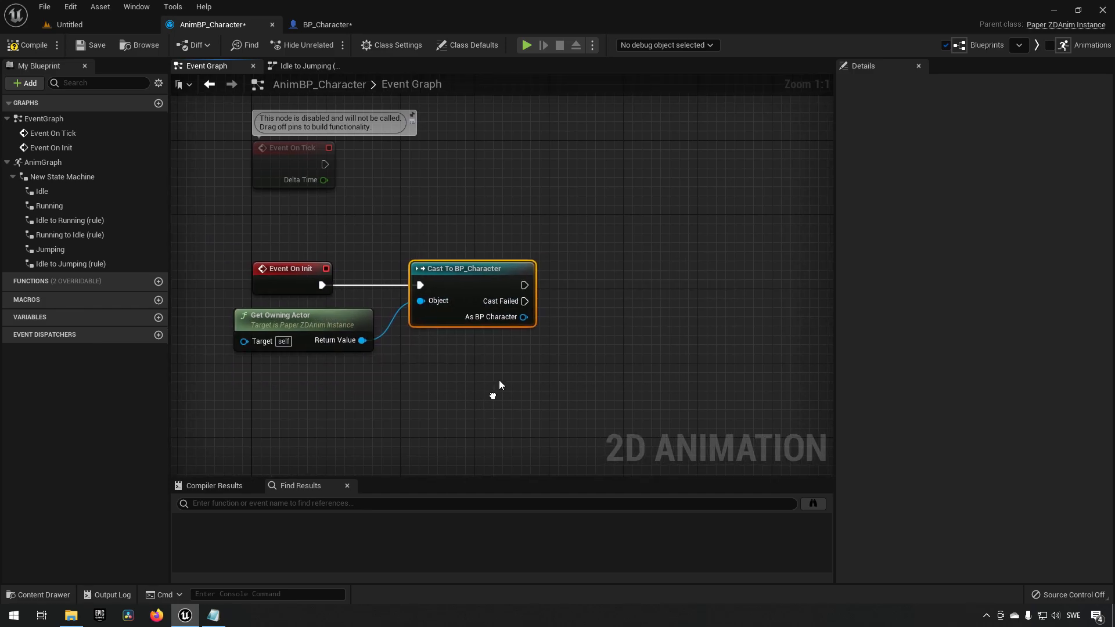
Promote the cast's As BP Character output to a variable named PlayerCharacter.
right_click(522, 318)
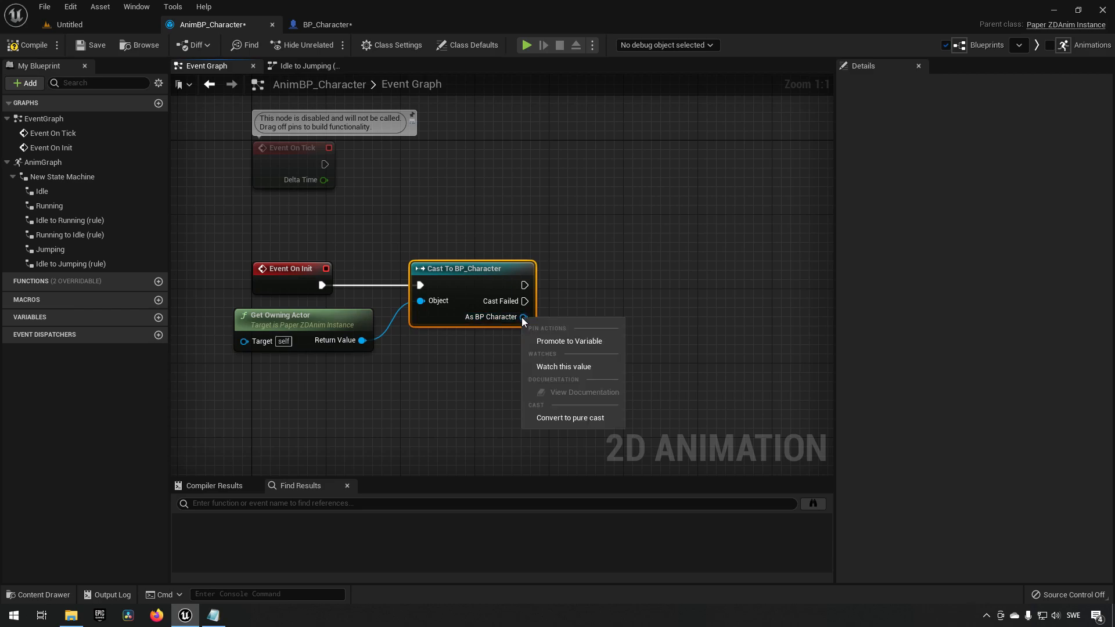
click(556, 343)
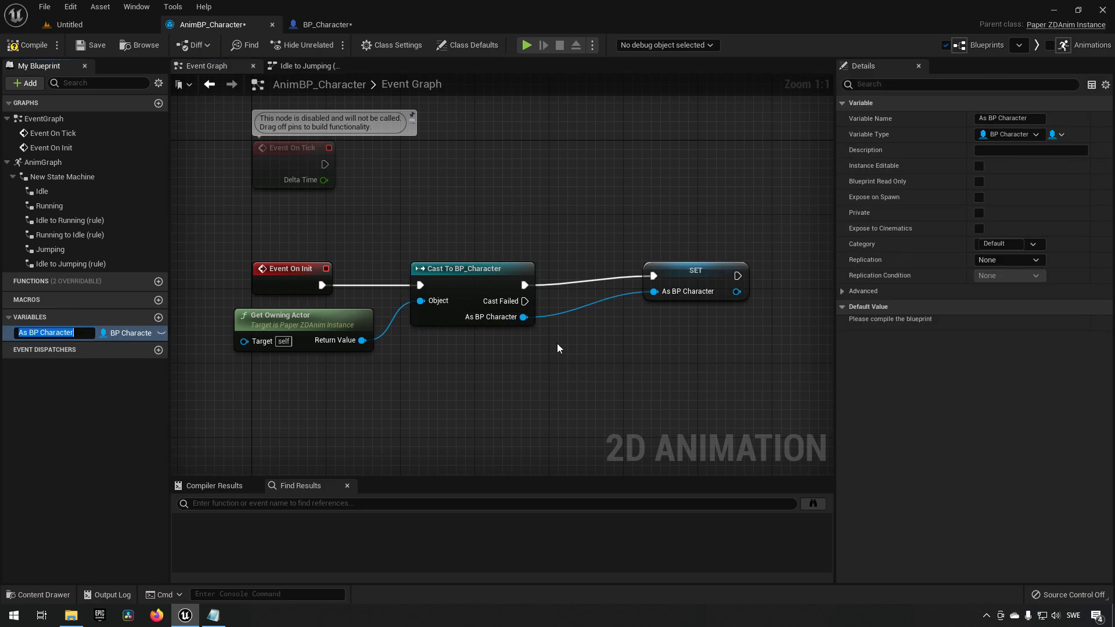
text(PlayerCharacter)
key(Return)
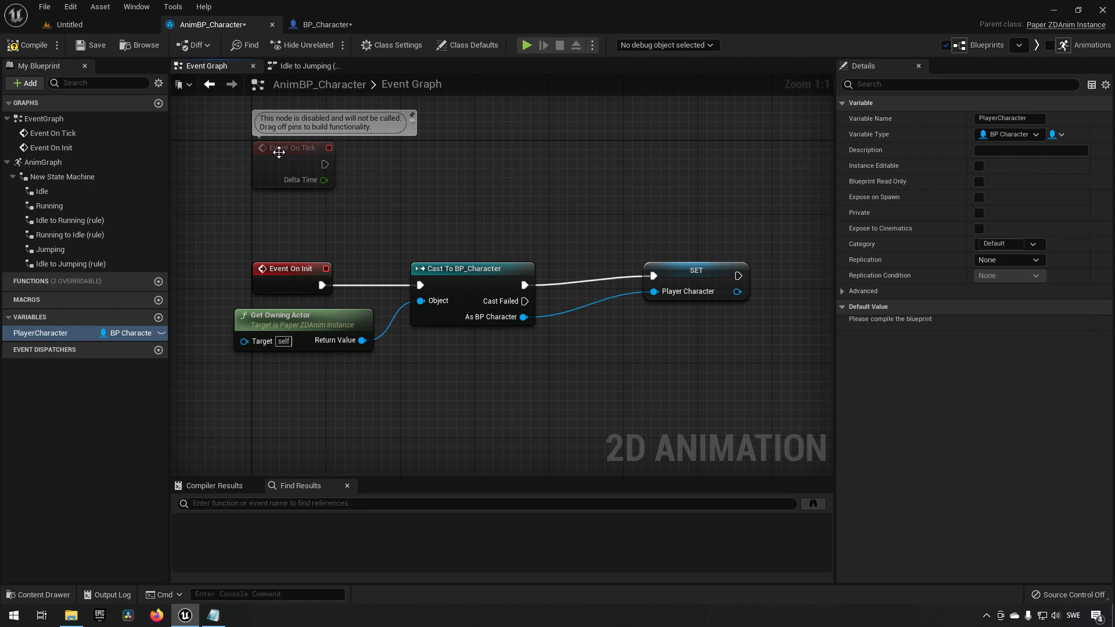
Compile and save the animation blueprint, then tidy the Set PlayerCharacter node.
click(23, 49)
click(89, 44)
drag(699, 277, 622, 285)
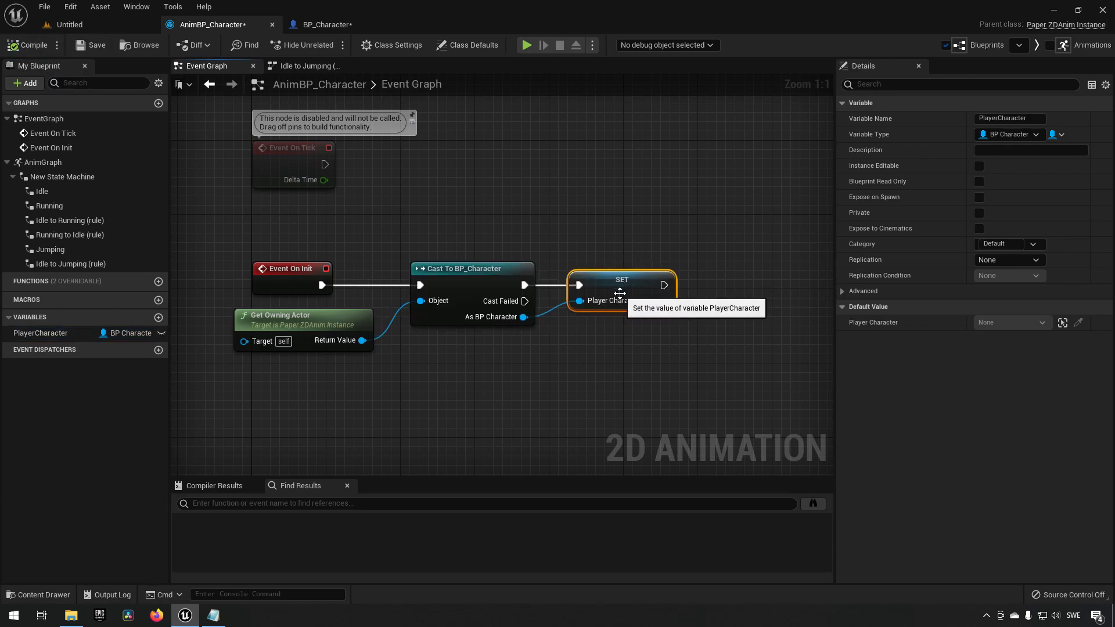
In the Idle to Jumping rule graph, replace the Get Owning Actor node with a PlayerCharacter getter.
click(307, 65)
right_drag(475, 262, 481, 239)
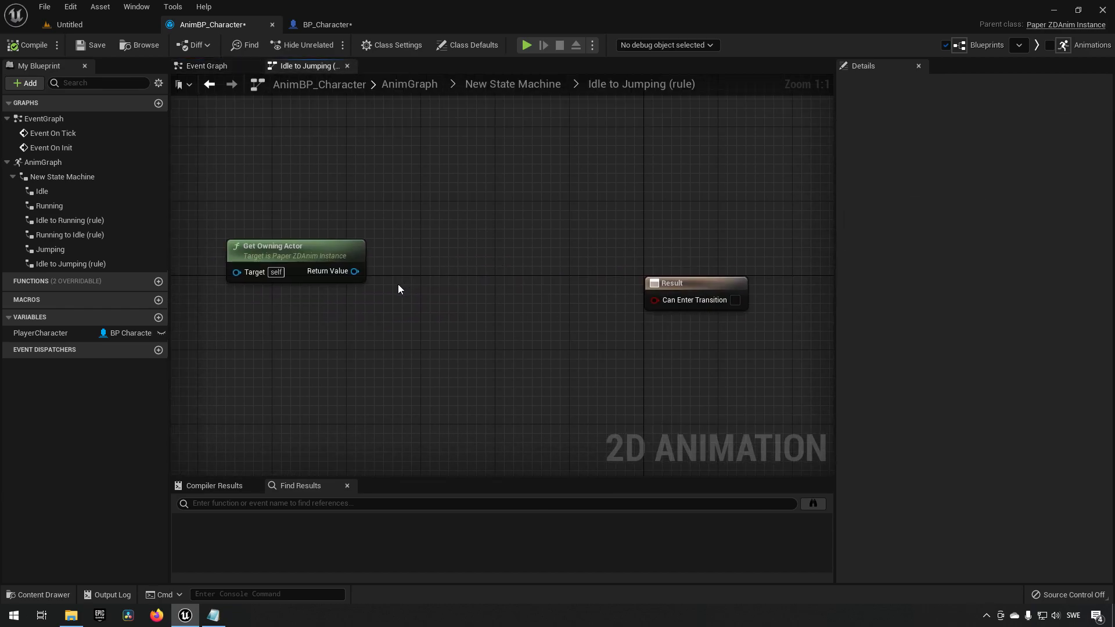
click(296, 250)
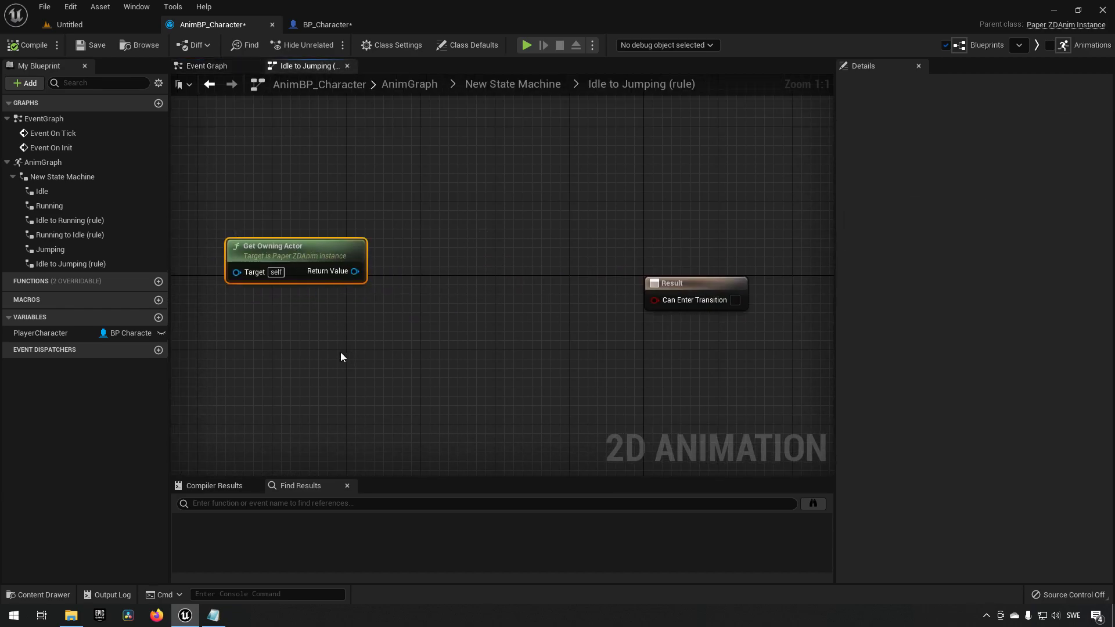
drag(40, 332, 255, 303)
click(280, 318)
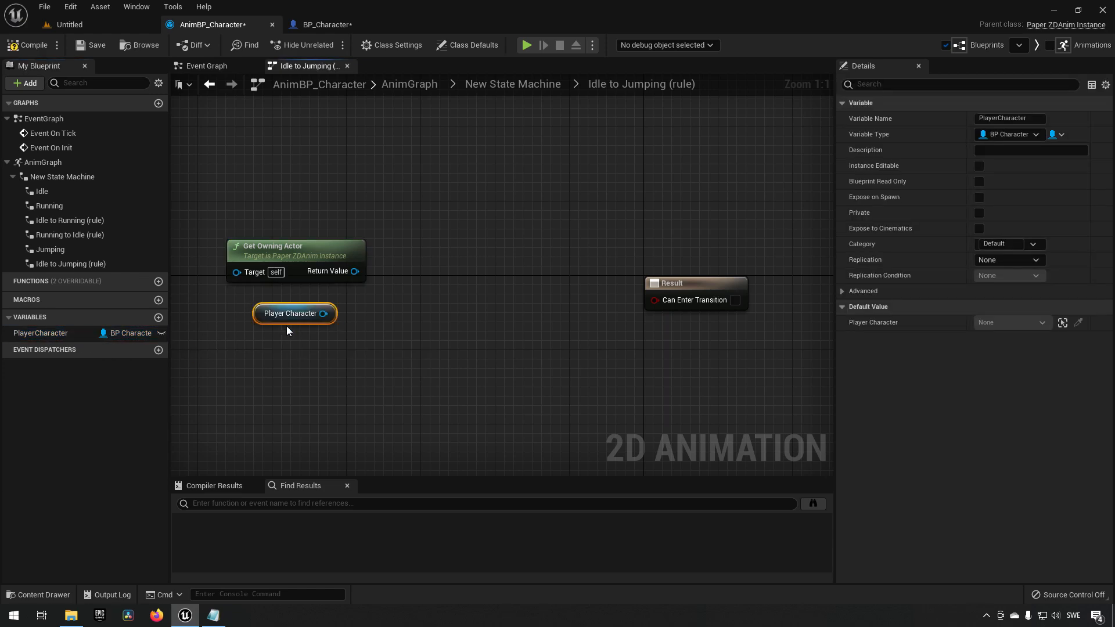
click(315, 243)
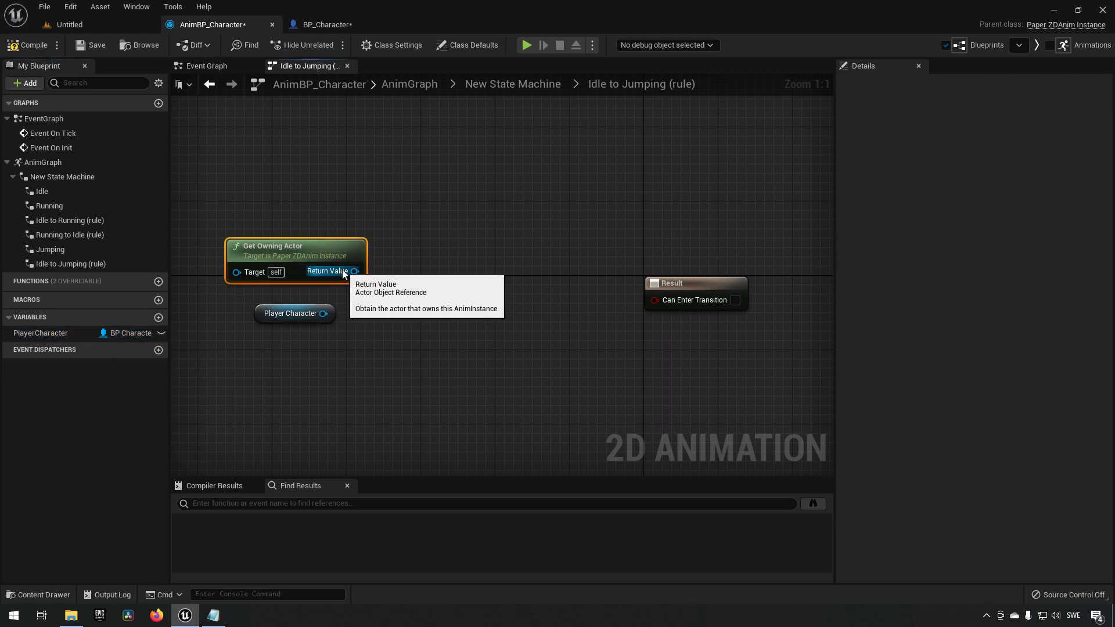
key(Delete)
Get Jumping from the PlayerCharacter node and wire it into the Result's Can Enter Transition.
drag(273, 304, 295, 249)
right_drag(426, 268, 377, 279)
drag(291, 269, 333, 268)
text(get jump)
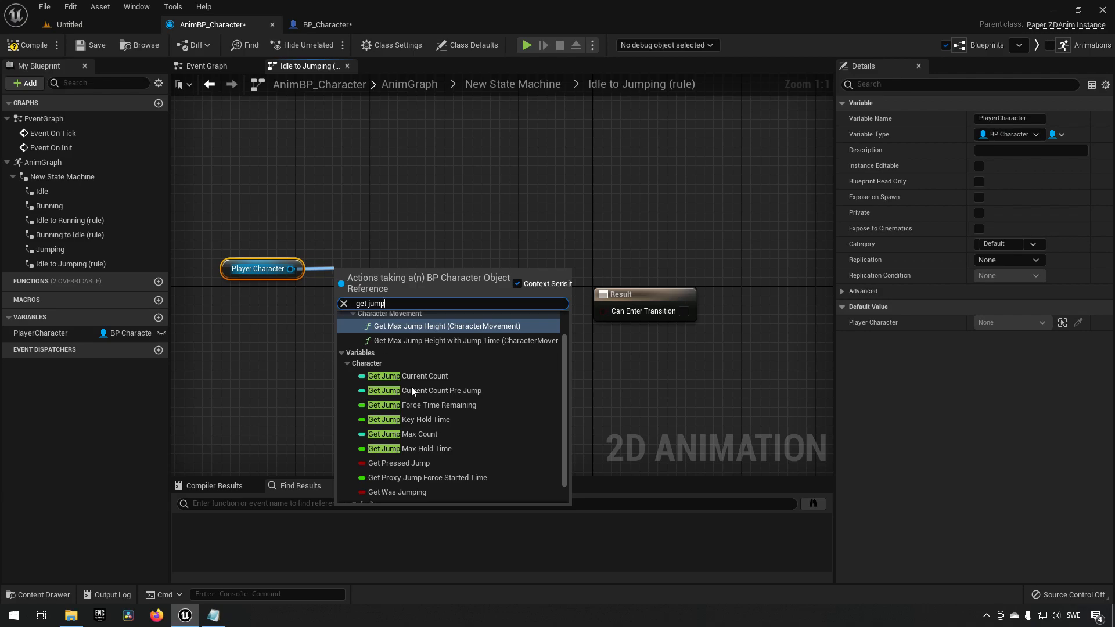
scroll(447, 397, down, 1)
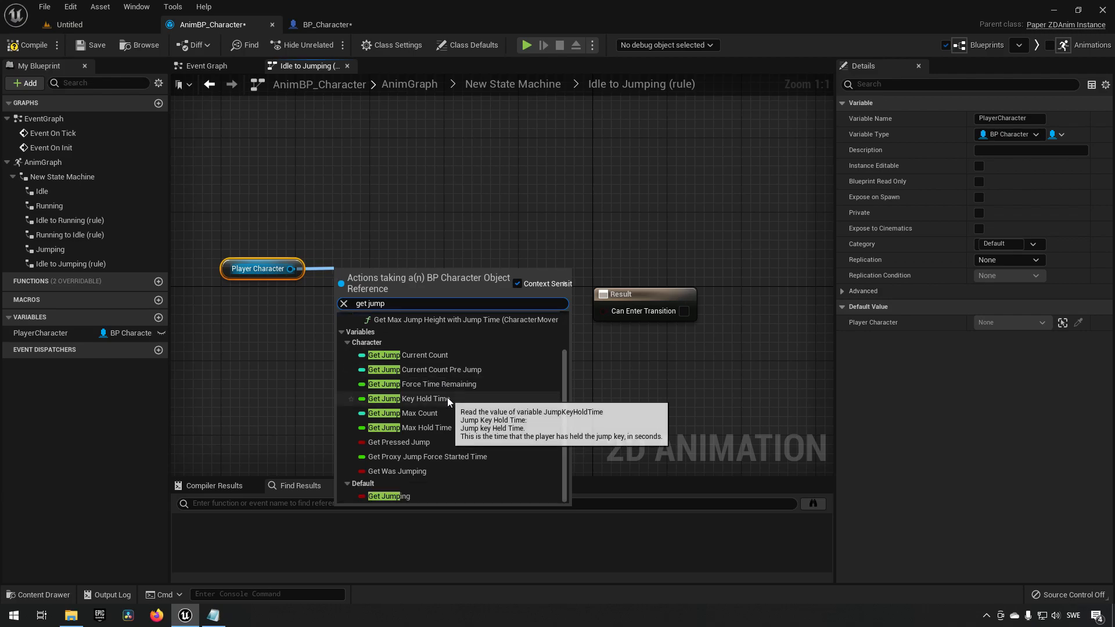
click(389, 495)
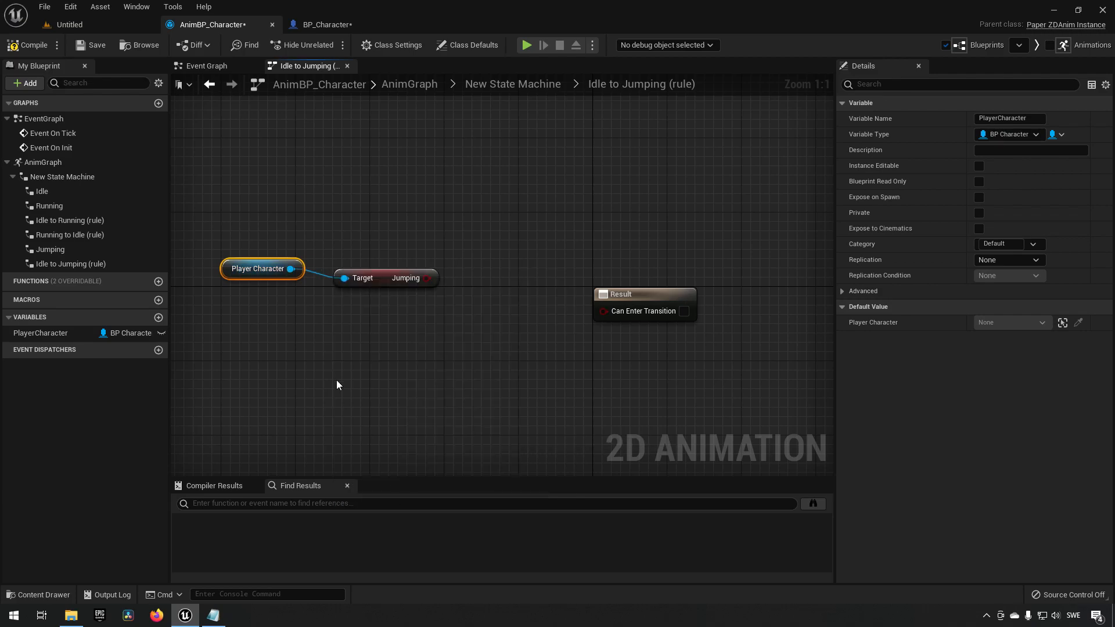
drag(287, 240, 631, 316)
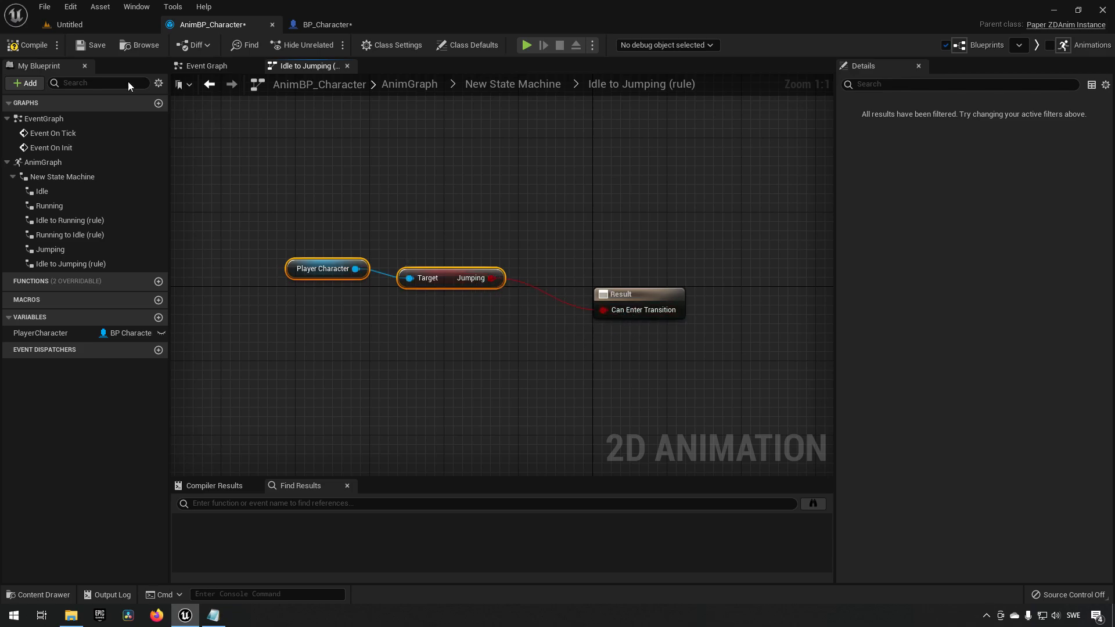
Compile and save the animation blueprint, then play-test the character in the level.
click(33, 46)
click(90, 45)
click(90, 24)
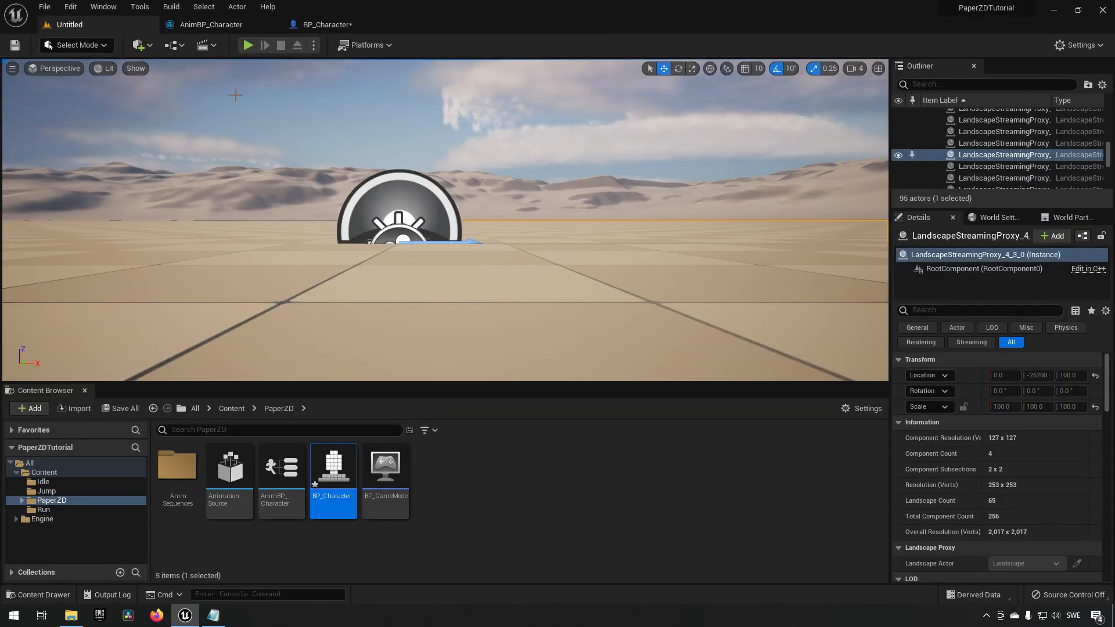
click(248, 45)
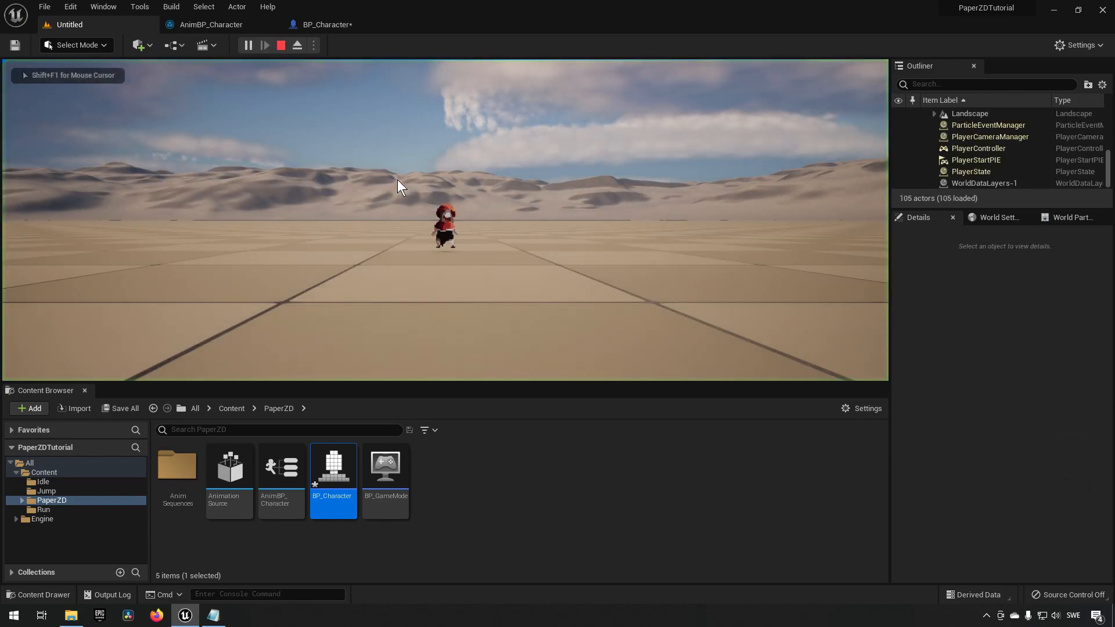
key(d)
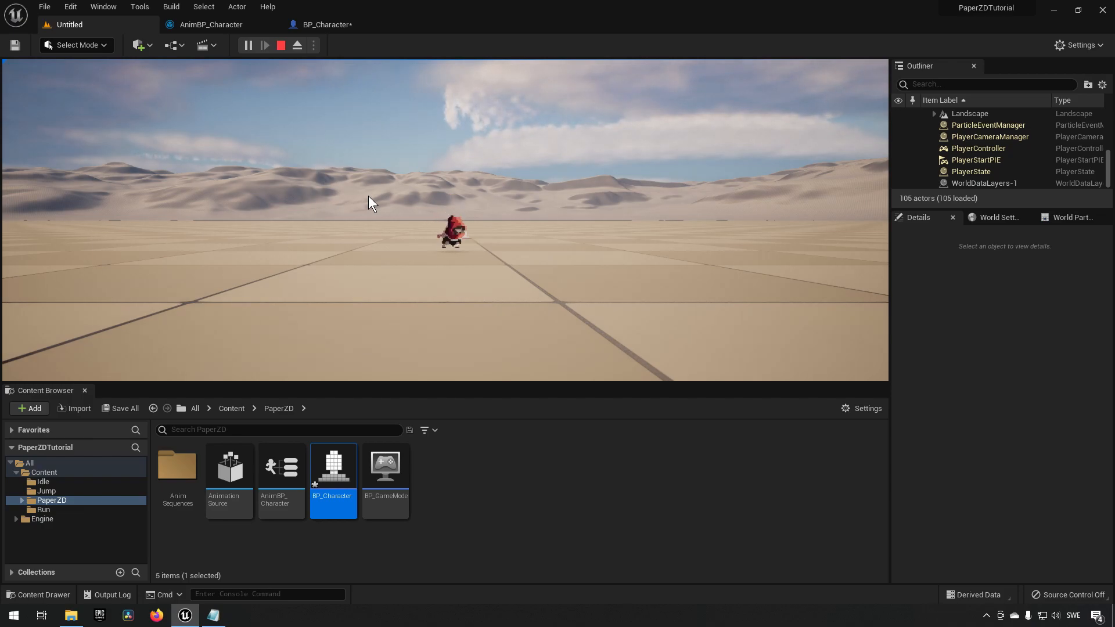
key(shift+F1)
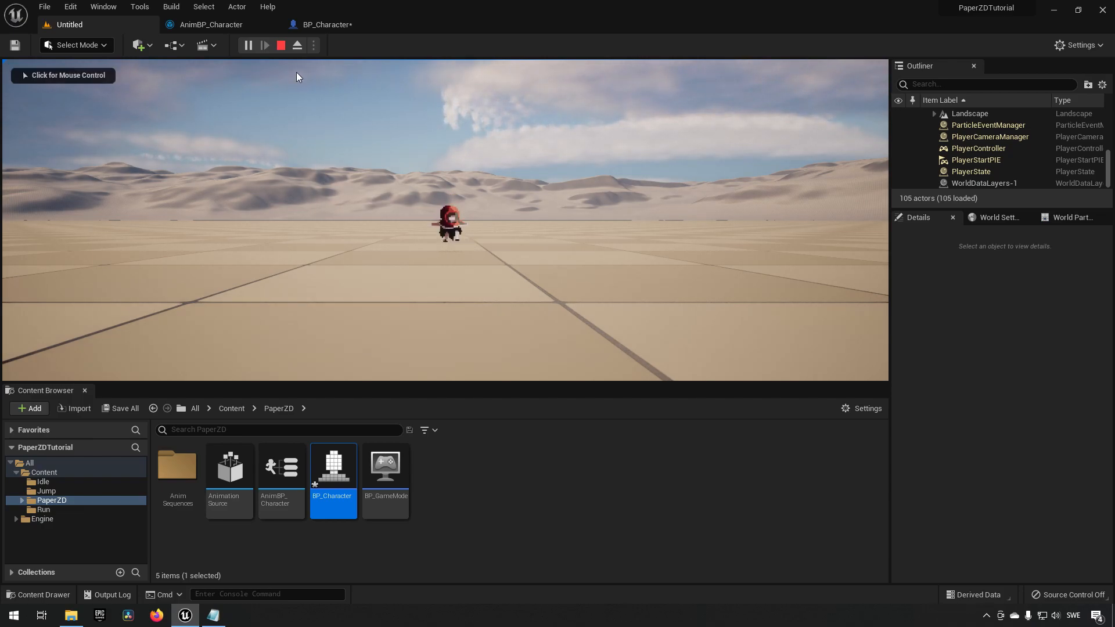
click(280, 45)
In the state machine, add a transition from the Jumping state back to Idle.
click(220, 26)
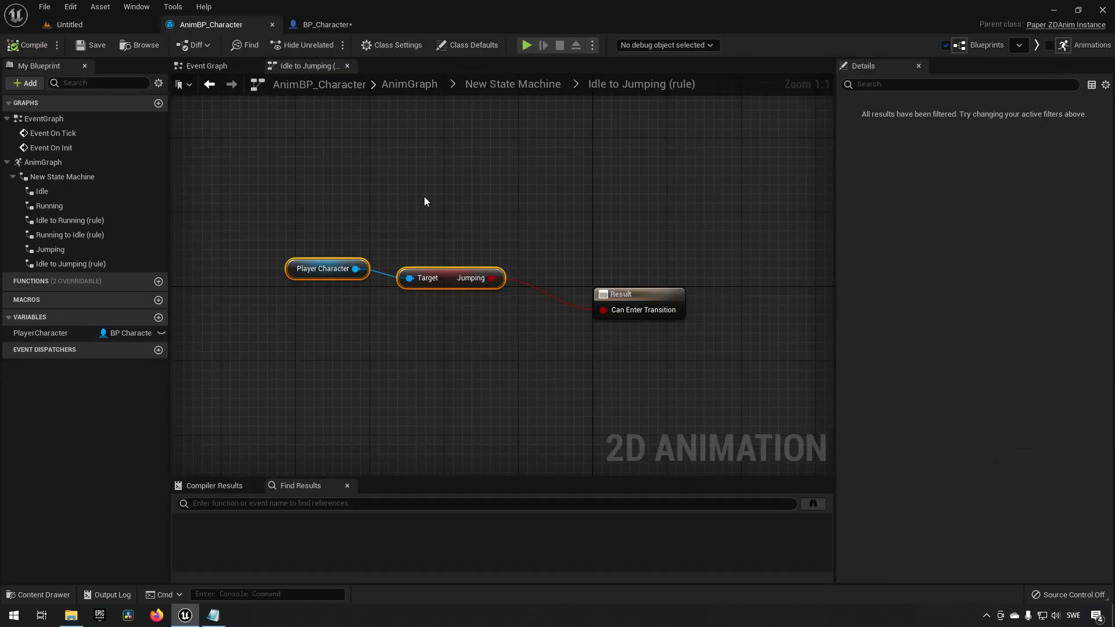
click(488, 86)
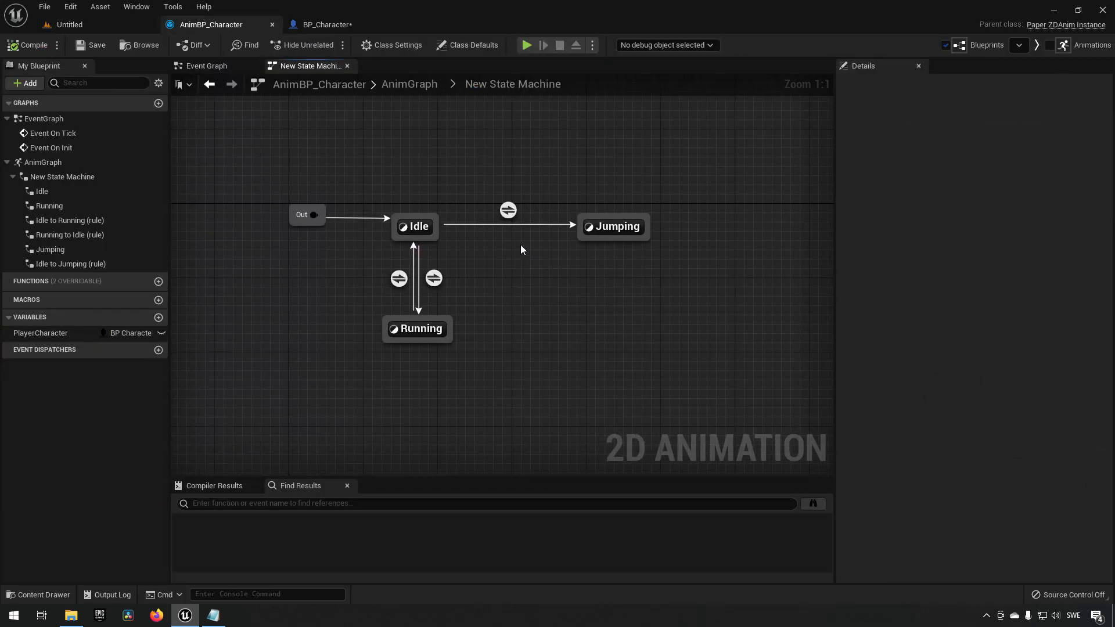
drag(468, 144, 676, 290)
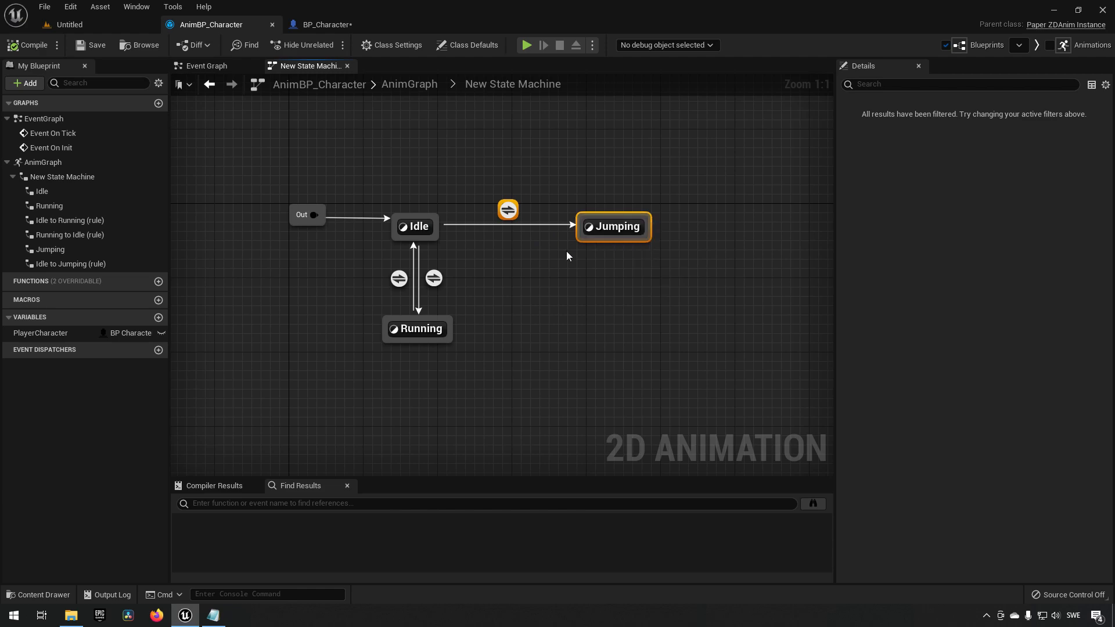
drag(580, 238, 435, 240)
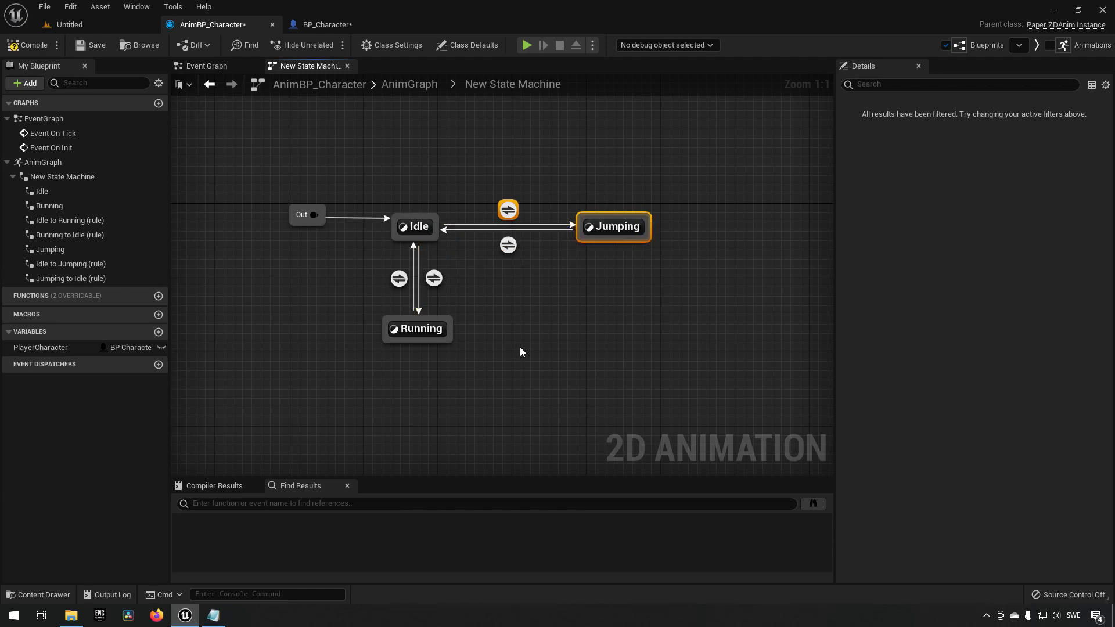
click(509, 244)
right_drag(996, 350, 996, 354)
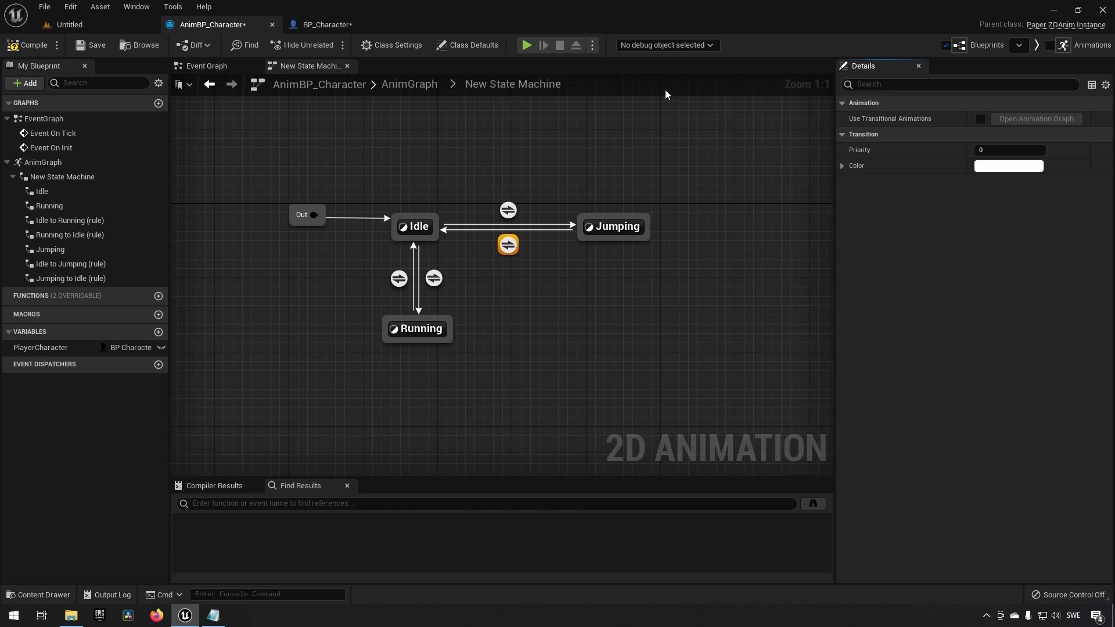
In BP_Character's event graph, add an Event On Landed node below the jump input logic.
click(324, 26)
right_drag(276, 272, 298, 195)
click(465, 306)
drag(465, 274, 490, 297)
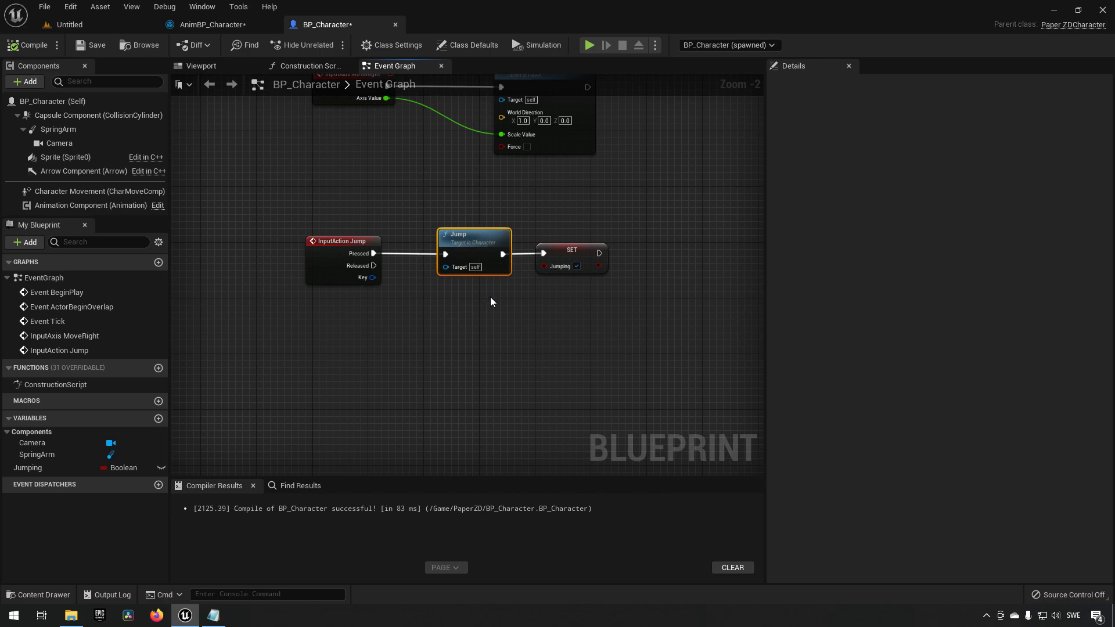
right_drag(456, 325, 477, 310)
click(469, 292)
drag(306, 184, 487, 295)
click(513, 214)
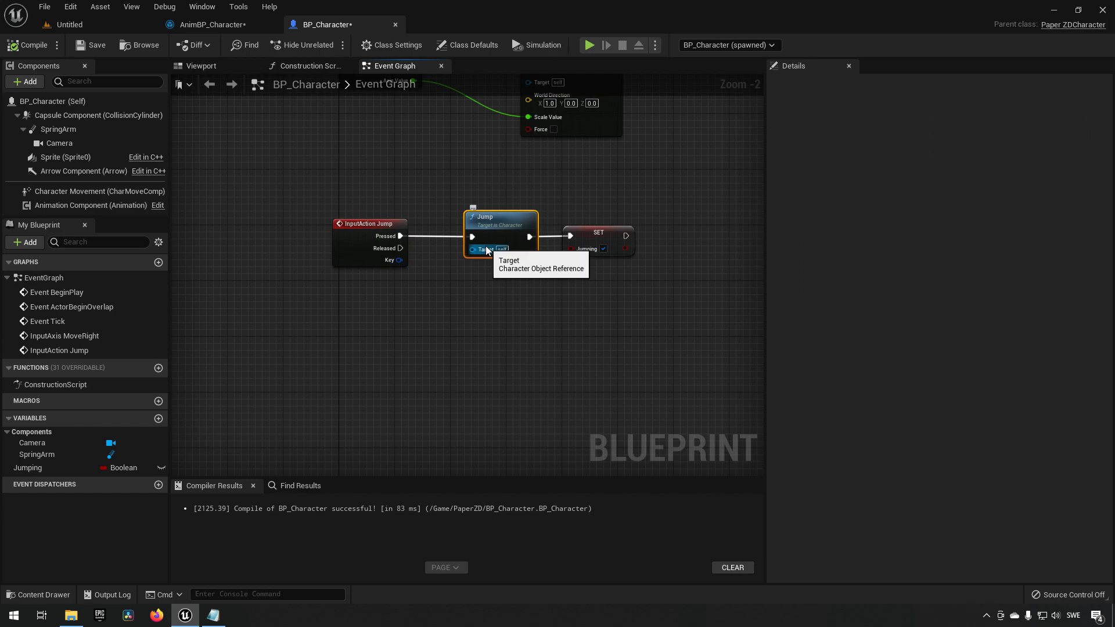
right_click(355, 334)
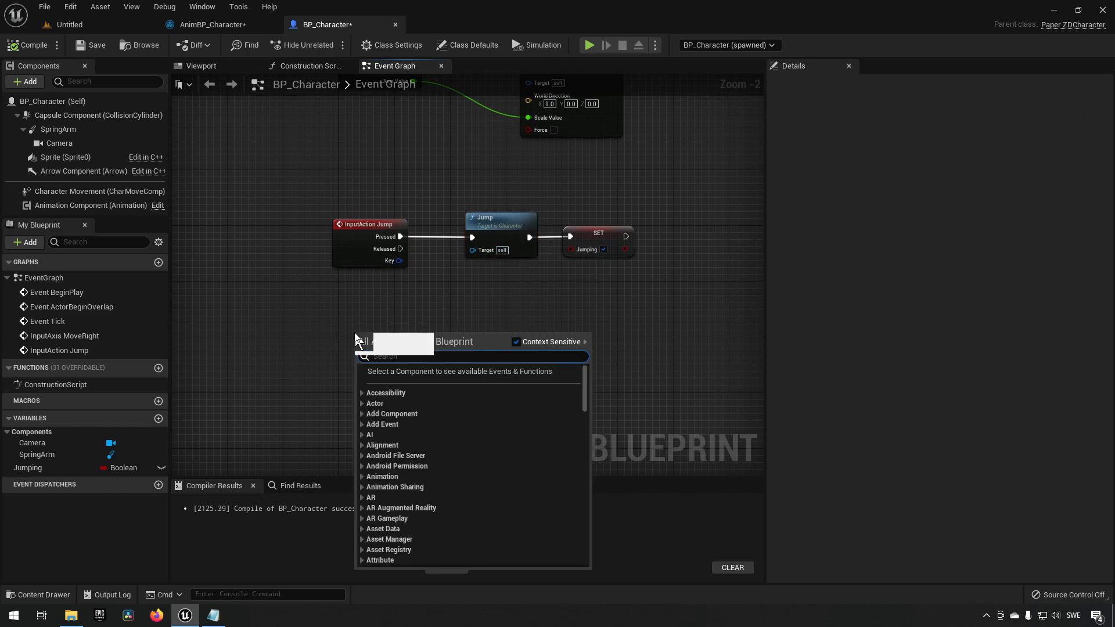
text(landed)
key(Return)
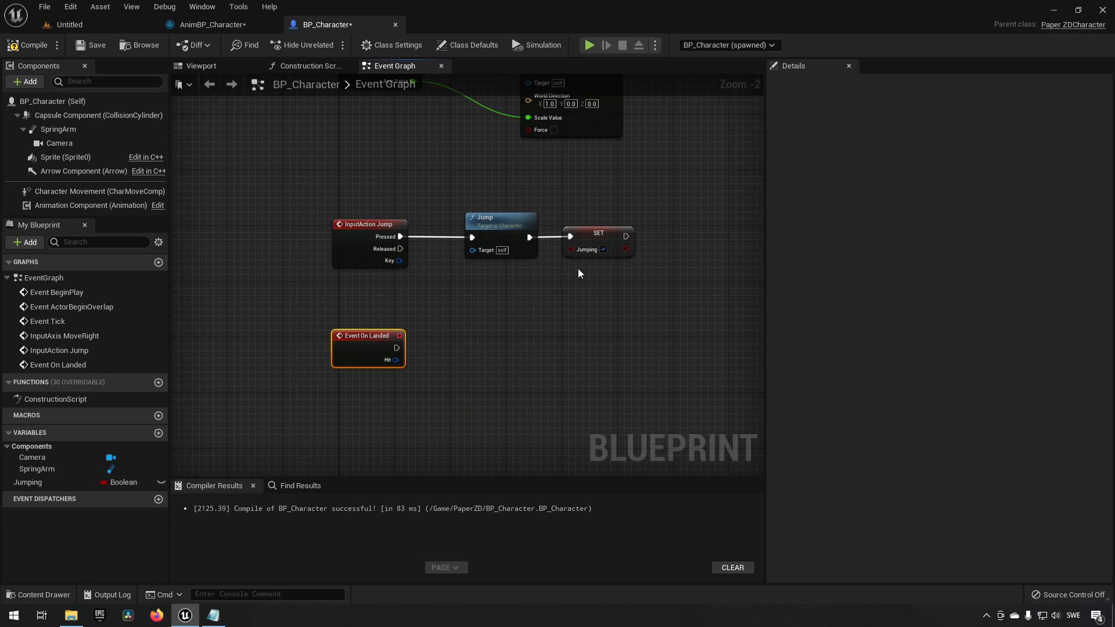
Duplicate the Set Jumping node, drive it from Event On Landed, and set Jumping to false.
click(597, 236)
key(ctrl+d)
drag(397, 348, 474, 350)
click(505, 360)
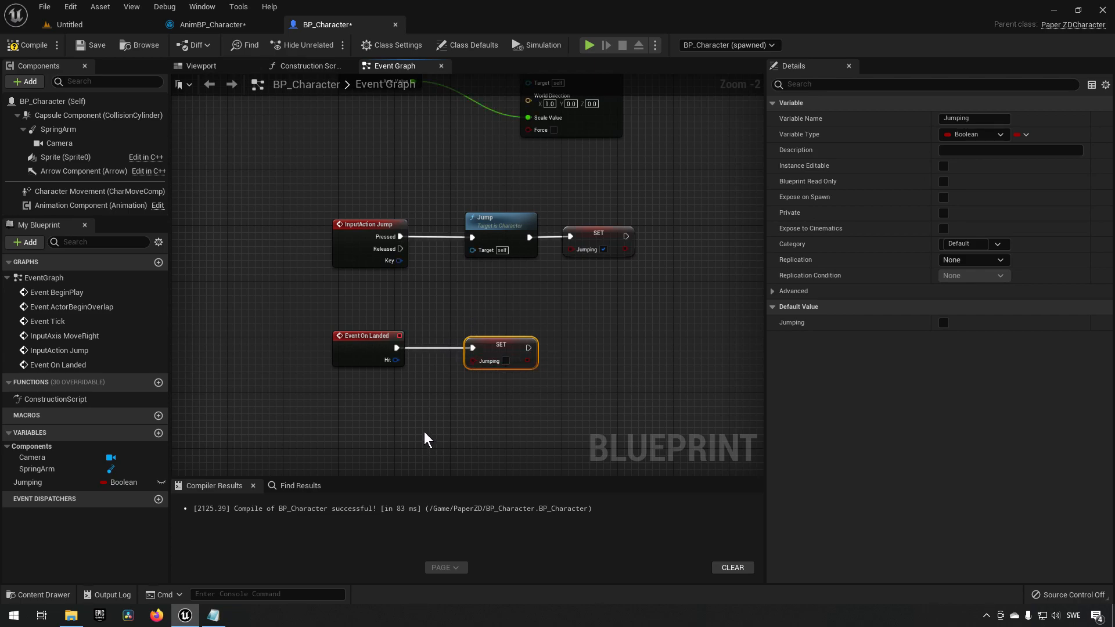
right_drag(425, 444, 448, 378)
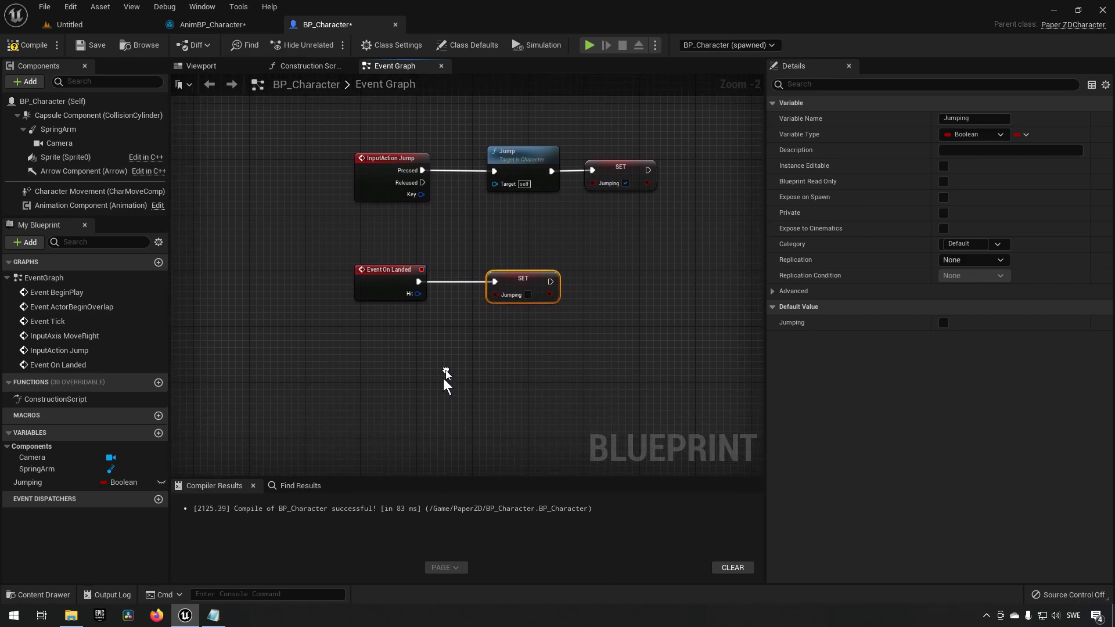
Add an Event On Jumped node beneath the landed logic.
right_click(356, 345)
text(jumped)
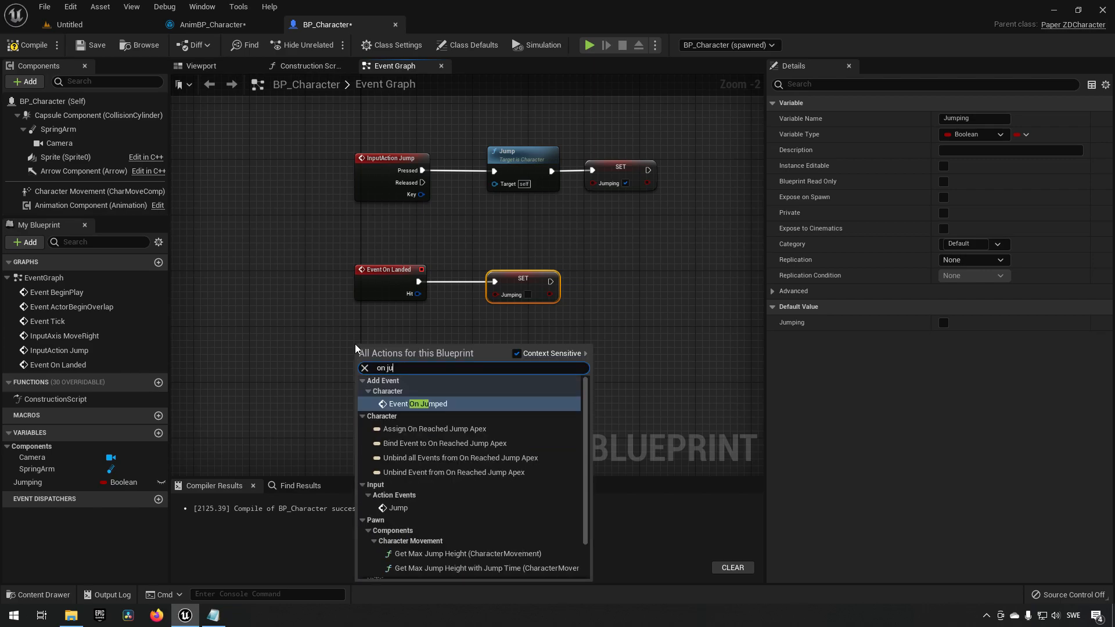
key(Return)
drag(308, 323, 474, 383)
drag(468, 131, 539, 204)
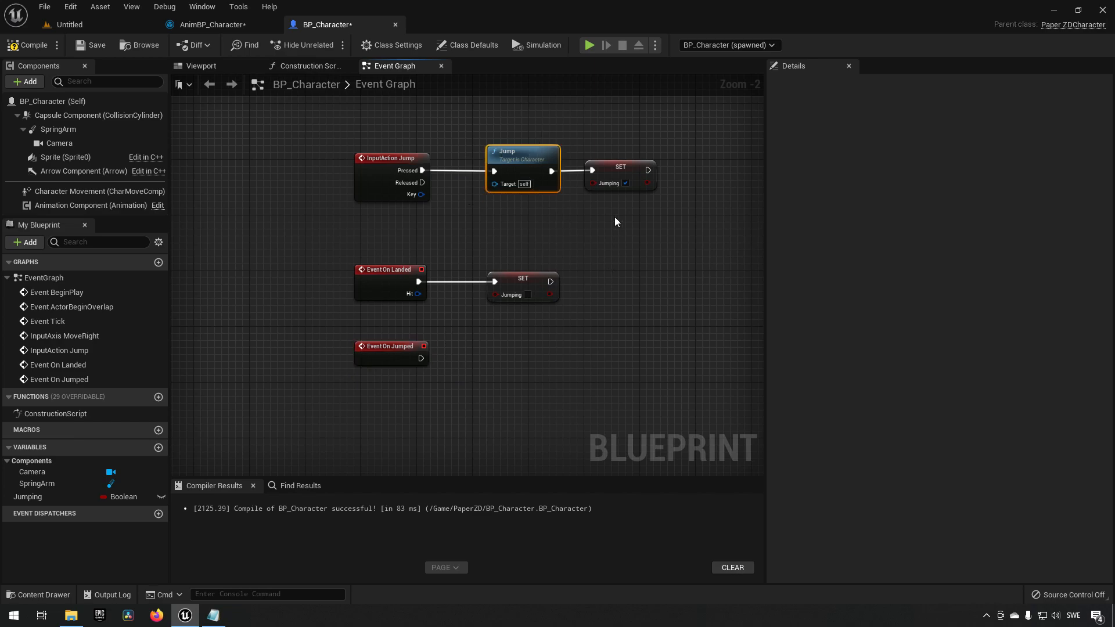
Move the Set Jumping true node off the Jump node and drive it from Event On Jumped.
click(620, 175)
drag(616, 173, 499, 361)
drag(424, 359, 475, 359)
alt+click(551, 171)
drag(343, 244, 603, 397)
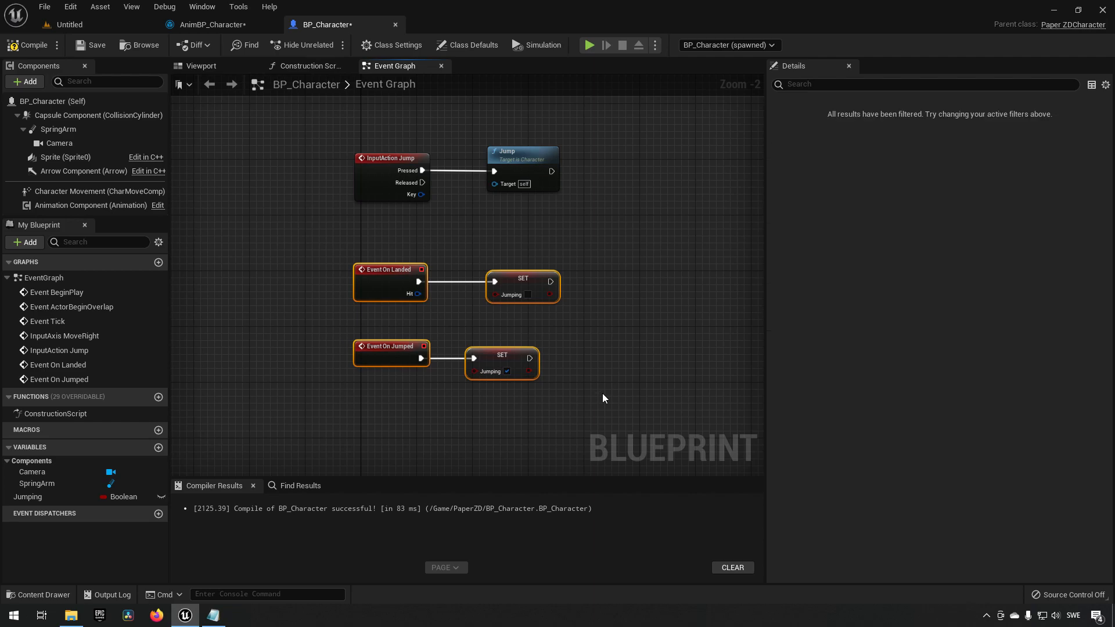
click(422, 413)
drag(308, 339, 598, 396)
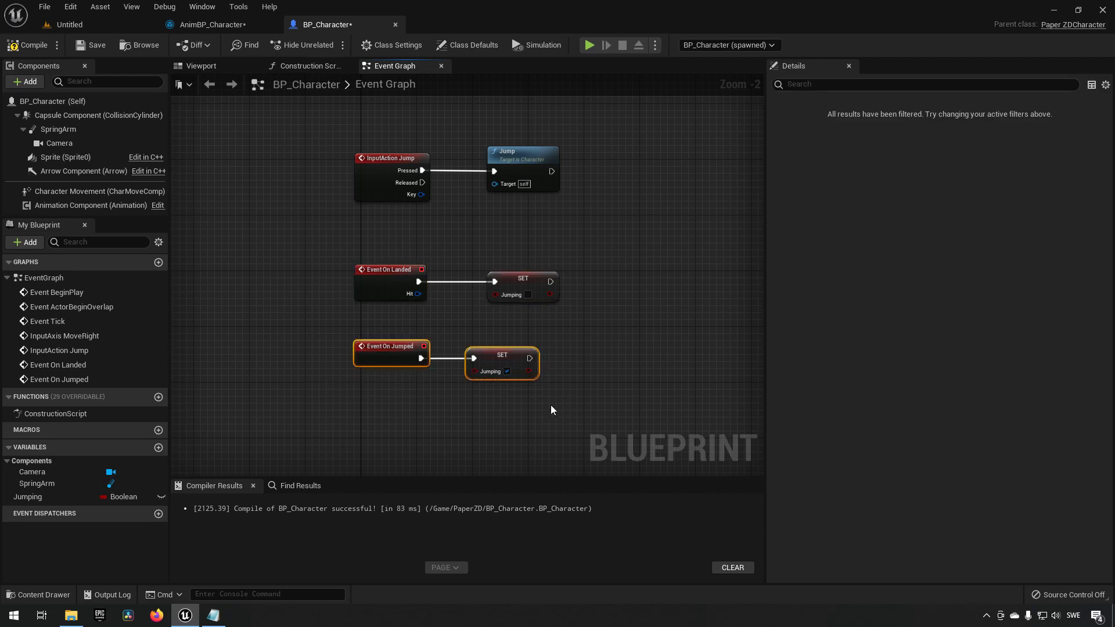
drag(294, 240, 539, 313)
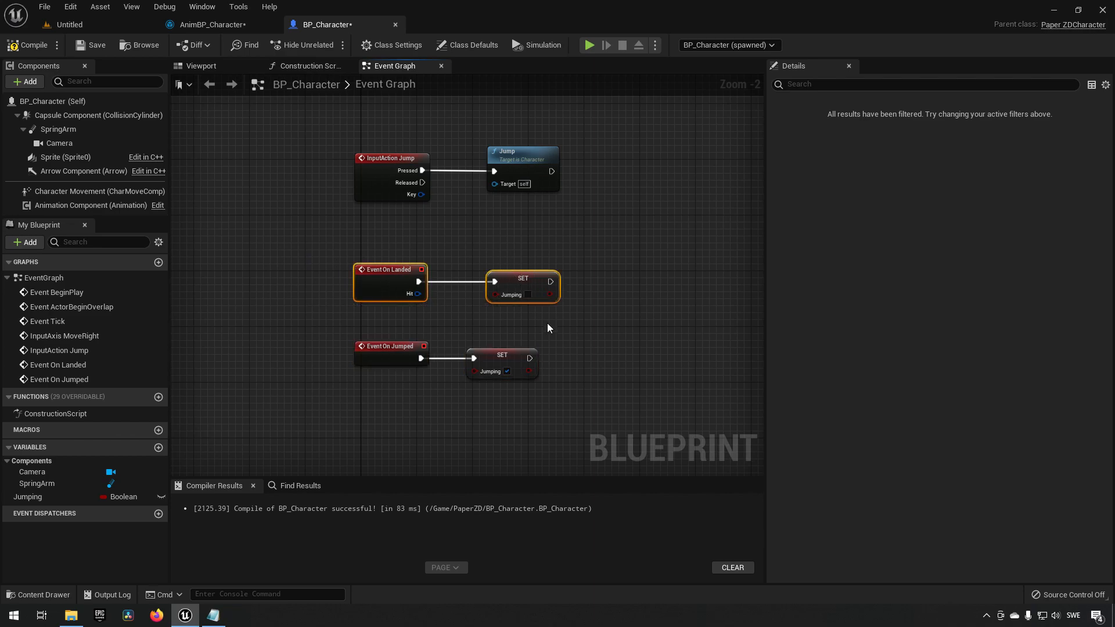
Play-test the level to check the character's jump.
click(85, 23)
click(242, 46)
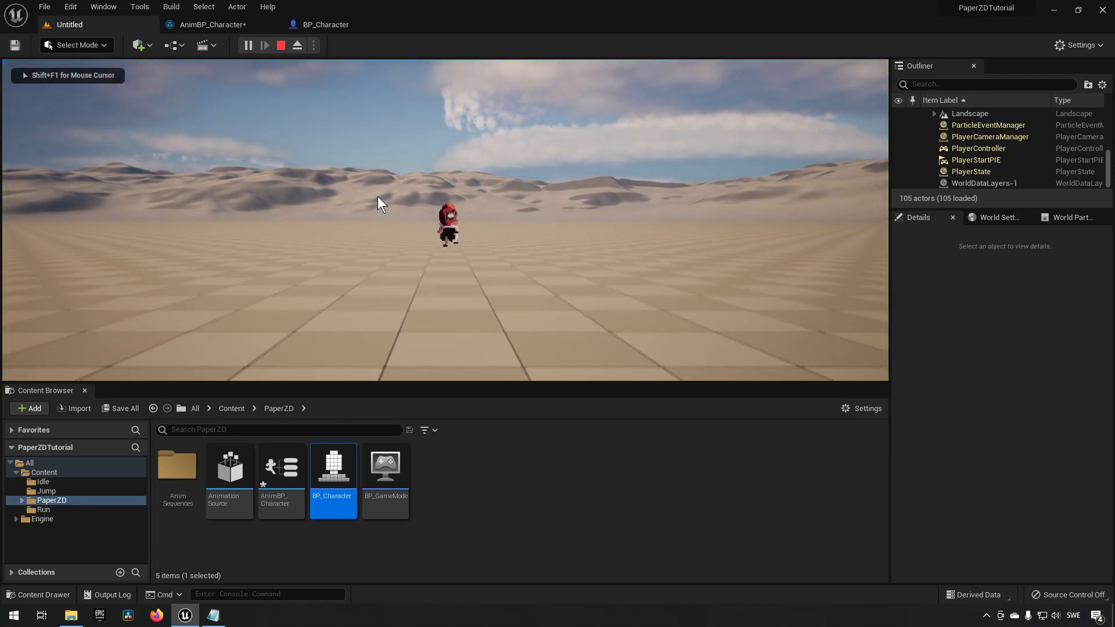
key(shift+F1)
click(281, 45)
Open the Jumping to Idle rule and get Jumping from a PlayerCharacter getter.
click(218, 23)
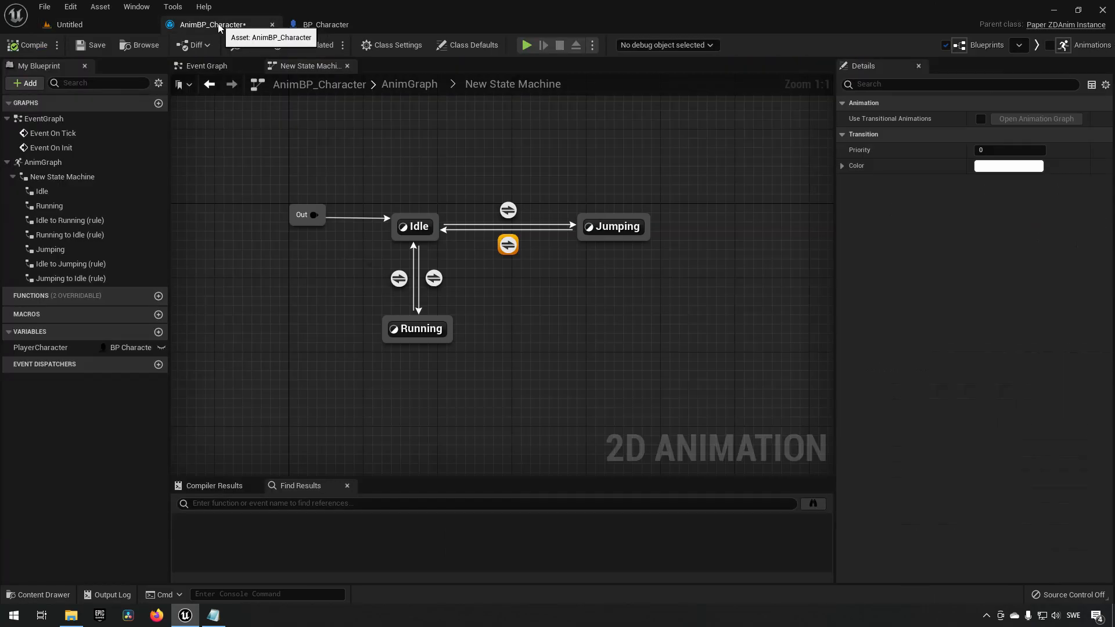
double_click(502, 244)
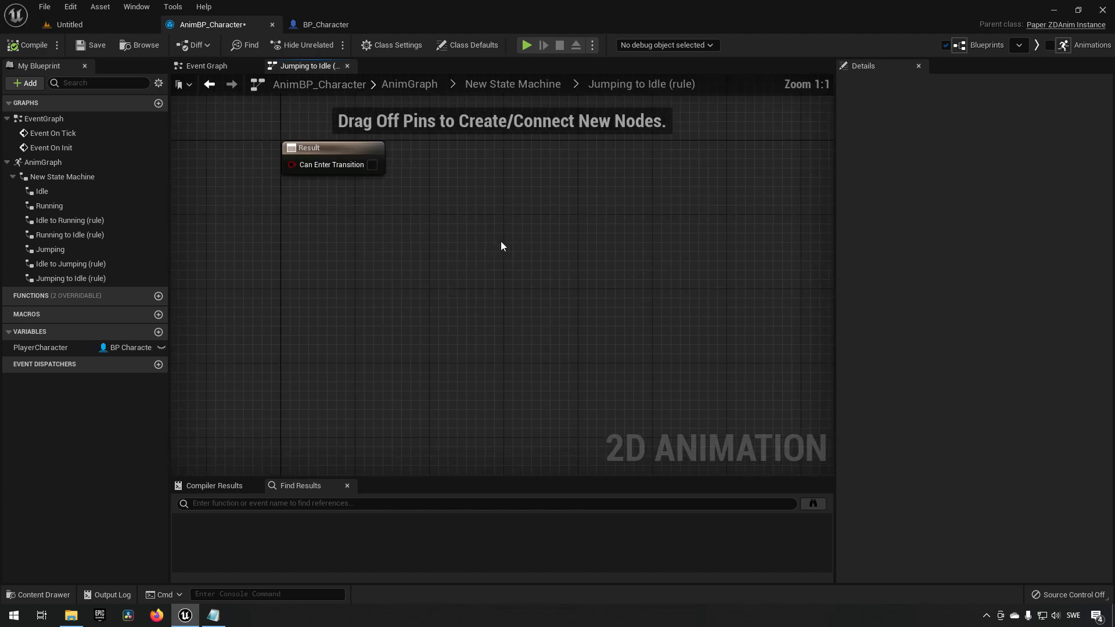
drag(48, 347, 238, 288)
click(263, 302)
drag(306, 286, 346, 287)
text(get jump)
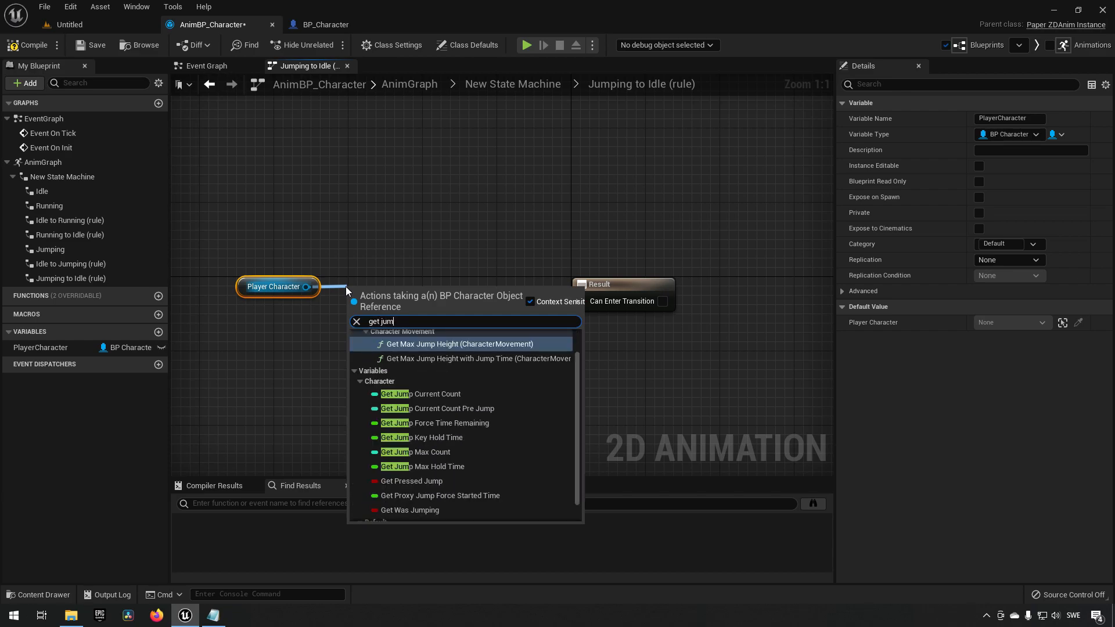
scroll(474, 414, down, 2)
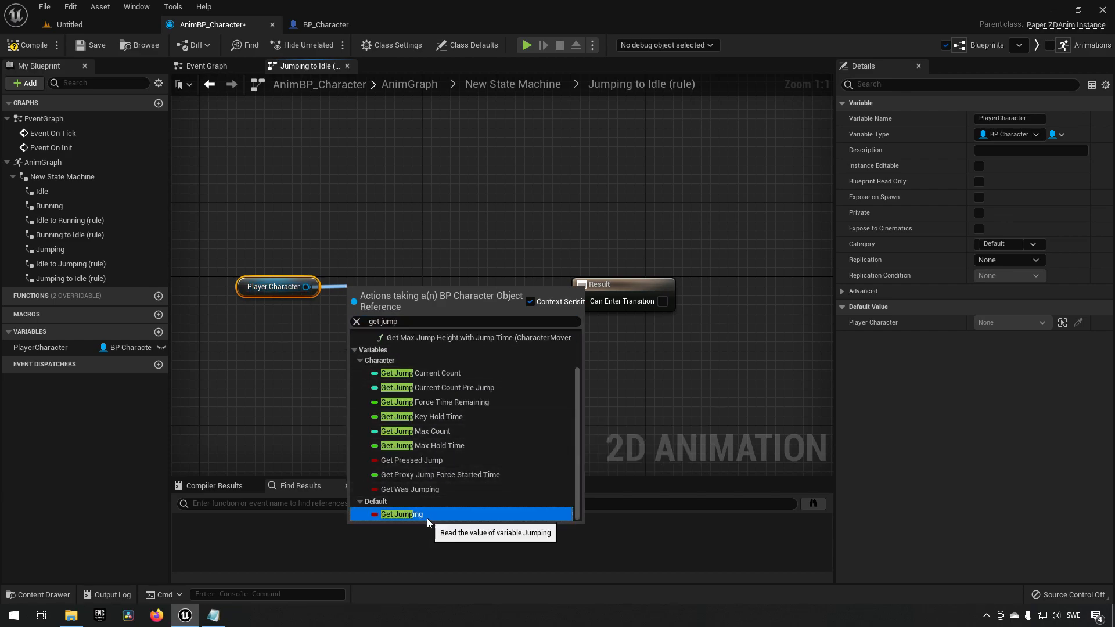
click(427, 518)
drag(399, 302, 437, 293)
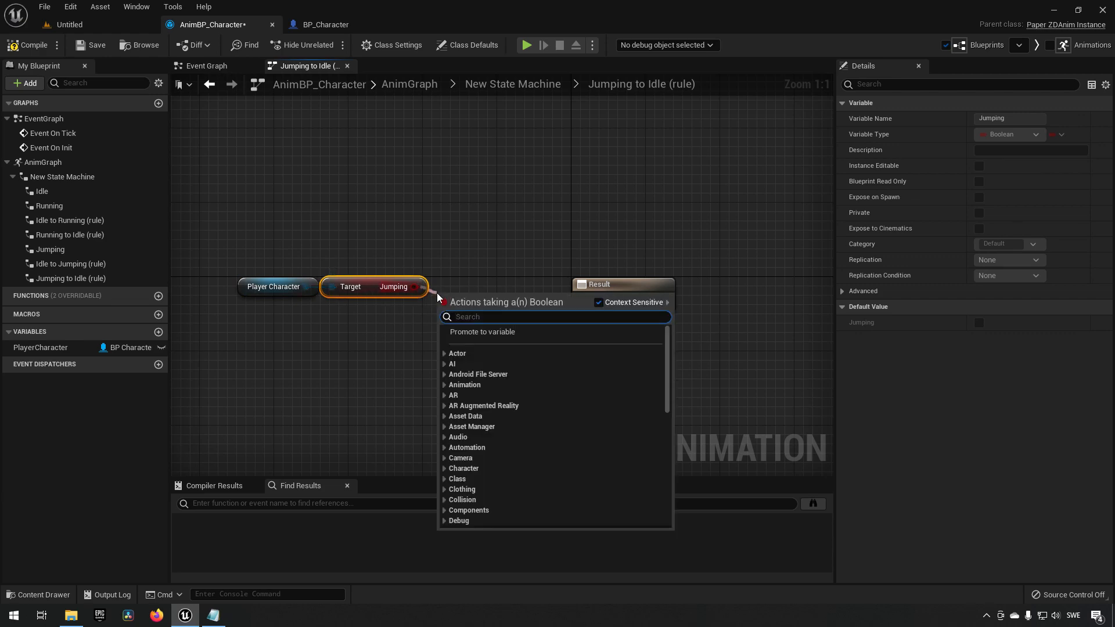
text(!)
key(Return)
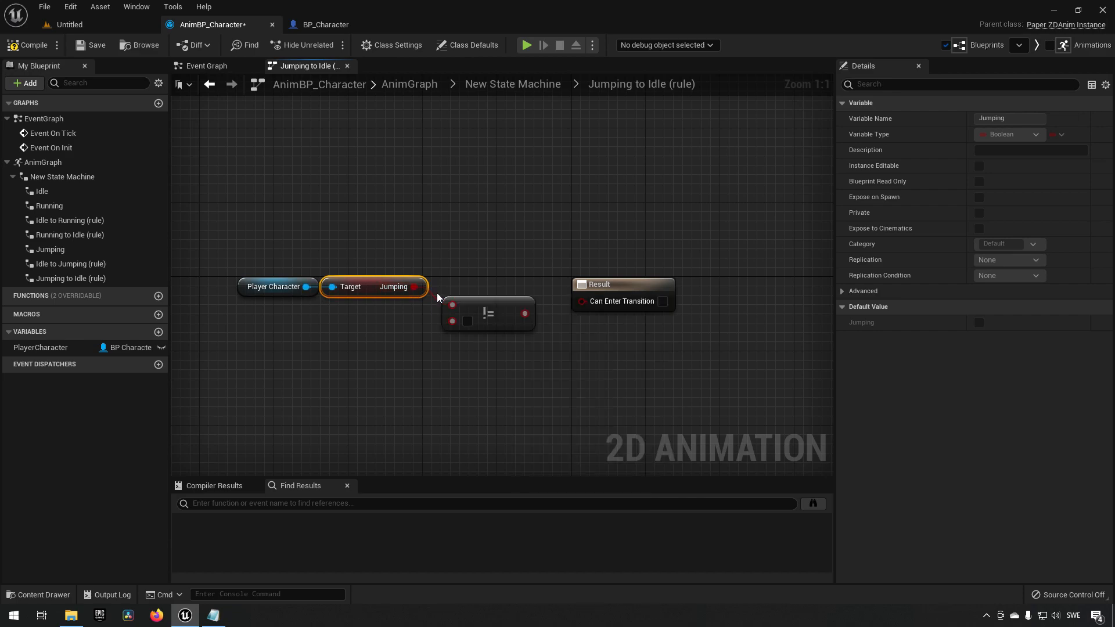
click(459, 311)
key(Delete)
Invert the Jumping value with a NOT Boolean node, wire it into Can Enter Transition, and compile.
drag(415, 287, 447, 293)
text(NOT)
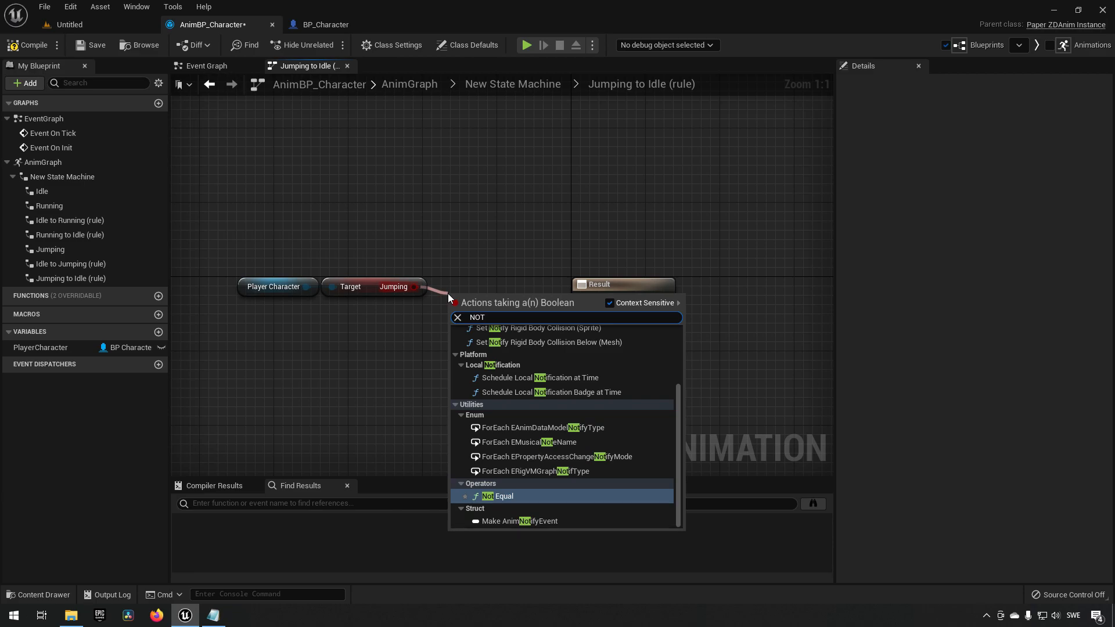
scroll(582, 398, up, 3)
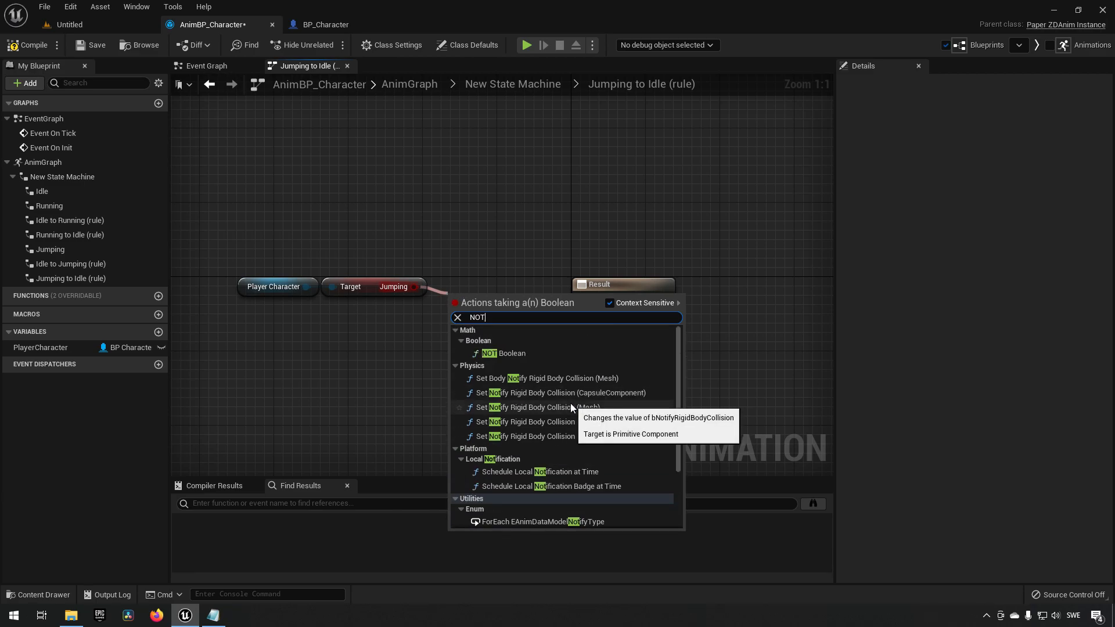
click(510, 352)
drag(507, 307, 587, 300)
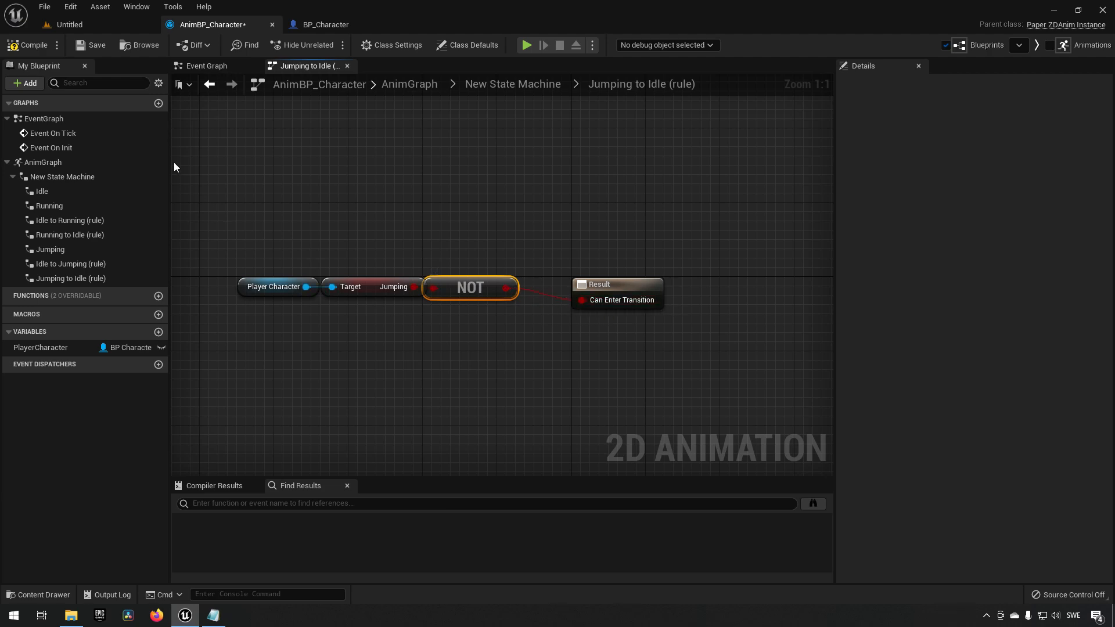
click(36, 43)
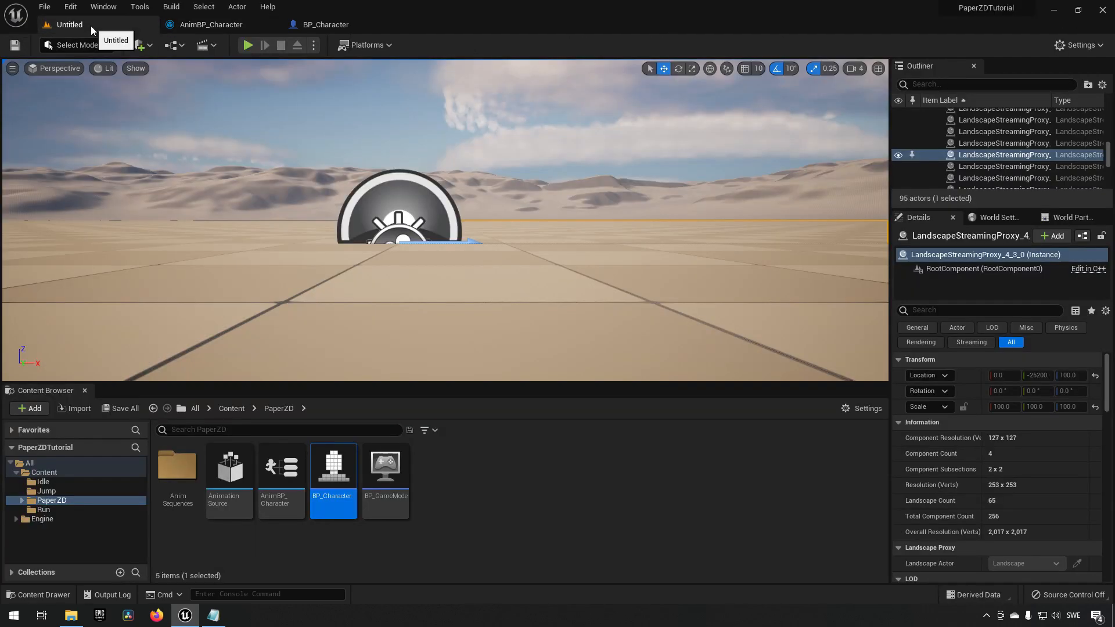
Play-test the level, making the character jump, then stop the session.
click(248, 45)
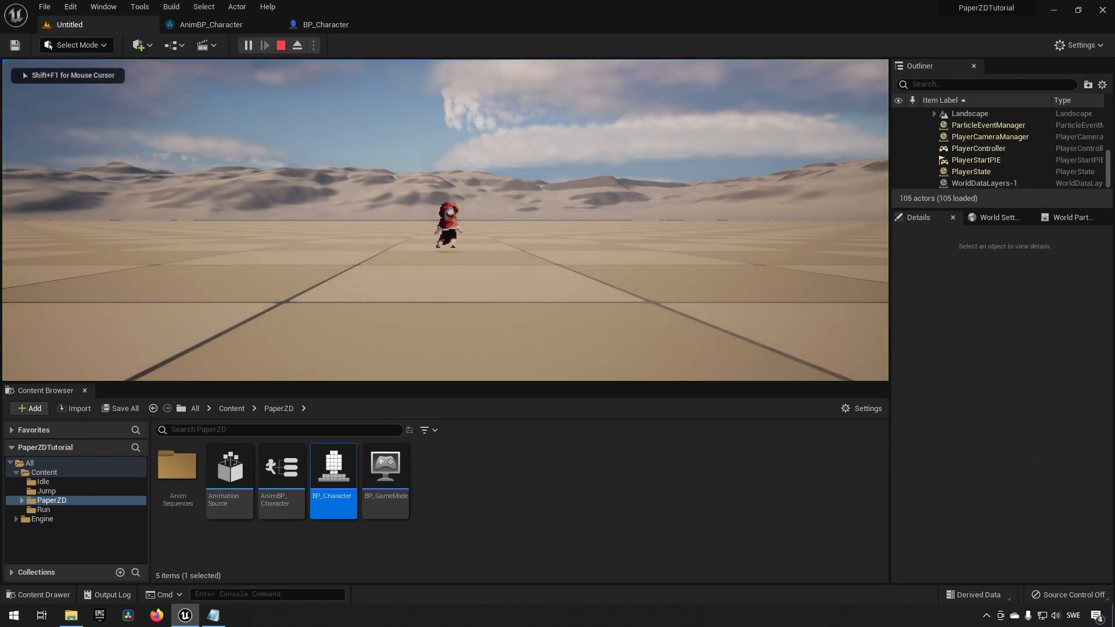
key(space)
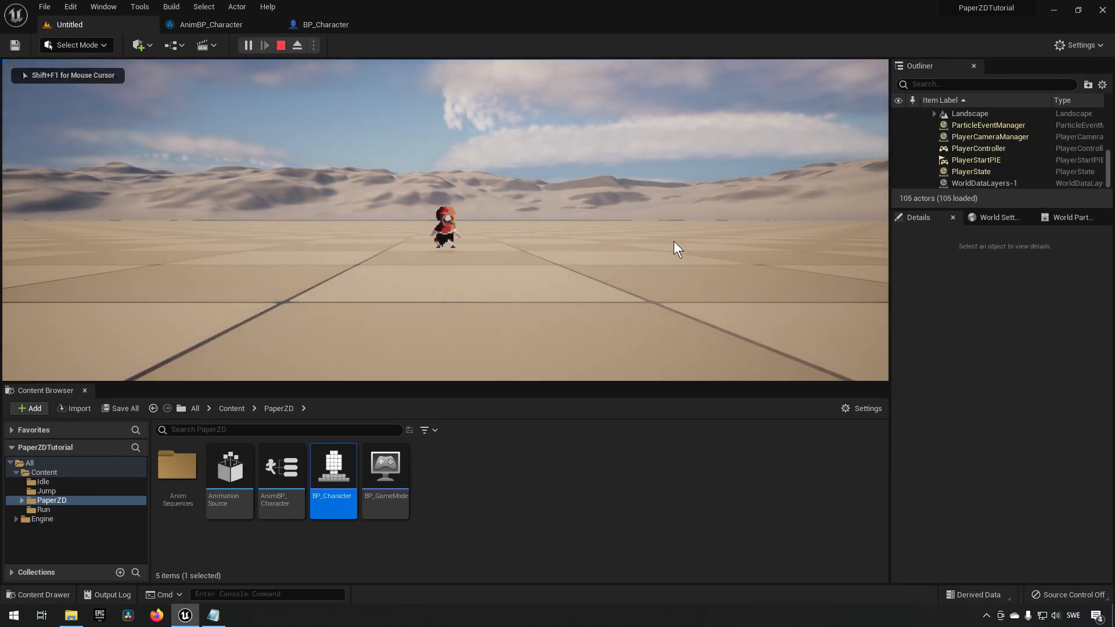
key(space)
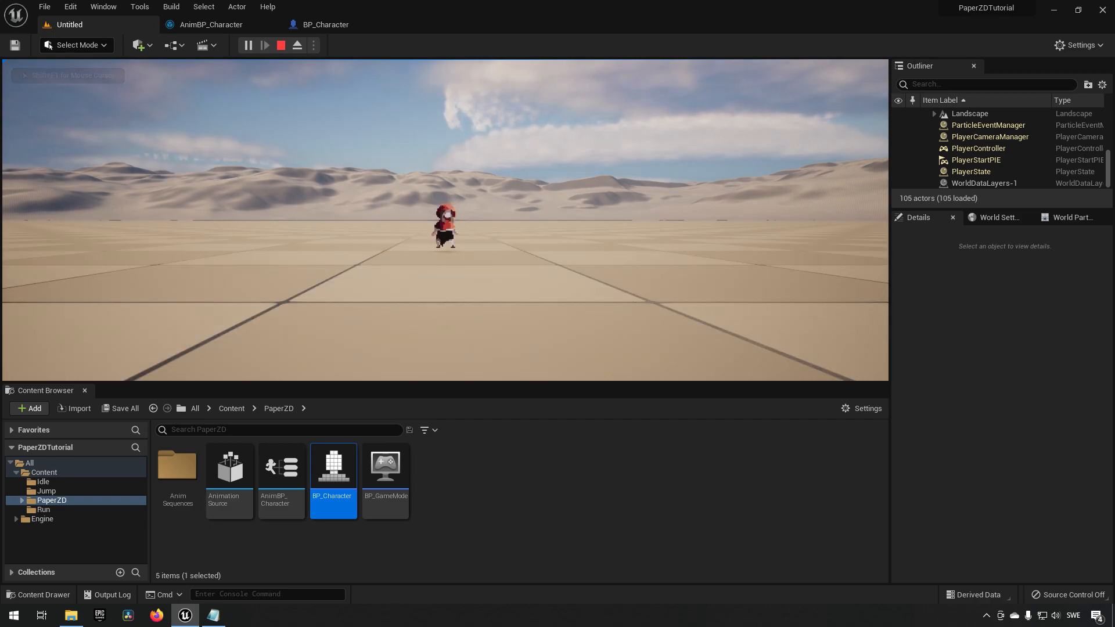
click(281, 46)
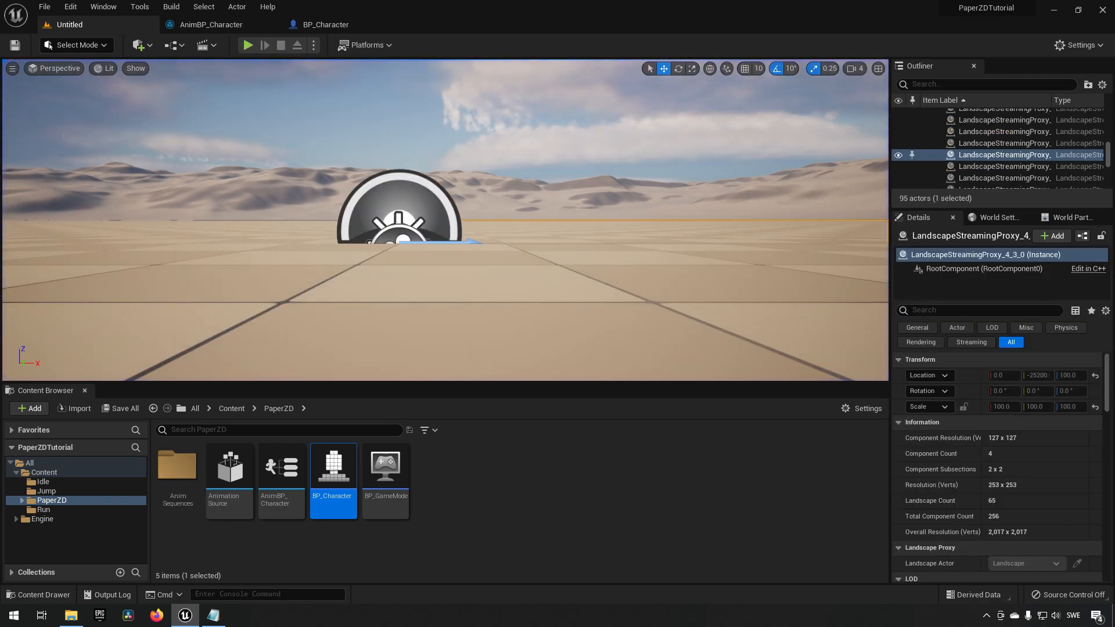
In the Jumping to Idle rule, get the Character Movement component from the PlayerCharacter variable.
click(511, 503)
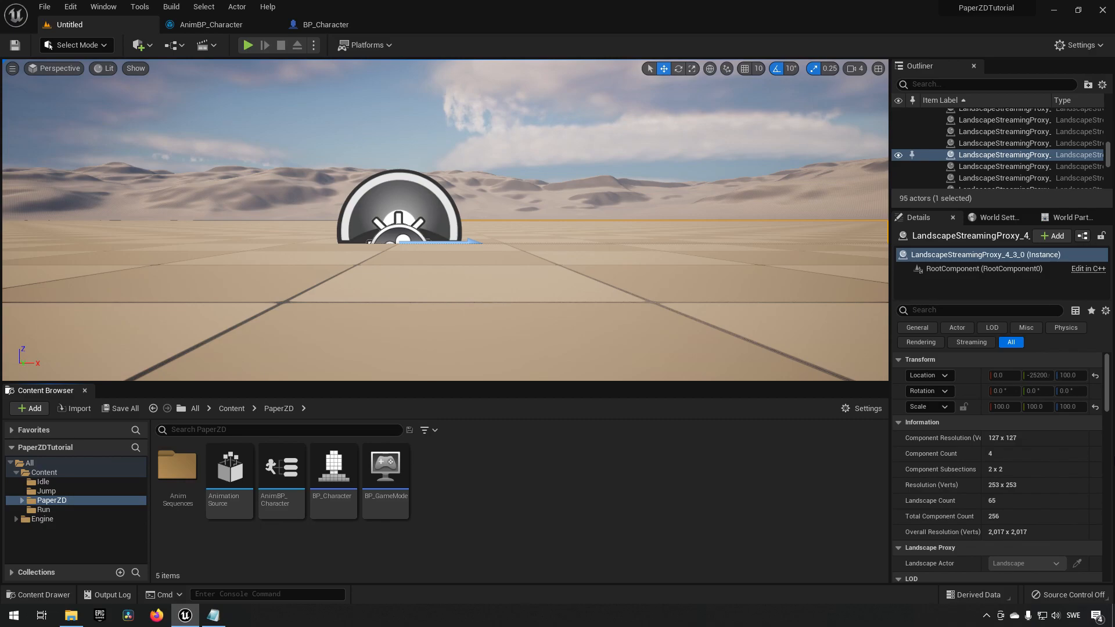
click(220, 26)
right_drag(405, 190, 409, 173)
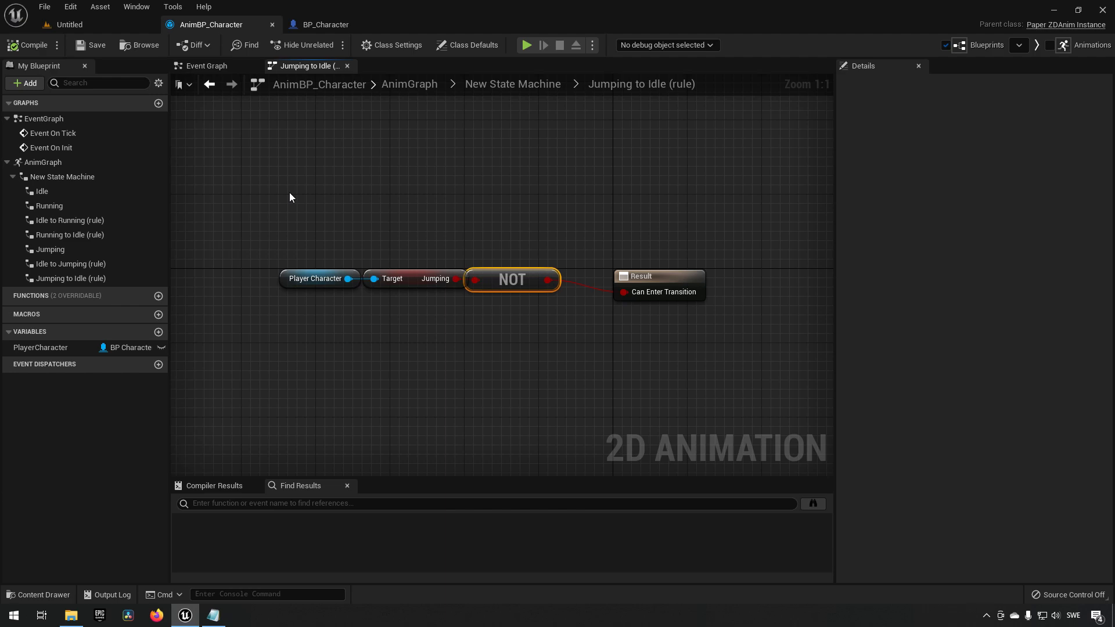
drag(287, 232, 390, 298)
click(325, 286)
drag(325, 286, 344, 317)
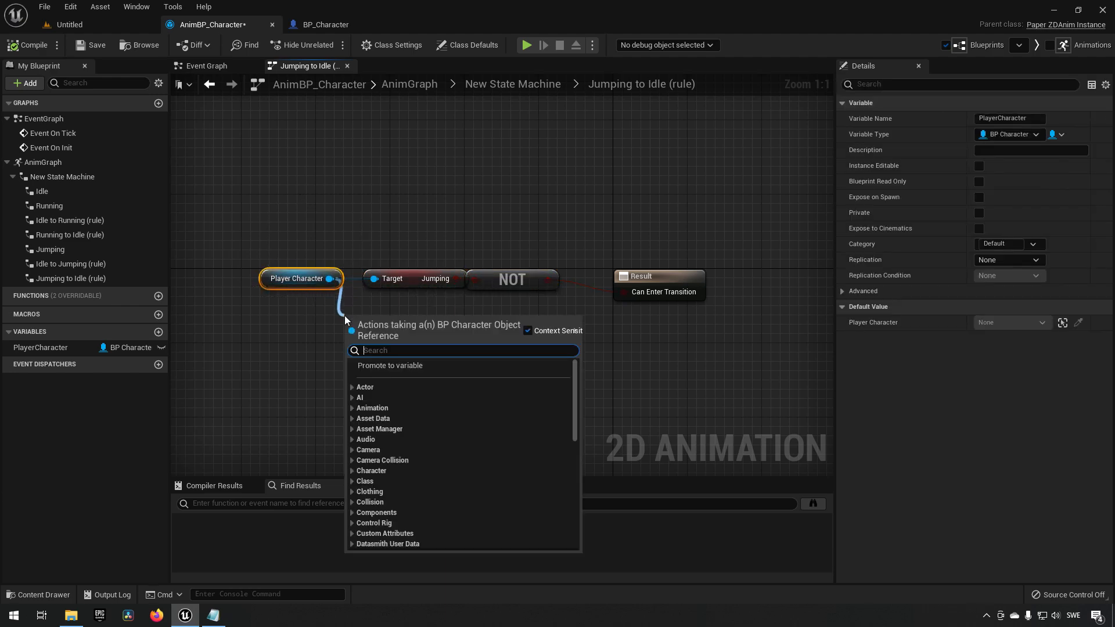
text(get char)
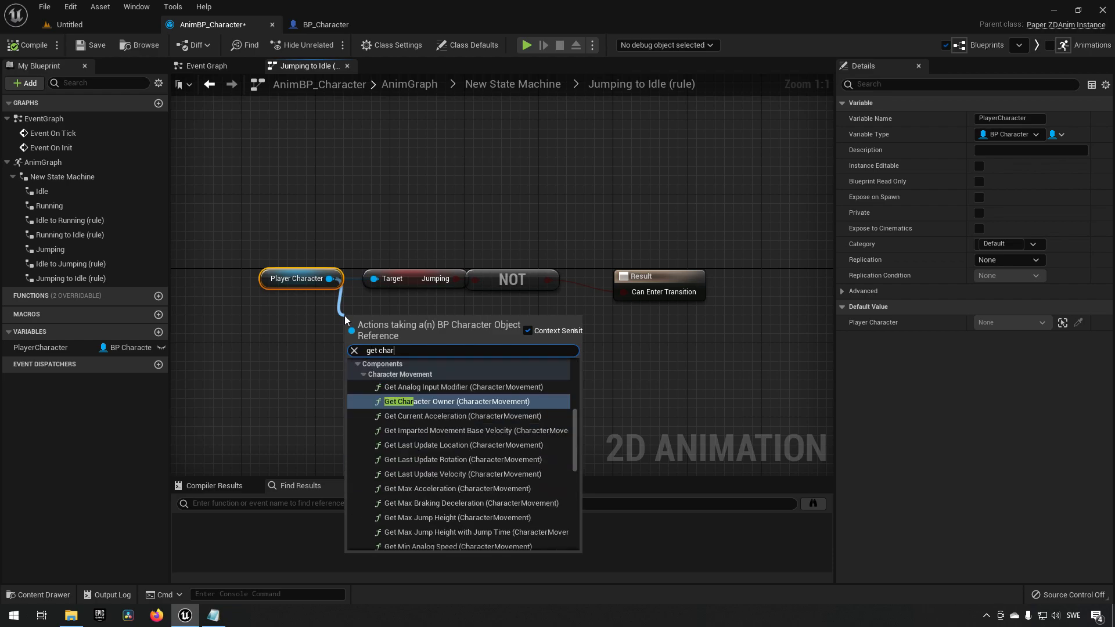
text(acter movemen)
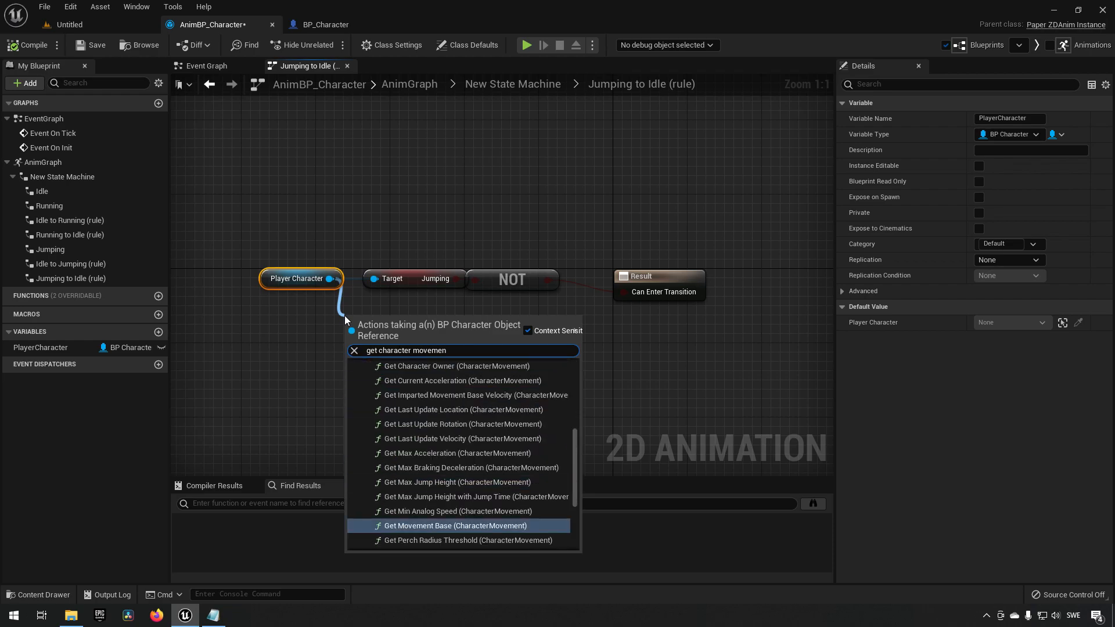
scroll(487, 430, down, 3)
click(456, 541)
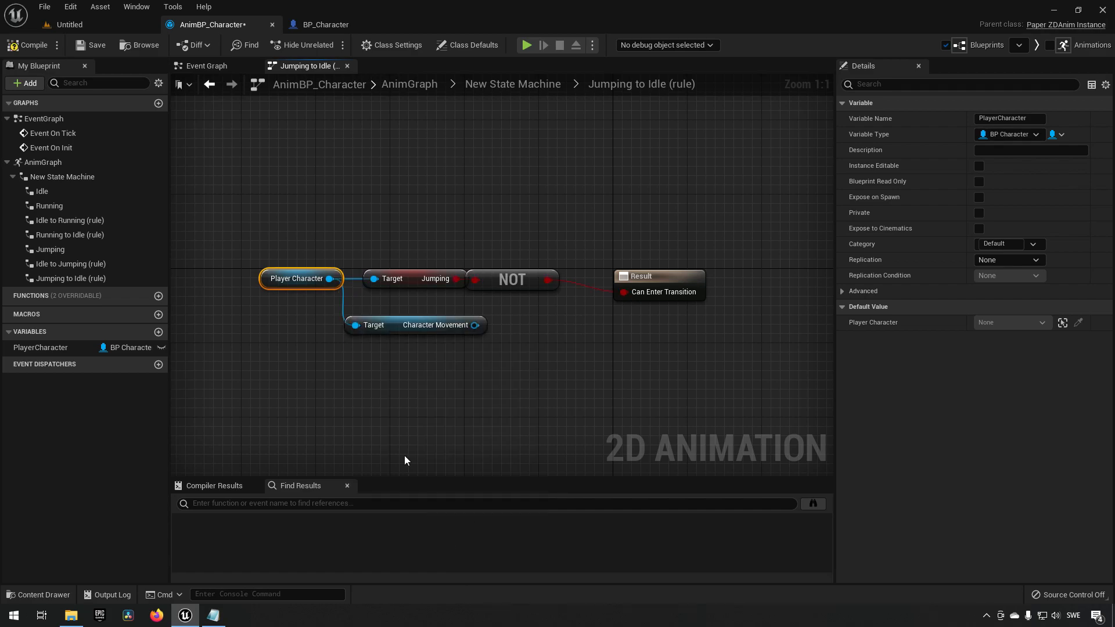
Add an Is Walking node from Character Movement, wire its return value into Can Enter Transition, then compile and save.
drag(475, 324, 509, 325)
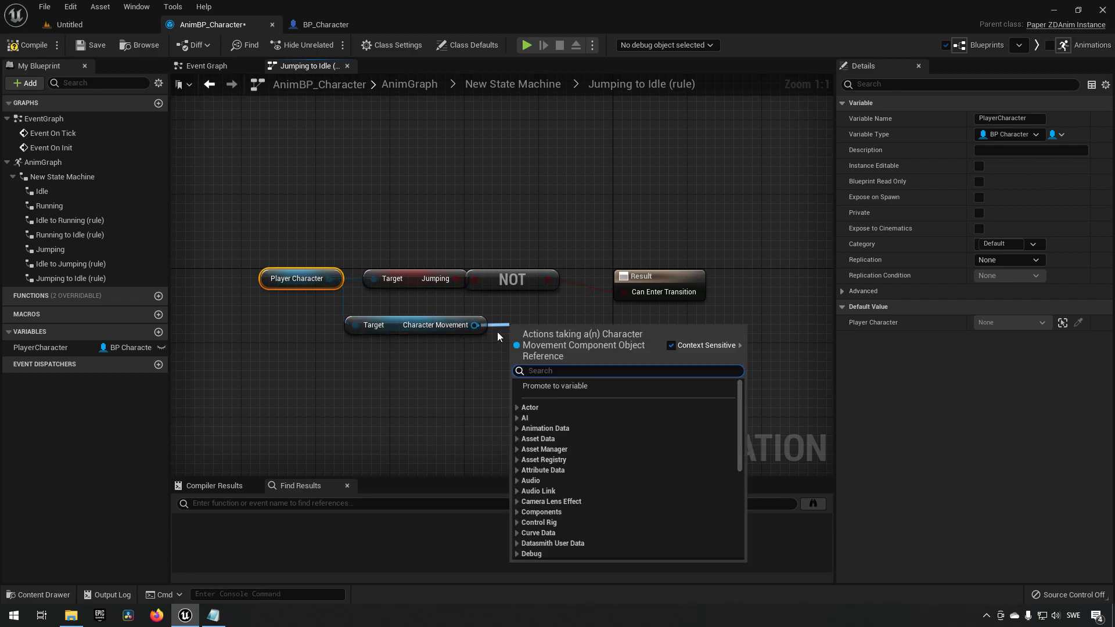
text(is walking)
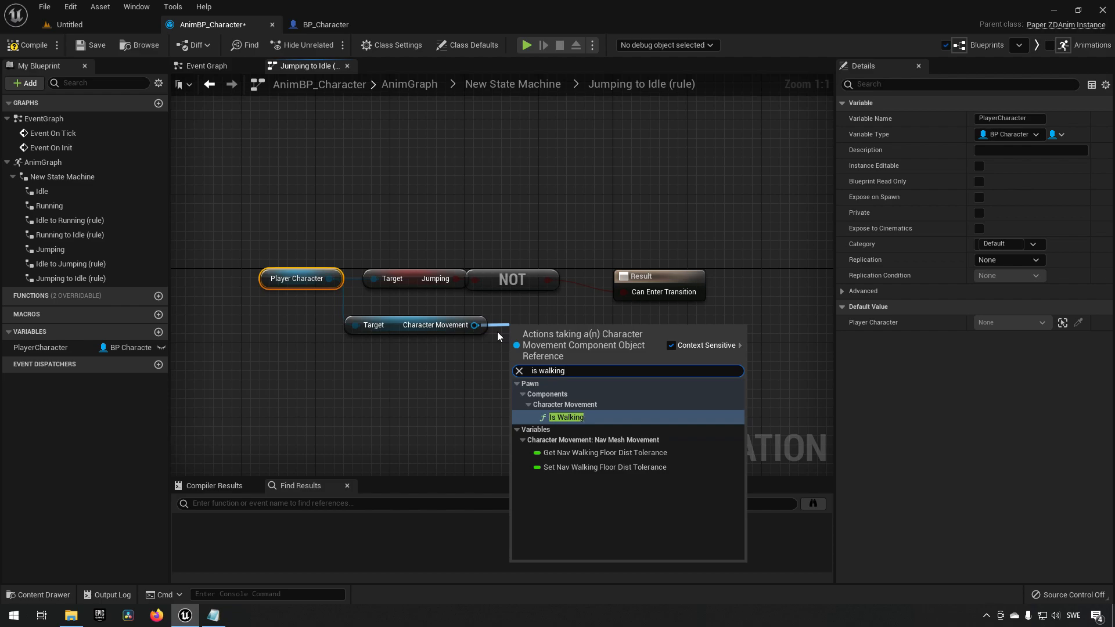
key(Return)
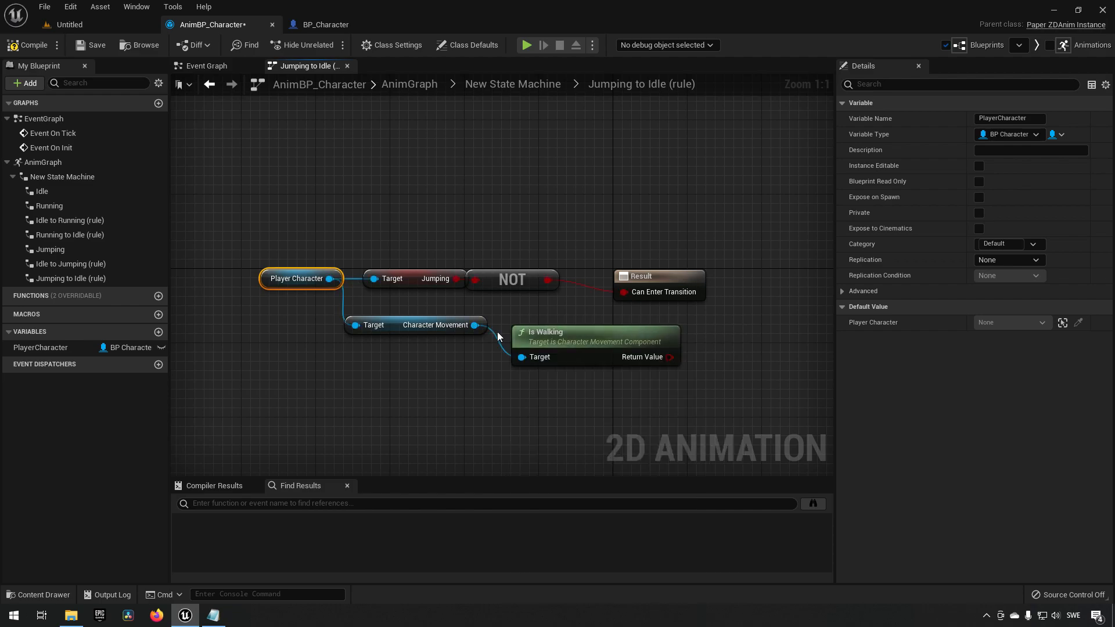
drag(574, 340, 554, 323)
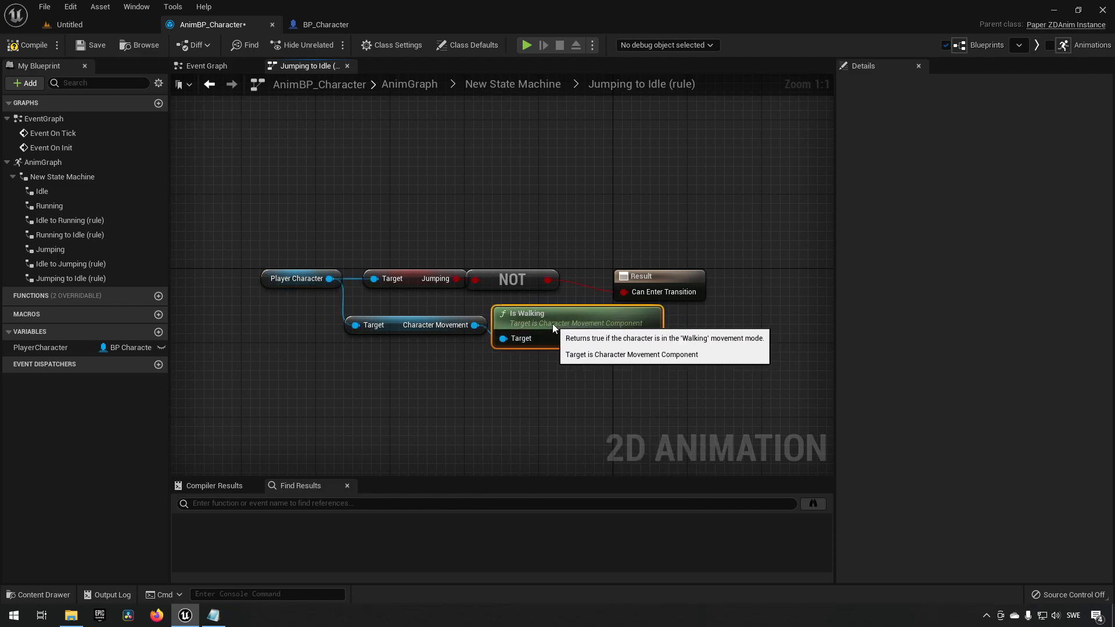
right_drag(552, 423, 485, 414)
drag(594, 266, 681, 256)
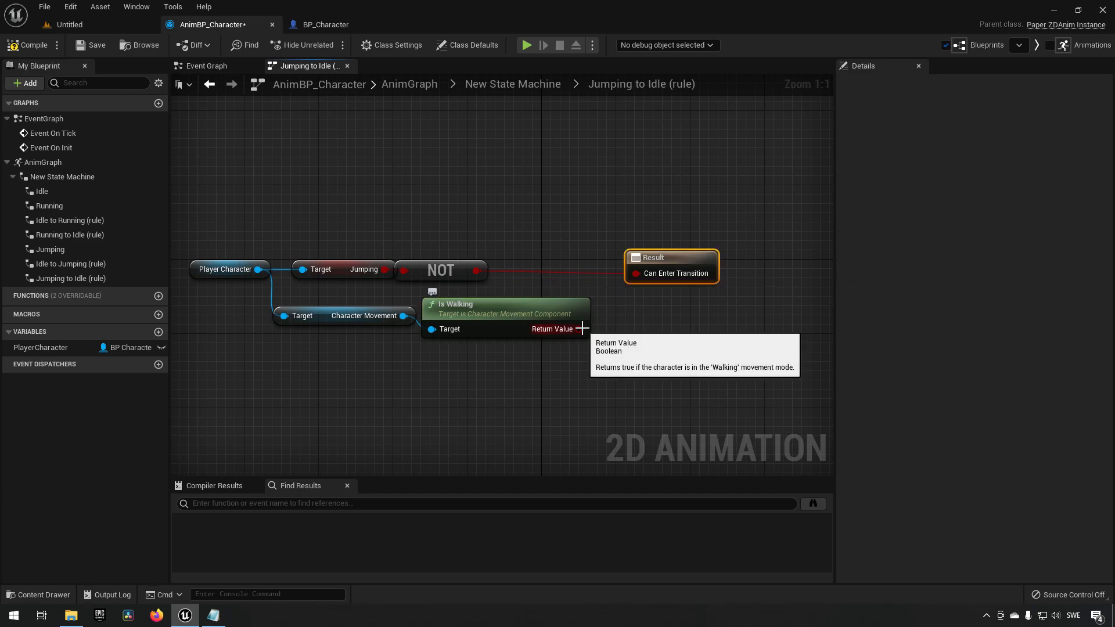
drag(580, 328, 636, 273)
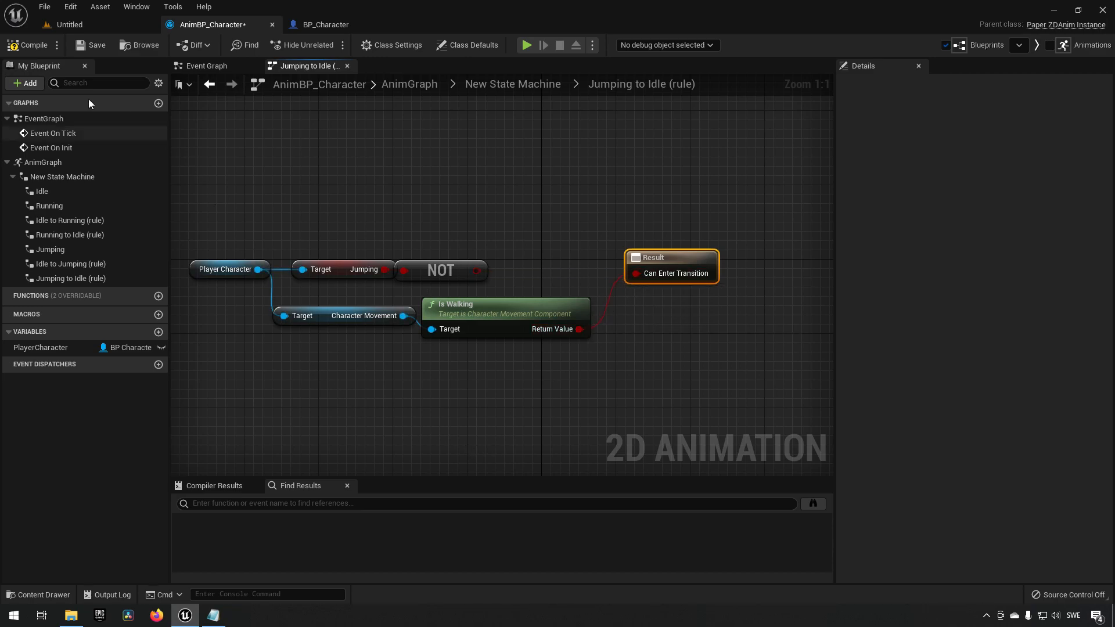
click(29, 45)
click(87, 46)
Play-test the level to check the jump-to-idle transition, then stop.
click(69, 25)
click(248, 45)
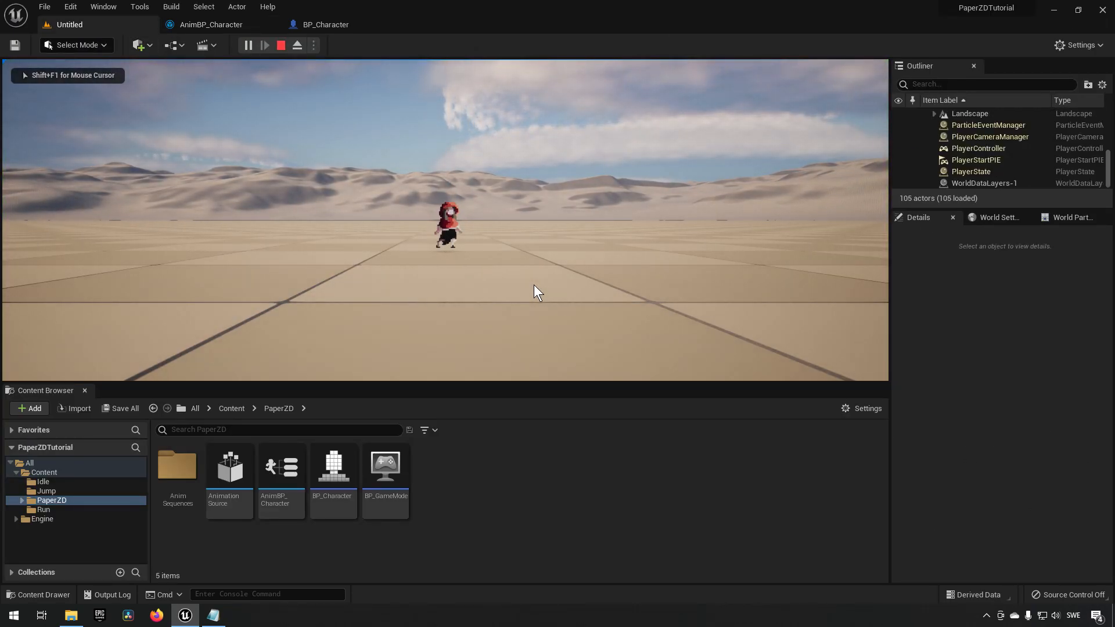
key(shift+F1)
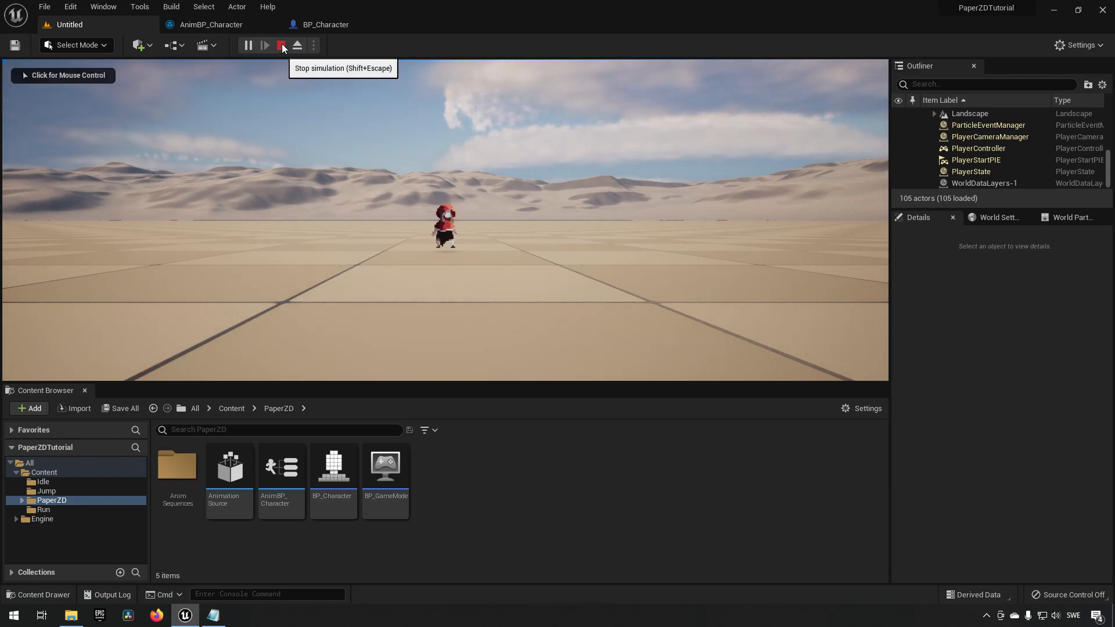
click(281, 45)
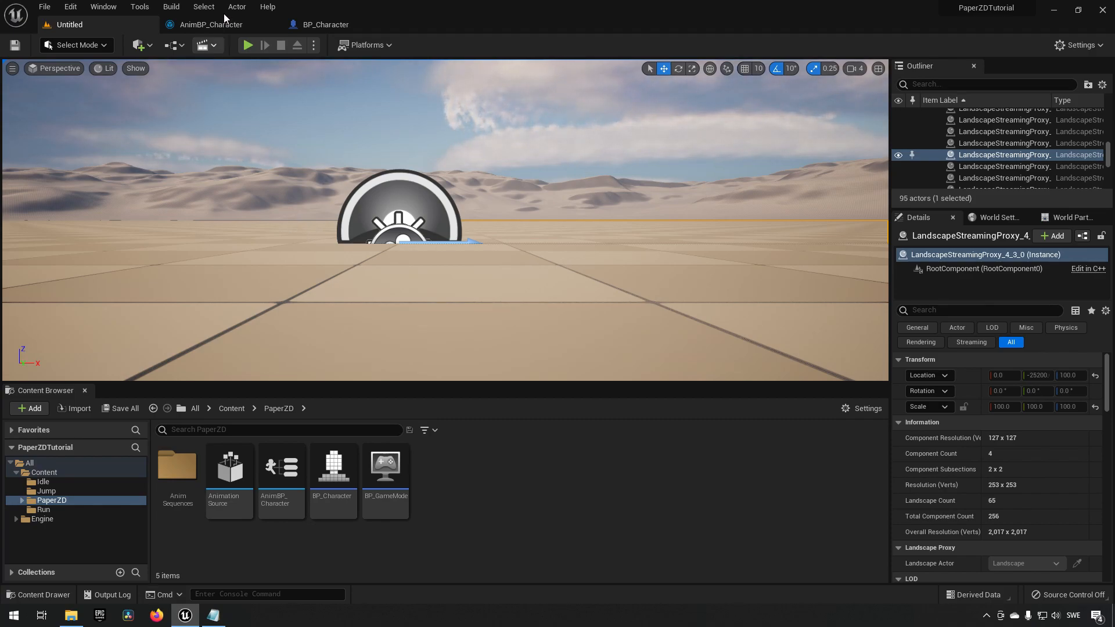
Play-test again, jumping the character several times, then end the session.
click(223, 23)
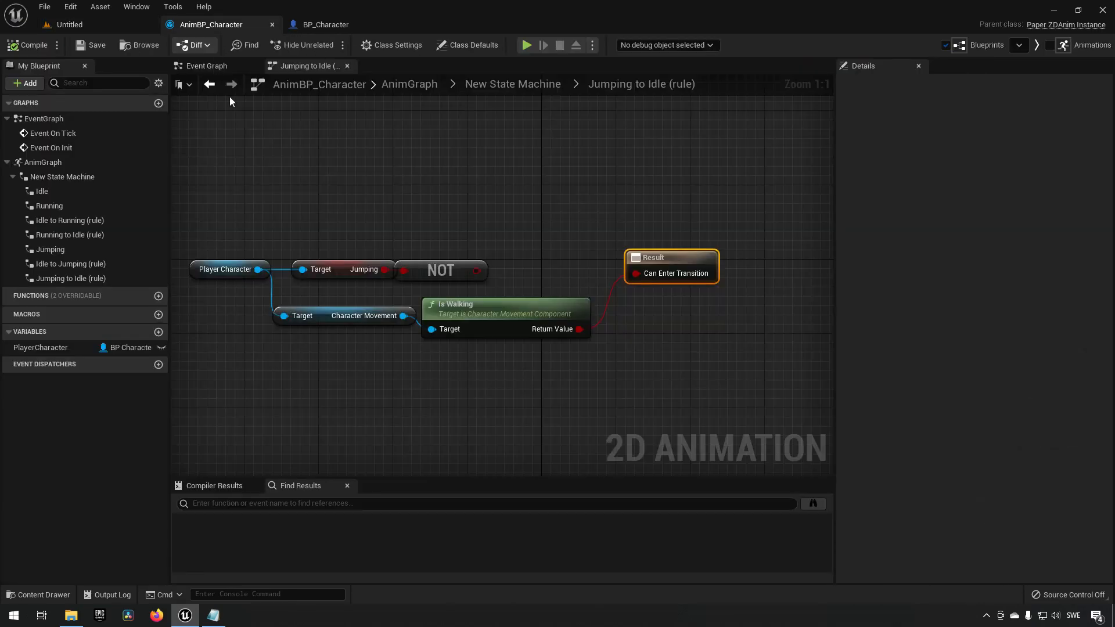
click(86, 29)
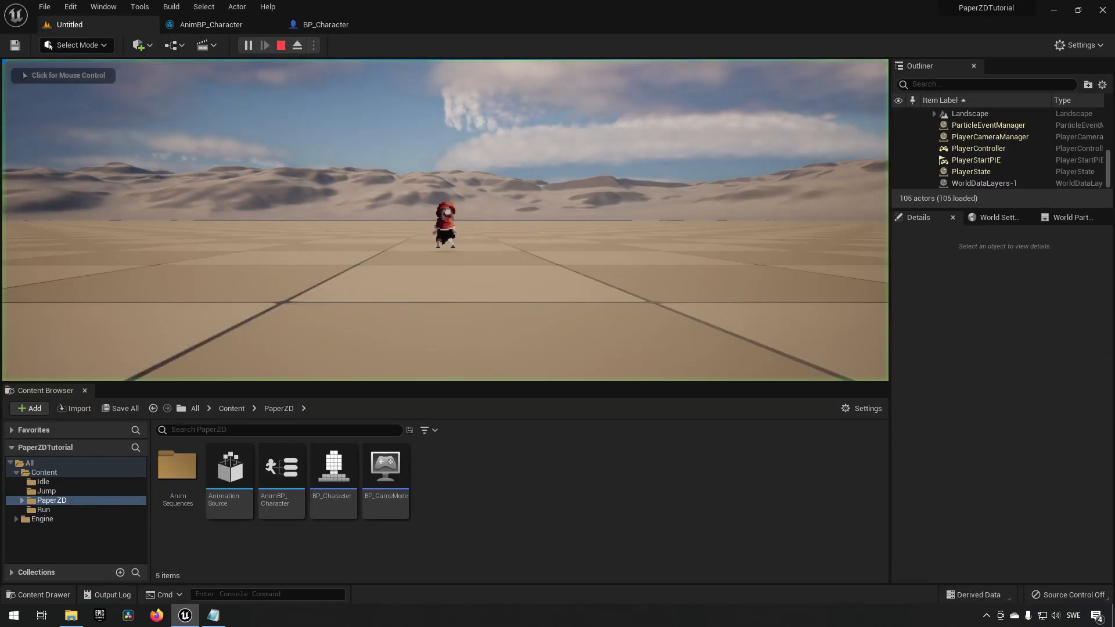
click(690, 242)
key(space)
key(space)
key(space)
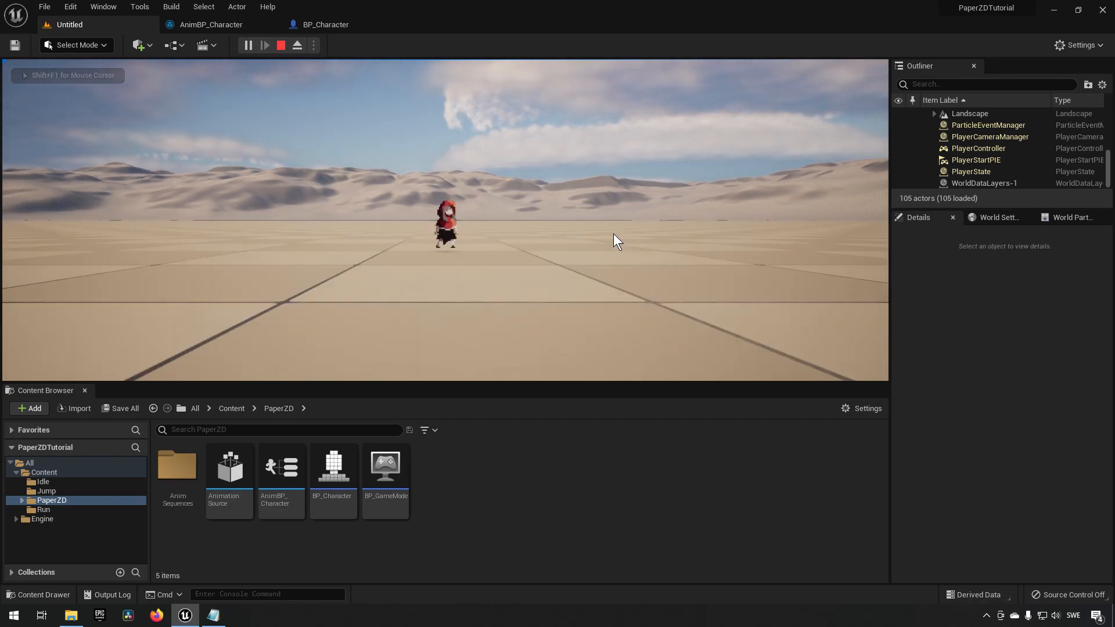
key(space)
key(space)
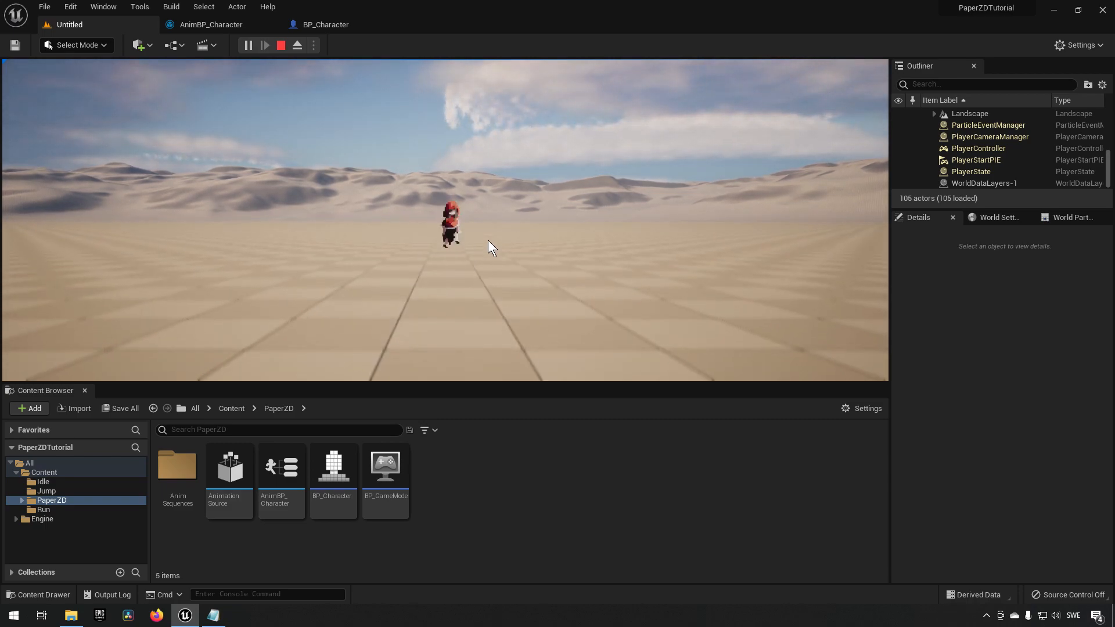
key(shift+F1)
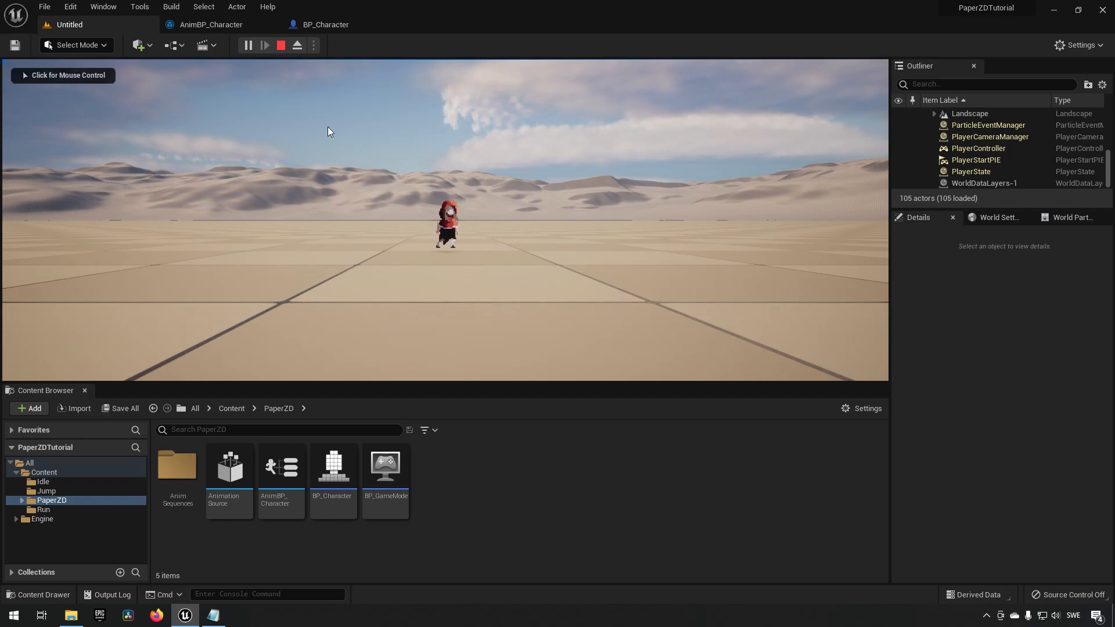
key(Escape)
Place a Cube in the level and raise it above the ground as a tall block.
mouse_move(530, 216)
right_down()
mouse_move(535, 249)
mouse_move(534, 216)
right_up()
key(s)
key(d)
key(a)
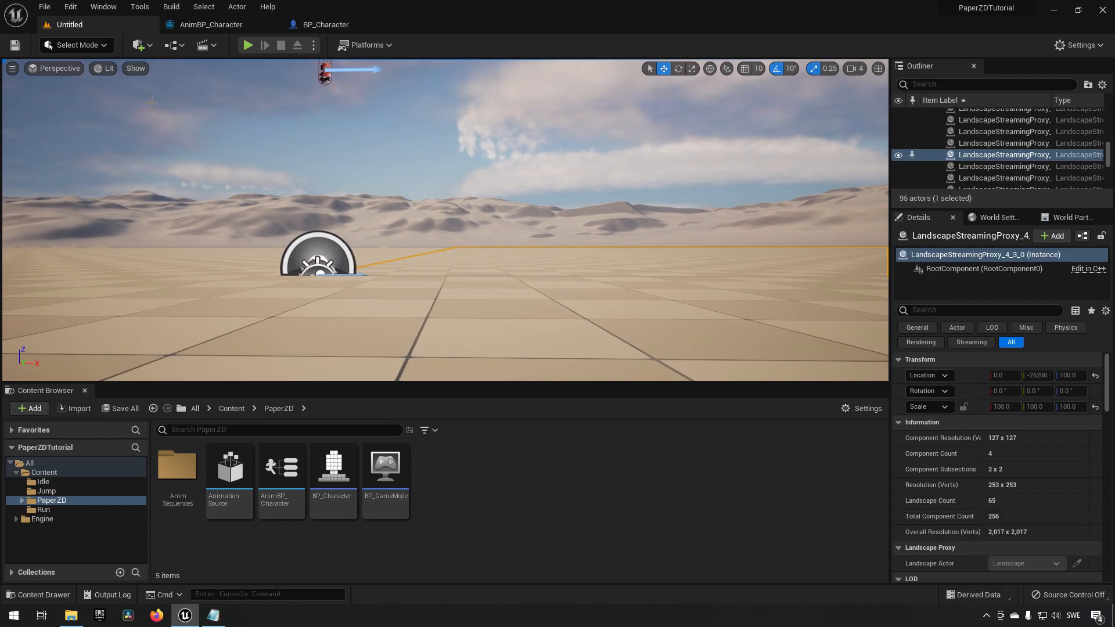
click(142, 49)
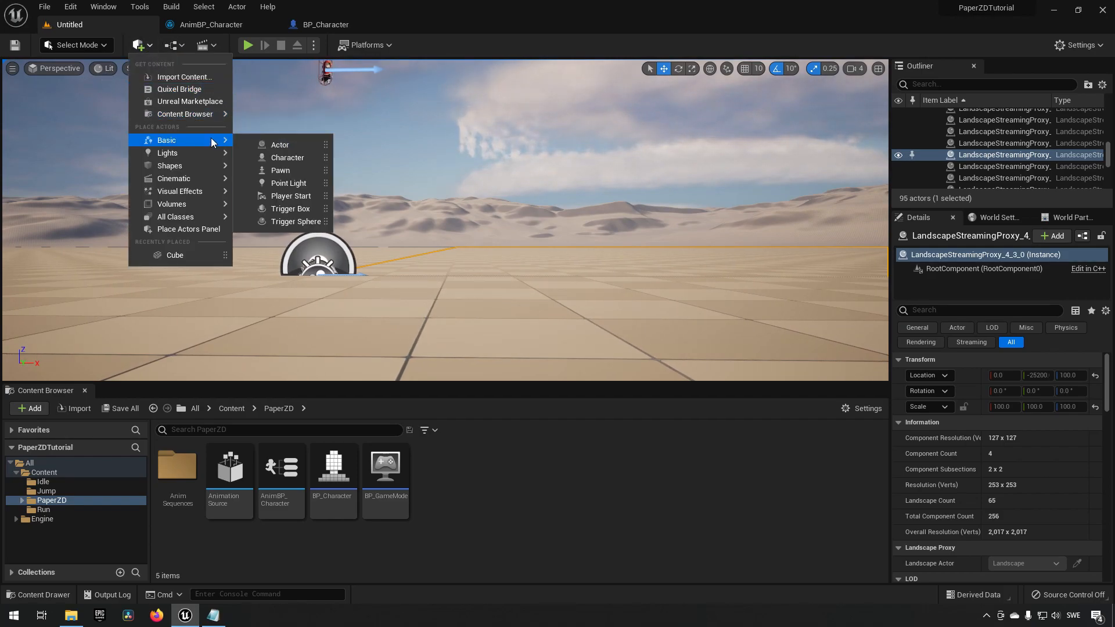
mouse_move(183, 169)
click(269, 170)
drag(445, 191, 447, 75)
mouse_move(479, 231)
right_down()
mouse_move(477, 177)
mouse_move(478, 212)
right_up()
key(s)
key(w)
key(s)
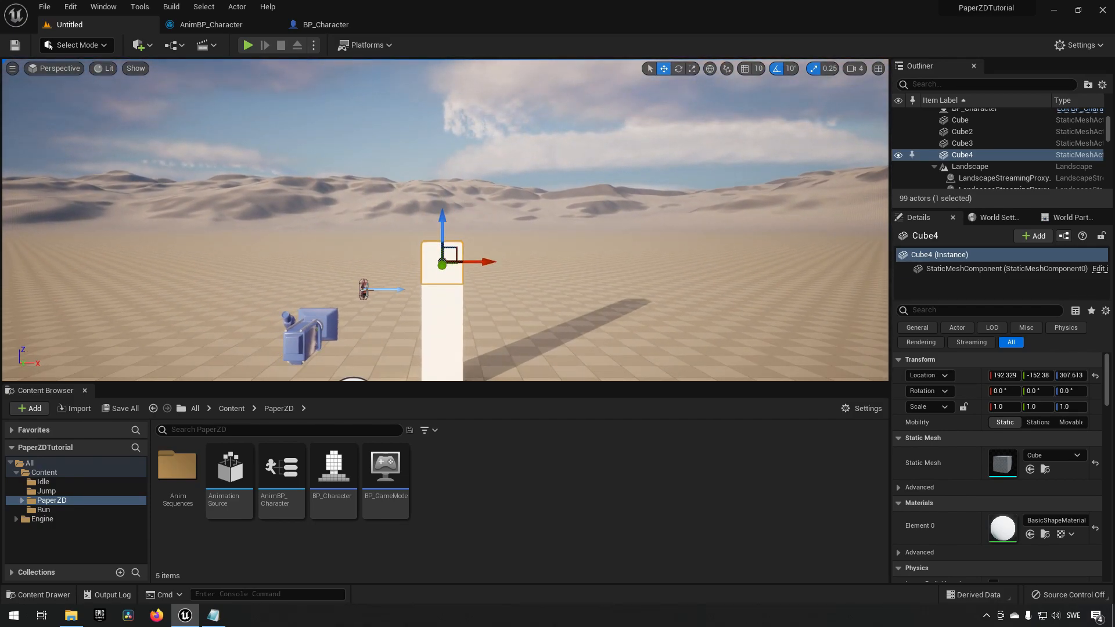
Move the BP_Character up onto the top of the cube.
click(397, 289)
drag(443, 291, 493, 286)
drag(454, 245, 458, 180)
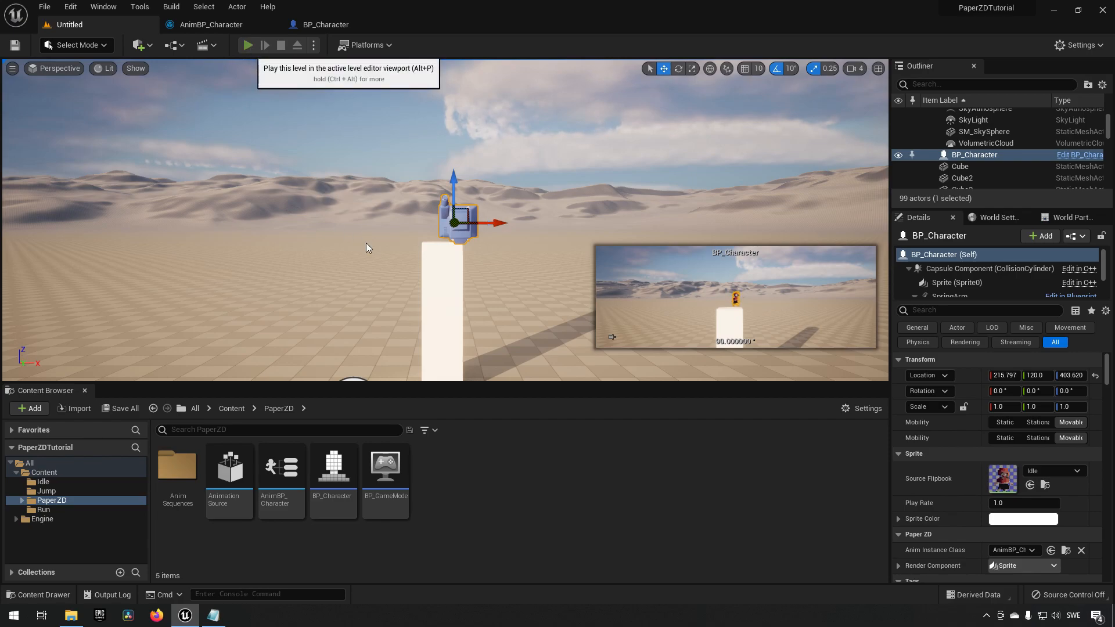
Play-test the level with the character starting on the cube, then stop and select the cube again.
key(alt+p)
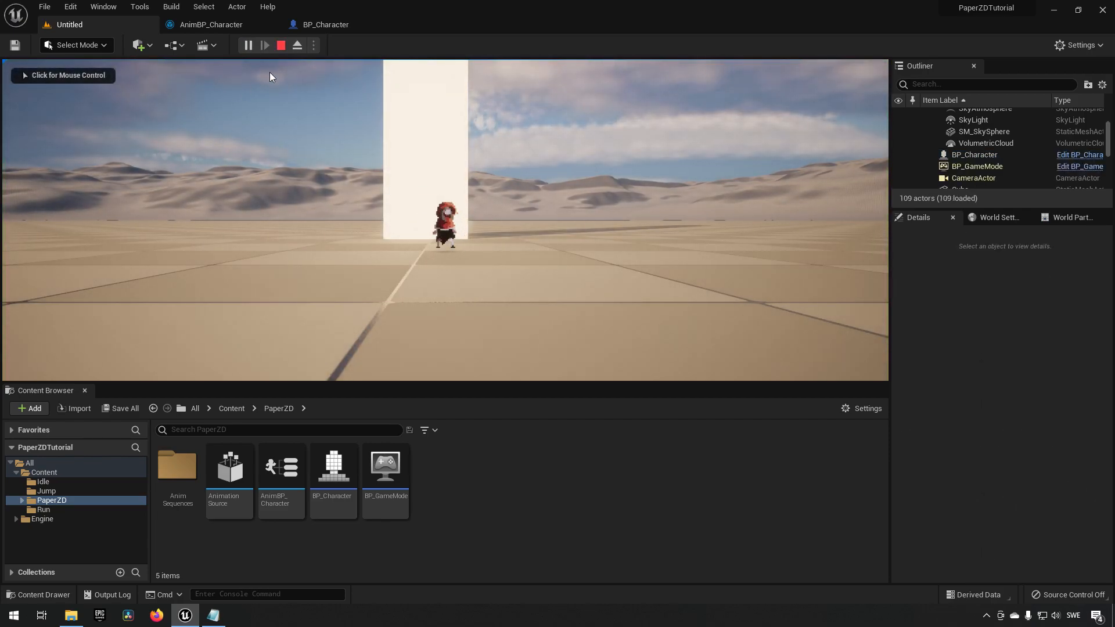
click(281, 45)
scroll(459, 286, down, 5)
right_drag(502, 239, 526, 251)
click(390, 223)
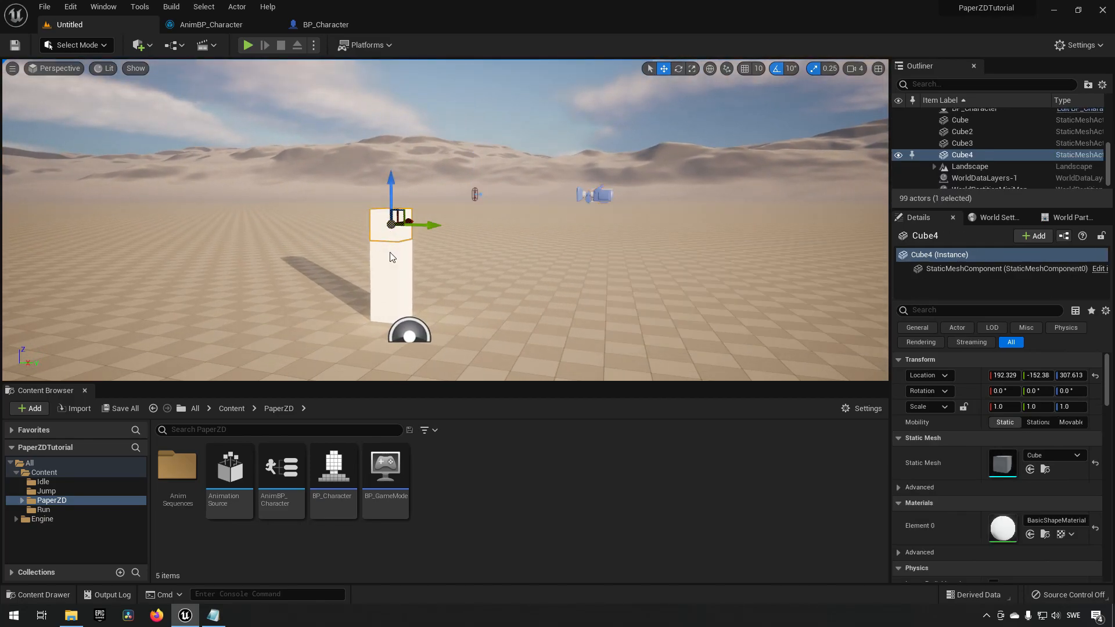
Select all four cubes and set their Y location to 0.
ctrl+click(390, 251)
ctrl+click(390, 279)
ctrl+click(390, 308)
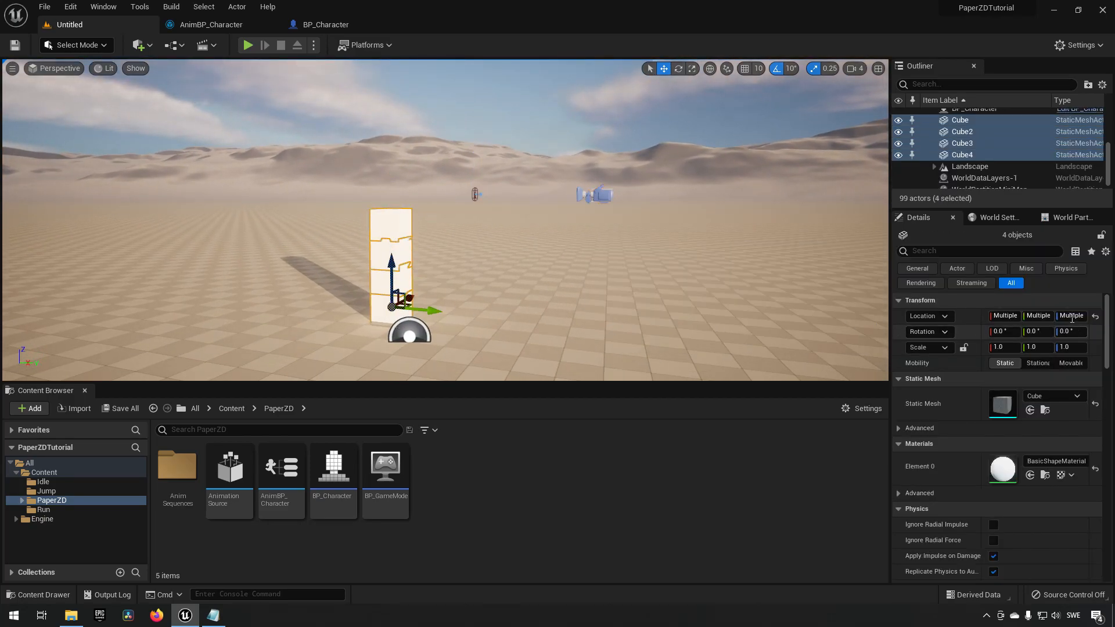
click(1037, 316)
text(0)
key(Return)
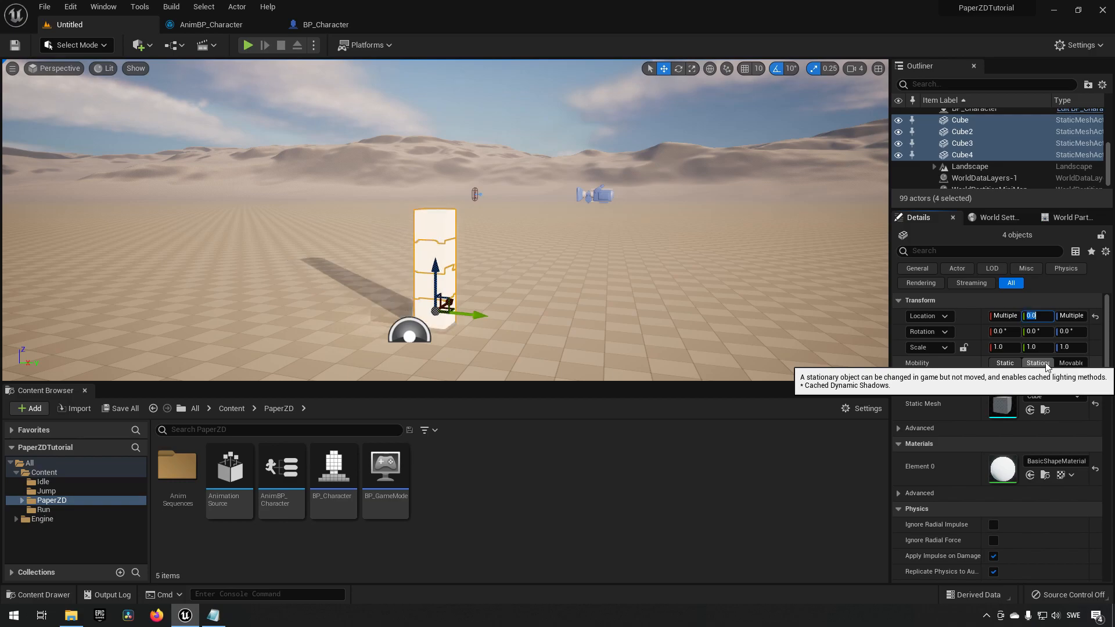
Select the BP_Character in the level and set its Y location to 0.
key(w)
right_drag(749, 247, 741, 253)
key(s)
key(d)
right_drag(536, 274, 513, 272)
right_drag(561, 241, 516, 264)
key(w)
click(489, 171)
key(s)
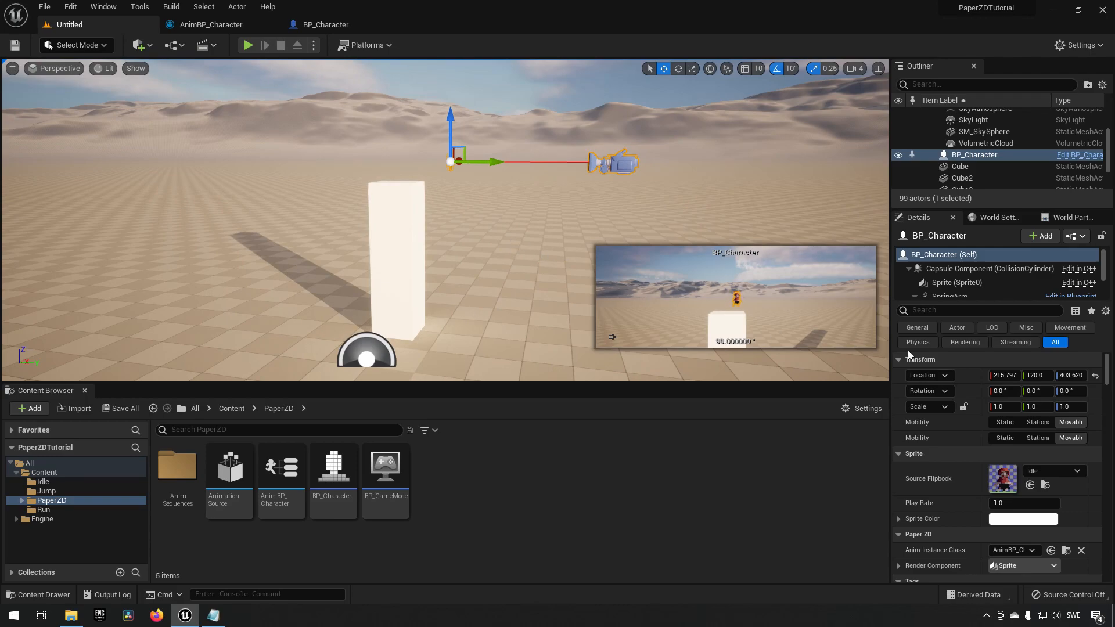
click(1036, 375)
text(0)
key(Return)
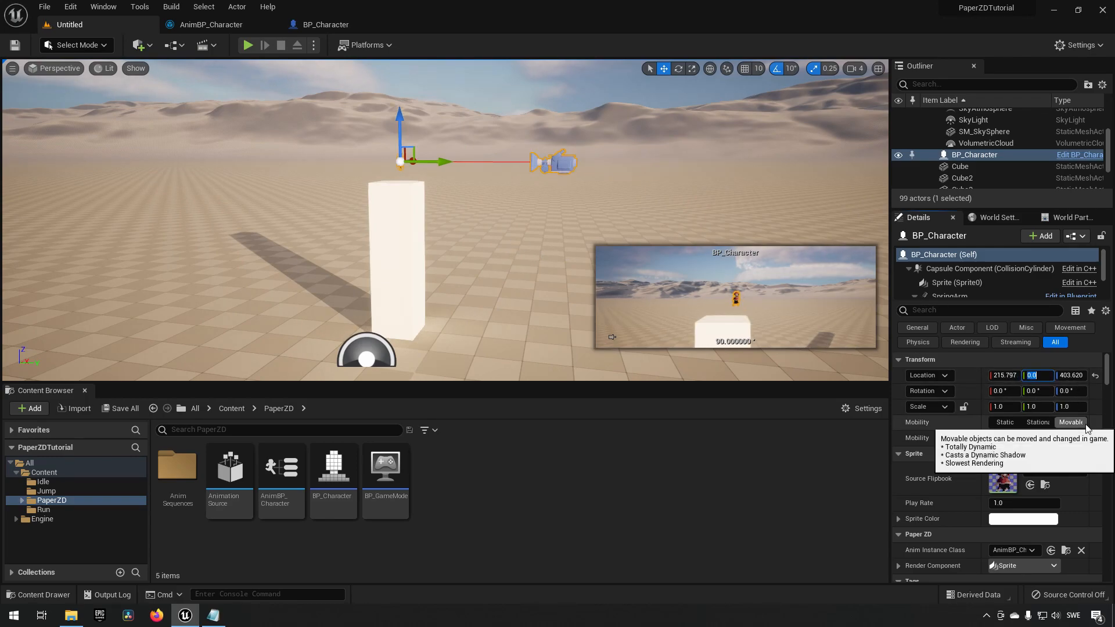
Play-test the level, jumping and walking the character off the cube, then stop the session.
alt+drag(637, 213, 464, 207)
right_drag(464, 207, 423, 203)
key(w)
click(249, 45)
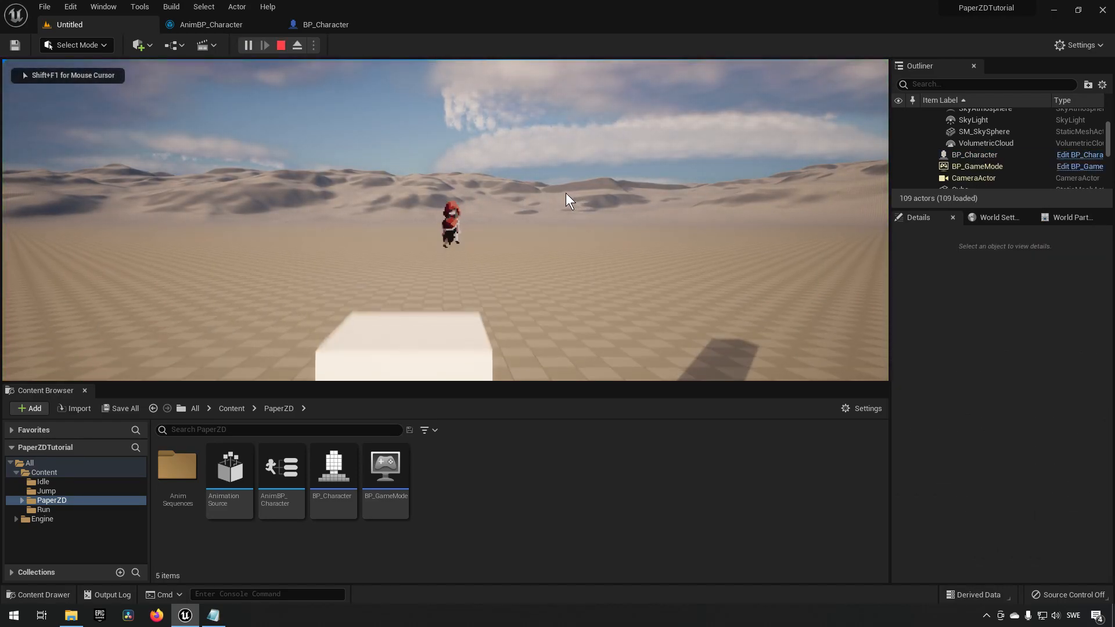
key(space)
key(d)
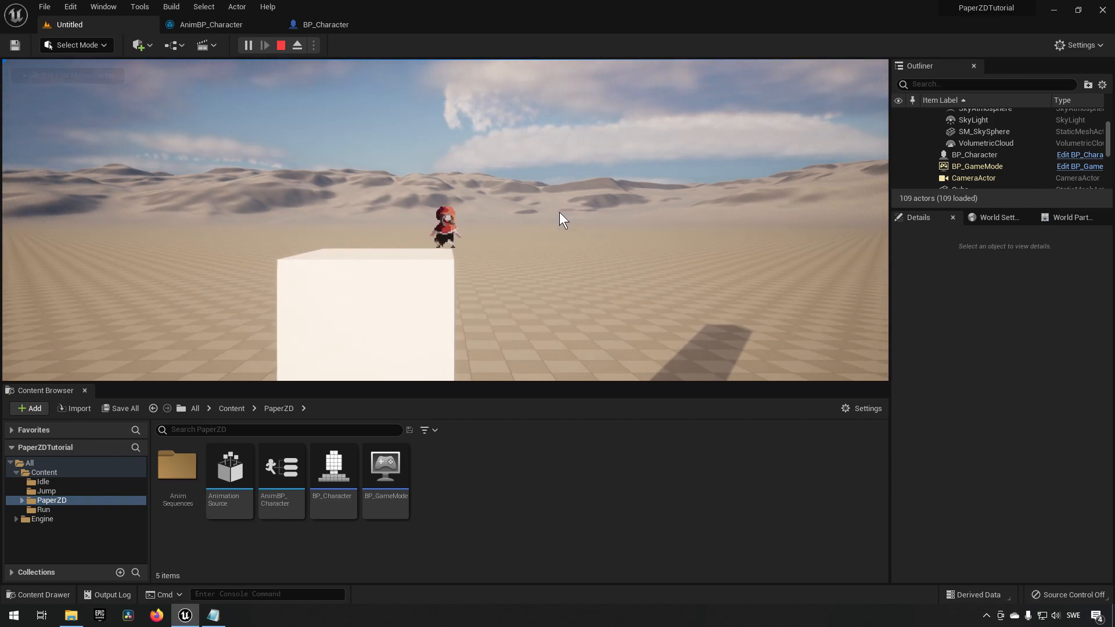
key(space)
key(d)
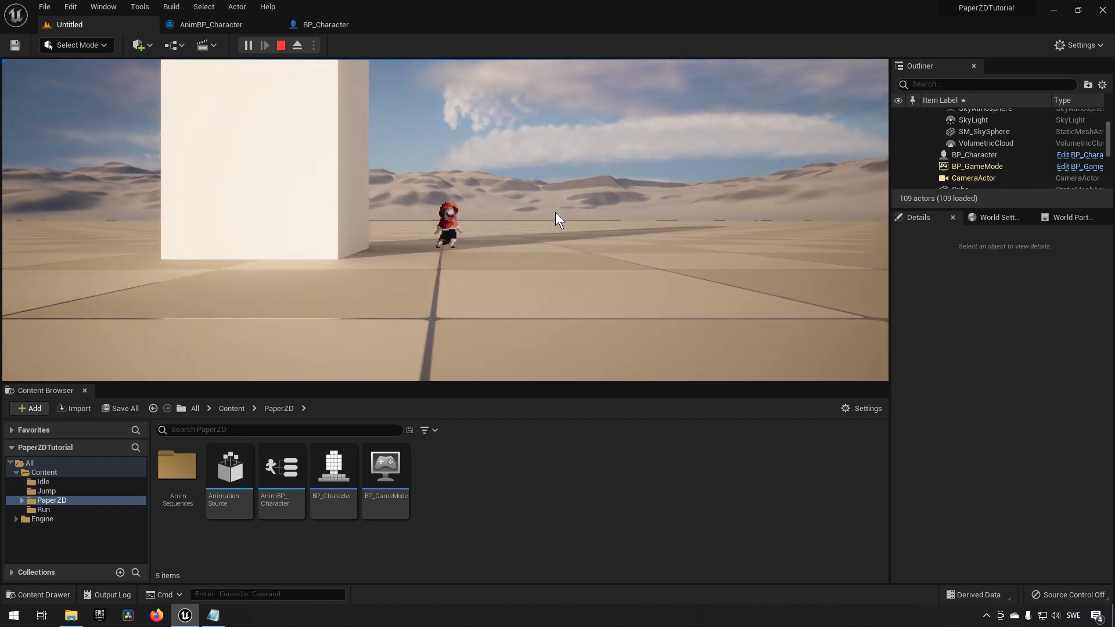
key(shift+F1)
click(281, 45)
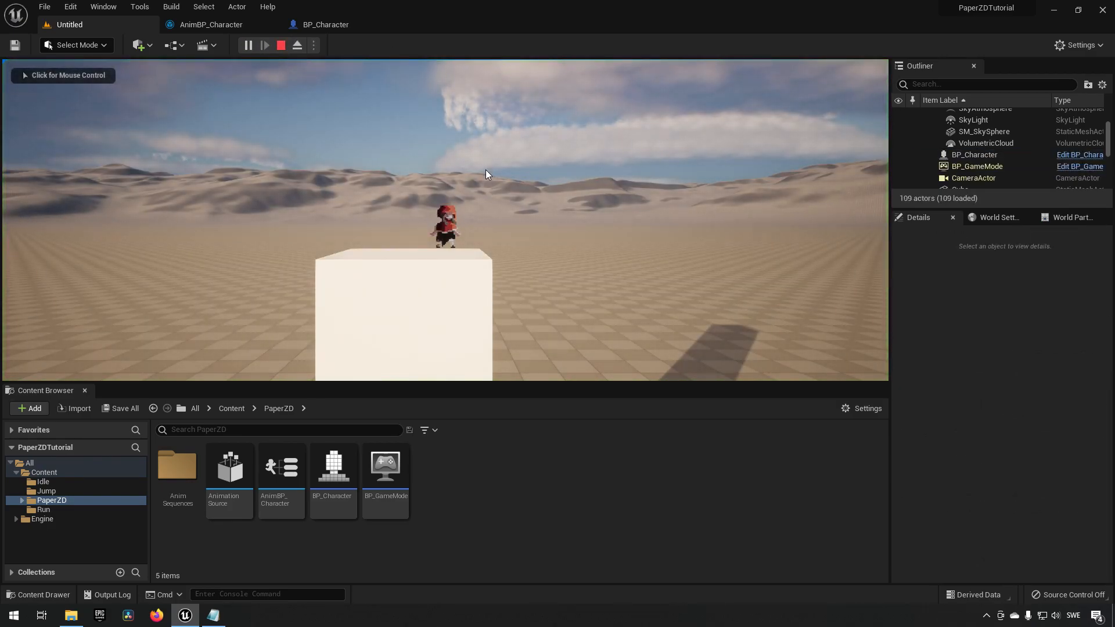
Play-test again, jumping off the cube to check falling and landing, then exit.
click(486, 171)
key(d)
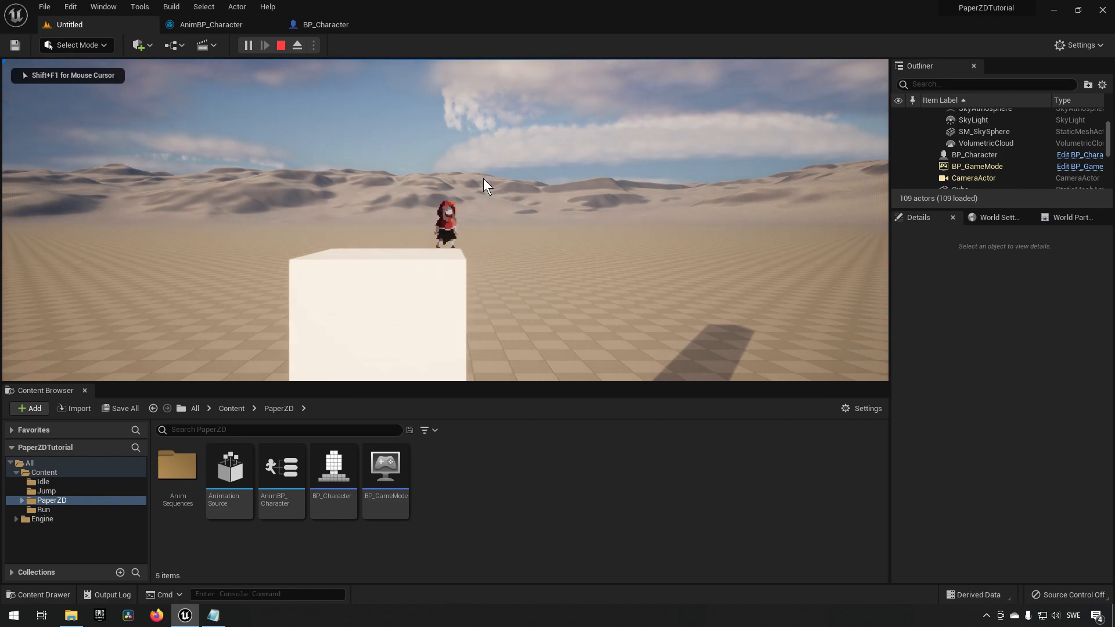
key(space)
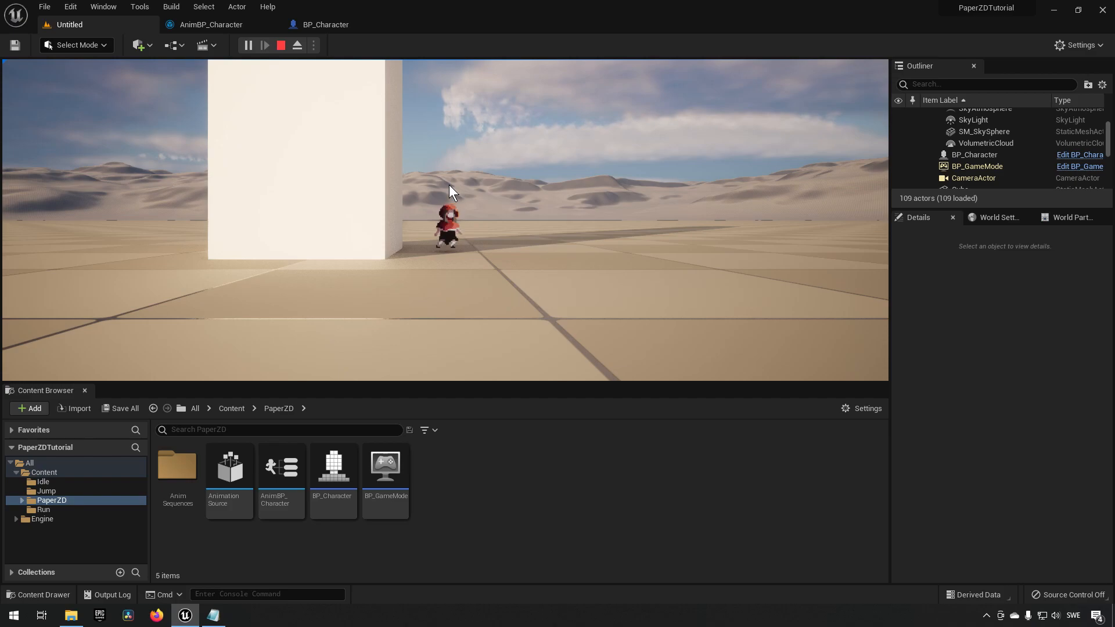
click(449, 185)
key(Escape)
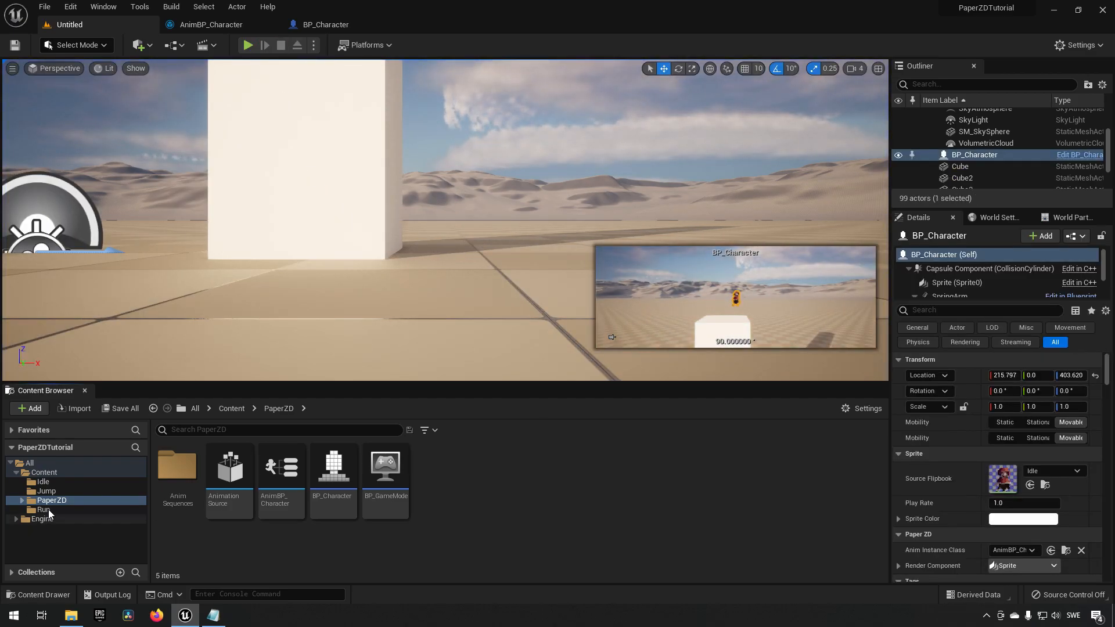
Open the Jump folder and select all jump sprites from Sprite_0 to Sprite_18.
click(59, 492)
click(549, 514)
scroll(546, 522, down, 1)
click(454, 520)
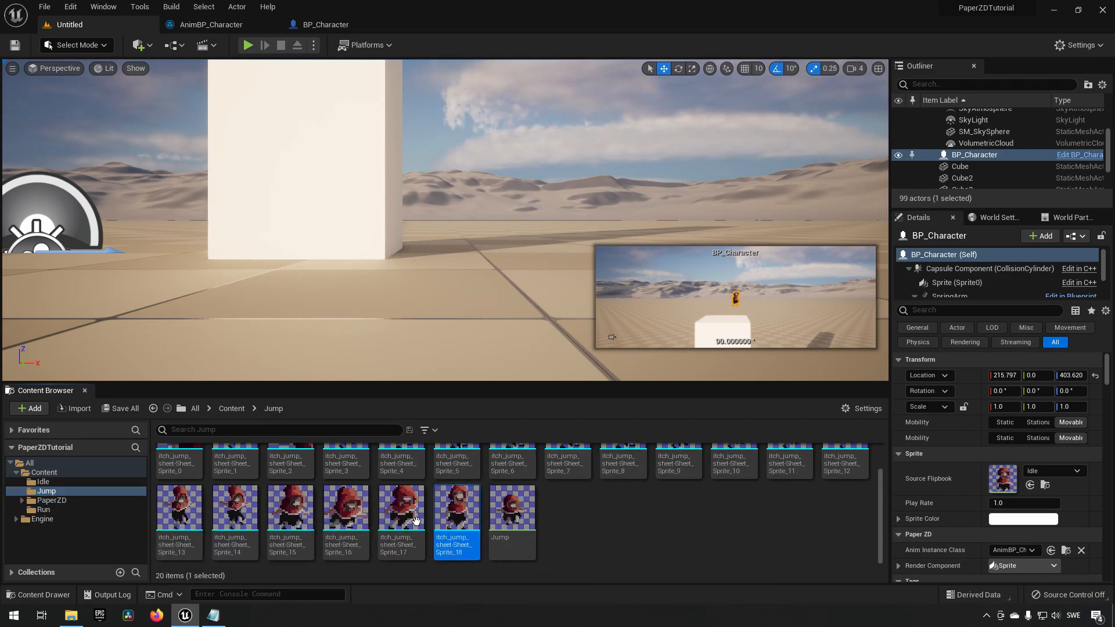
scroll(441, 517, up, 1)
click(182, 477)
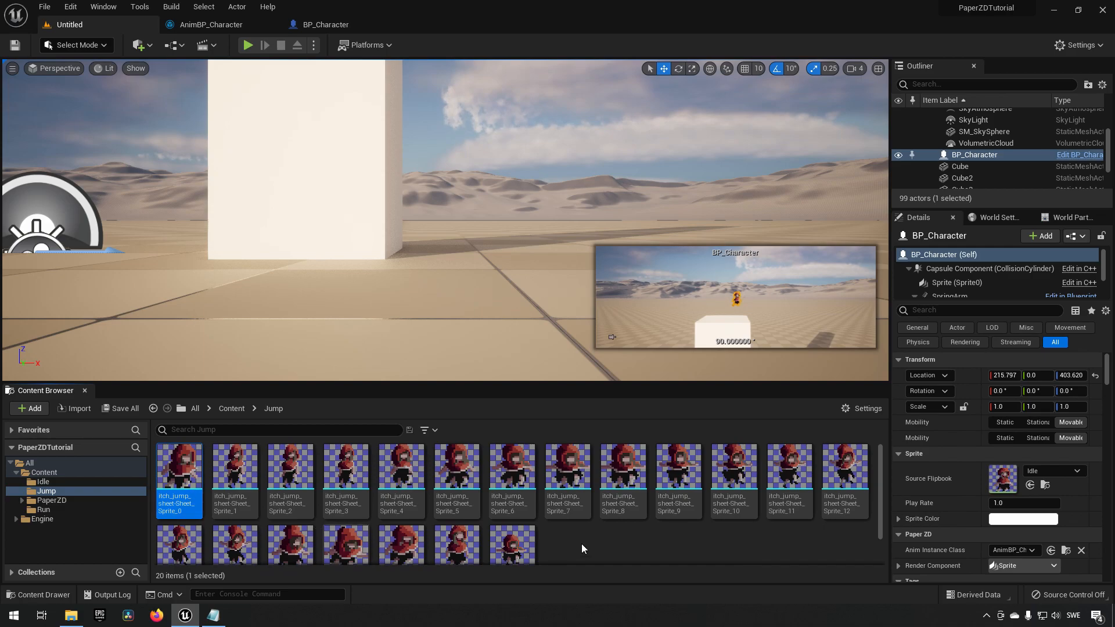
scroll(580, 534, down, 1)
click(457, 516)
scroll(262, 499, up, 1)
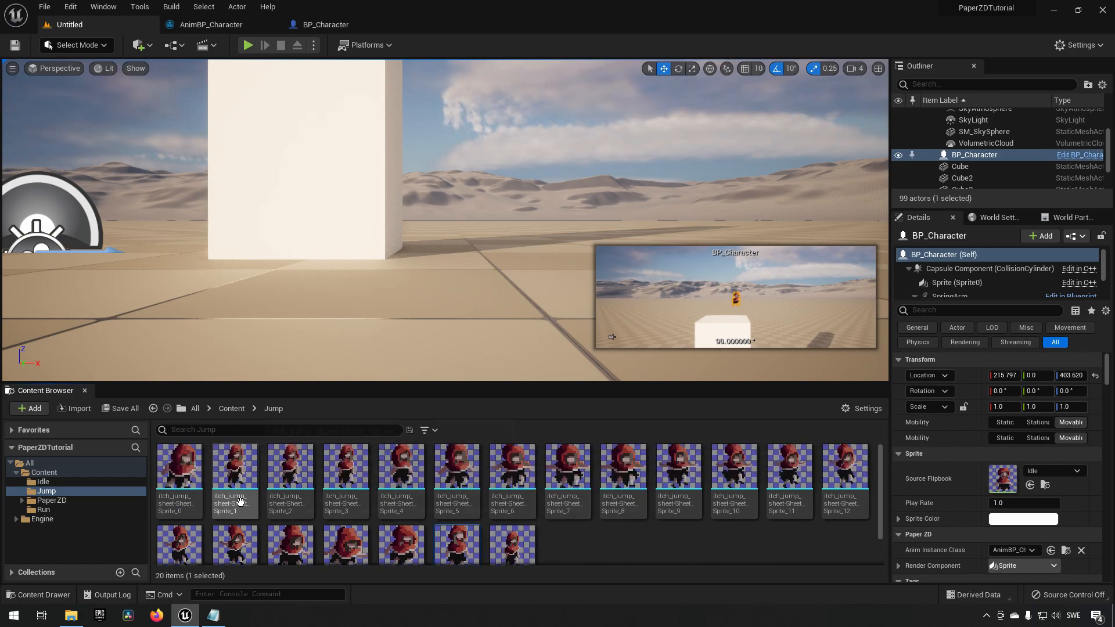
shift+click(177, 473)
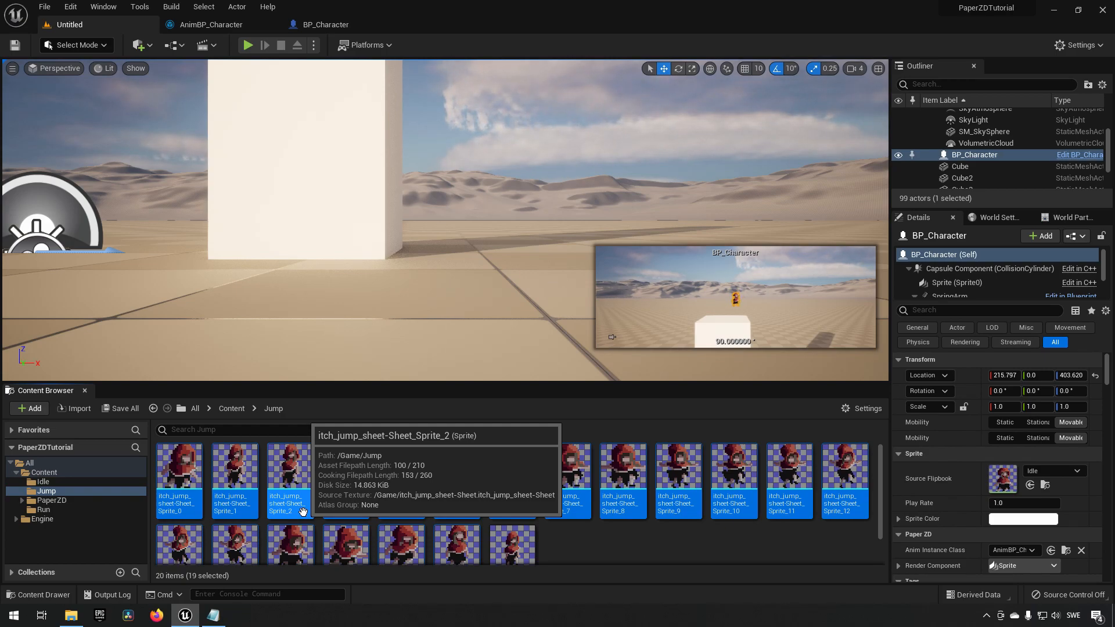
Open the Jump flipbook, pause it and scrub through its frames.
scroll(605, 537, down, 1)
click(512, 516)
double_click(512, 516)
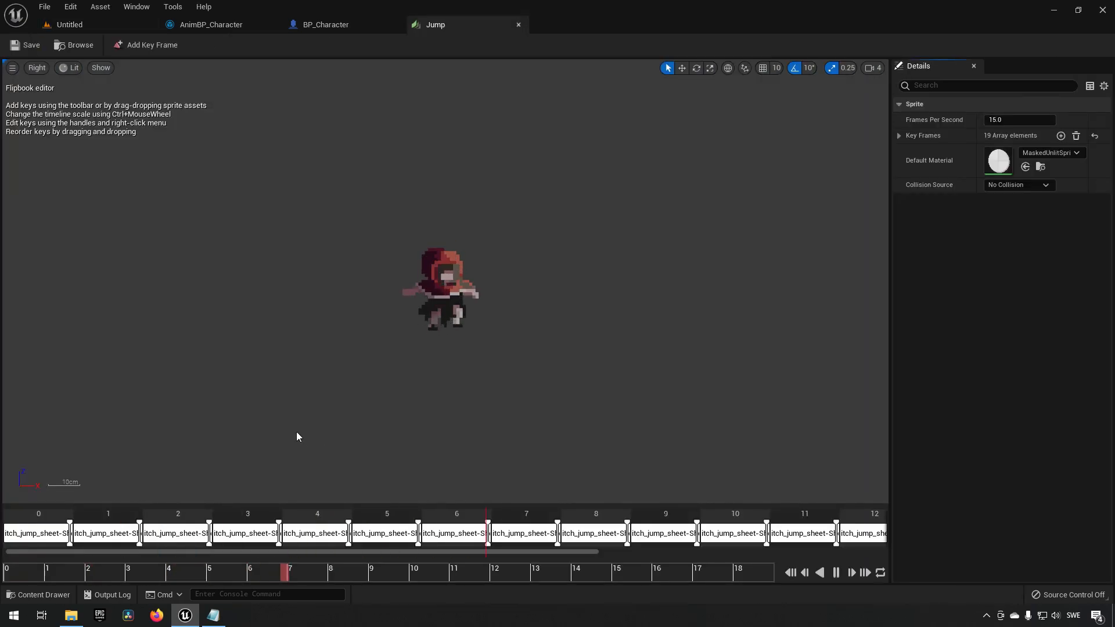
click(835, 573)
drag(137, 572, 8, 574)
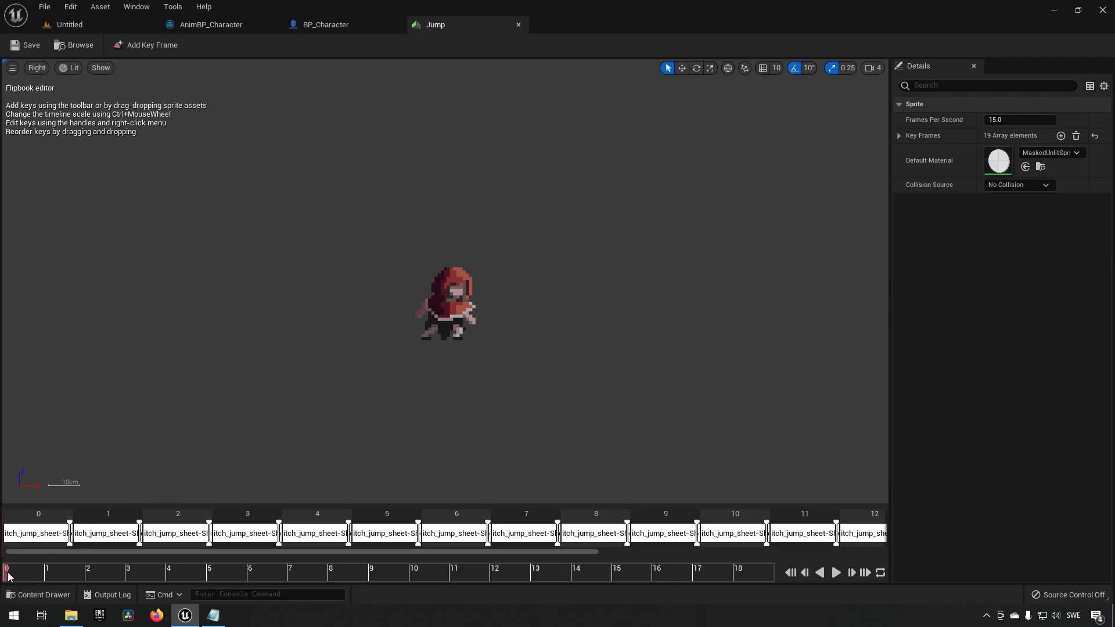
drag(10, 577, 518, 575)
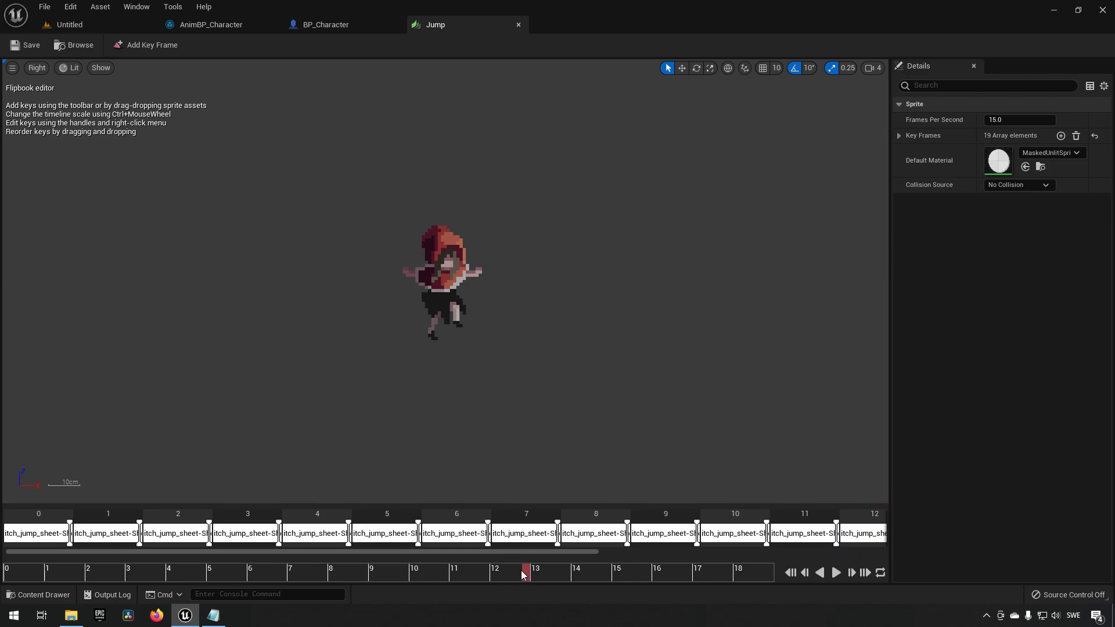
drag(543, 576, 746, 587)
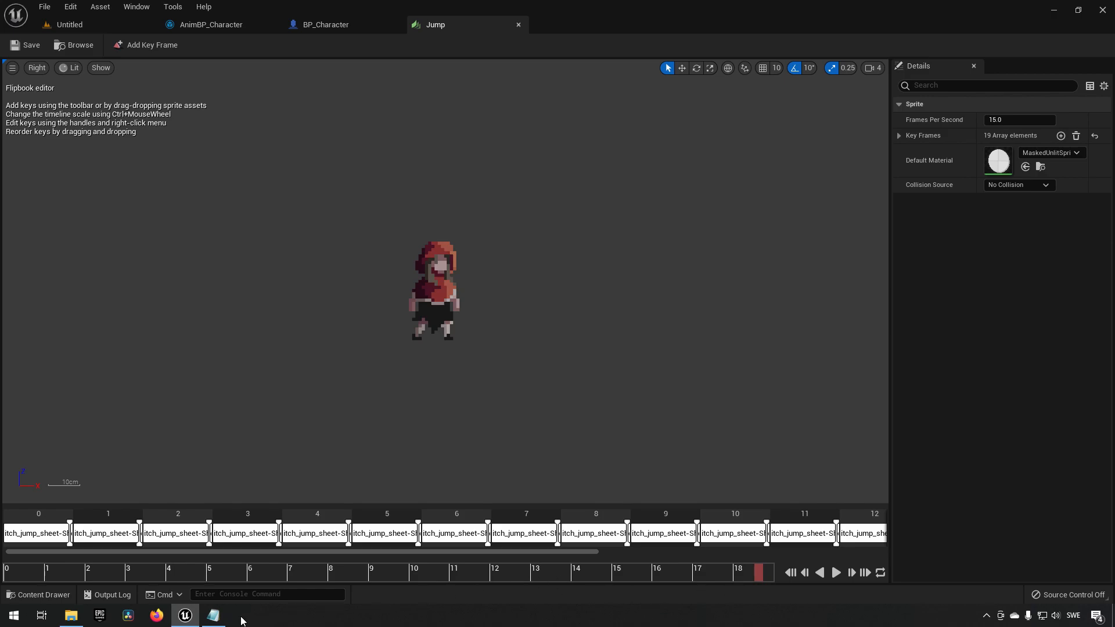
Review the Notepad notes listing frame ranges for start jump, jumping, jump to fall, falling and landing.
click(214, 615)
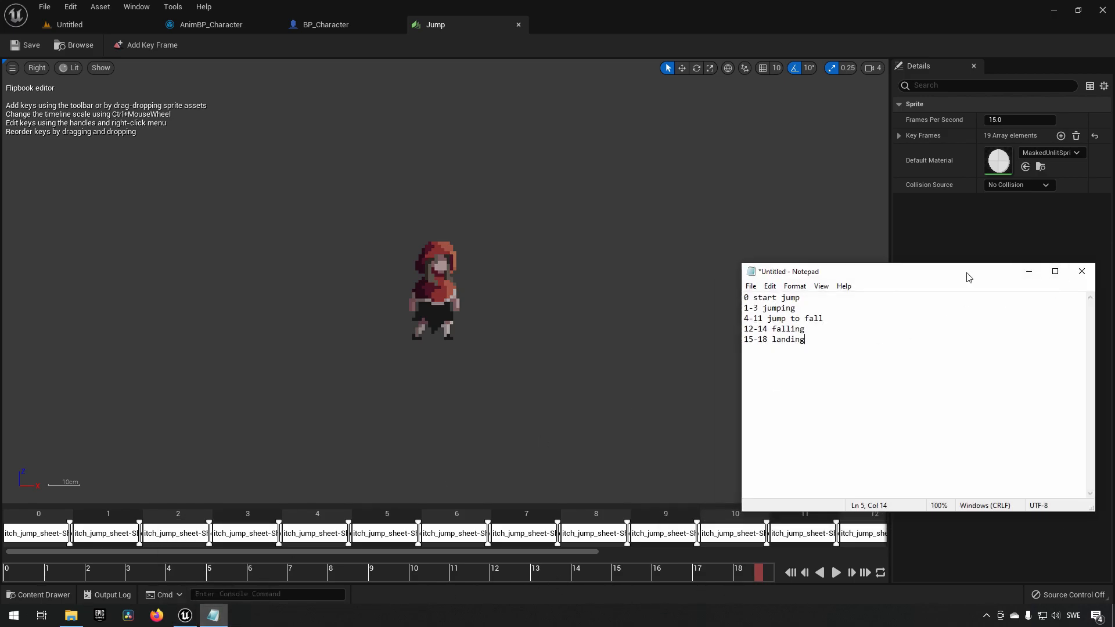
drag(968, 277, 843, 252)
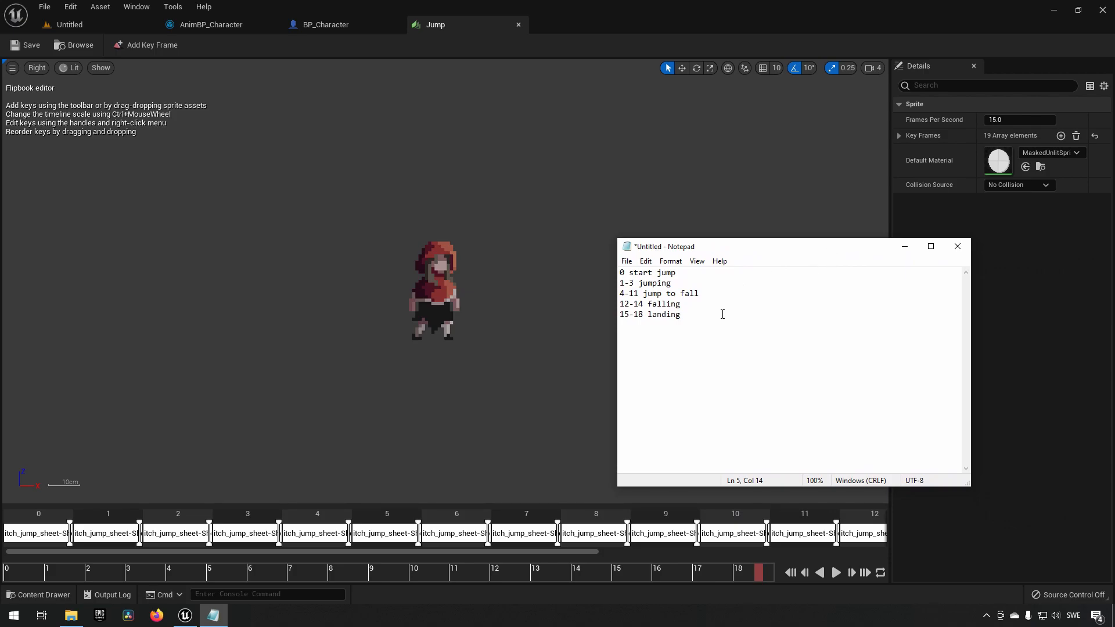
drag(677, 273, 619, 273)
drag(683, 284, 620, 284)
drag(709, 294, 617, 293)
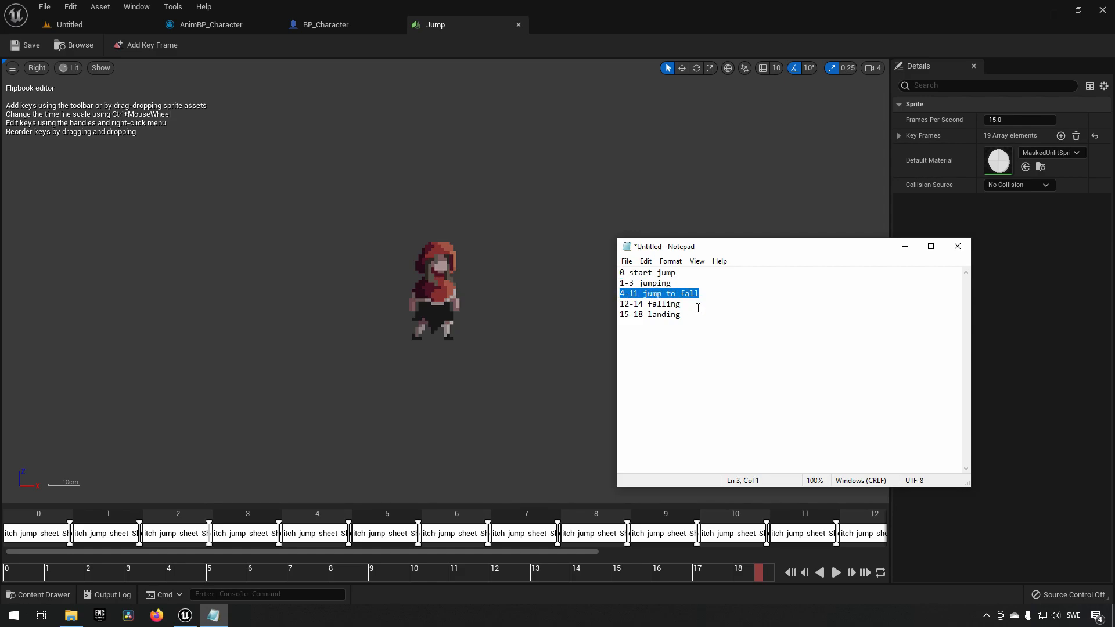
drag(699, 303, 619, 315)
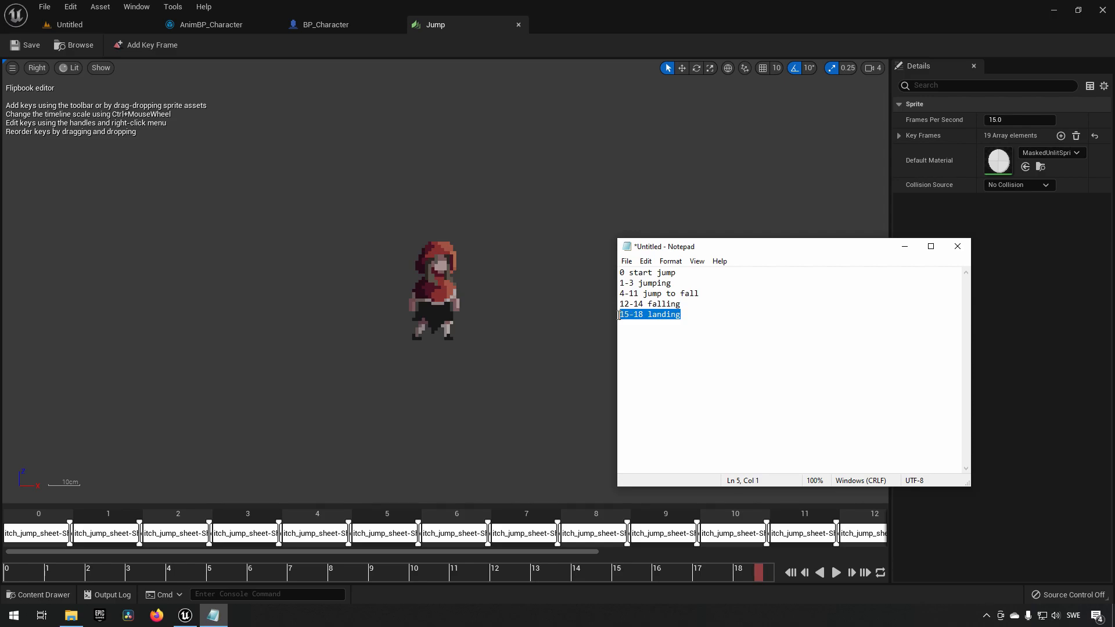
click(903, 248)
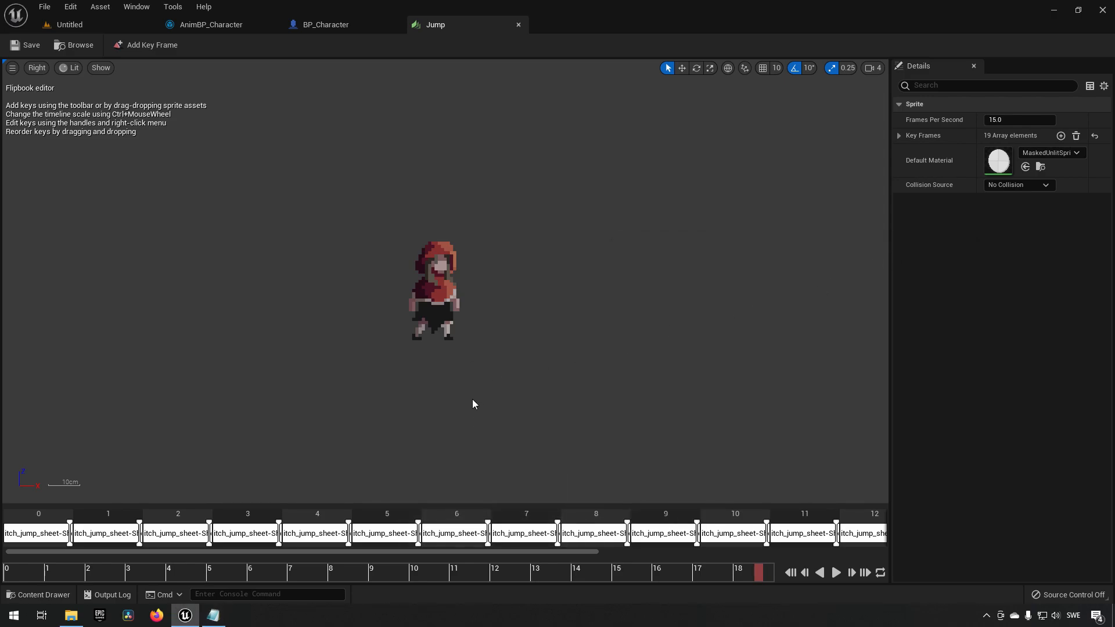
click(215, 616)
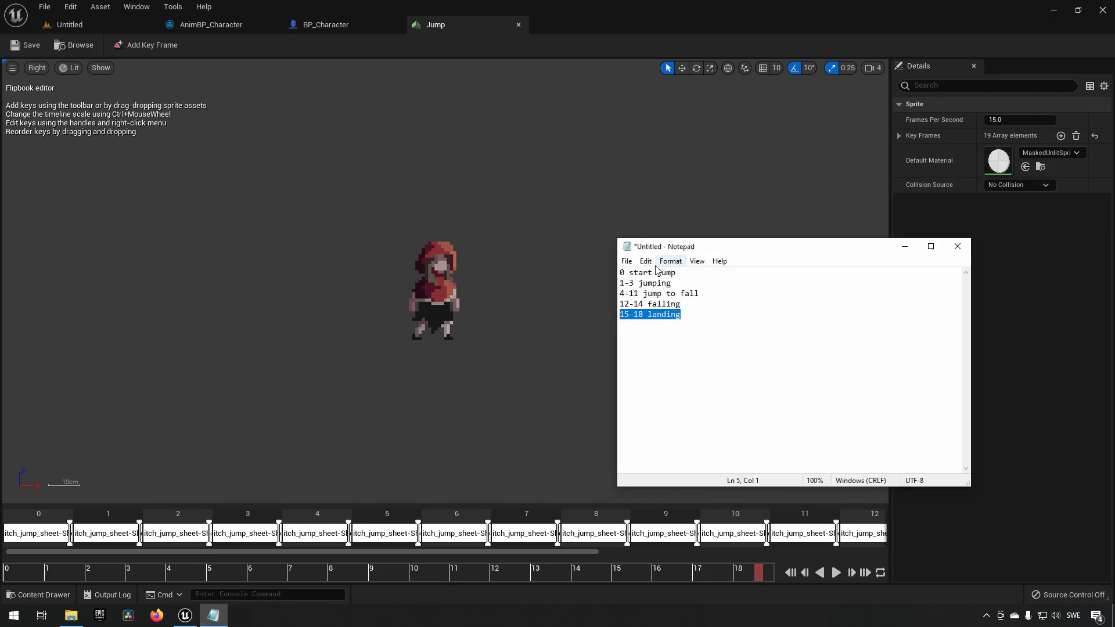
click(904, 246)
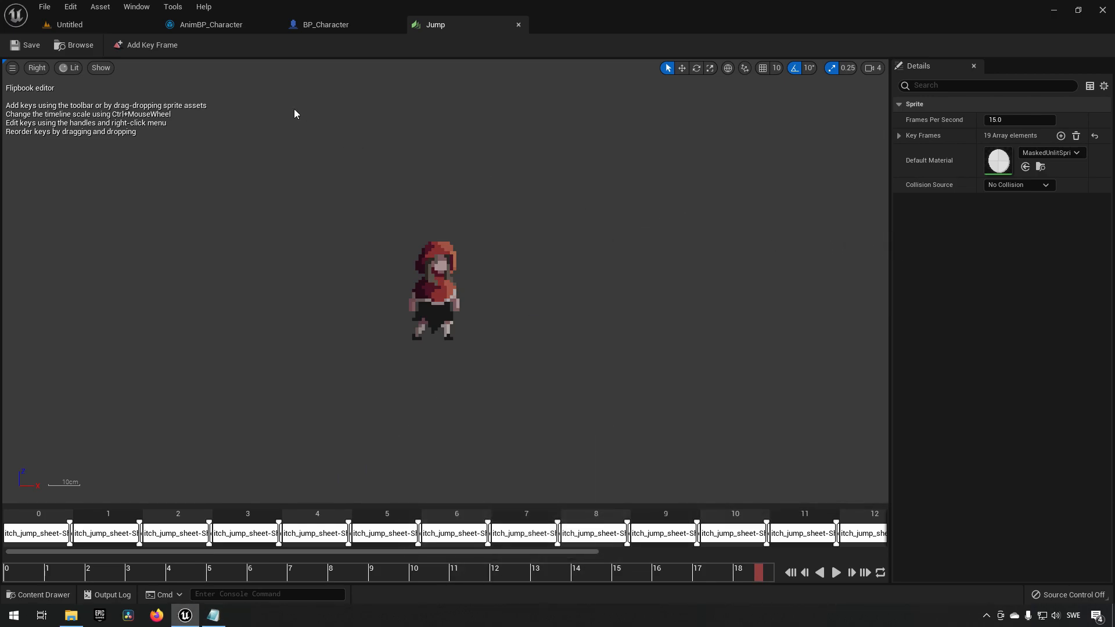
Examine the AnimBP_Character state machine with its Idle, Running and Jumping states and transitions.
click(225, 27)
click(101, 26)
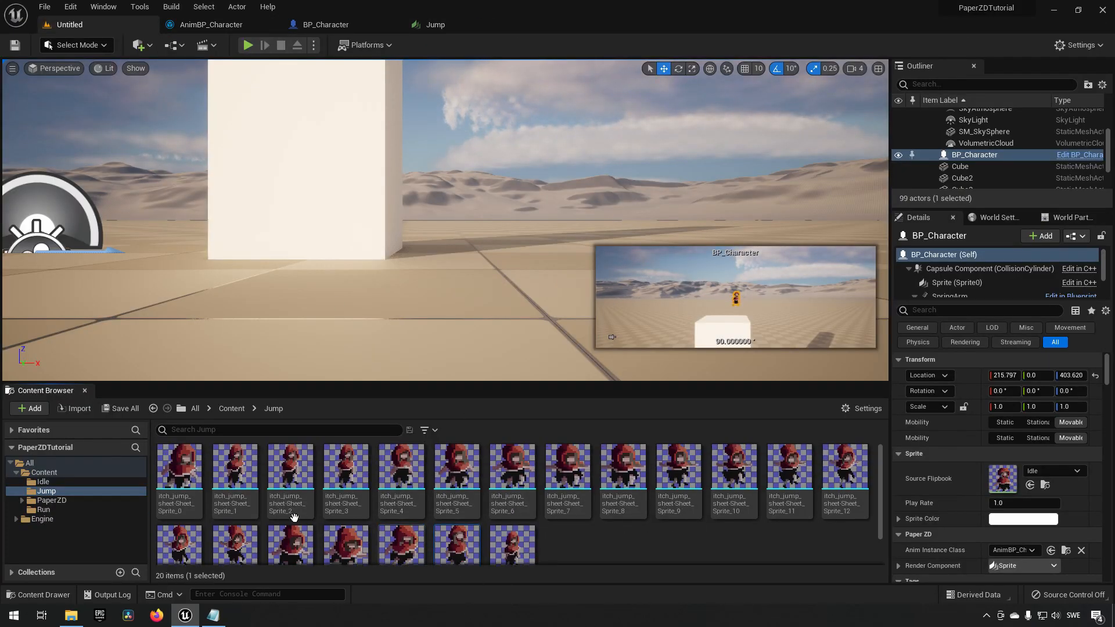
shift+click(192, 485)
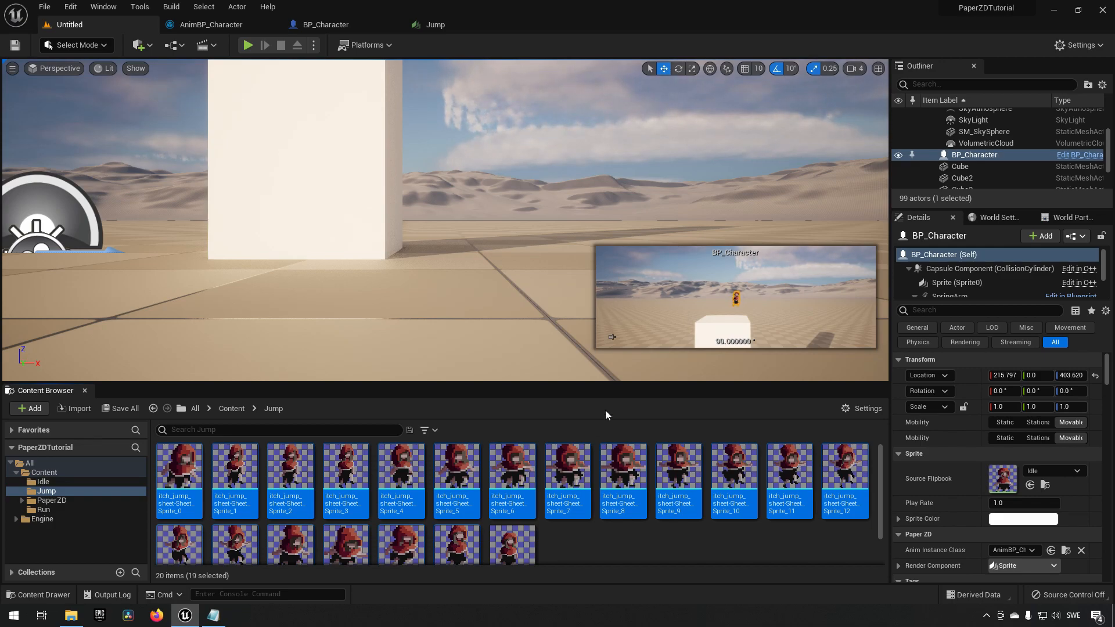
click(224, 28)
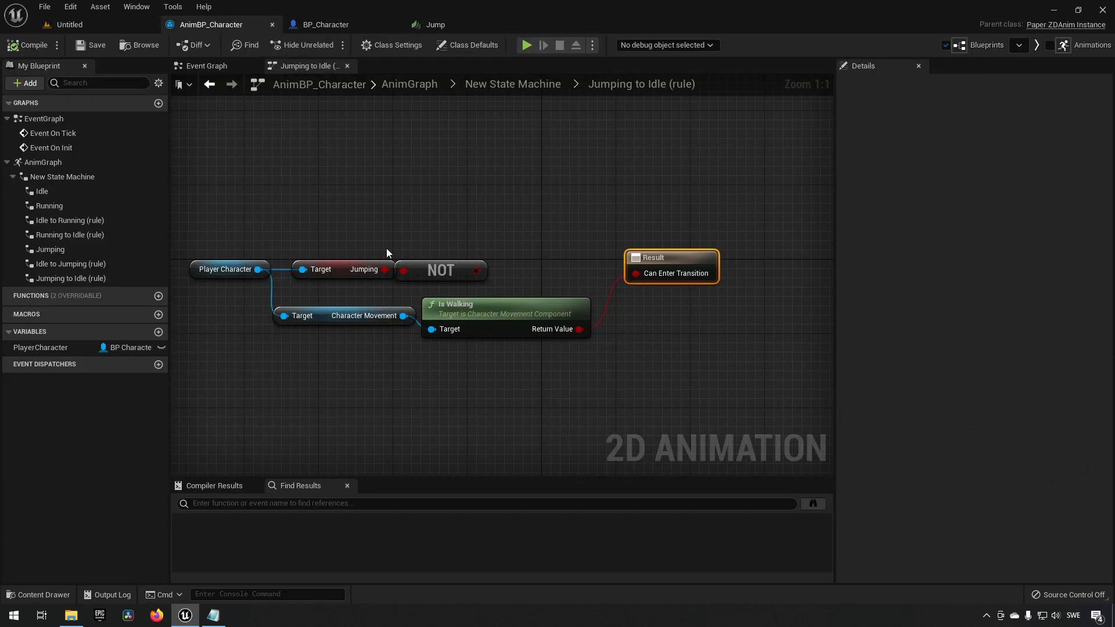
click(511, 84)
drag(536, 148, 752, 296)
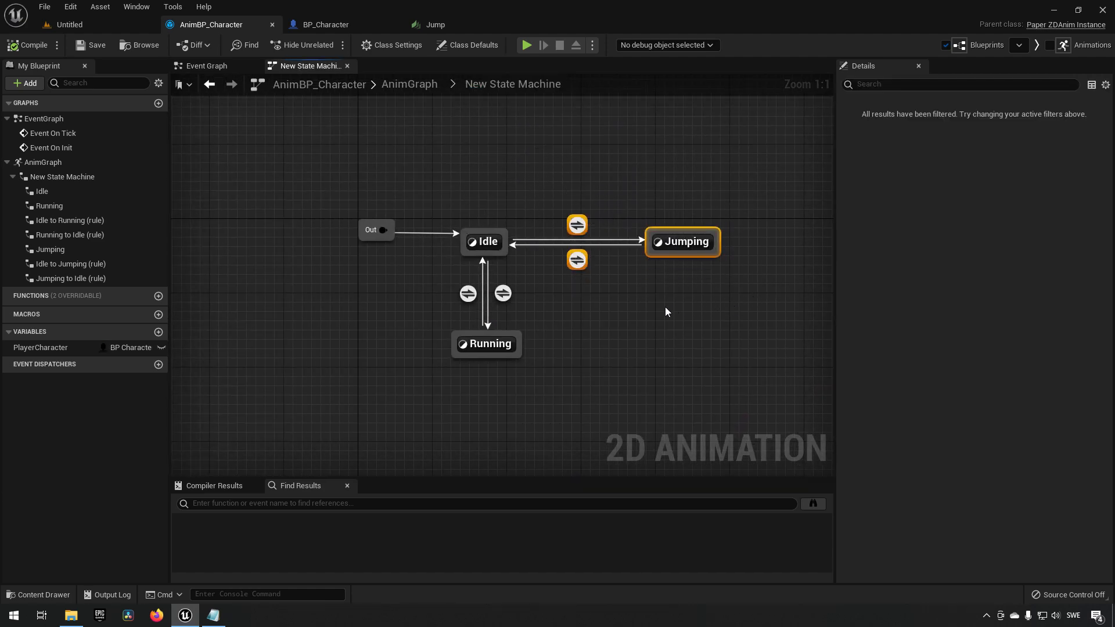
drag(559, 169, 650, 236)
drag(566, 175, 709, 238)
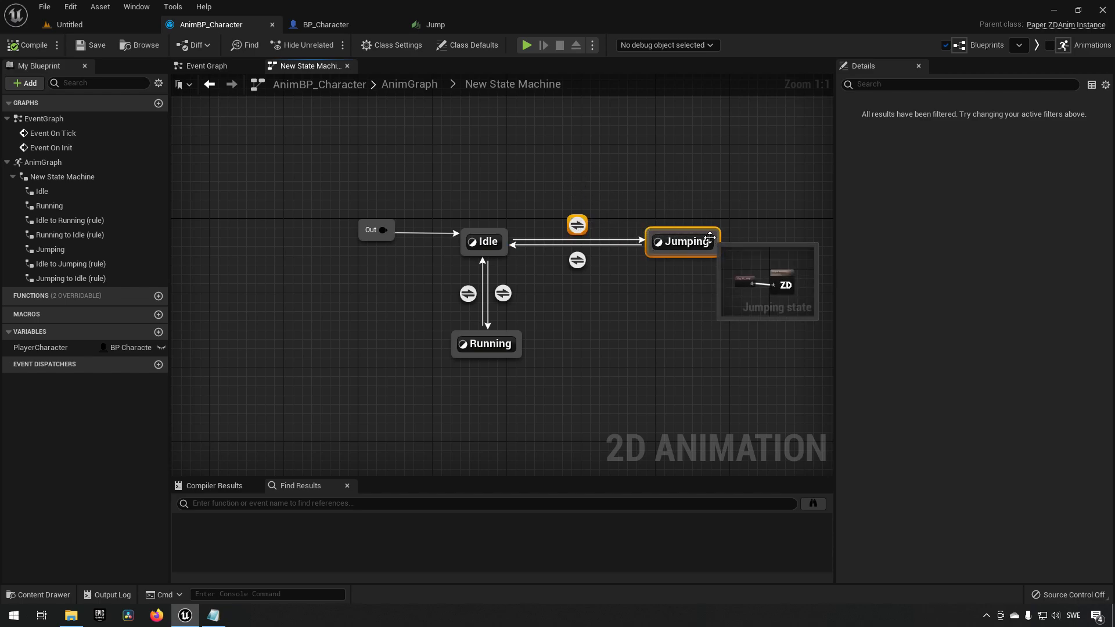
click(559, 178)
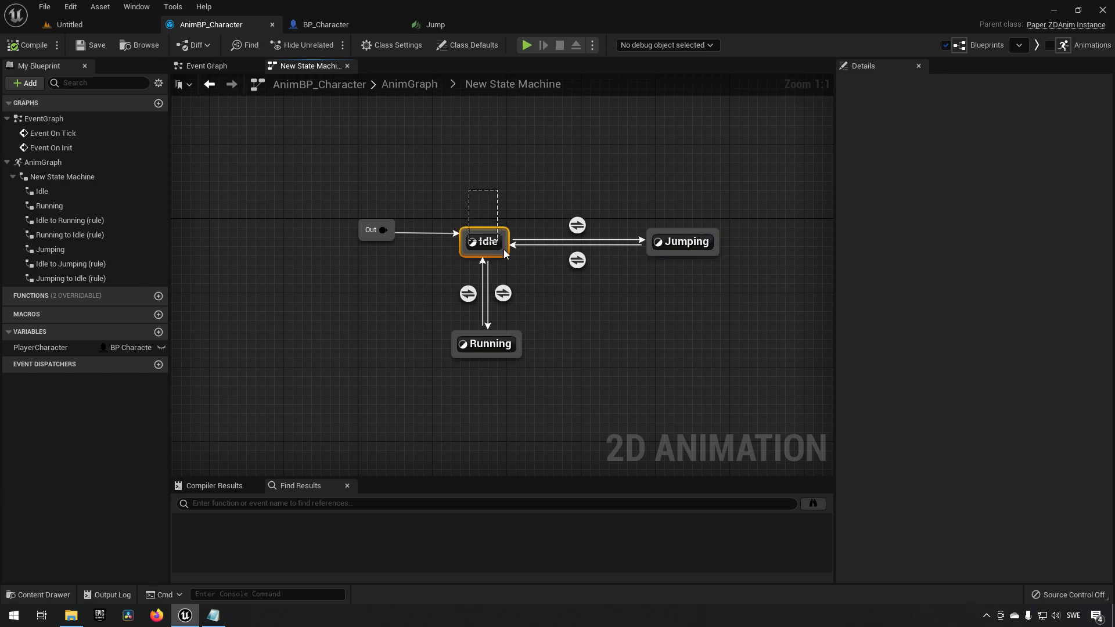
drag(502, 247, 502, 249)
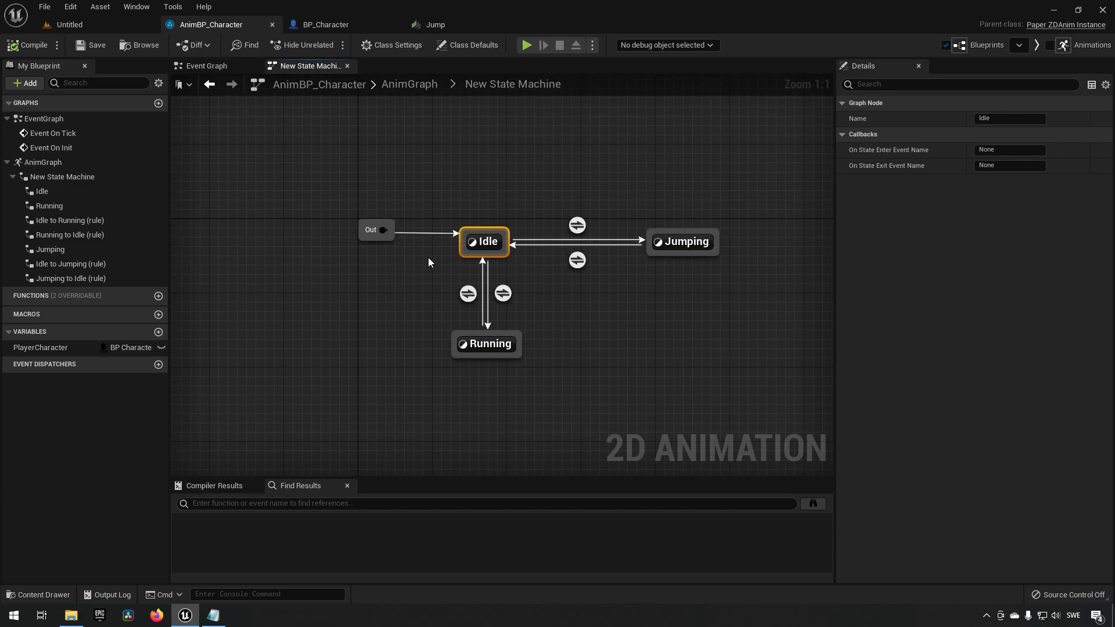
Back in the level editor, create a flipbook from Sprite_0 and name it StartJump.
click(111, 24)
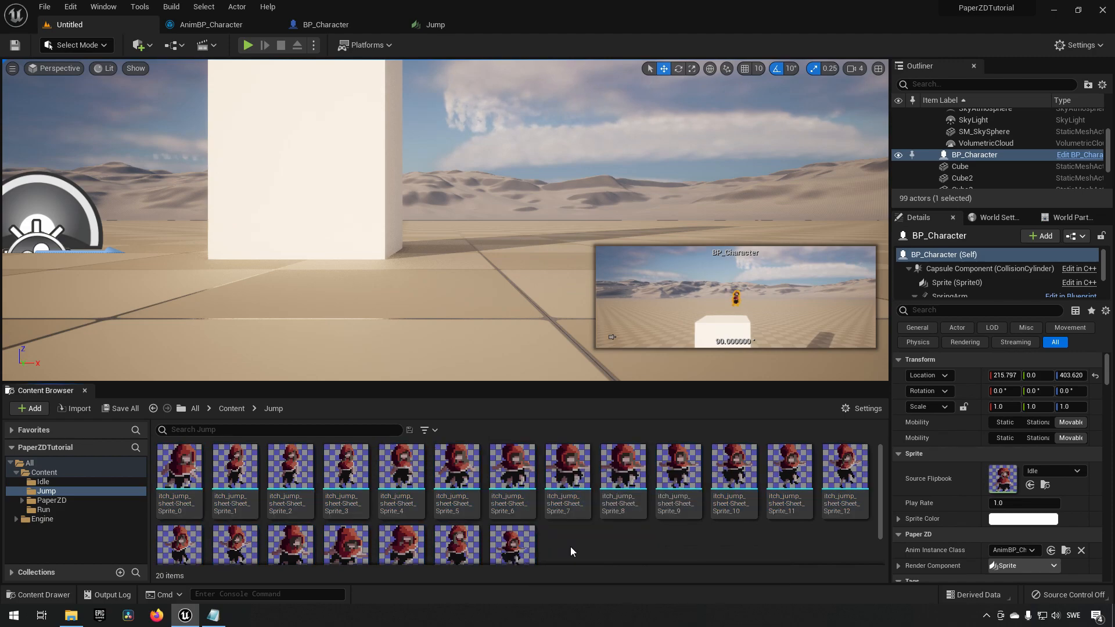
click(180, 473)
right_click(198, 471)
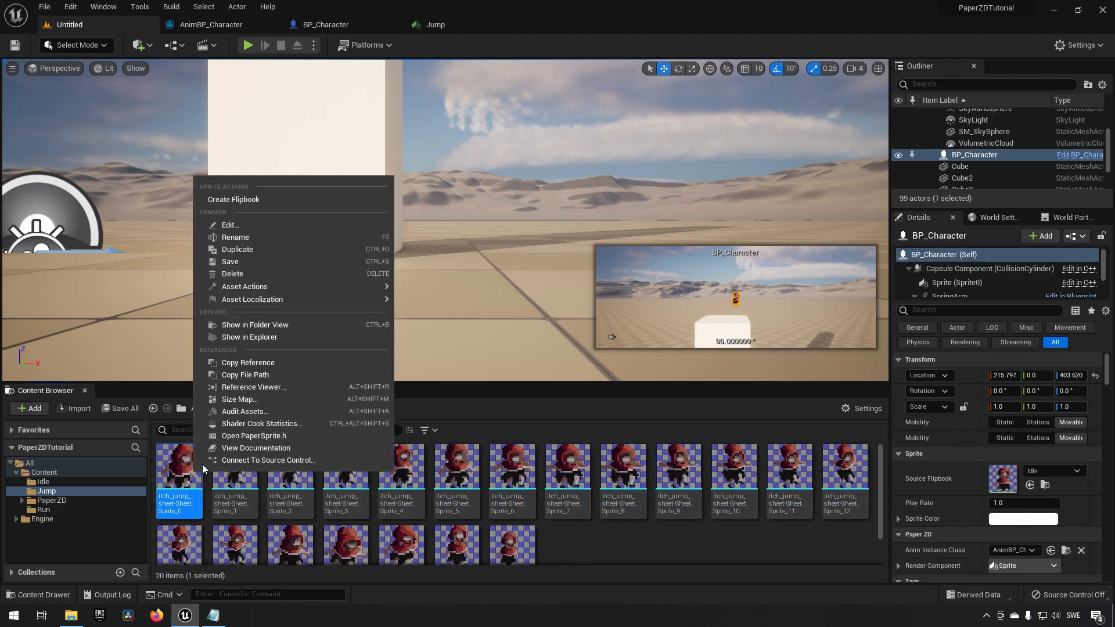
click(290, 199)
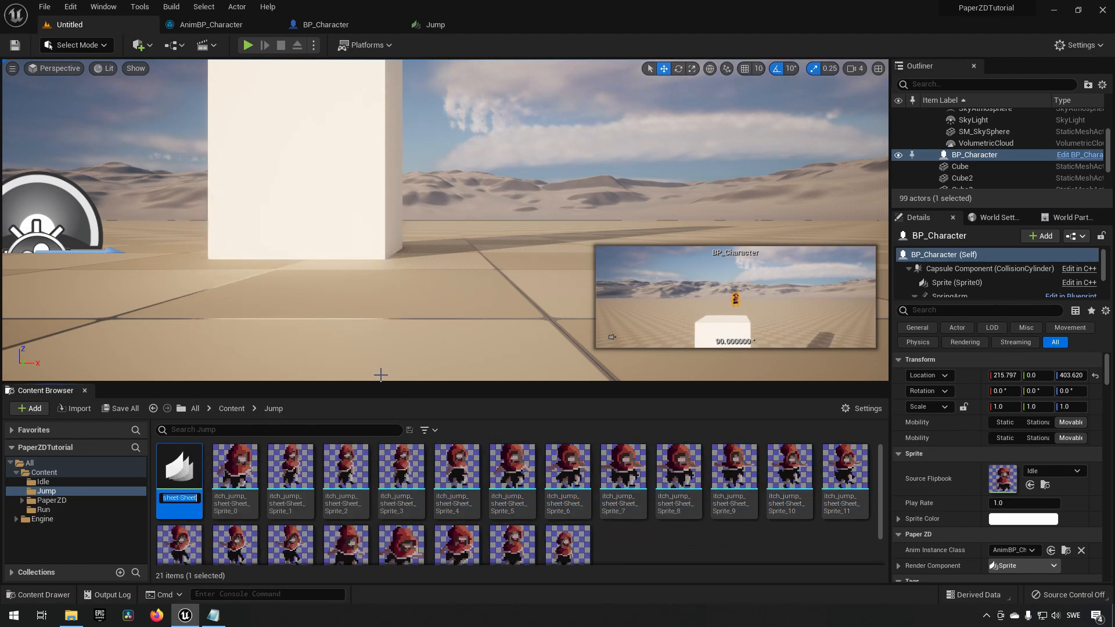
text(StartJ)
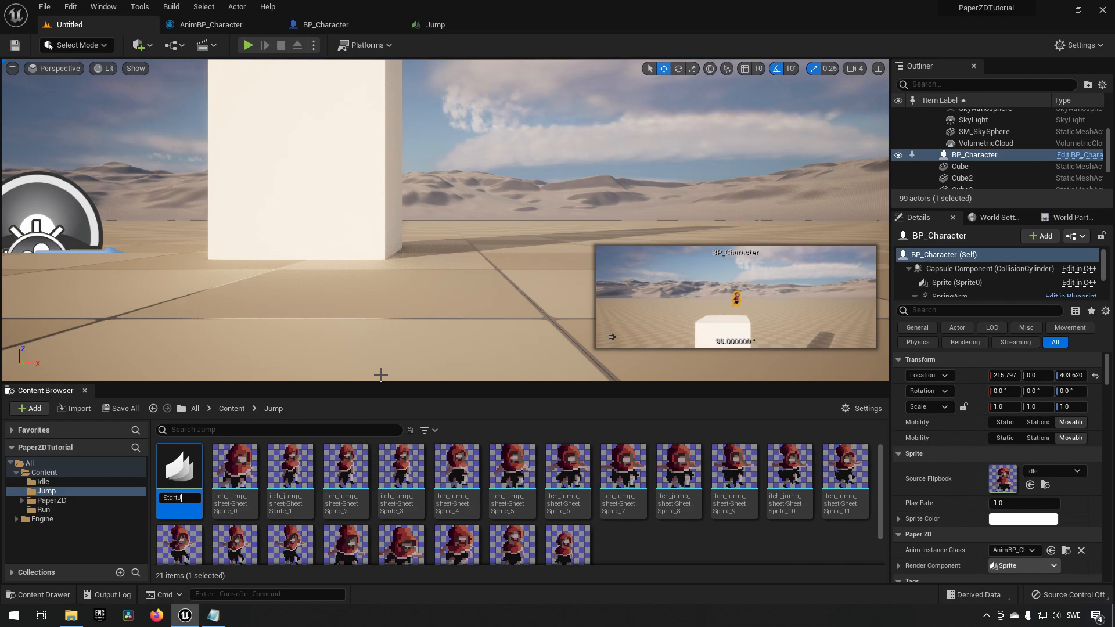
text(ump)
key(Return)
Create a flipbook from Sprite_1 through Sprite_3 and name it JumpUpward.
click(232, 497)
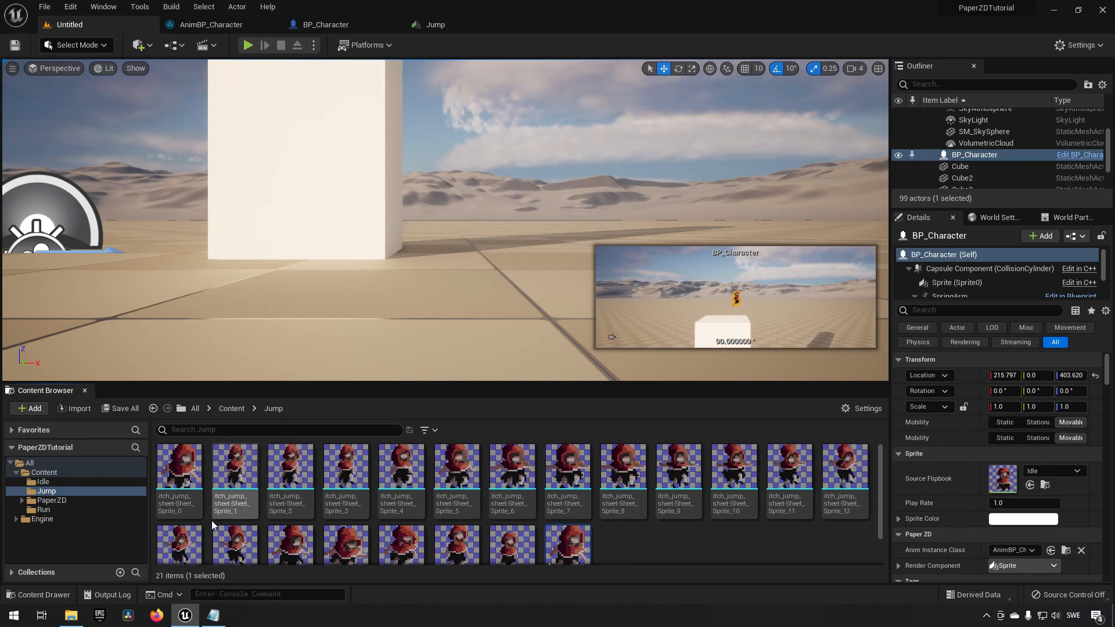
shift+click(347, 473)
right_click(348, 473)
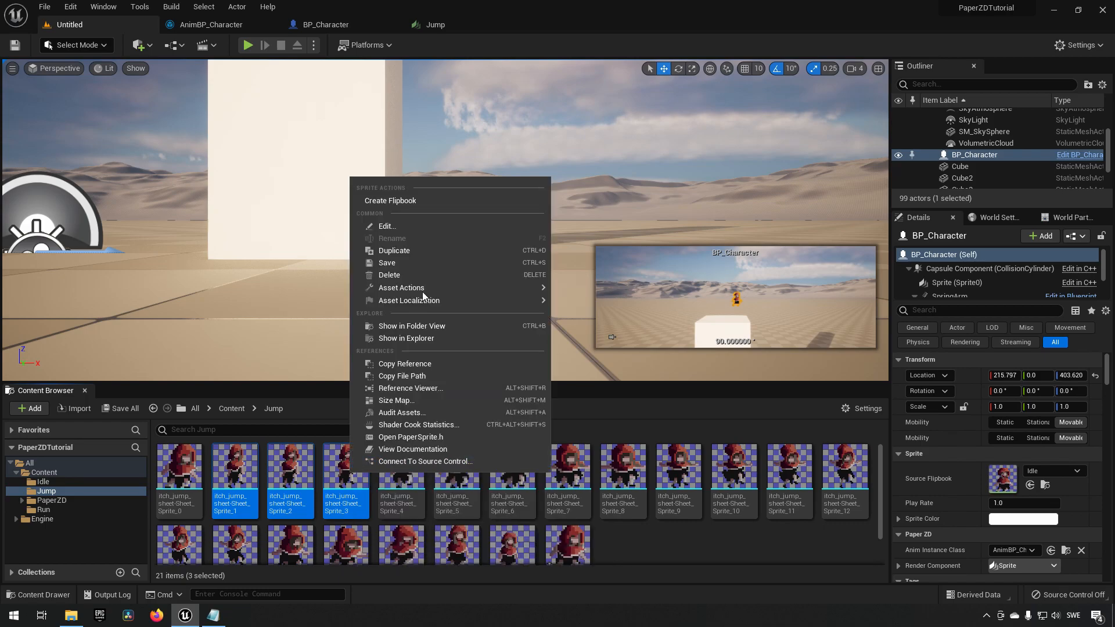
click(427, 201)
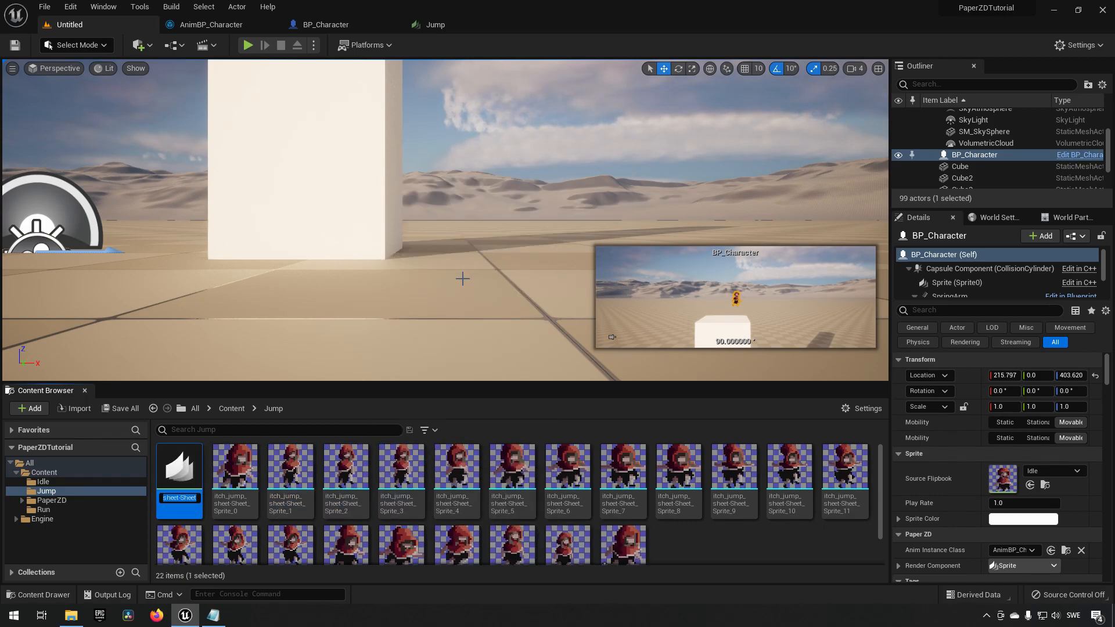
text(JumpUp)
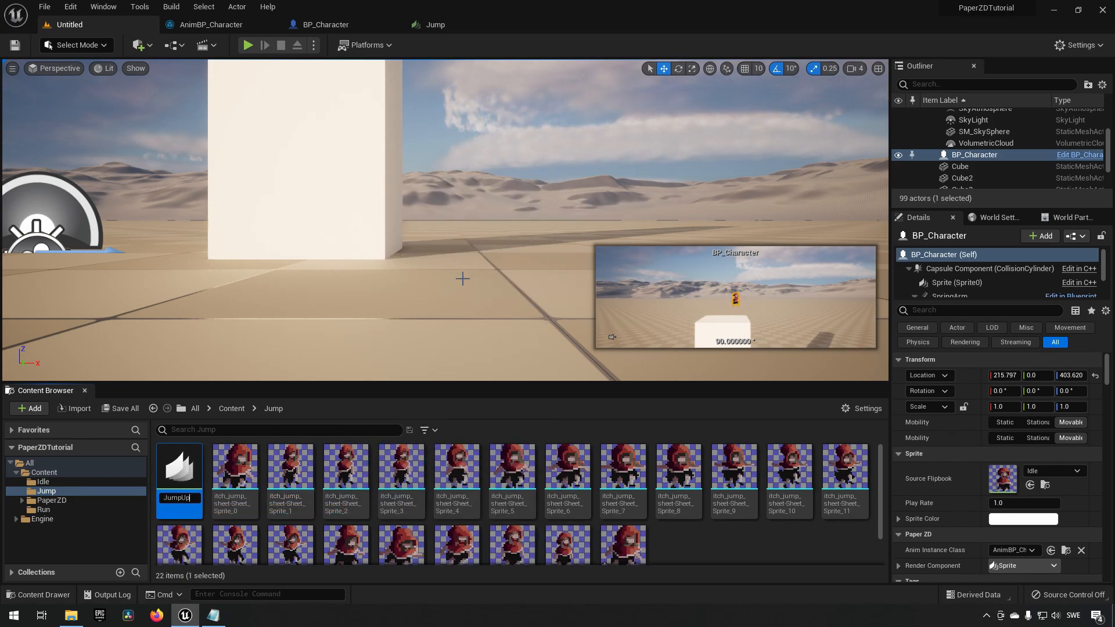
text(ward)
key(Return)
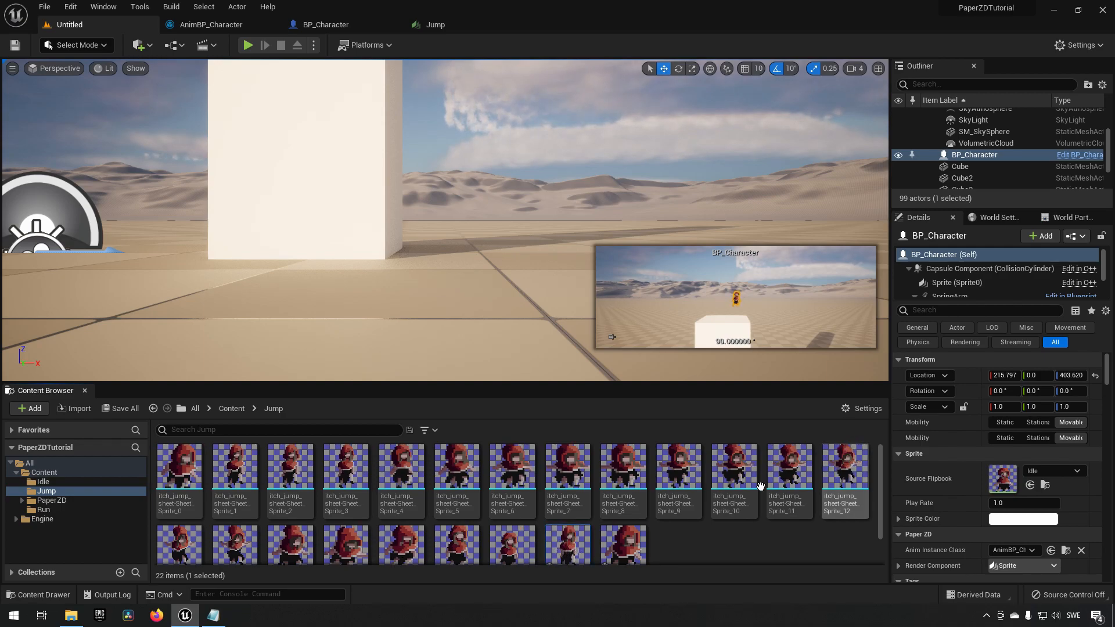
Inspect the new StartJump and JumpUpward flipbooks alongside the Jump flipbook in the Jump folder.
scroll(660, 529, down, 1)
click(512, 511)
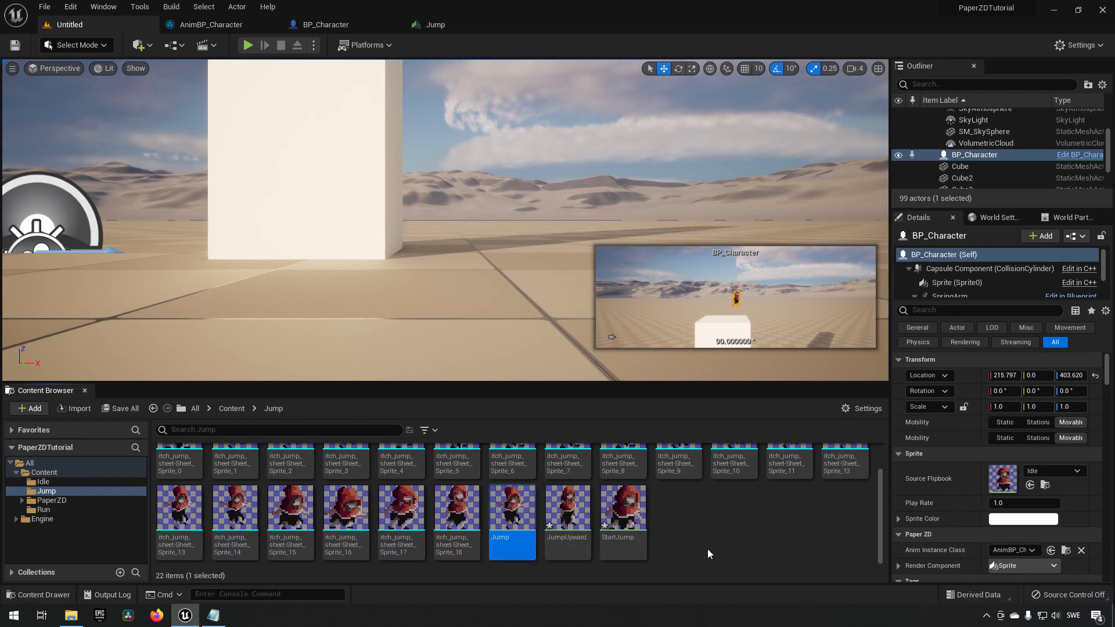
click(639, 519)
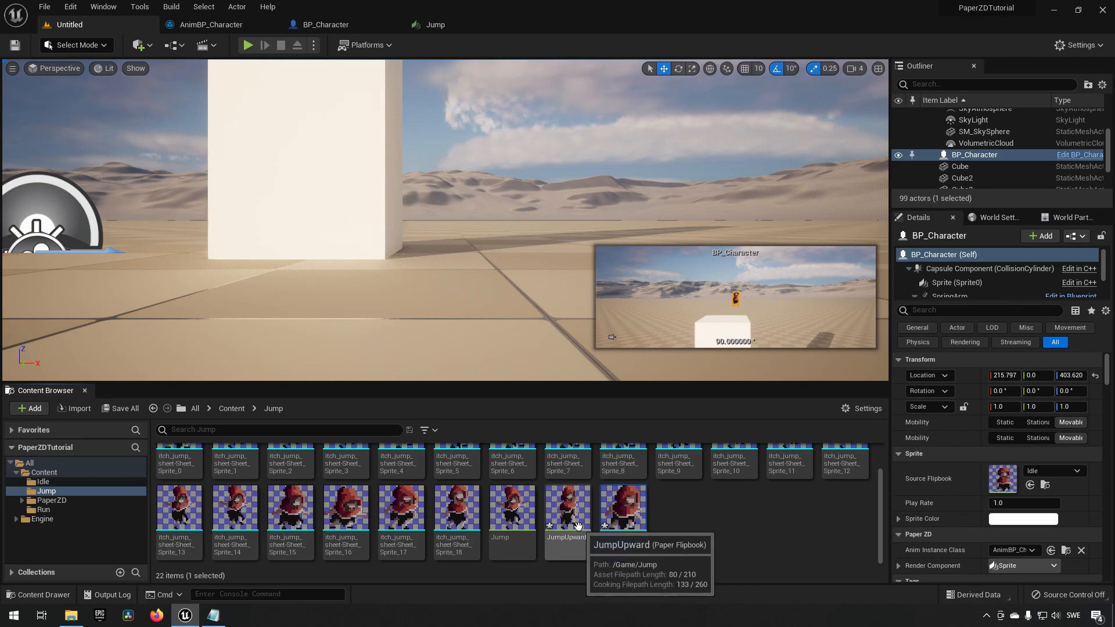
scroll(645, 523, up, 1)
scroll(638, 522, down, 1)
click(514, 513)
click(583, 524)
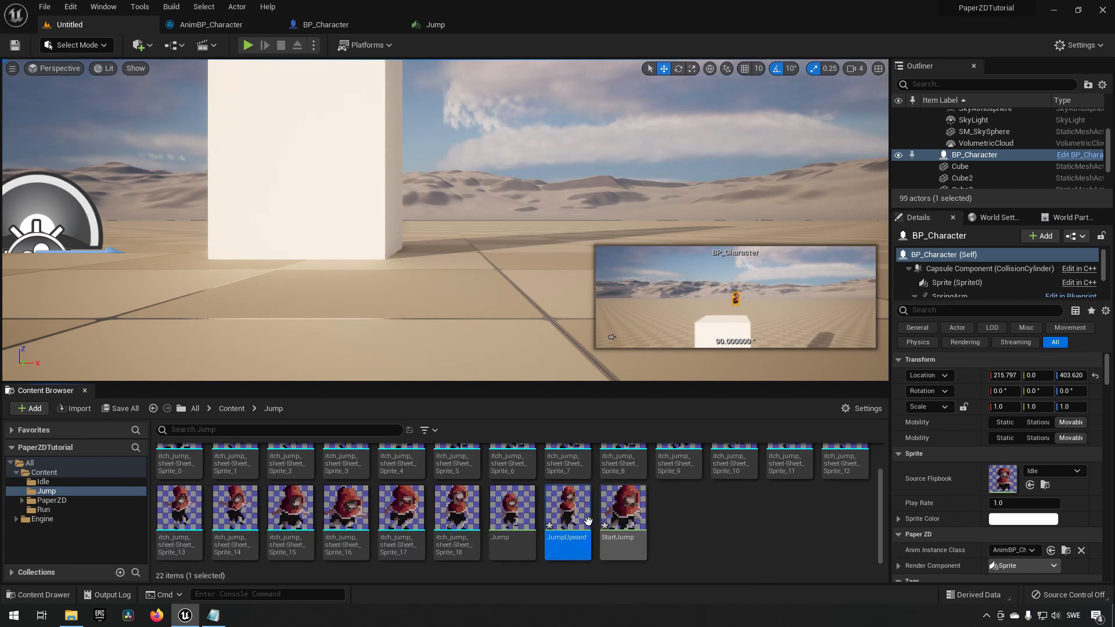
scroll(554, 529, up, 1)
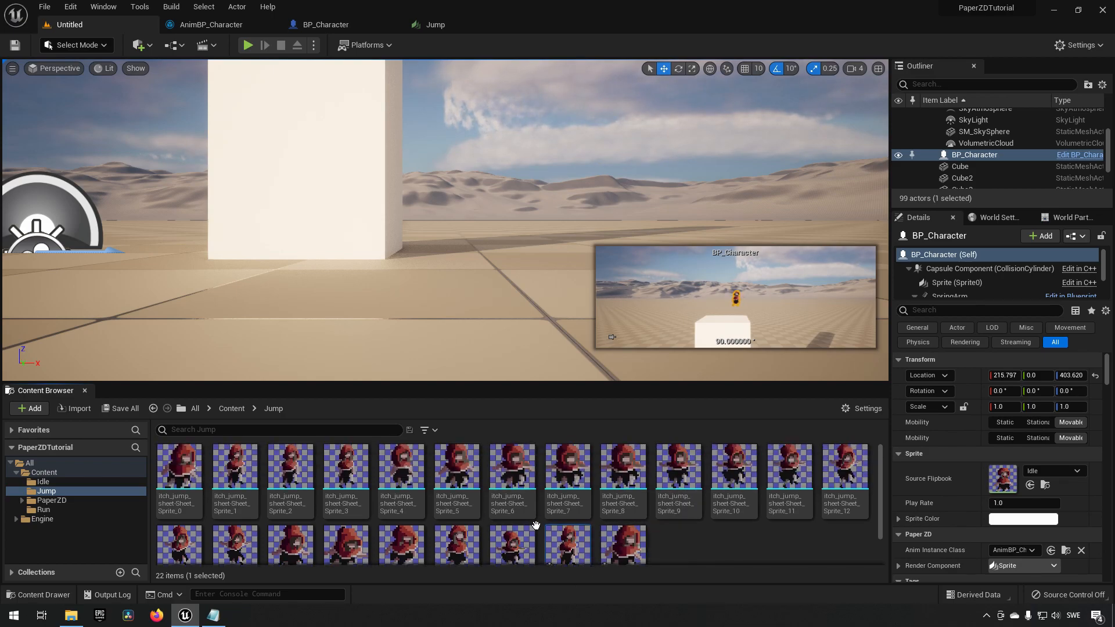
Referring to the frame notes, create a flipbook from Sprite_4 through Sprite_11 named JumpingToFall.
click(213, 615)
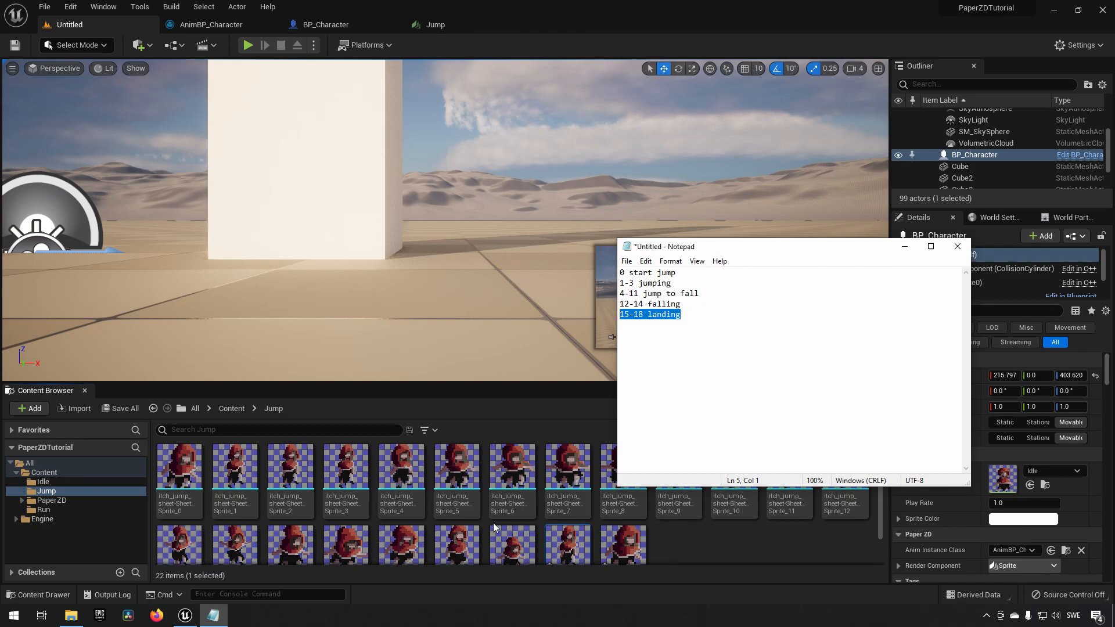
click(401, 467)
shift+click(782, 470)
right_click(782, 470)
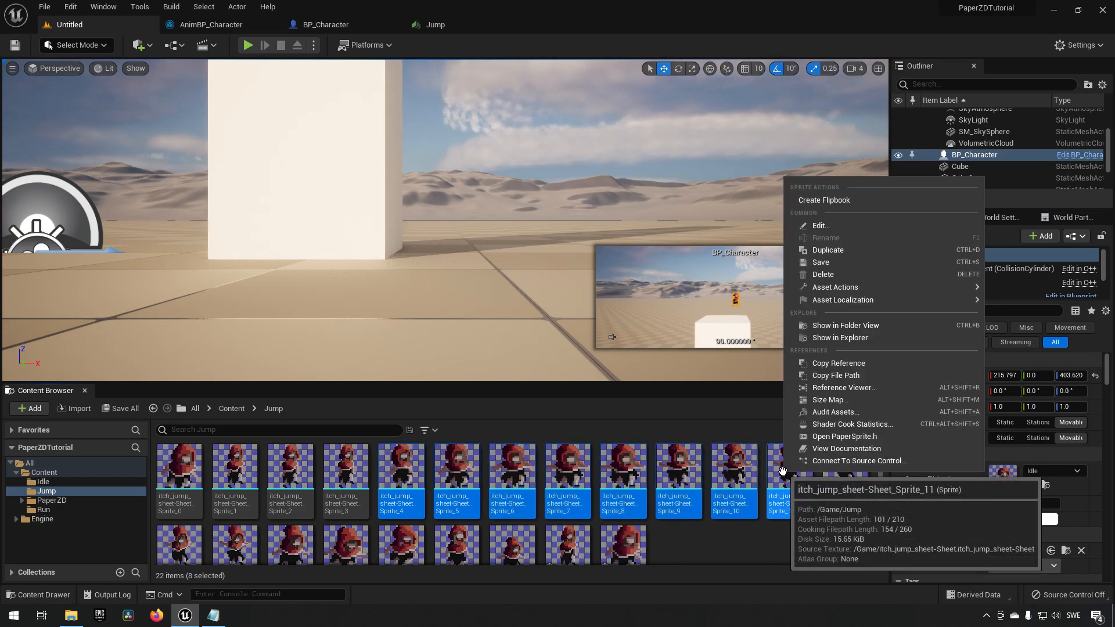
click(819, 202)
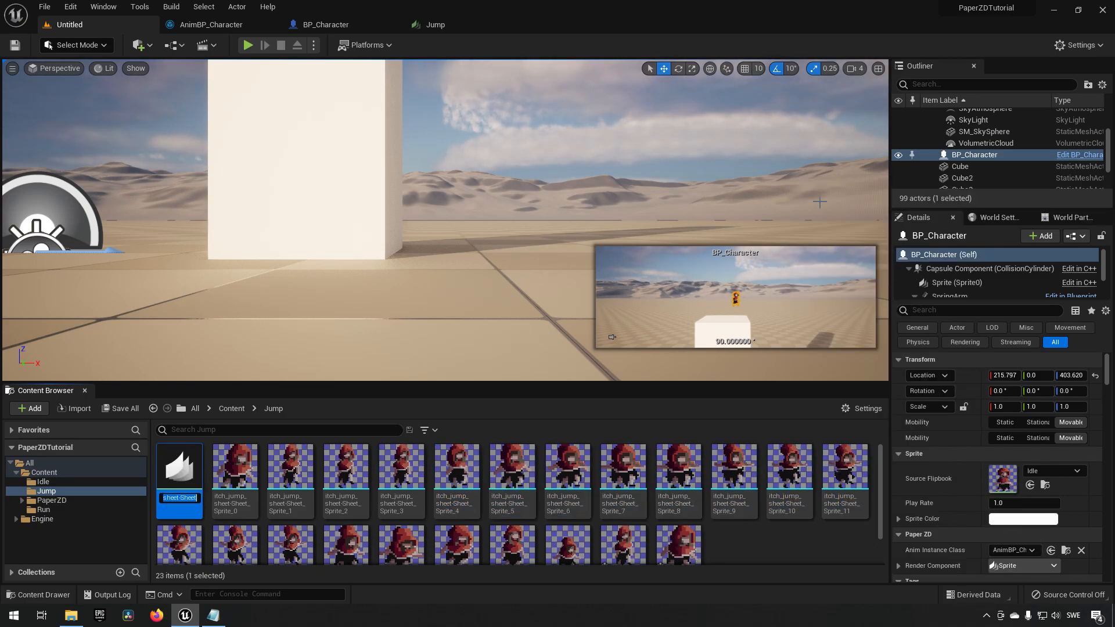
text(Jumpin)
text(gToFall)
key(Return)
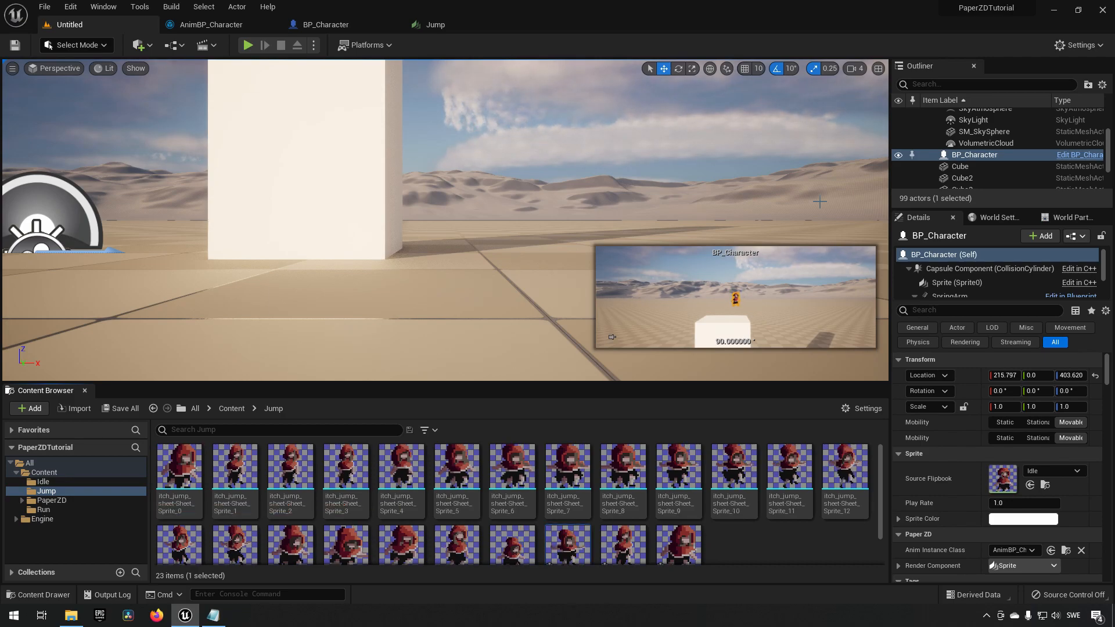
Create a flipbook from Sprite_12 through Sprite_14 named Falling.
click(213, 615)
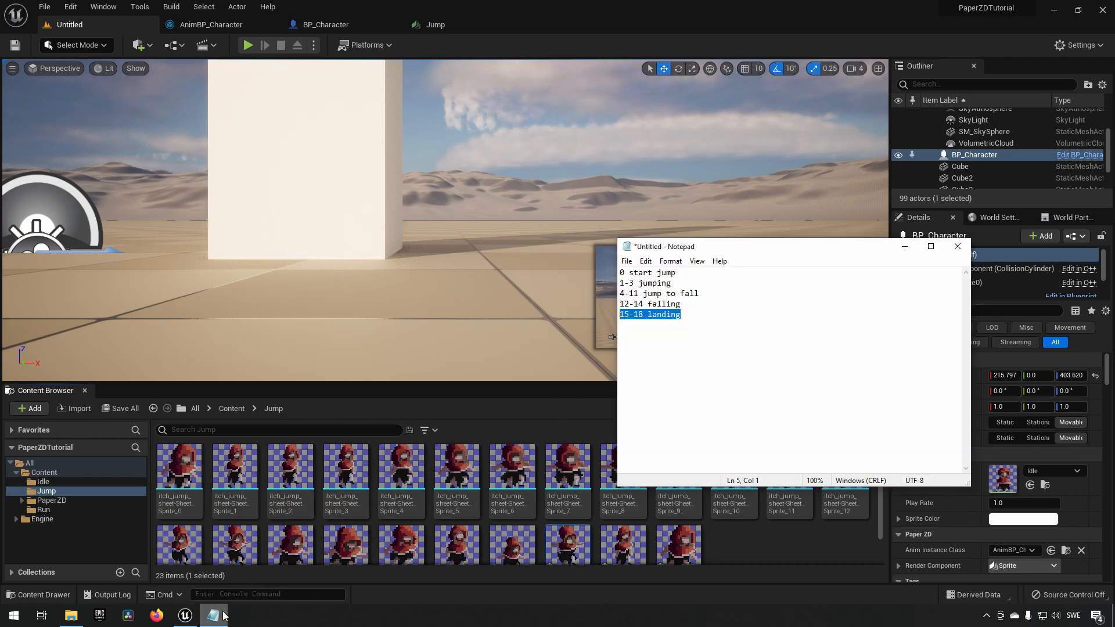
click(675, 304)
click(761, 548)
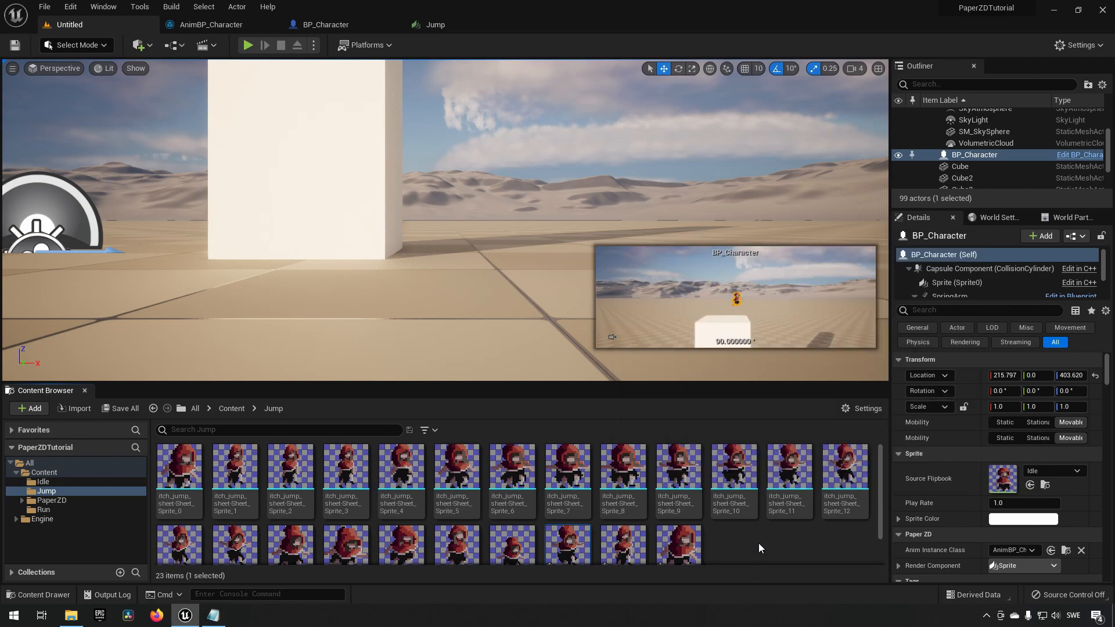
scroll(758, 545, down, 1)
scroll(535, 510, up, 1)
click(845, 467)
shift+click(238, 532)
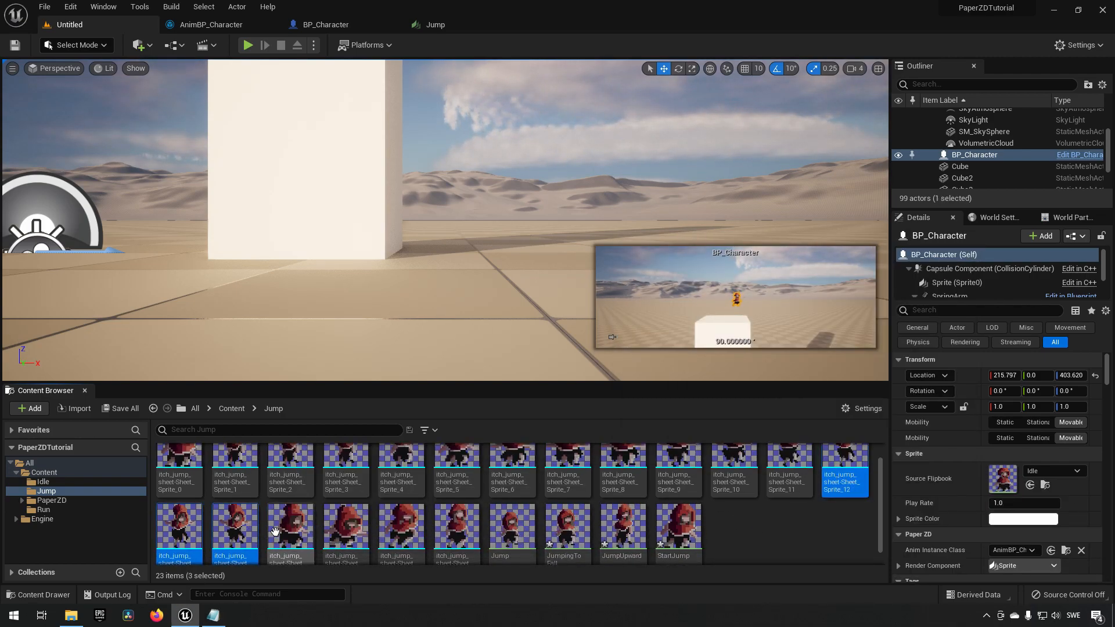
right_click(238, 533)
click(343, 264)
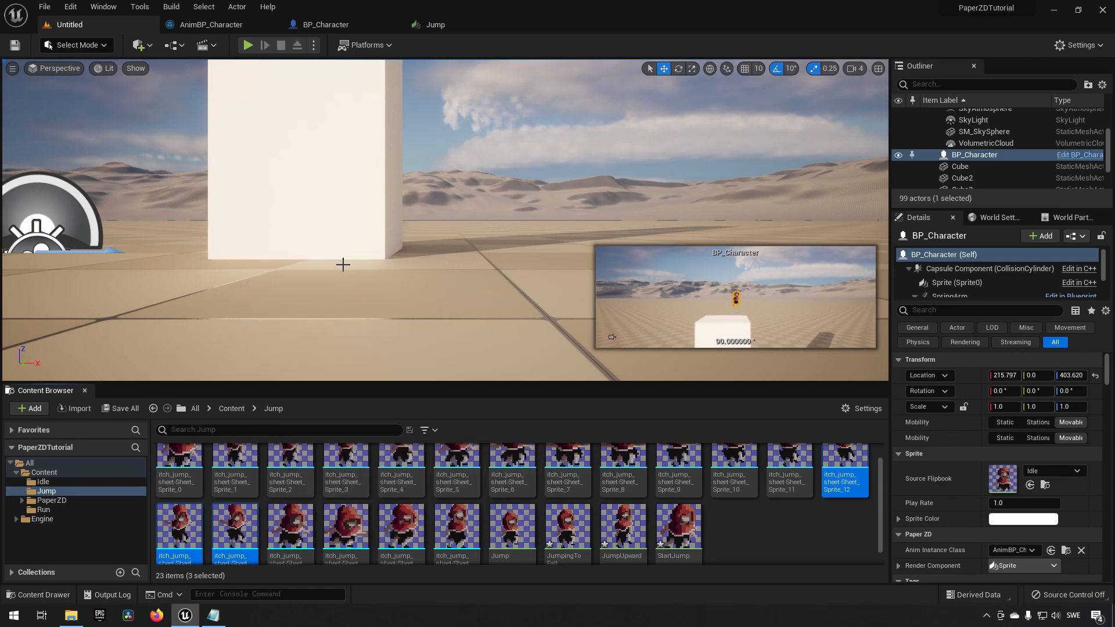
text(F)
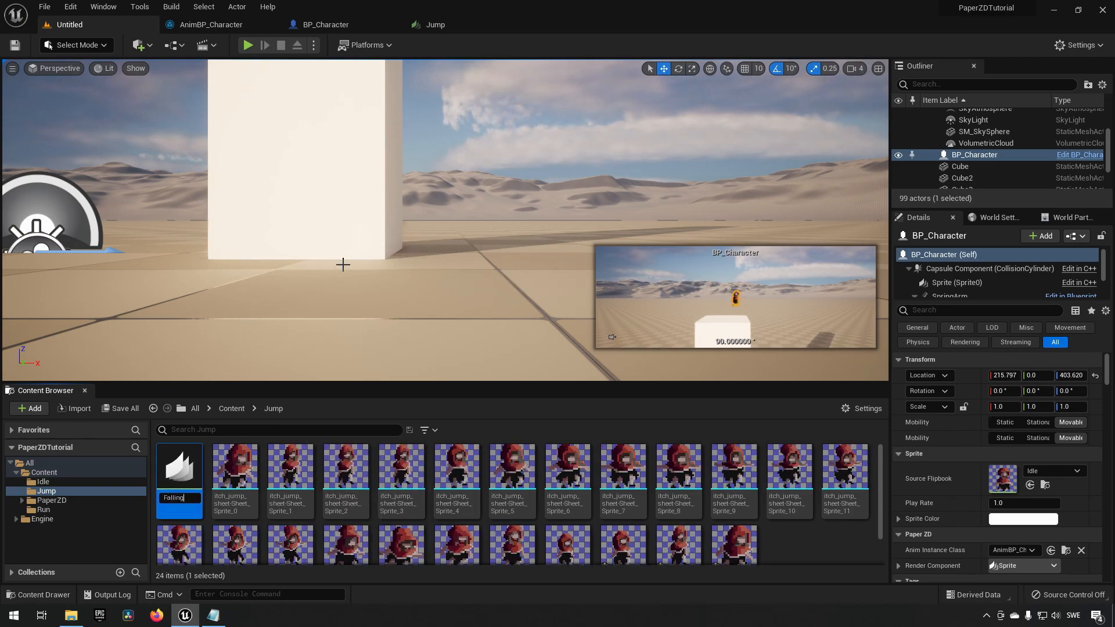
text(alling)
key(Return)
Create a flipbook from Sprite_15 through Sprite_18 named Landing.
scroll(454, 503, down, 1)
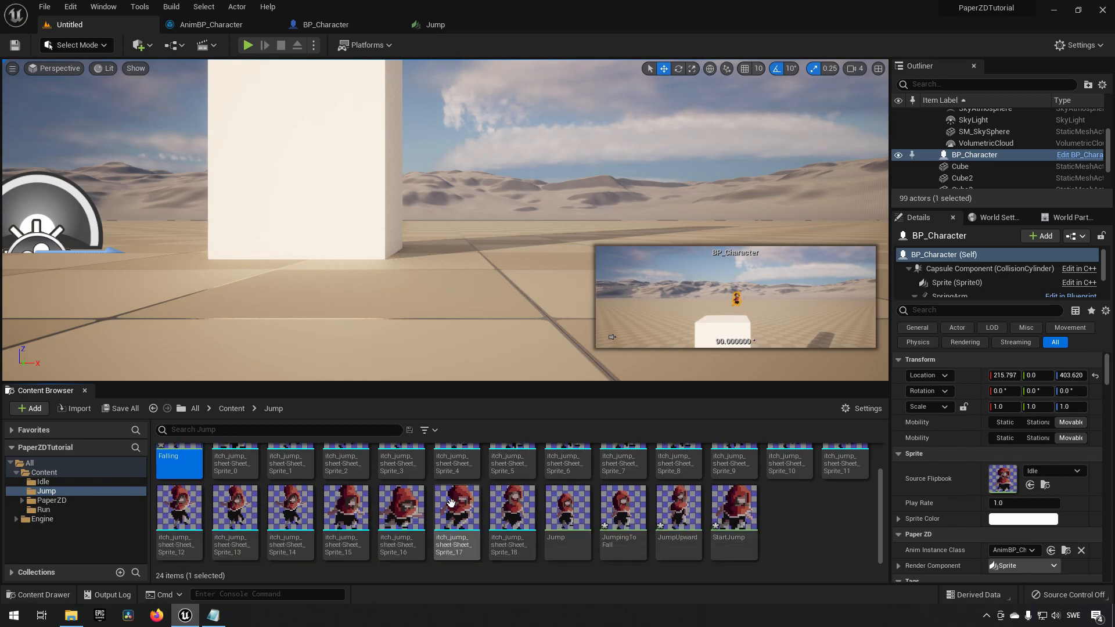
click(346, 506)
shift+click(508, 514)
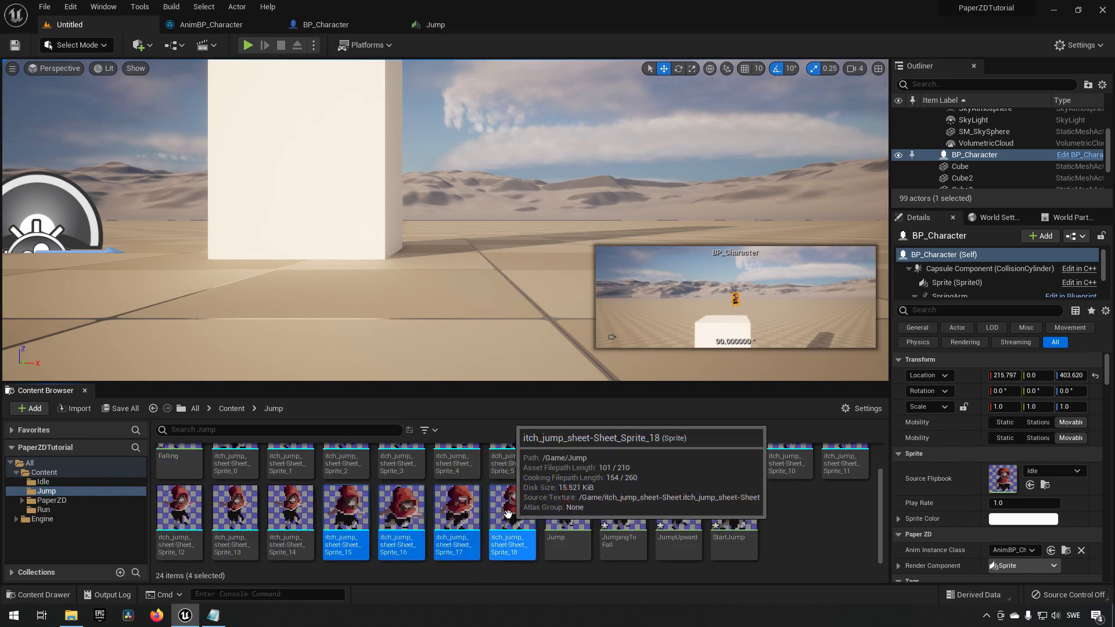
right_click(508, 515)
click(600, 245)
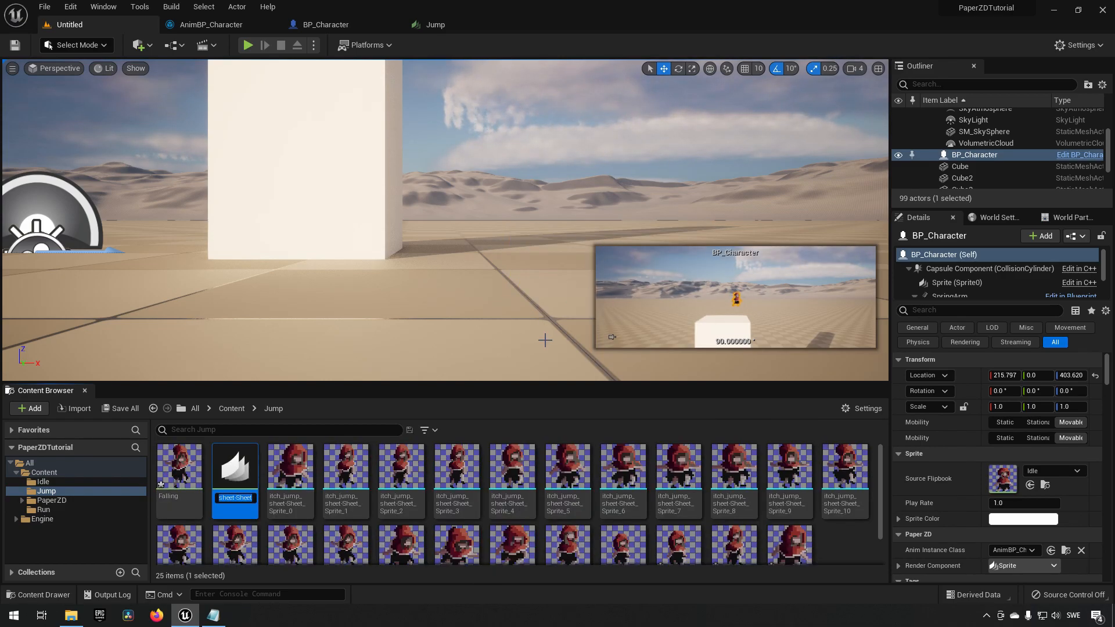
text(Landing)
key(Return)
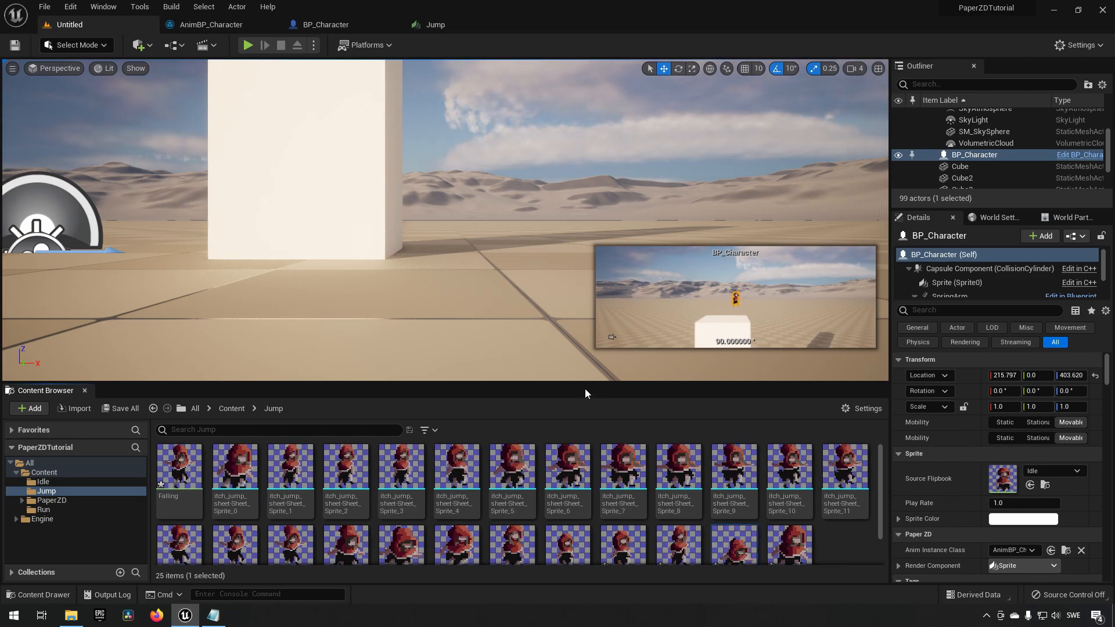
Save all unsaved content, including the five new jump flipbooks.
scroll(667, 493, down, 1)
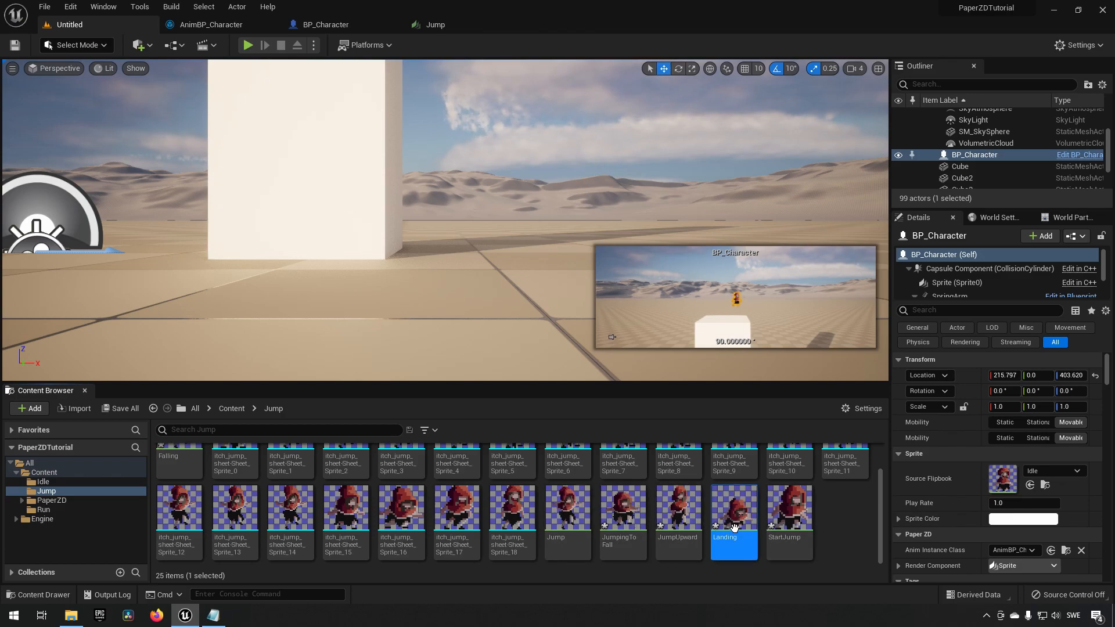
click(124, 409)
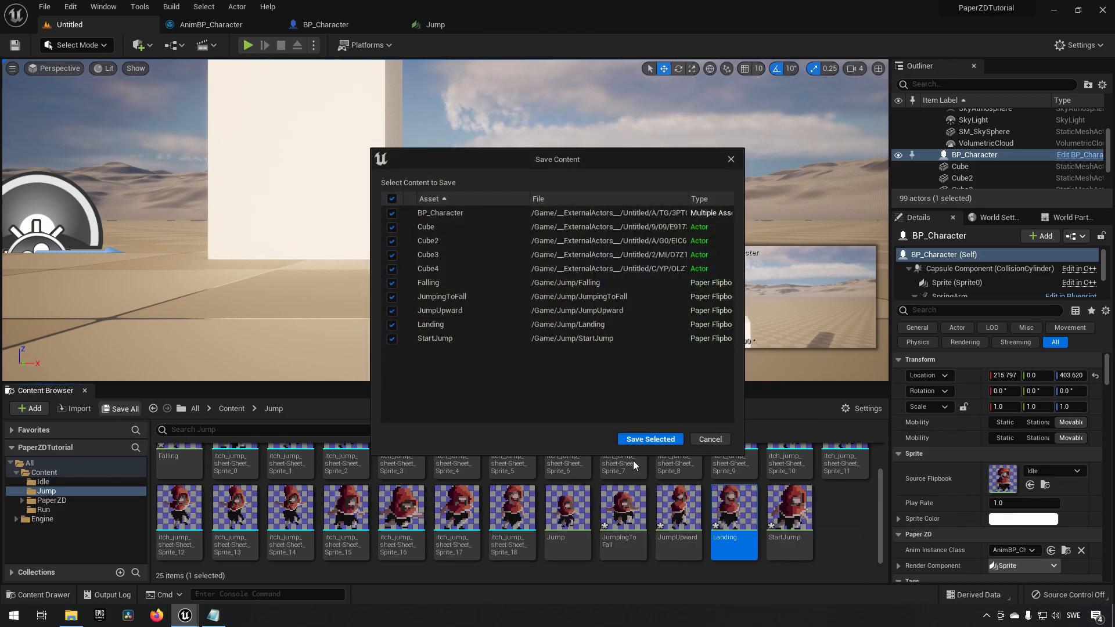
click(650, 439)
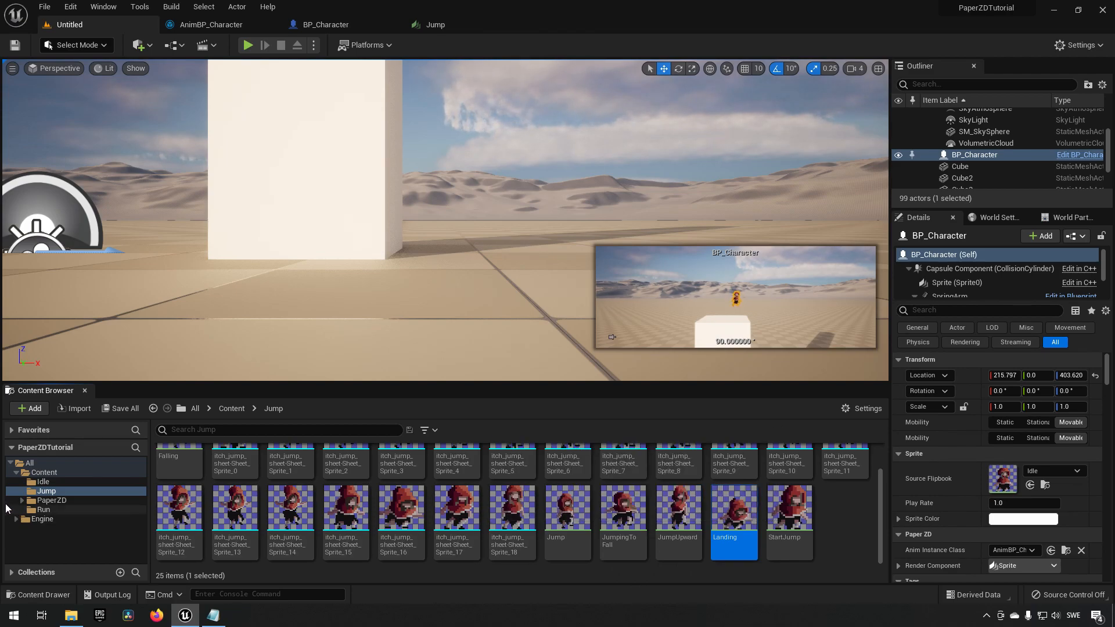
In PaperZD's AnimSequences folder, duplicate AS_Jump and name the copy AS_JumpStart.
click(47, 501)
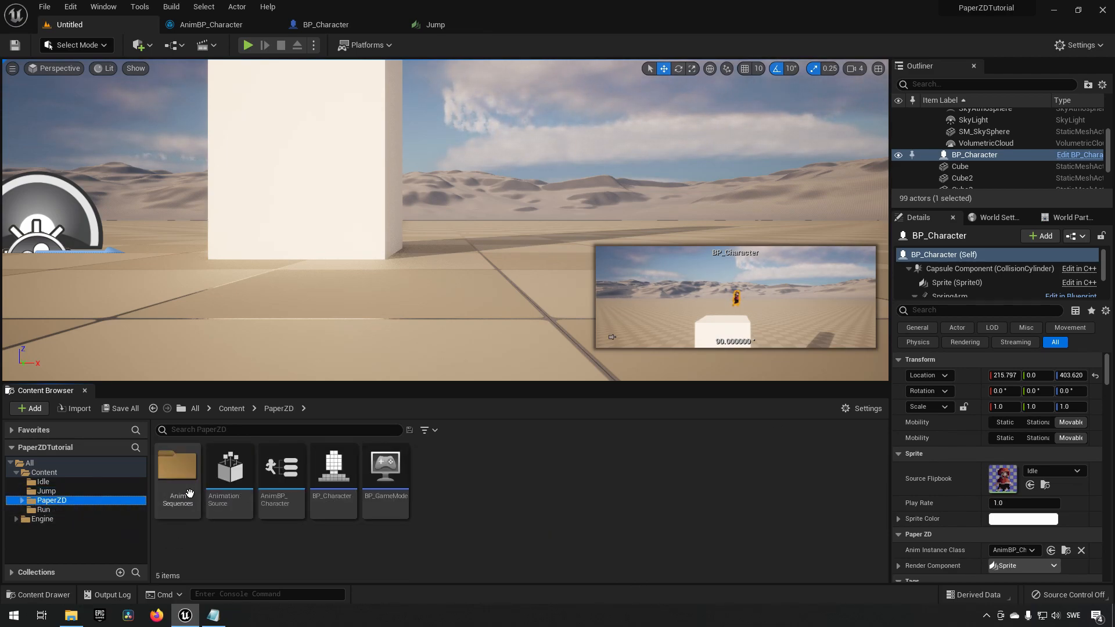
double_click(177, 467)
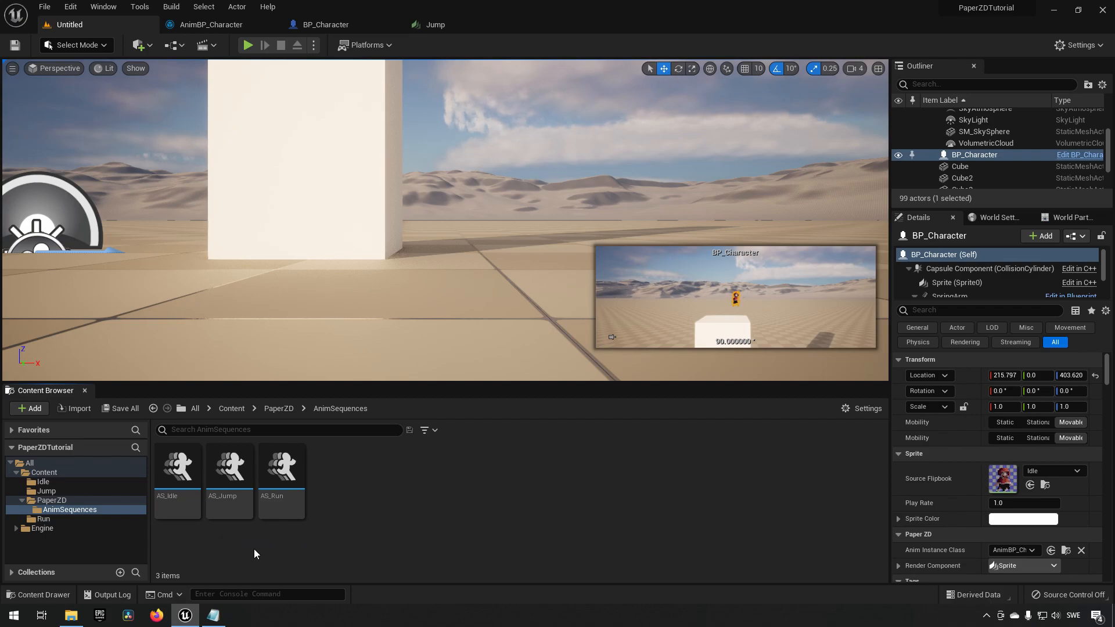
right_click(235, 473)
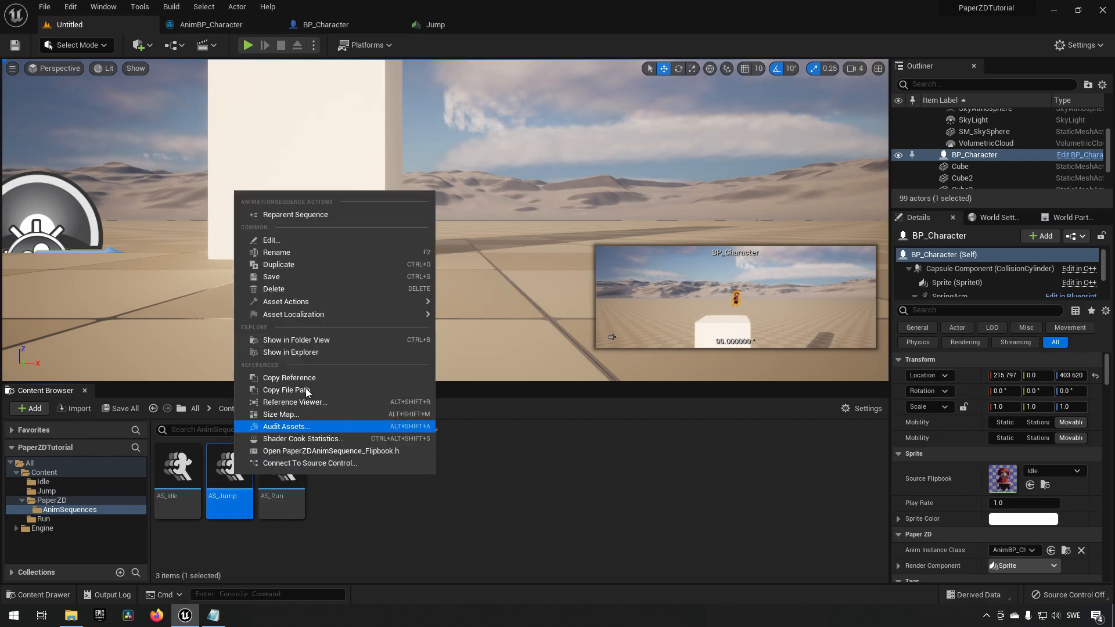
click(311, 263)
key(End)
key(BackSpace)
text(Start)
key(Return)
Open AS_JumpStart and set its animation data to the StartJump flipbook.
double_click(283, 468)
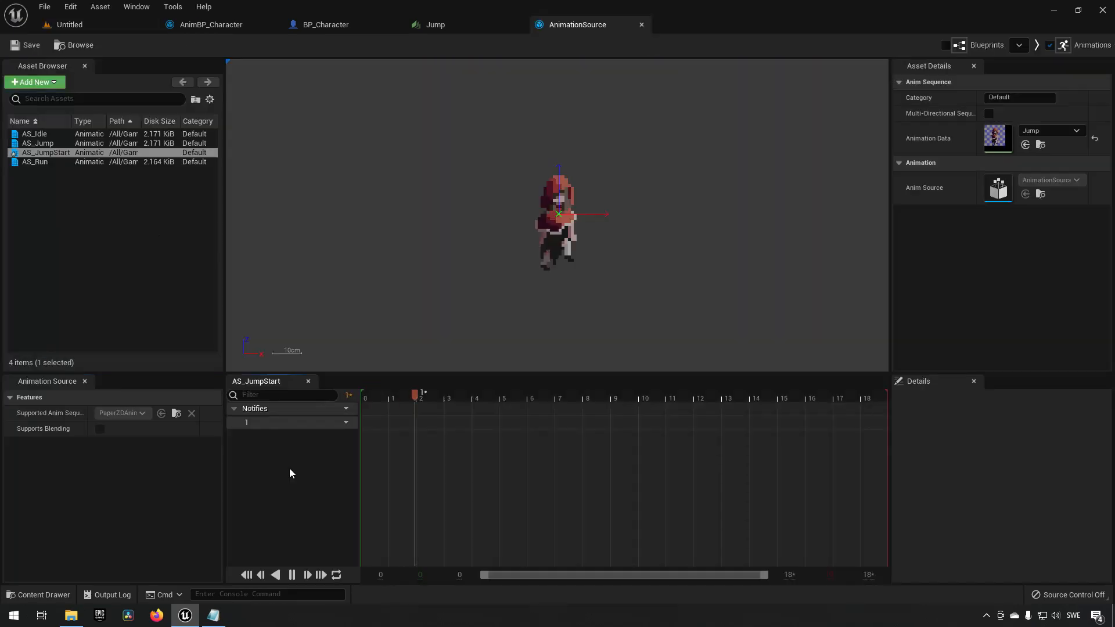
click(1053, 131)
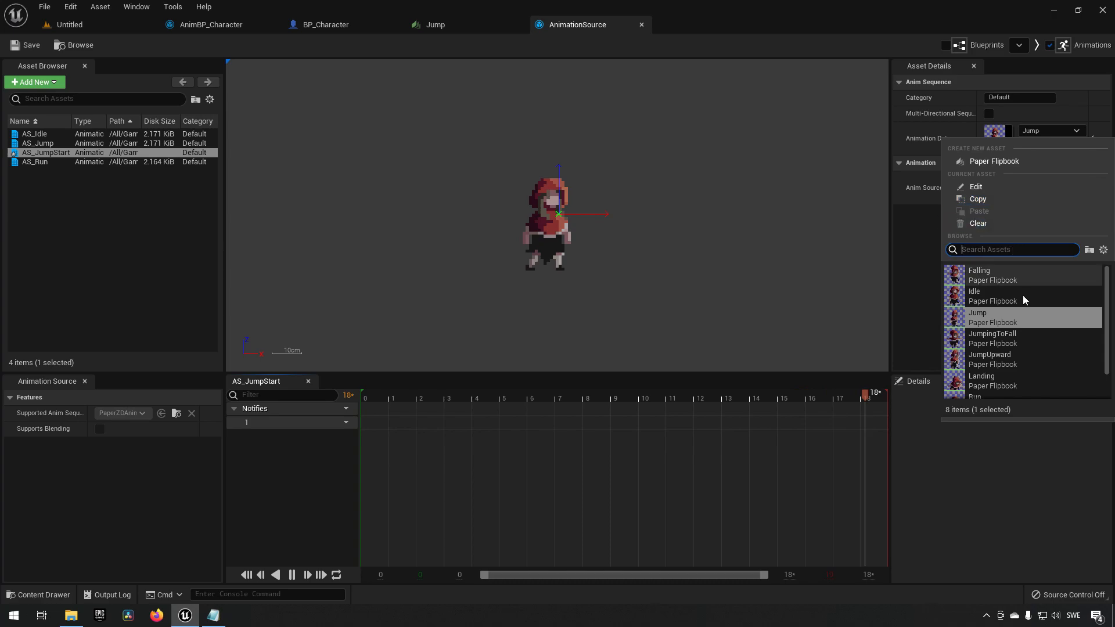
scroll(1029, 369, down, 2)
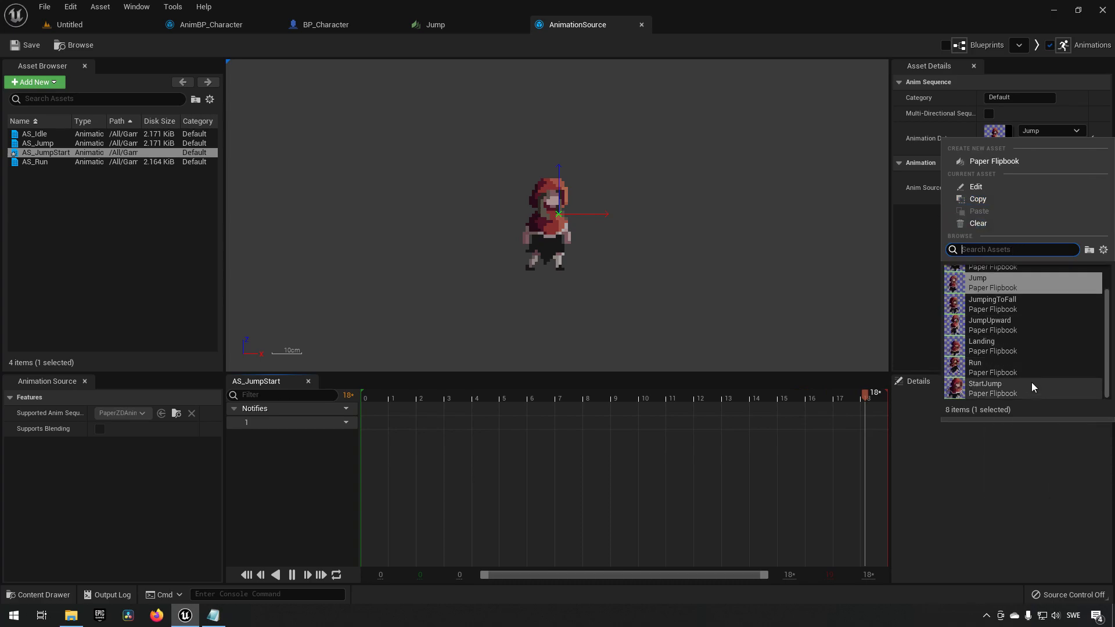
click(1031, 387)
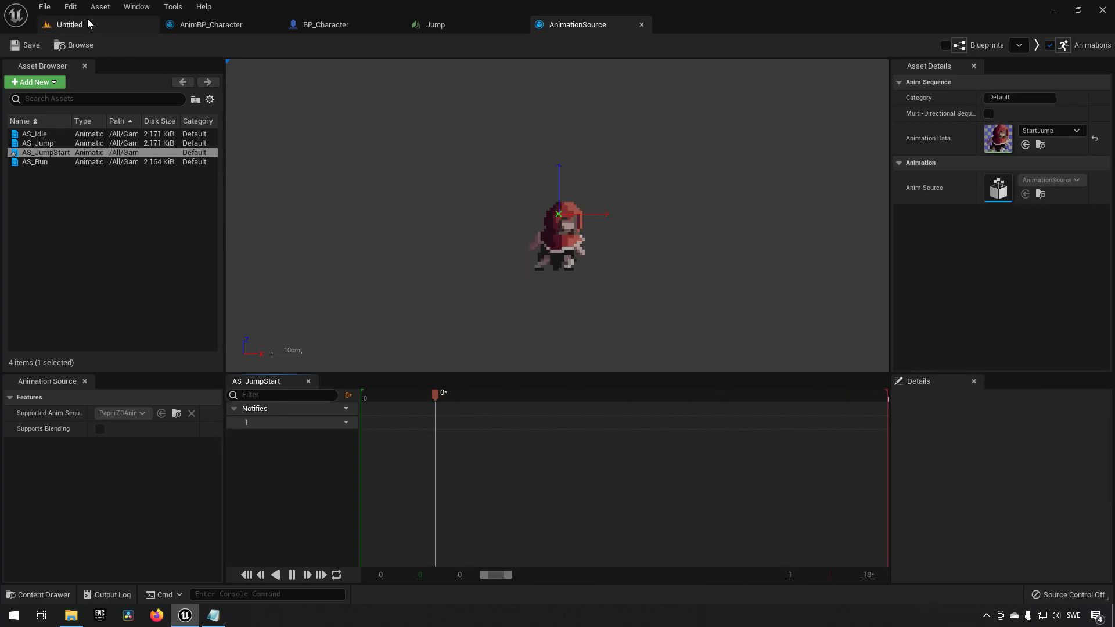
Duplicate AS_JumpStart in the AnimSequences folder and name the copy AS_JumpUpward.
click(70, 24)
right_click(282, 473)
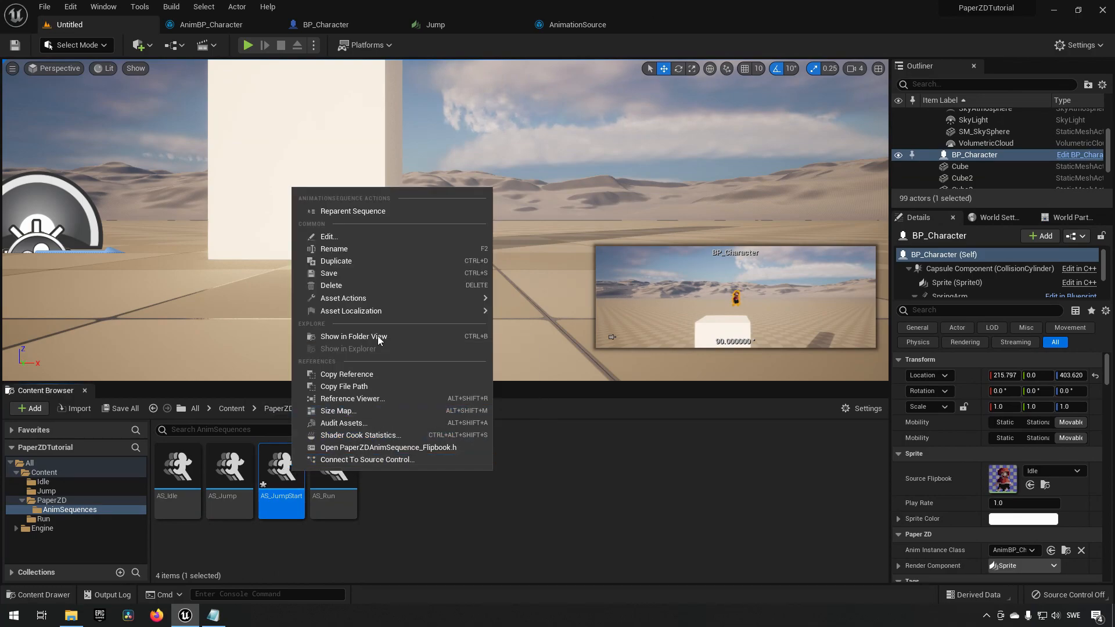
click(380, 262)
key(End)
key(BackSpace)
key(BackSpace)
key(BackSpace)
key(BackSpace)
key(BackSpace)
key(BackSpace)
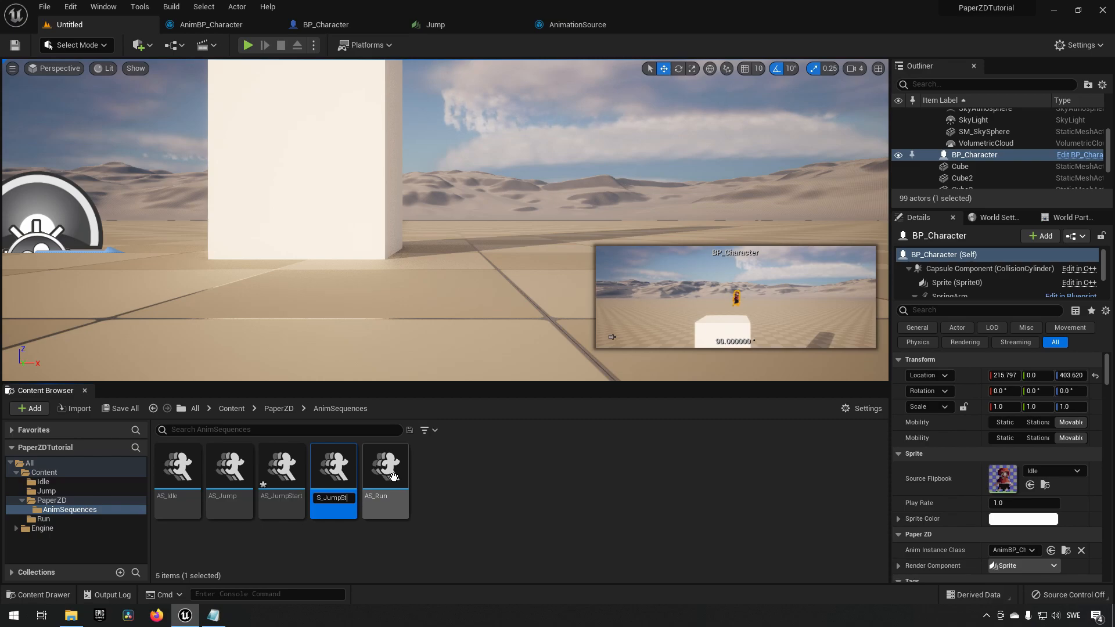
text(Upward)
key(Return)
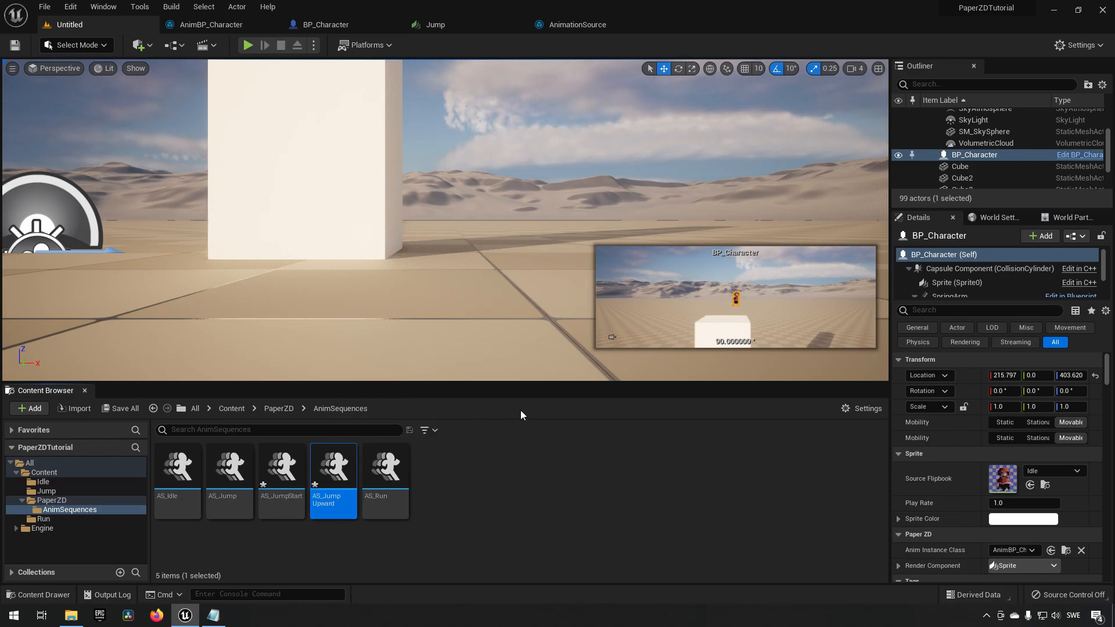
Open AS_JumpUpward and set its animation data to the JumpUpward flipbook.
double_click(318, 475)
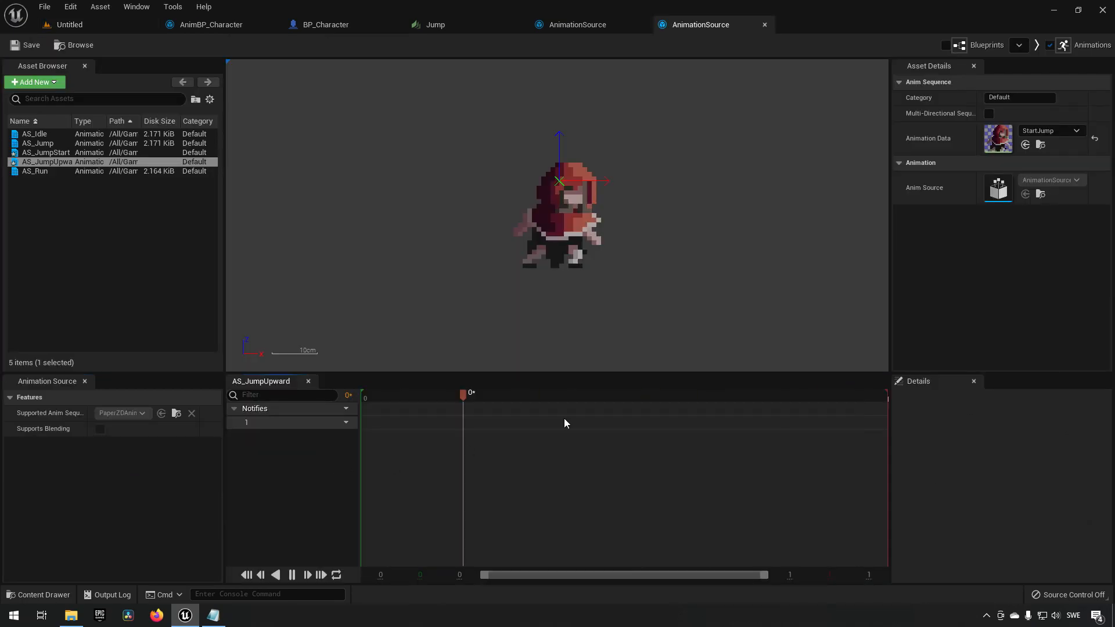
click(1055, 131)
scroll(1031, 340, up, 2)
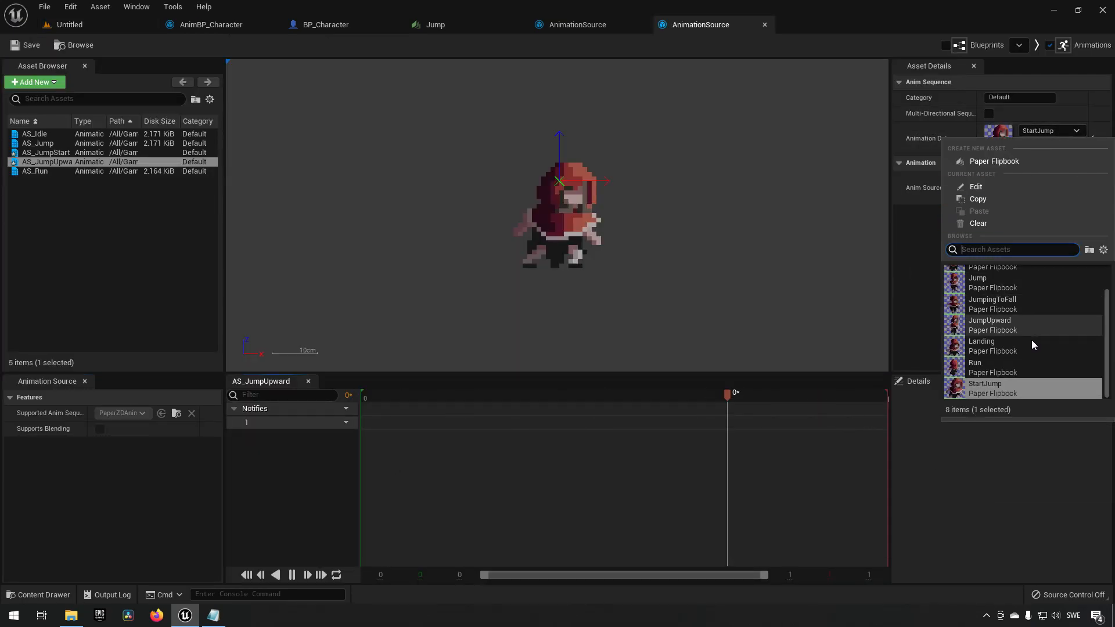
click(1017, 357)
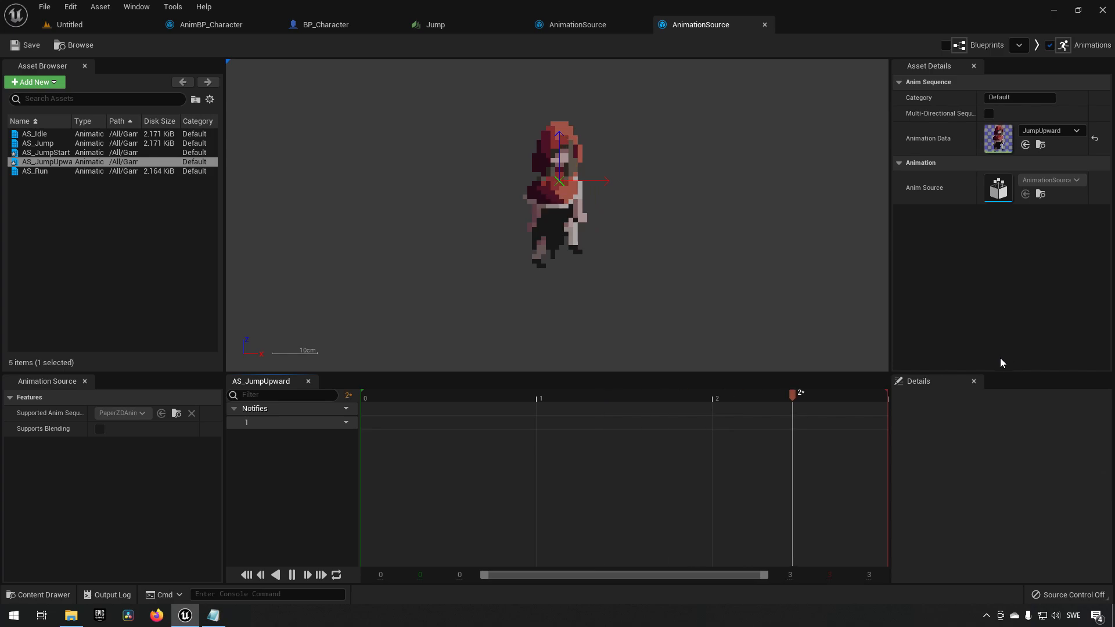
Duplicate AS_JumpUpward and name the copy AS_JumpToFall.
click(112, 29)
right_click(335, 473)
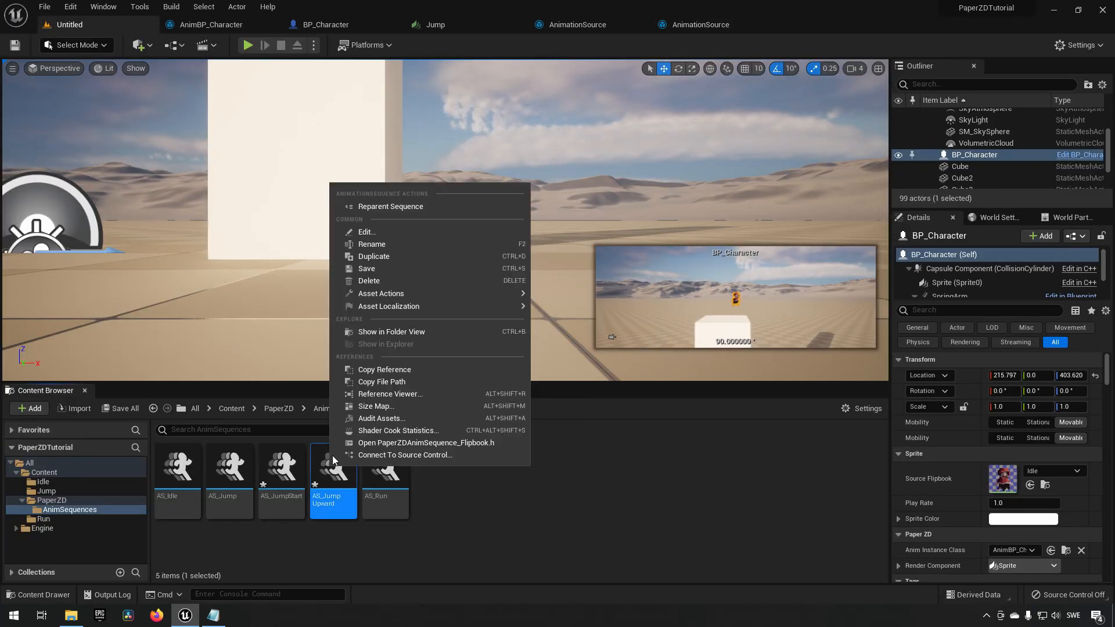
click(418, 259)
key(Right)
key(BackSpace)
key(BackSpace)
key(BackSpace)
key(BackSpace)
key(BackSpace)
key(BackSpace)
key(BackSpace)
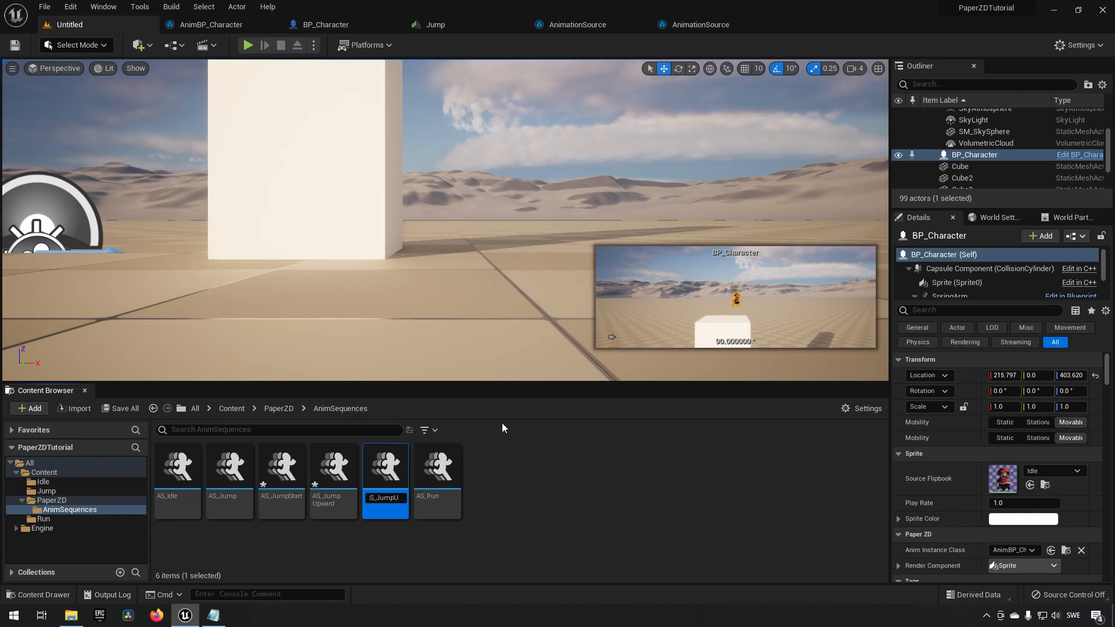
text(ToFall)
key(Return)
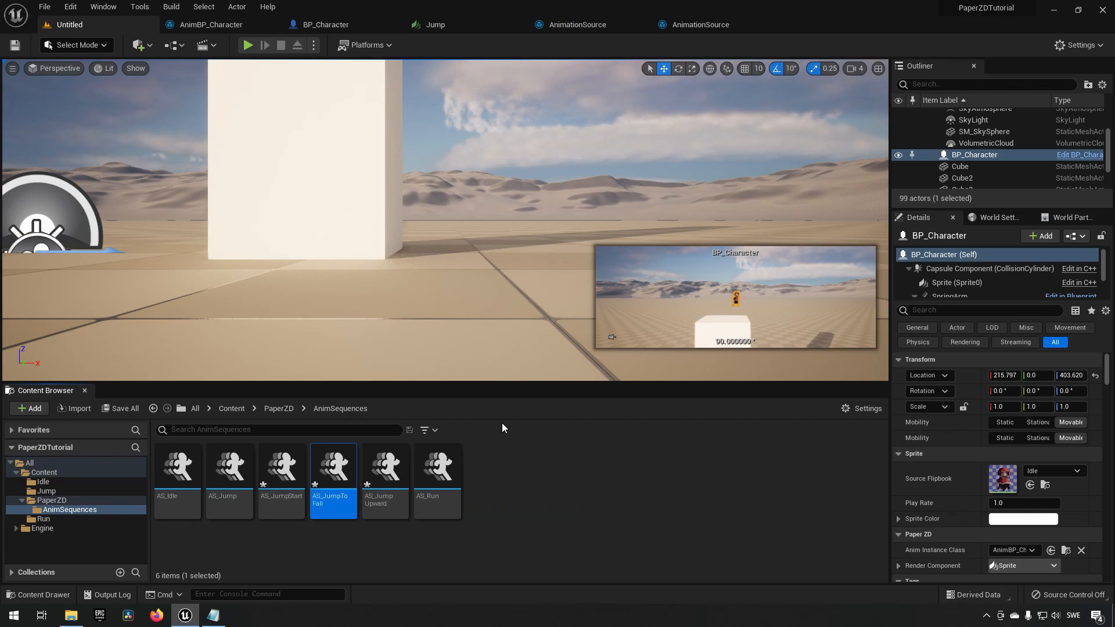
Open AS_JumpToFall and set its animation data to the JumpingToFall flipbook.
double_click(344, 470)
click(1050, 130)
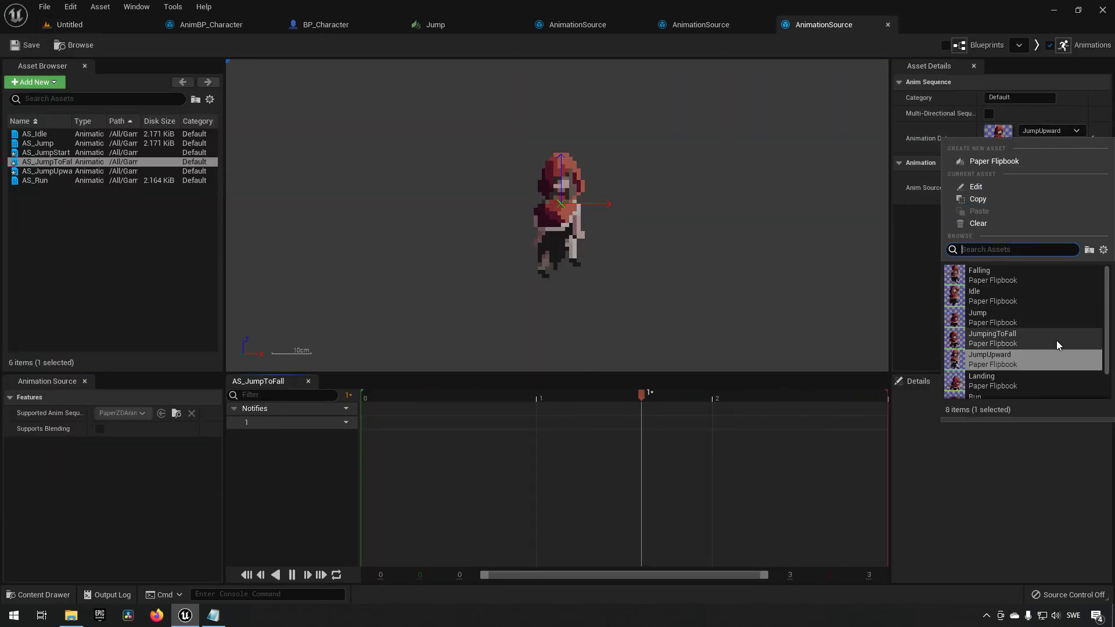
scroll(1057, 340, down, 1)
click(1045, 323)
click(138, 29)
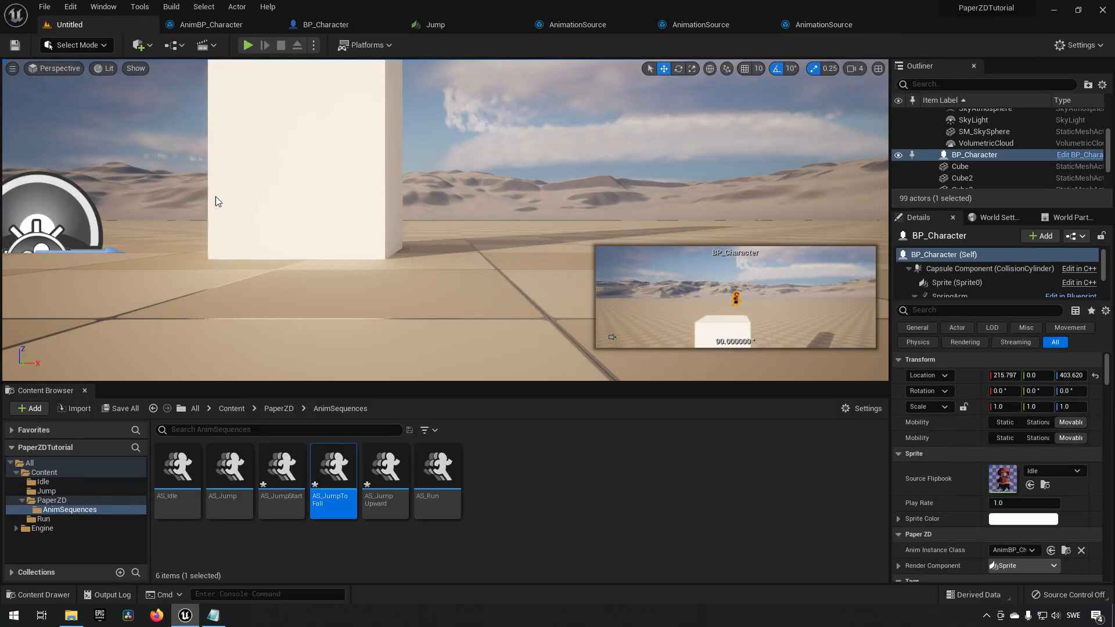
Duplicate AS_JumpToFall and name the copy AS_Falling.
right_click(343, 485)
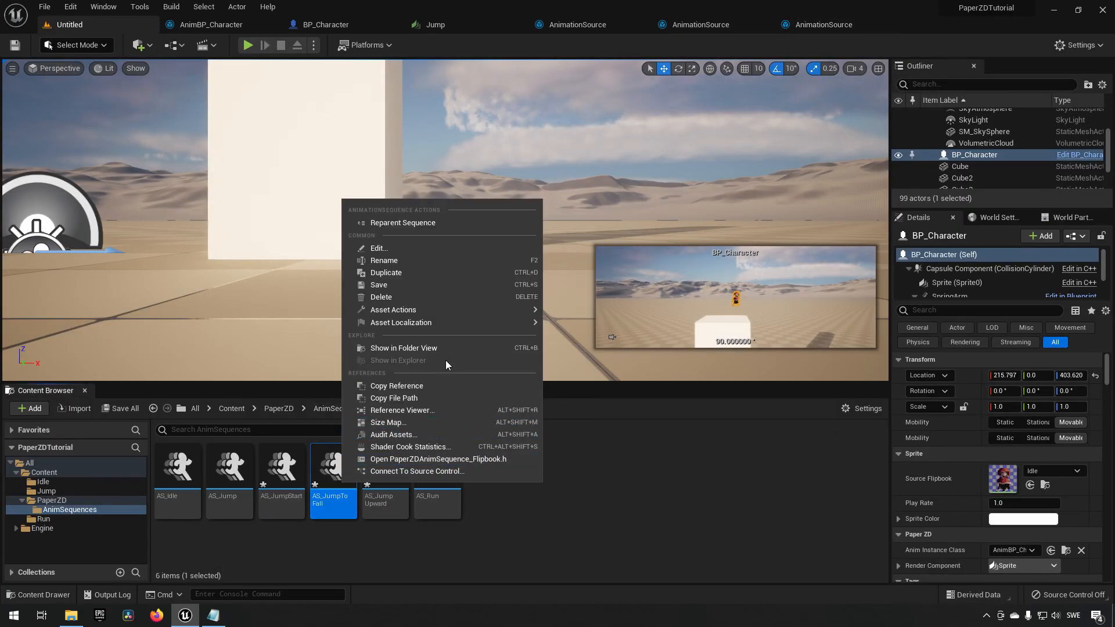
click(457, 272)
key(BackSpace)
key(BackSpace)
key(BackSpace)
key(BackSpace)
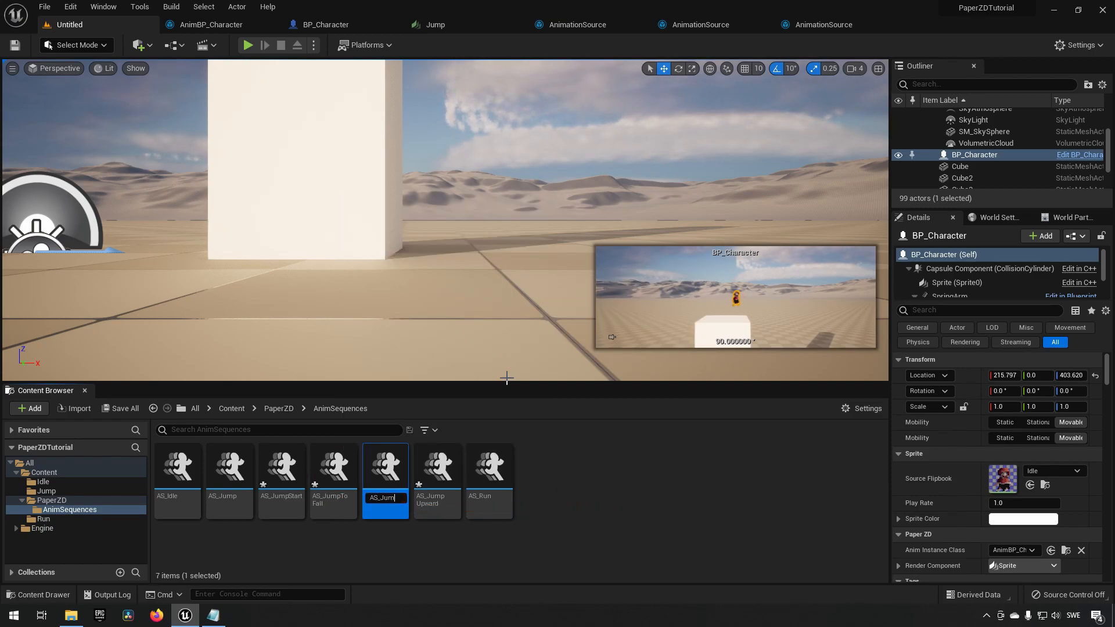
text(Falling)
key(Return)
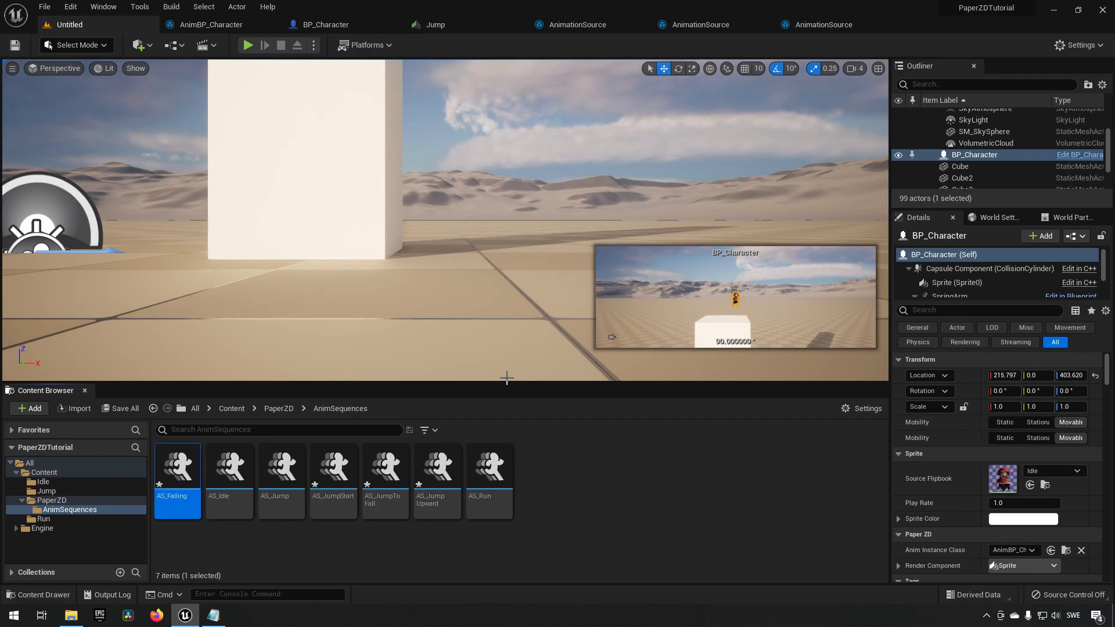
Open AS_Falling and set its animation data to the Falling flipbook.
key(Return)
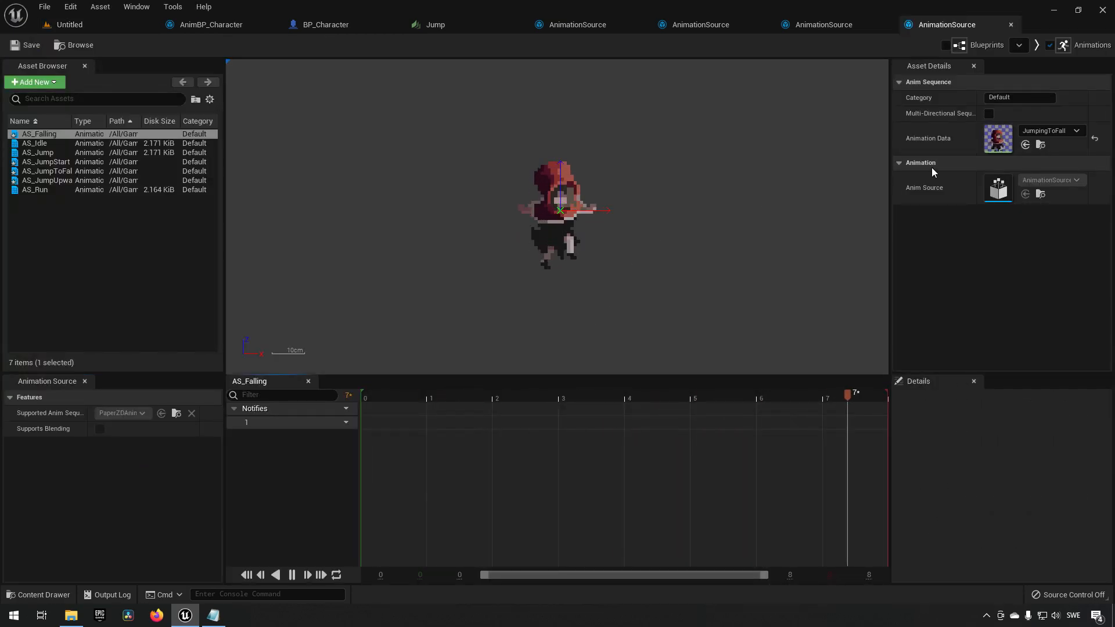
click(1062, 130)
click(1022, 276)
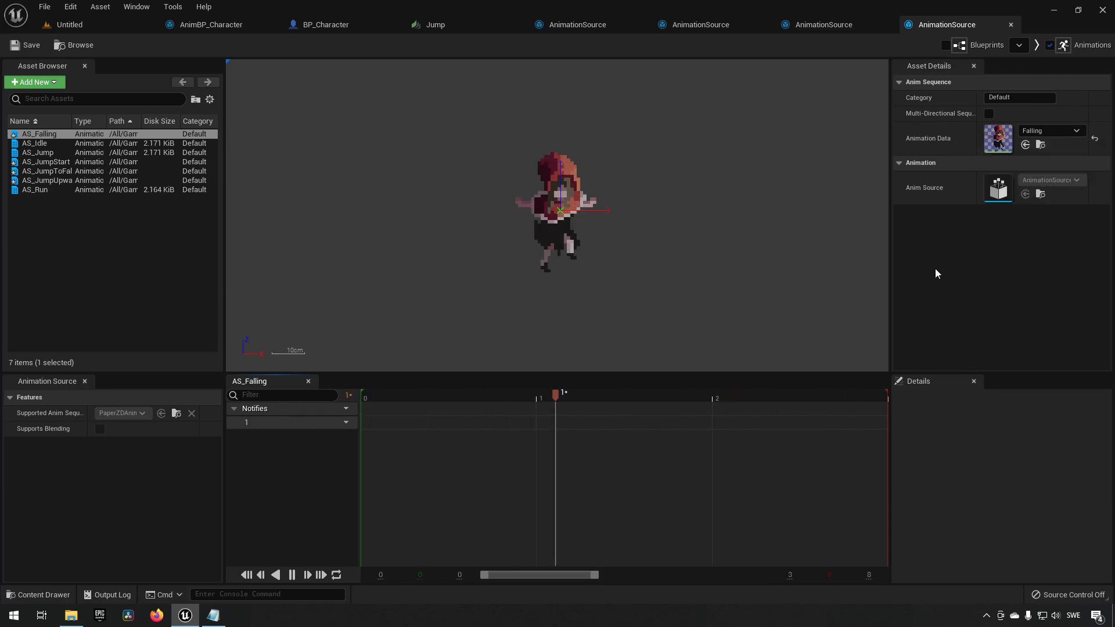
Duplicate AS_Falling and name the copy AS_Landing.
click(110, 24)
right_click(174, 467)
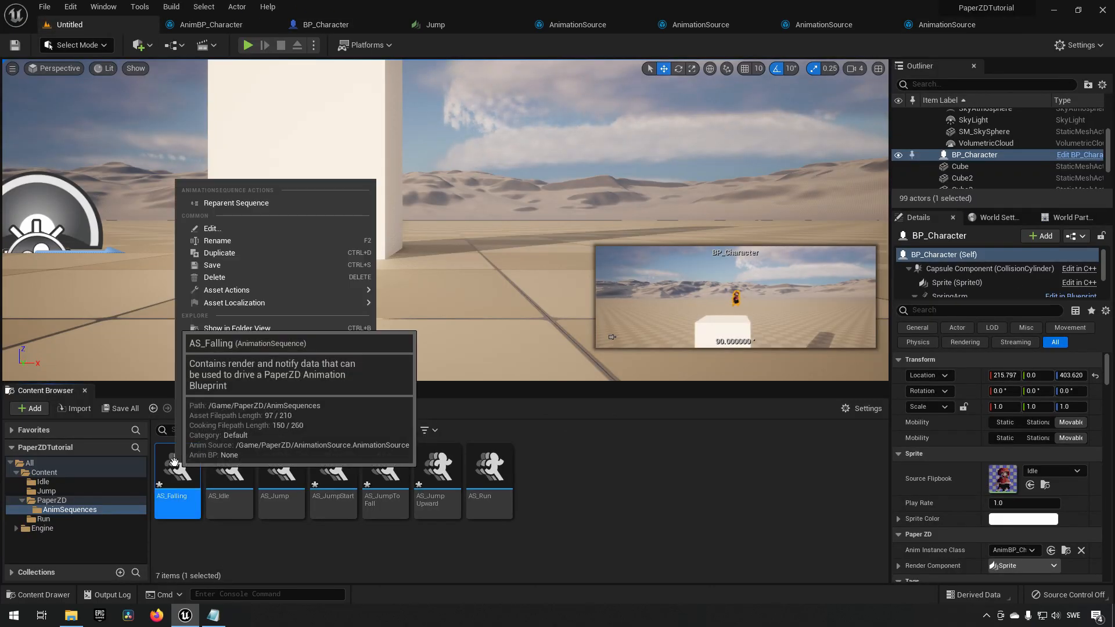
click(292, 254)
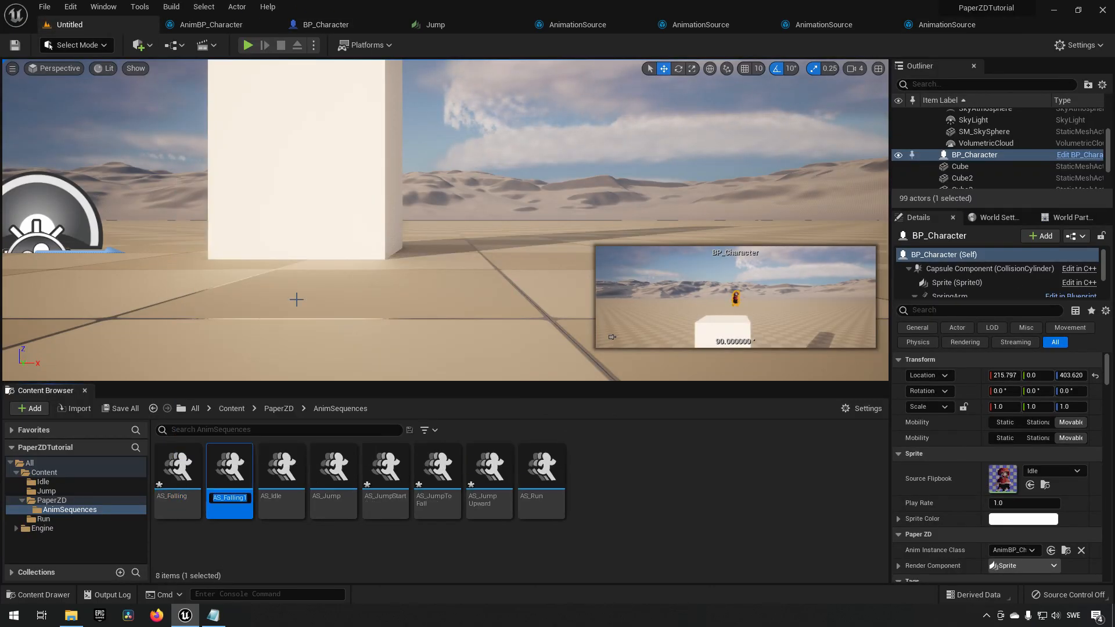
key(BackSpace)
key(BackSpace)
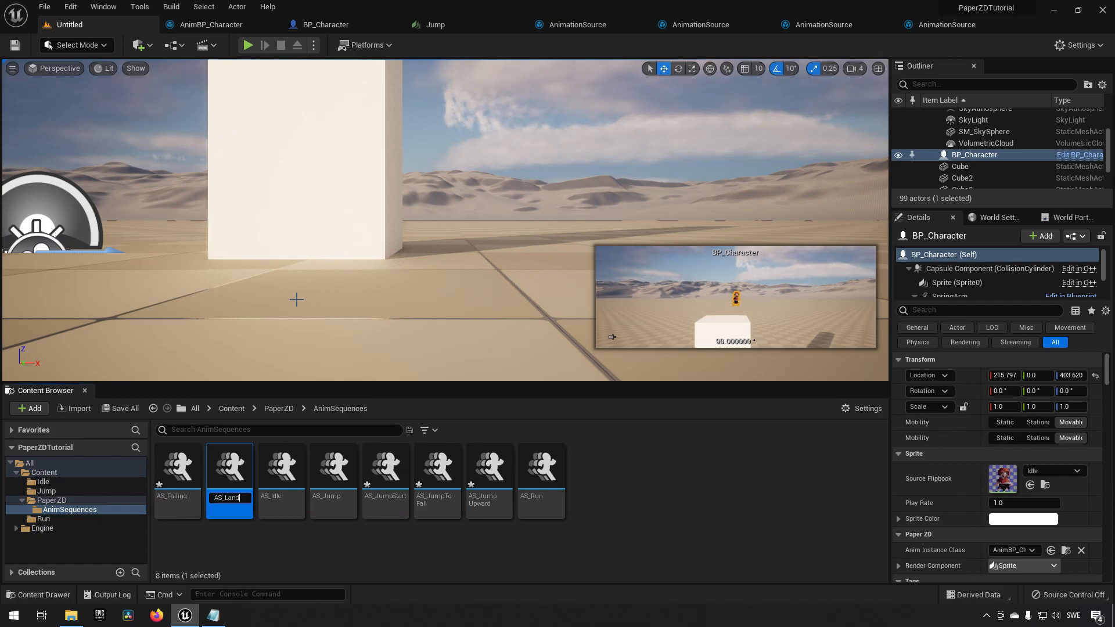
key(Return)
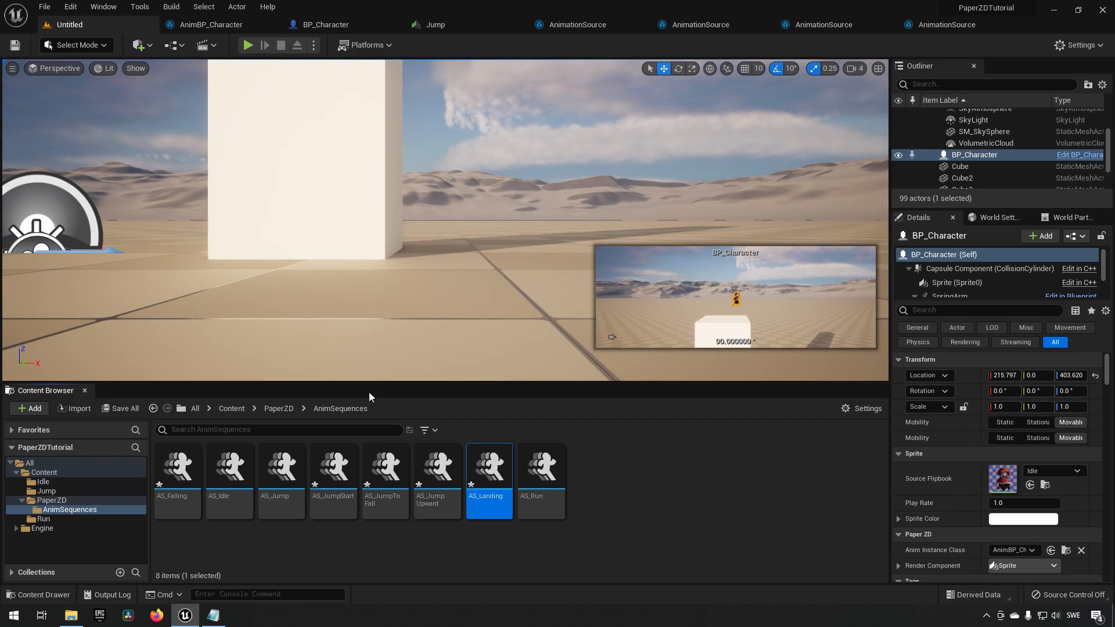
Open AS_Landing and set its animation data to the Landing flipbook.
double_click(481, 469)
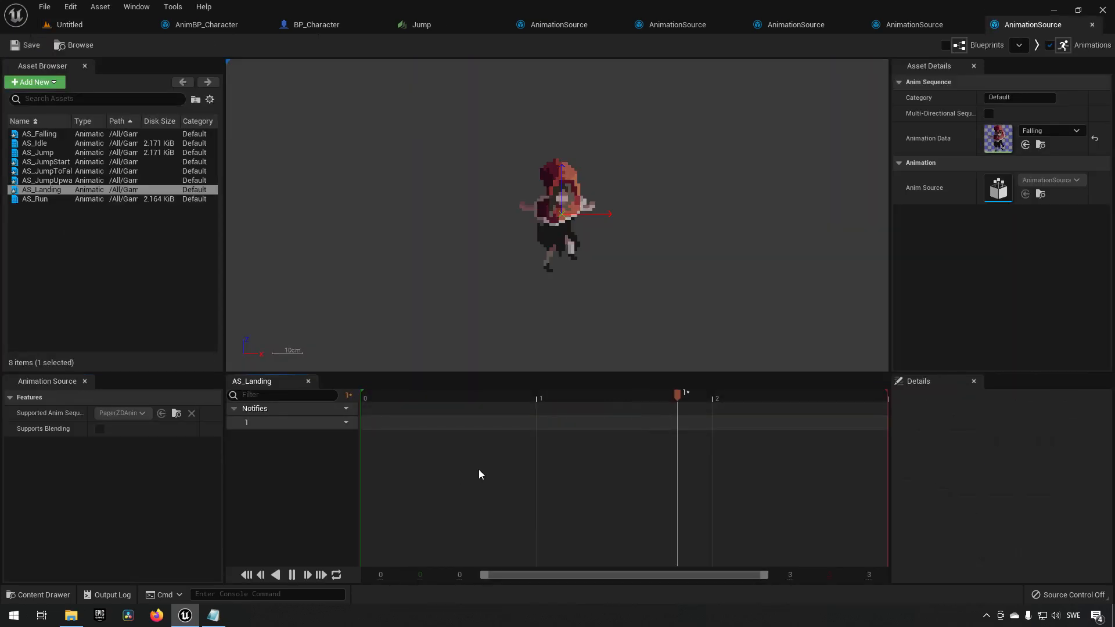
click(1043, 131)
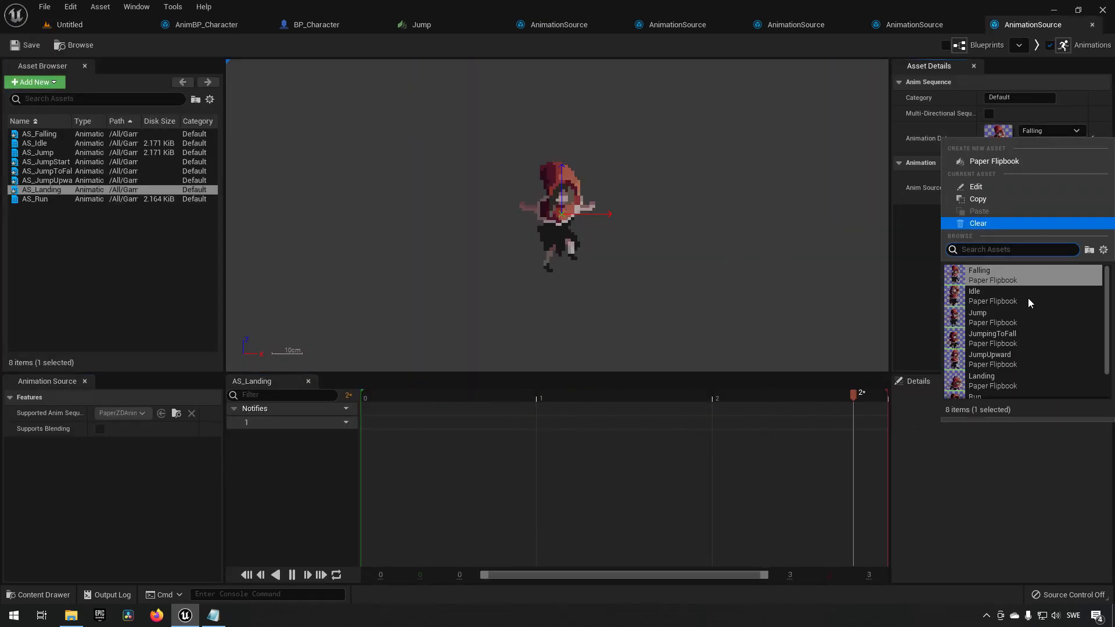
click(1015, 382)
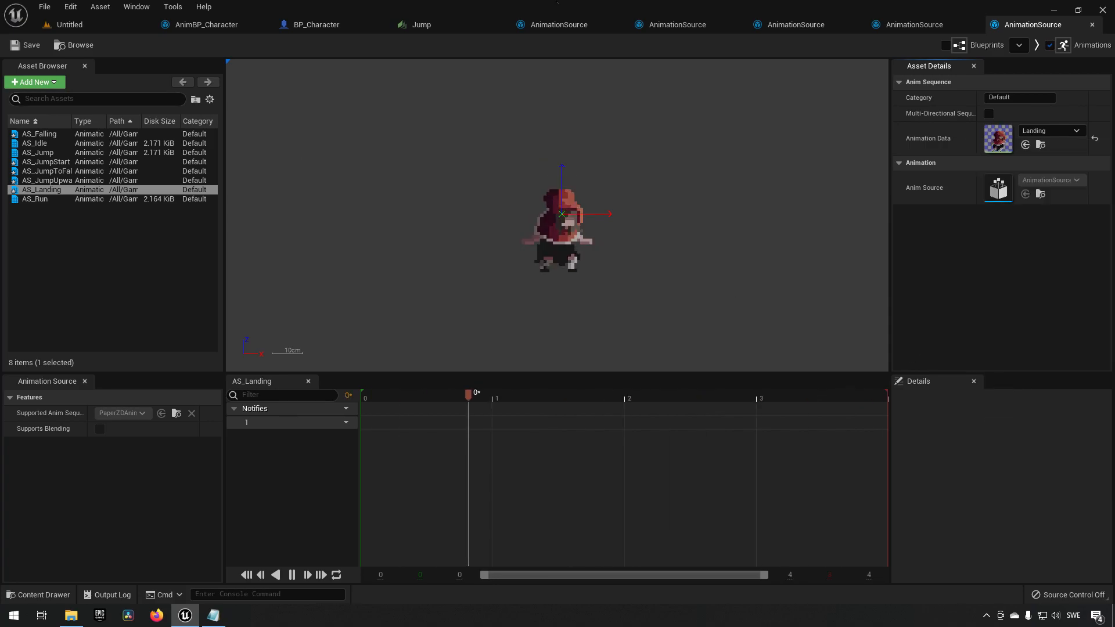
click(75, 25)
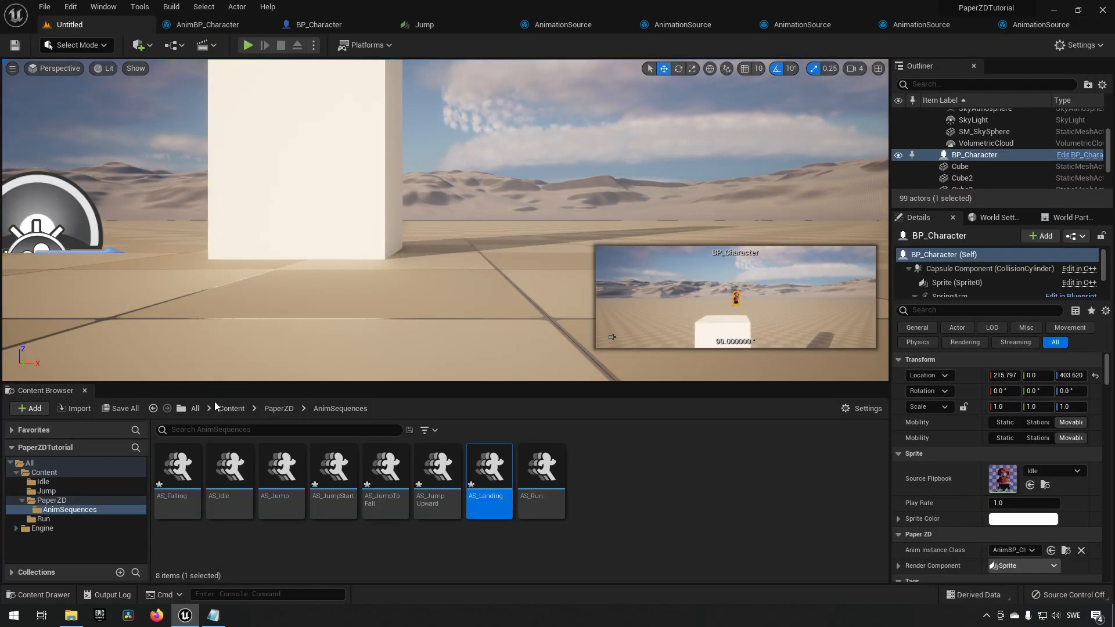
Save all five new jump animation sequences.
click(121, 411)
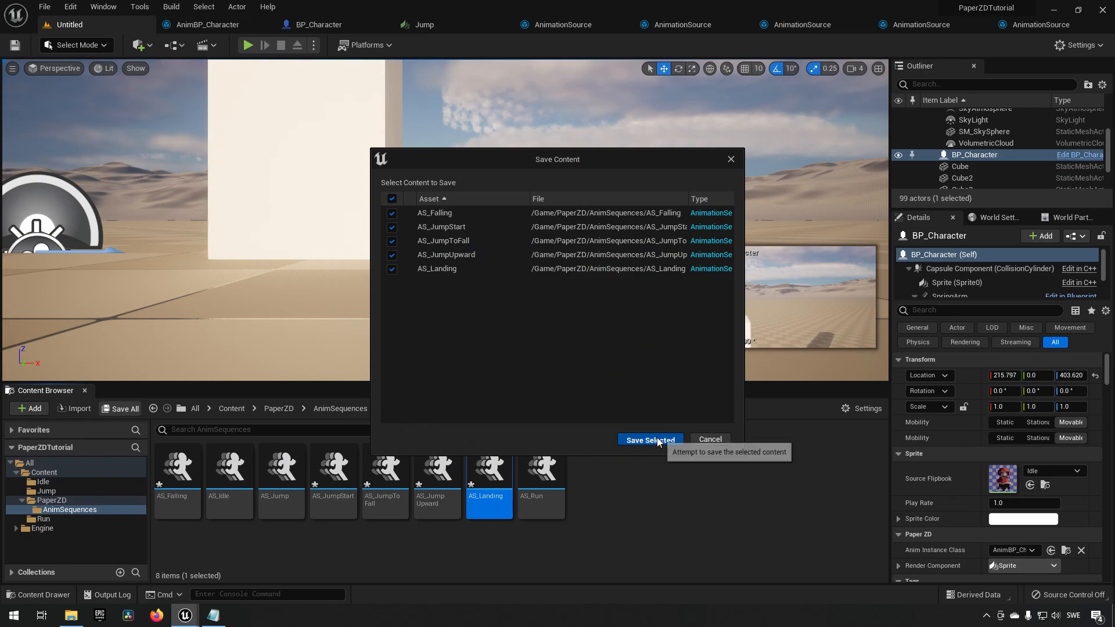
click(646, 438)
click(682, 491)
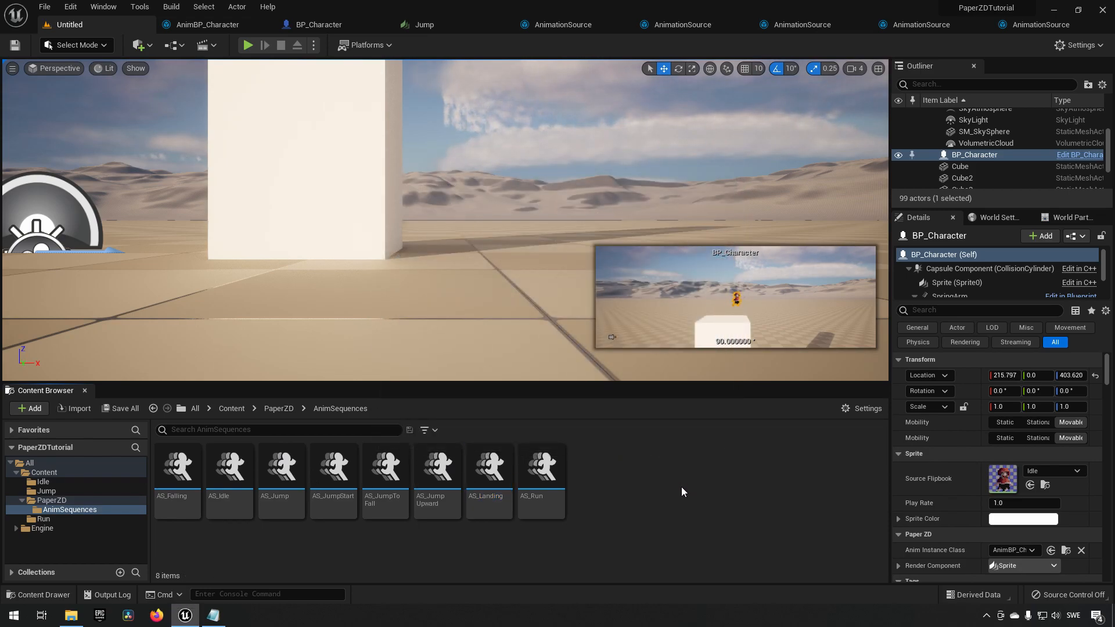
Preview each of the new jump animation sequences in the animation editor.
double_click(178, 471)
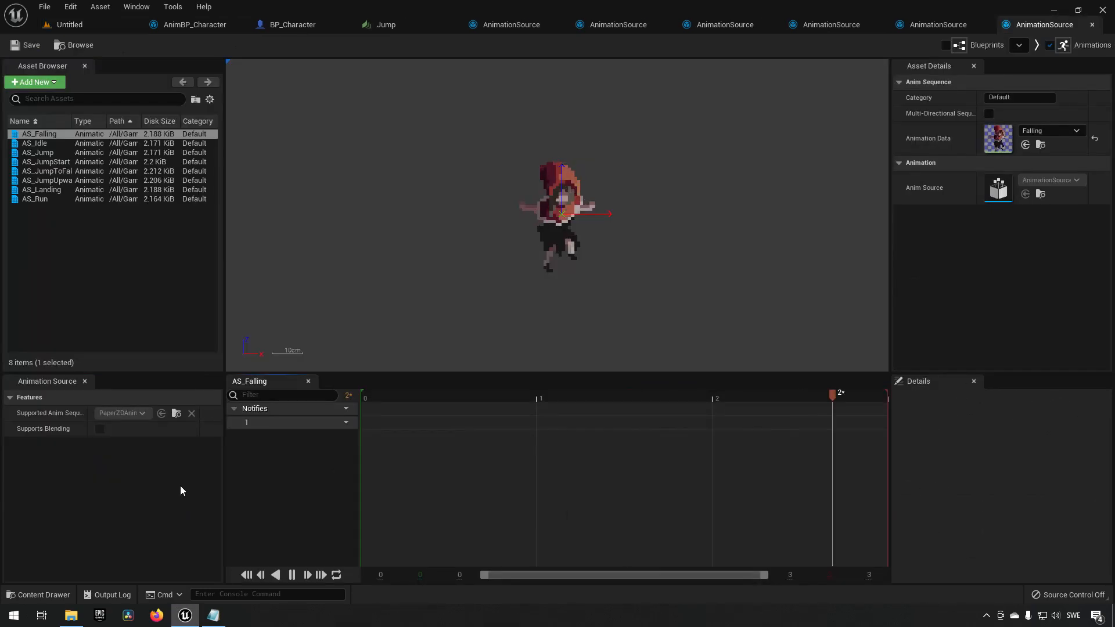
click(64, 162)
click(47, 171)
click(58, 181)
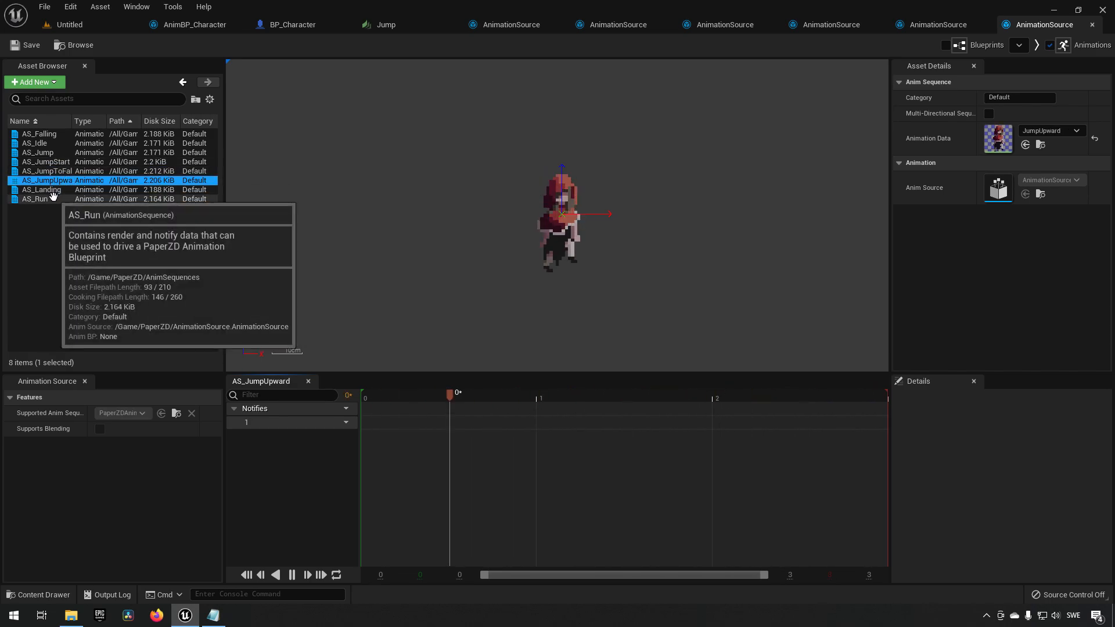
click(58, 134)
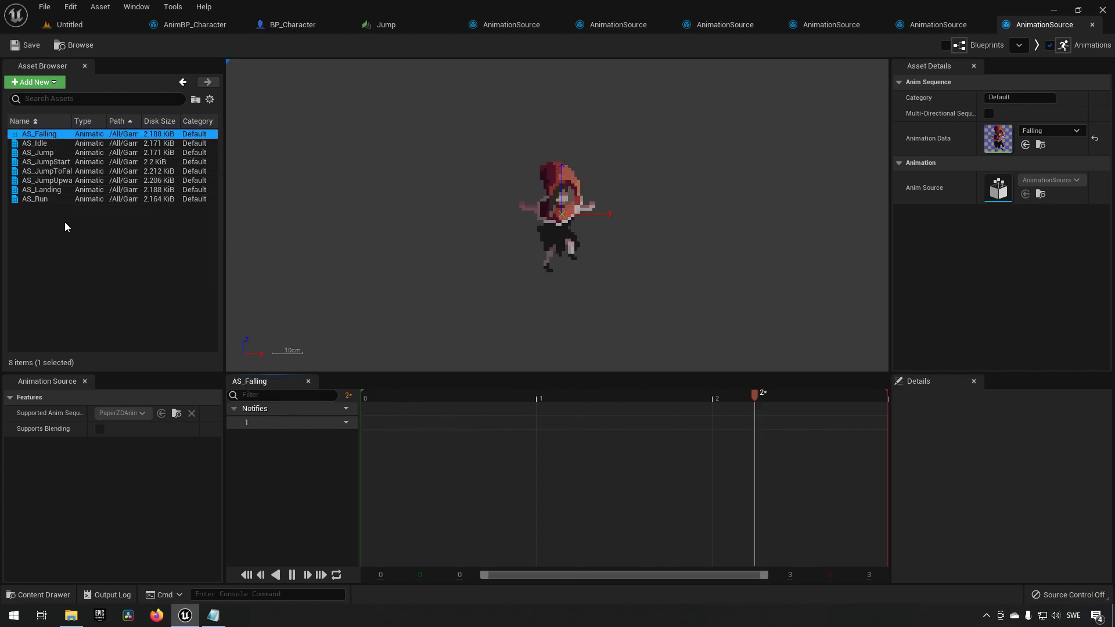
click(62, 192)
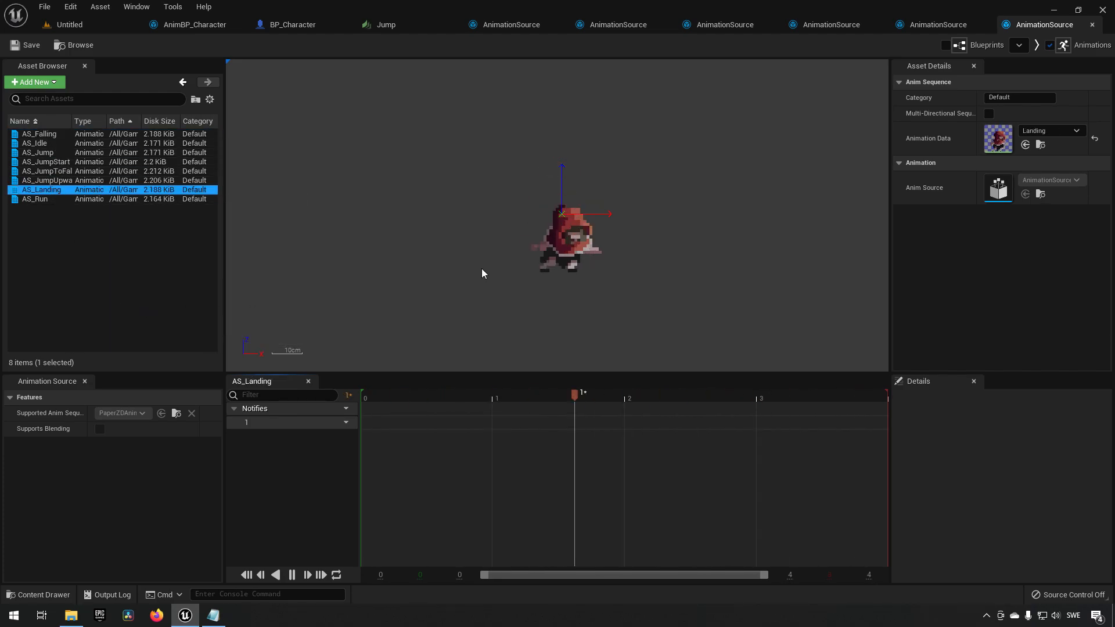
click(92, 25)
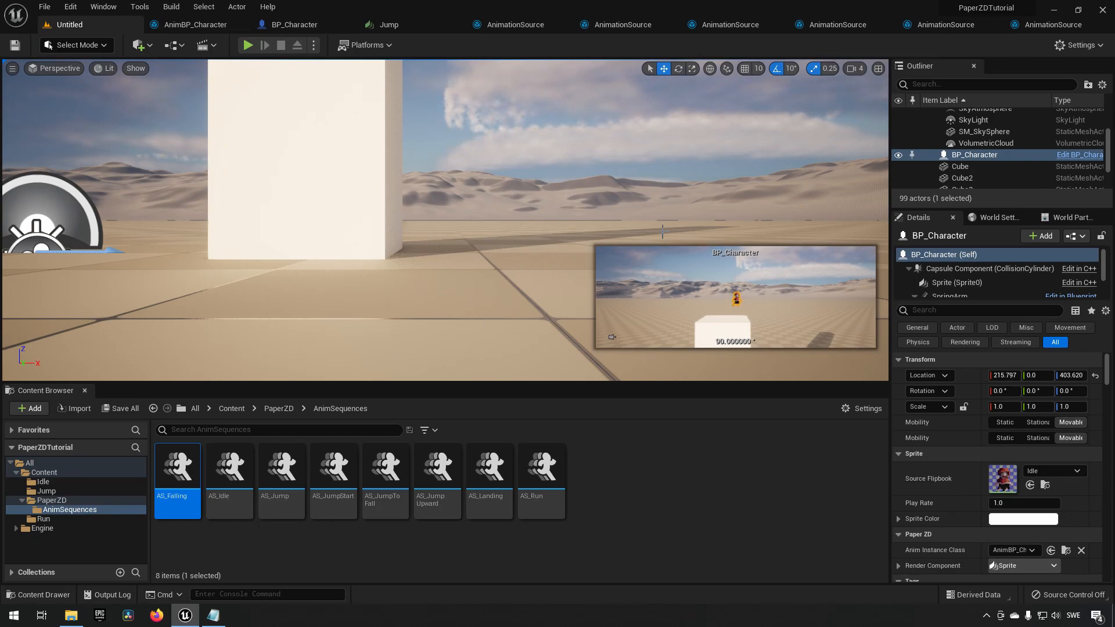
Open the animation blueprint's state machine and move the Jumping state node higher up.
click(203, 24)
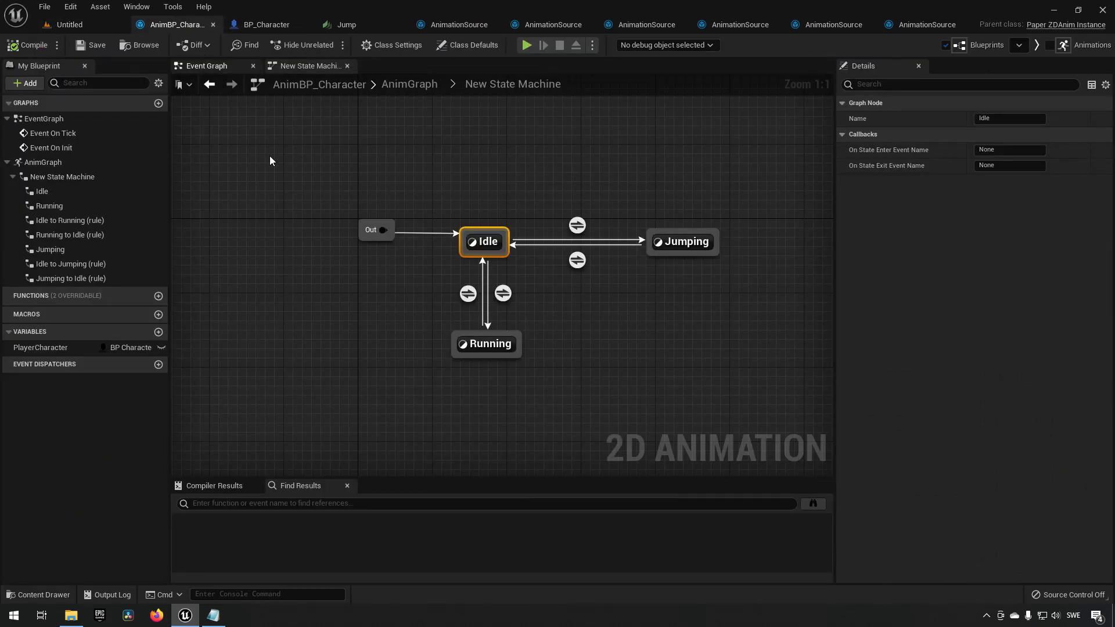
right_drag(686, 298, 556, 375)
drag(572, 350, 626, 408)
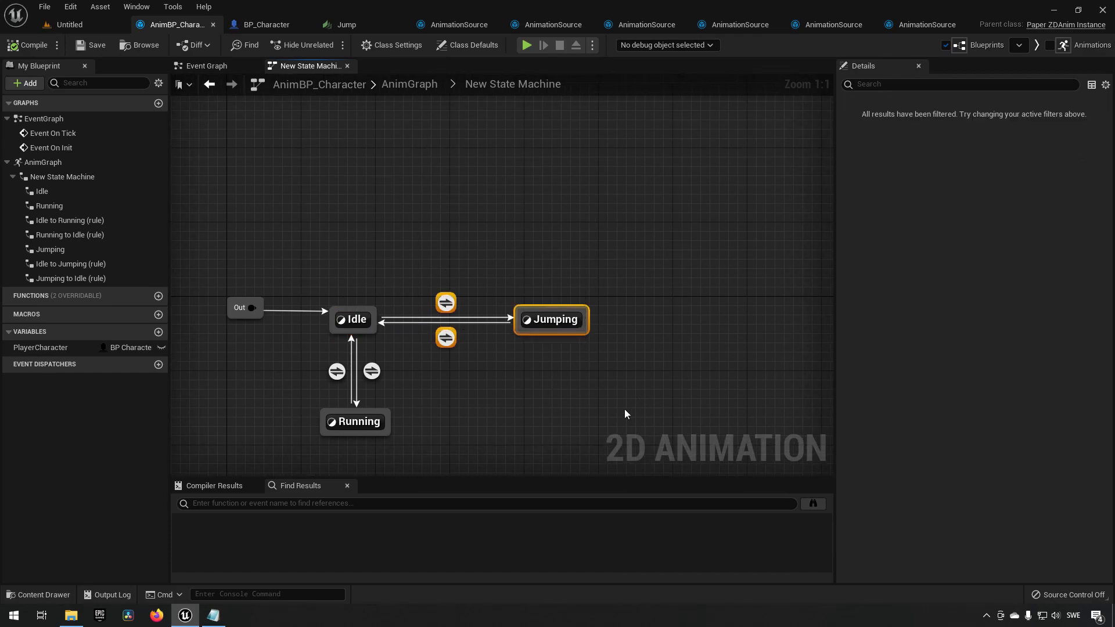
drag(555, 317, 585, 161)
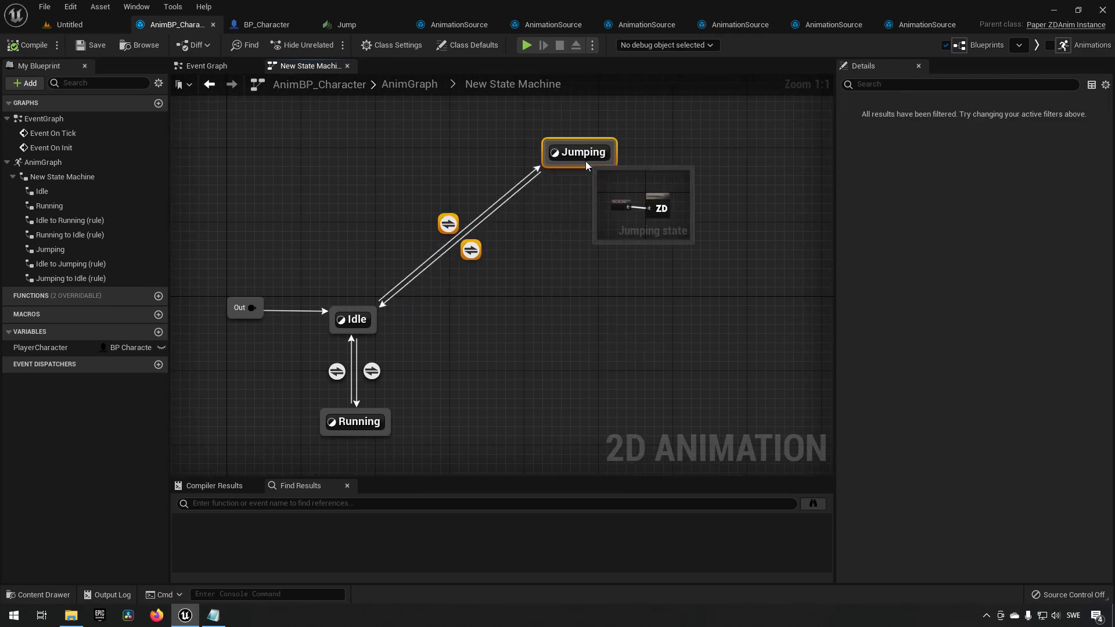
right_drag(525, 300, 511, 305)
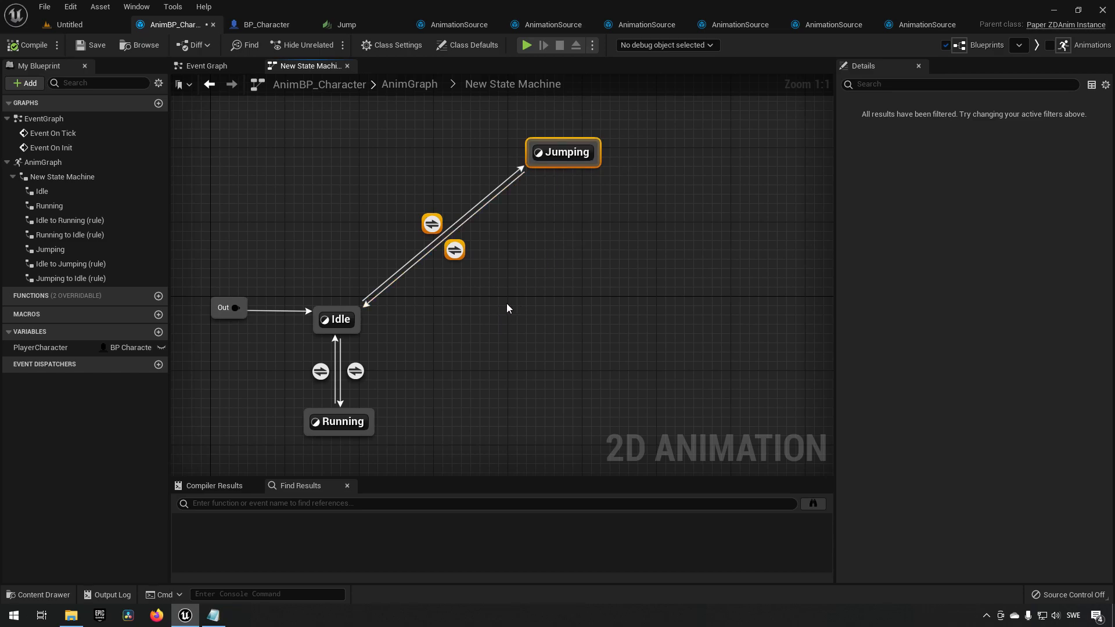
Add a new animation state to the state machine and name it Jump.
right_click(507, 304)
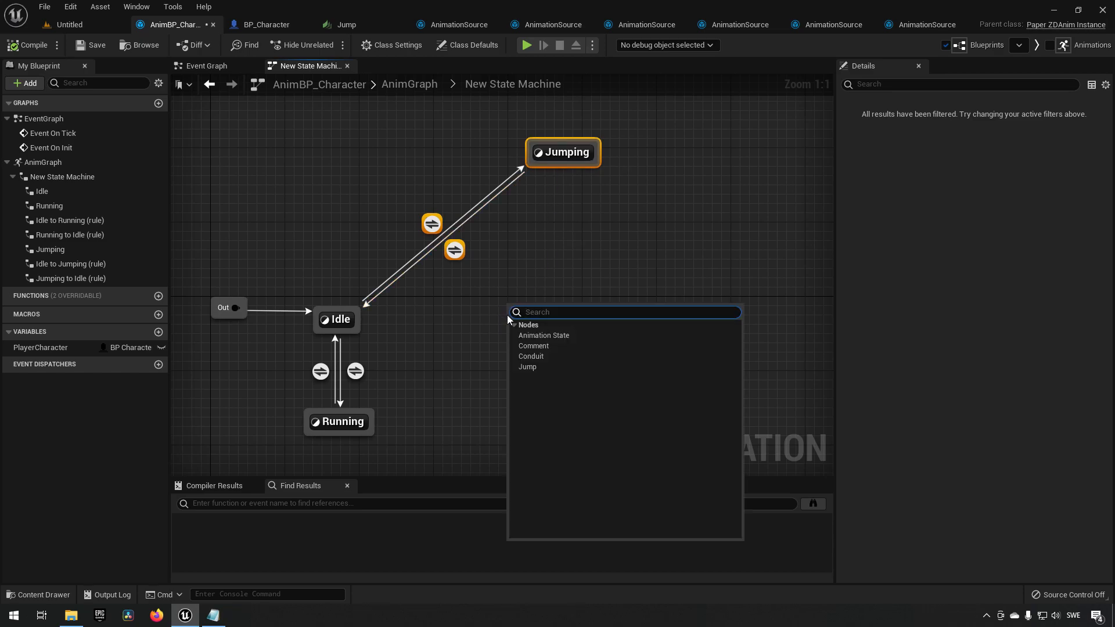
click(537, 334)
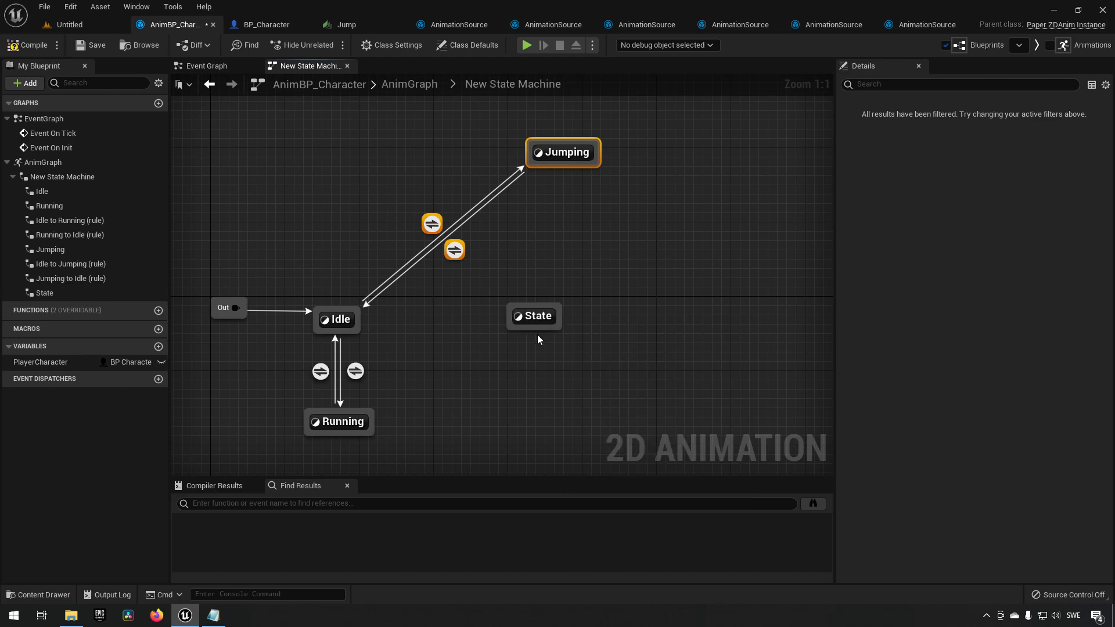
click(529, 311)
key(F2)
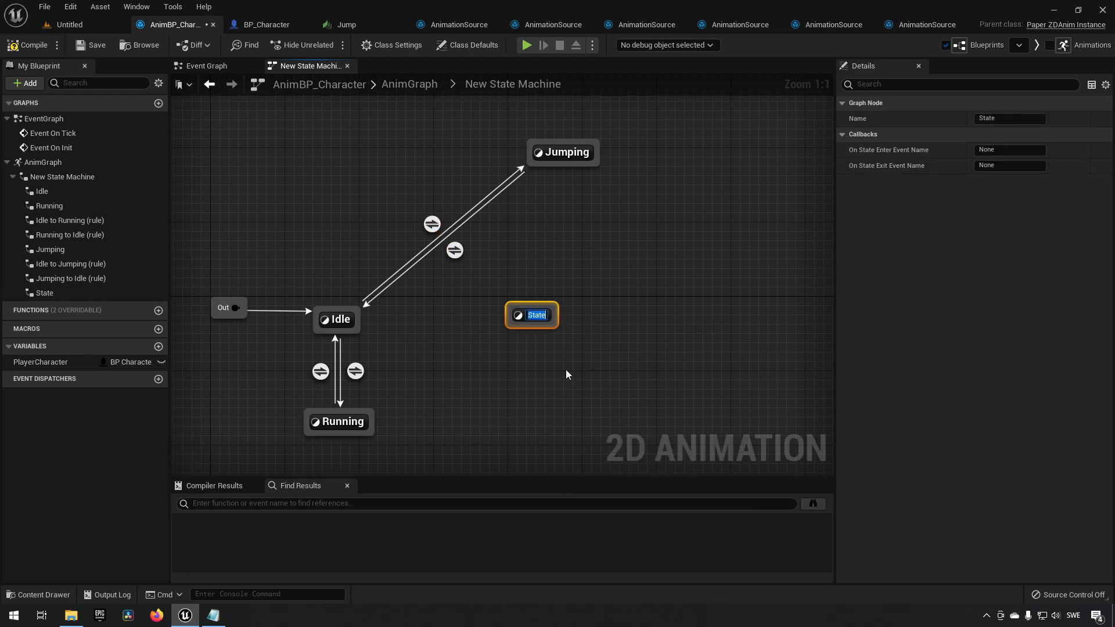
text(Jump)
key(Return)
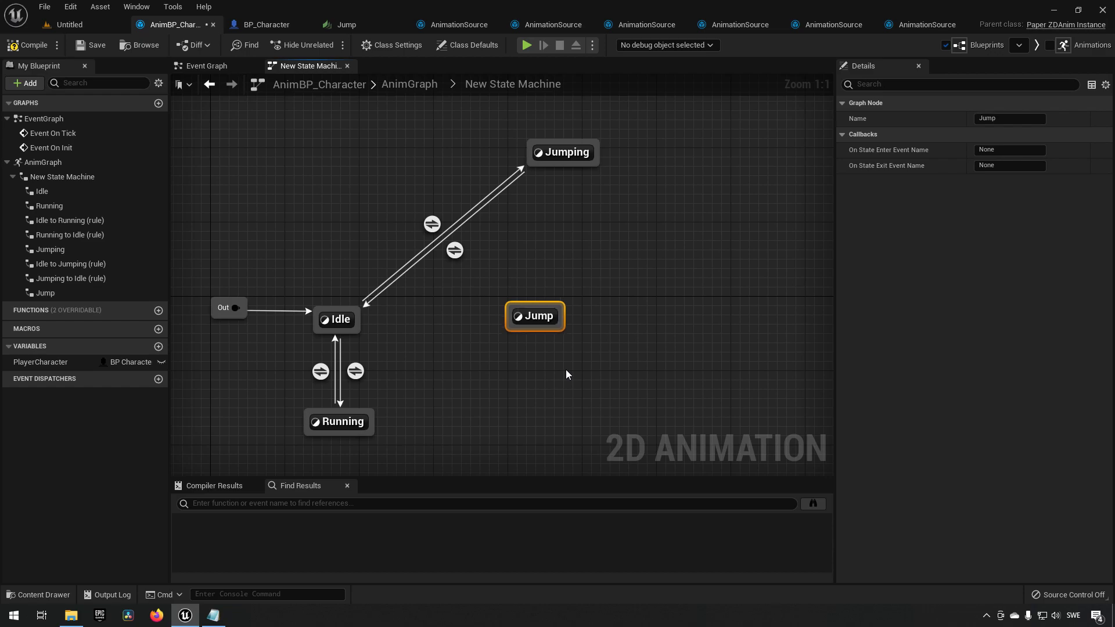
Add another animation state named Falling and place it below the Jump state.
right_click(612, 316)
click(627, 347)
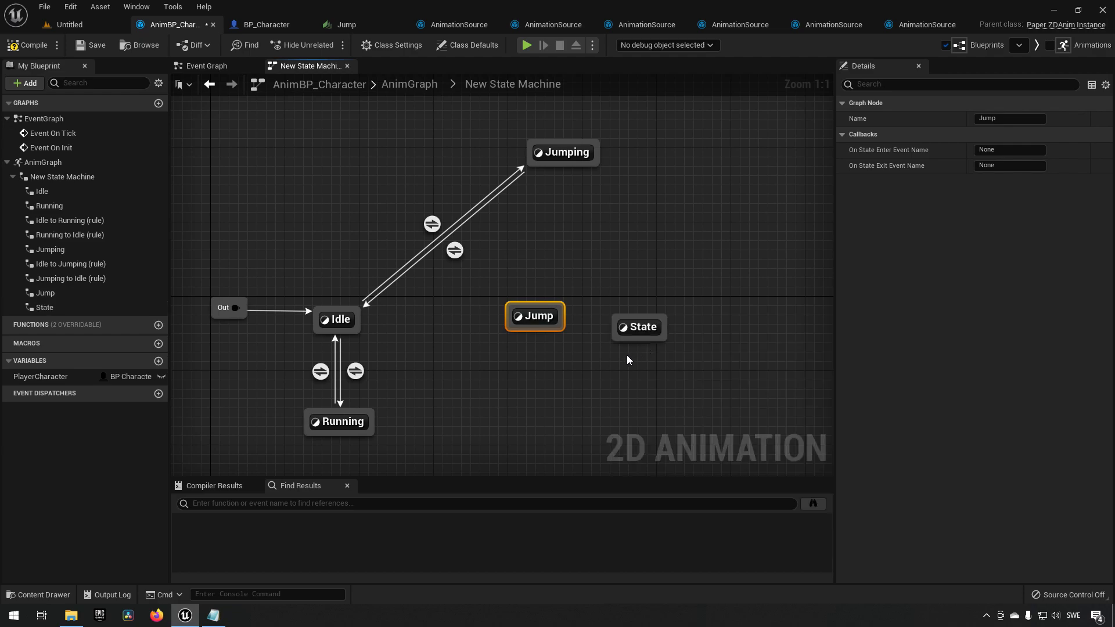
click(642, 327)
key(F2)
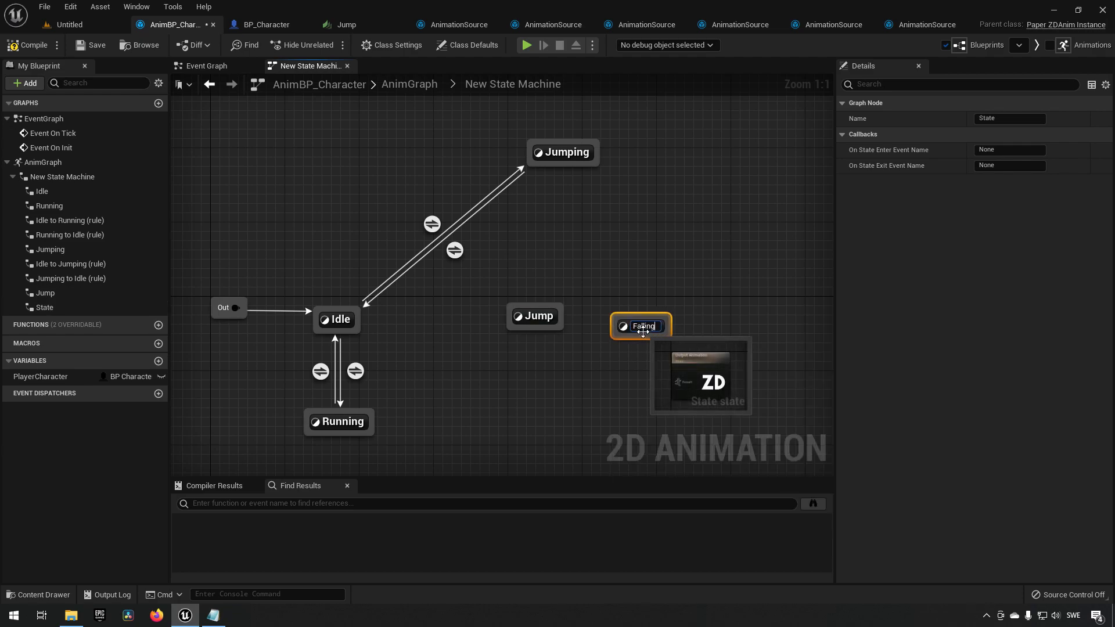
text(Falling)
key(Return)
drag(643, 332, 548, 389)
right_drag(479, 359, 473, 357)
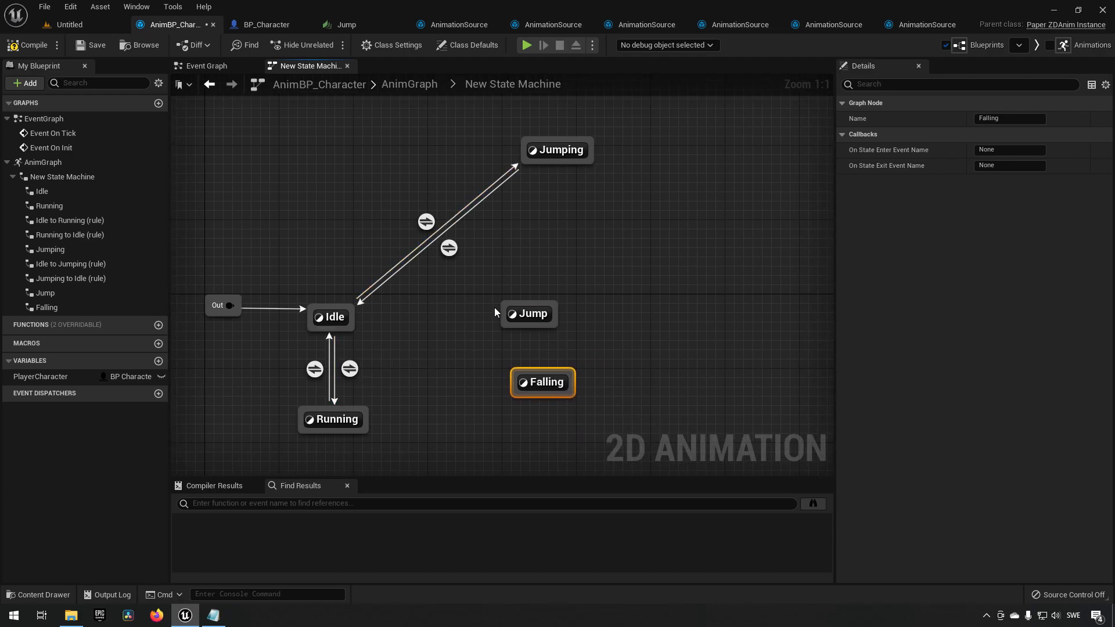
Create an Idle-to-Jump transition and give its rule the Player Character Jumping condition copied from the Idle to Jumping rule.
drag(353, 315, 505, 311)
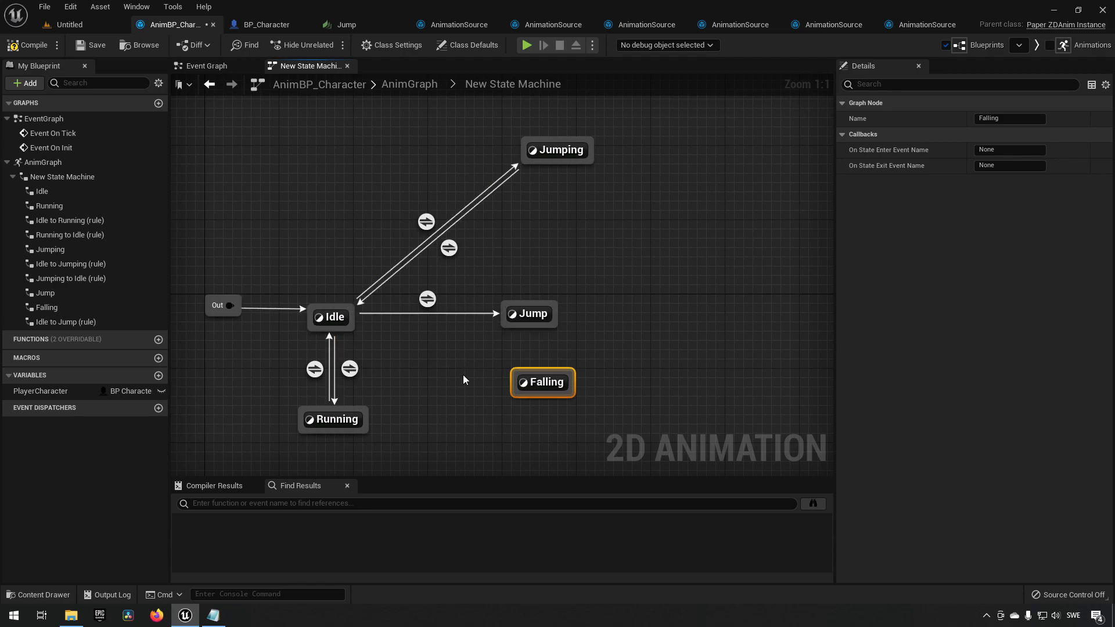
double_click(426, 222)
drag(348, 194, 580, 330)
click(519, 328)
key(alt+Left)
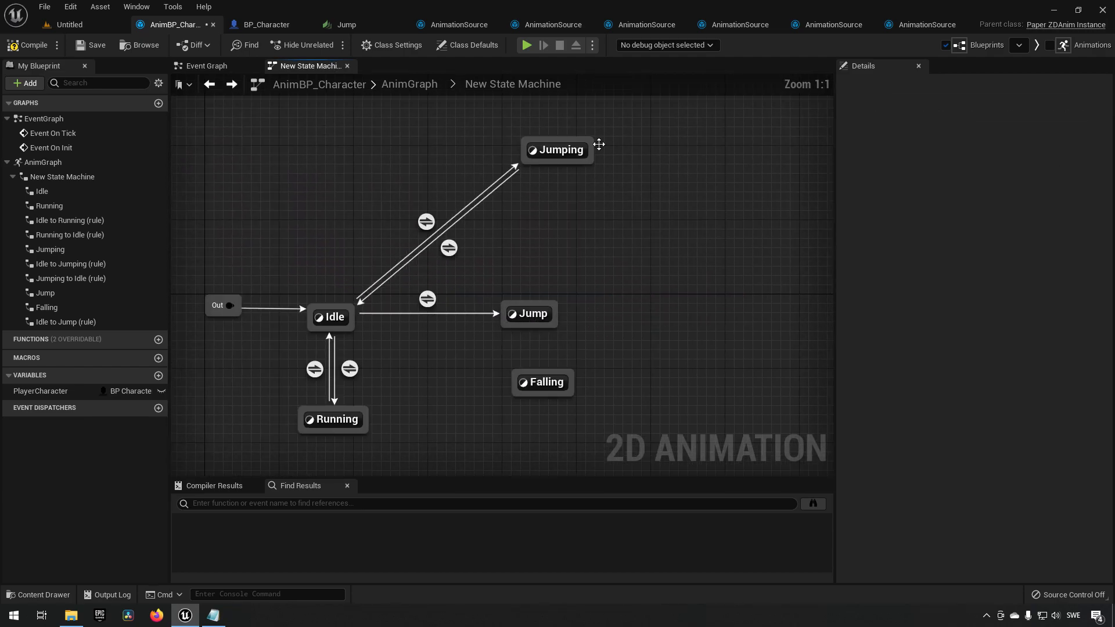
double_click(427, 300)
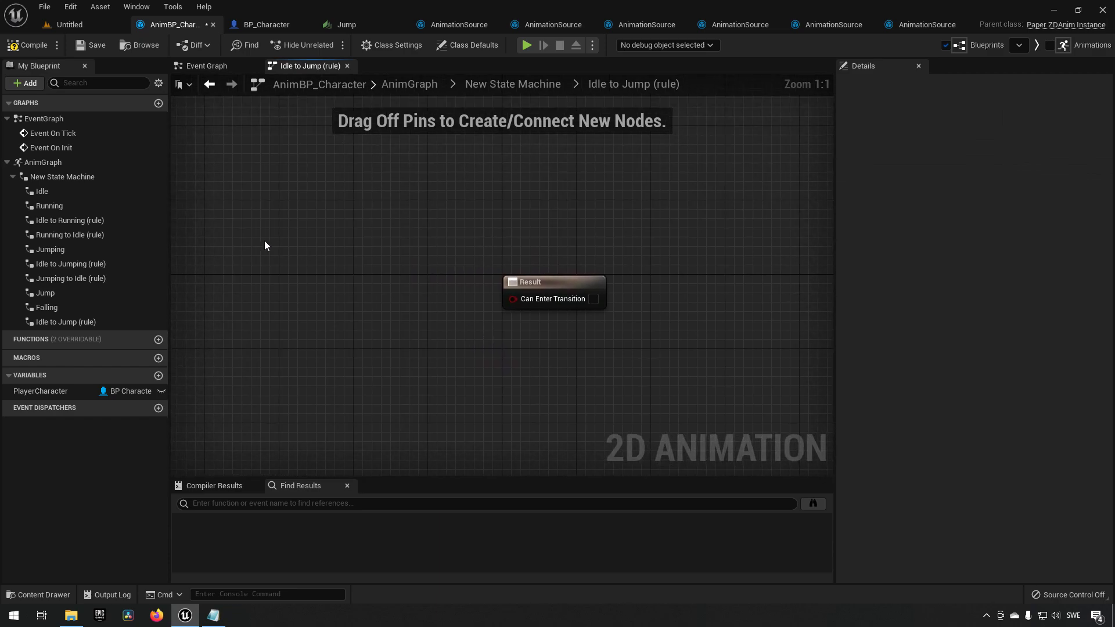
key(ctrl+v)
drag(545, 305, 534, 298)
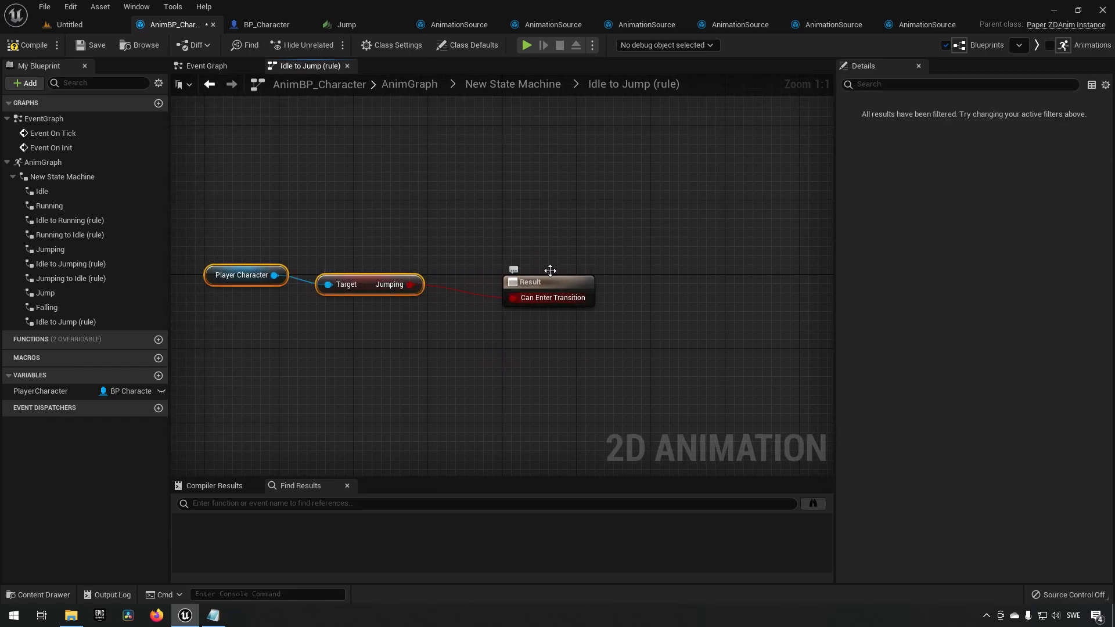
click(566, 224)
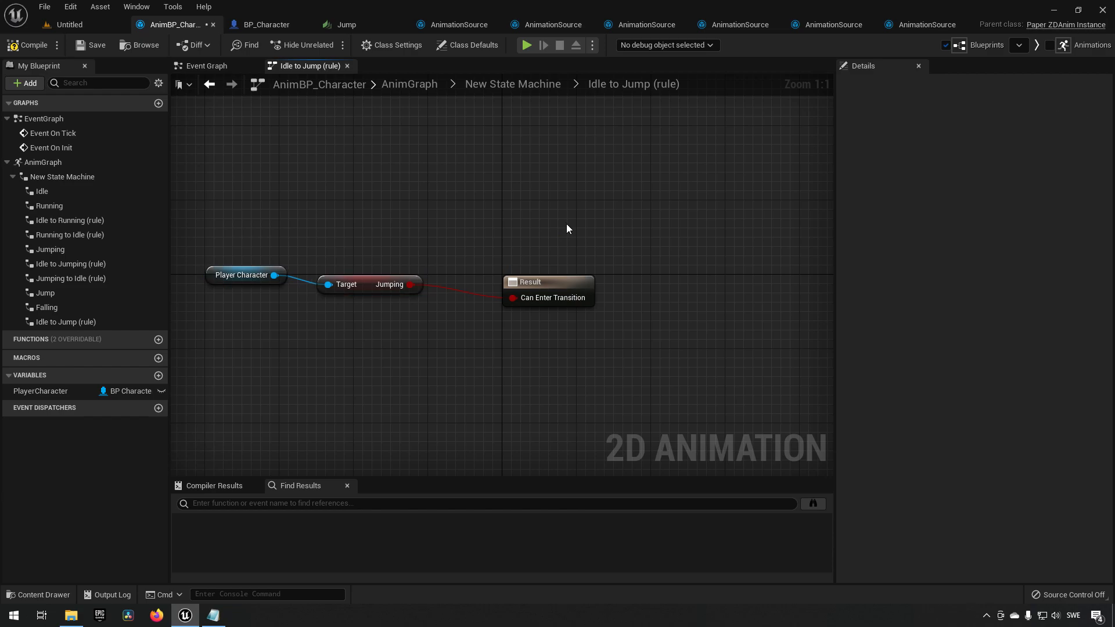
click(531, 89)
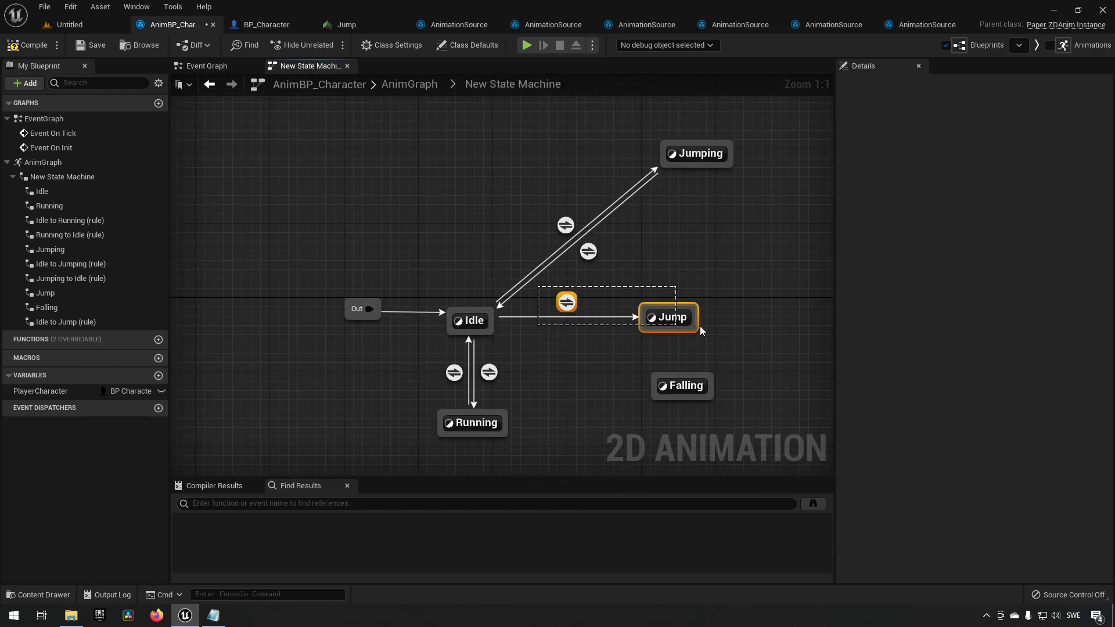
Create a transition from the Jump state back to Idle.
drag(697, 330, 673, 354)
click(625, 348)
right_drag(587, 353, 561, 333)
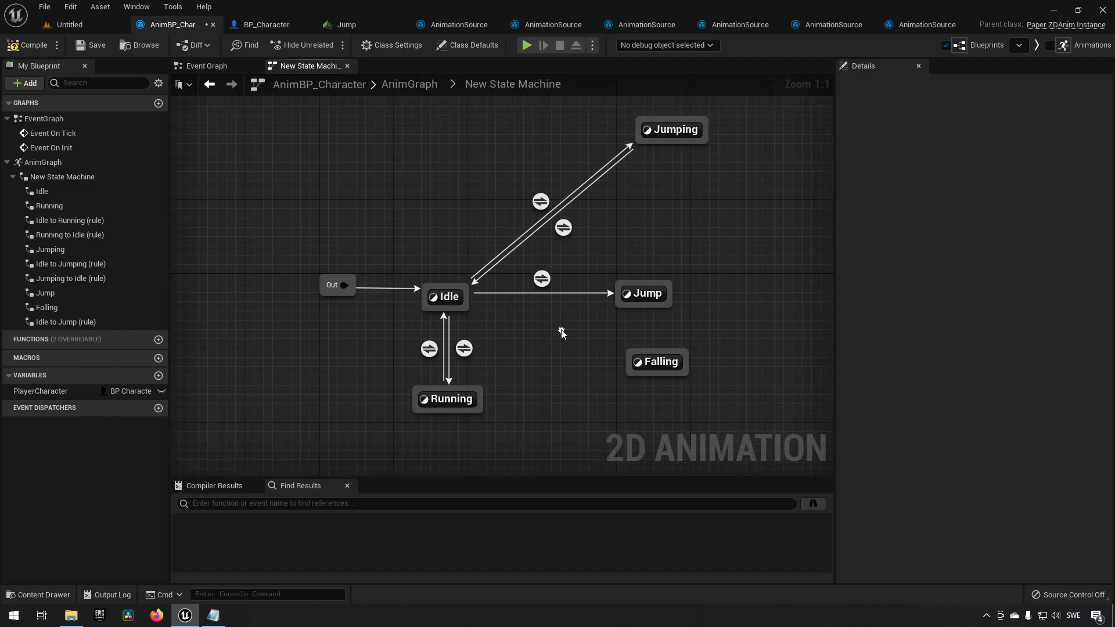
drag(632, 308, 534, 332)
click(514, 311)
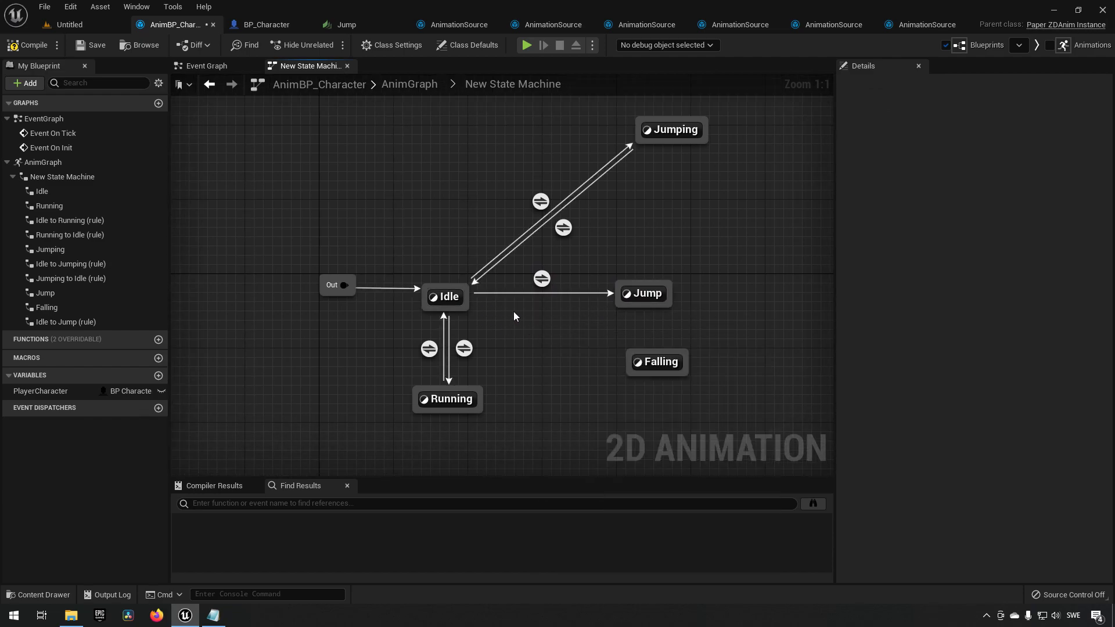
click(563, 227)
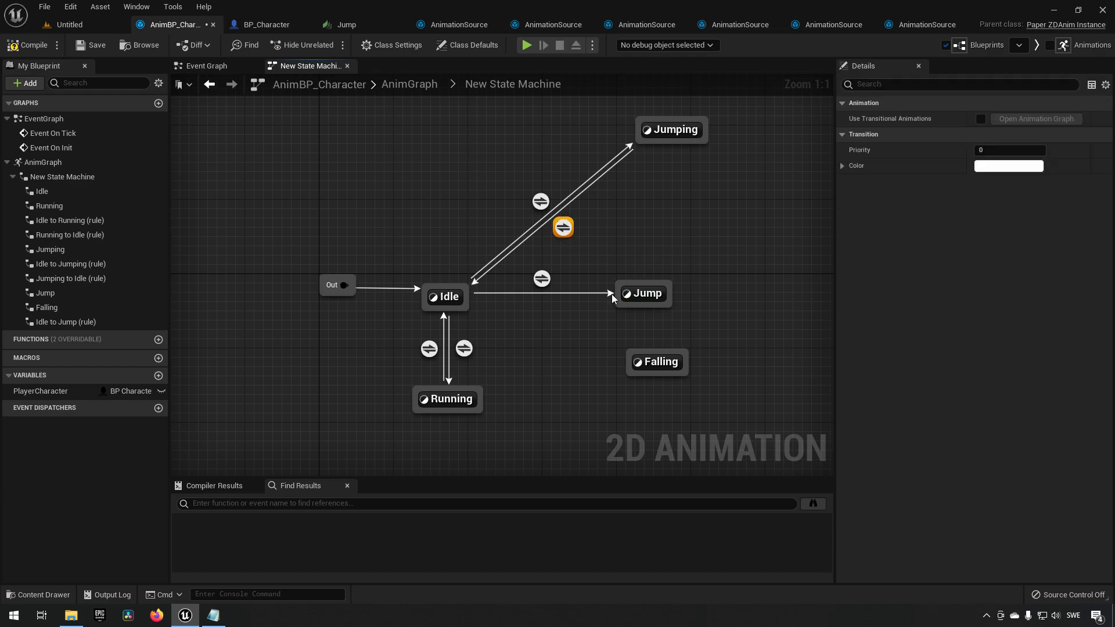
drag(622, 302, 470, 304)
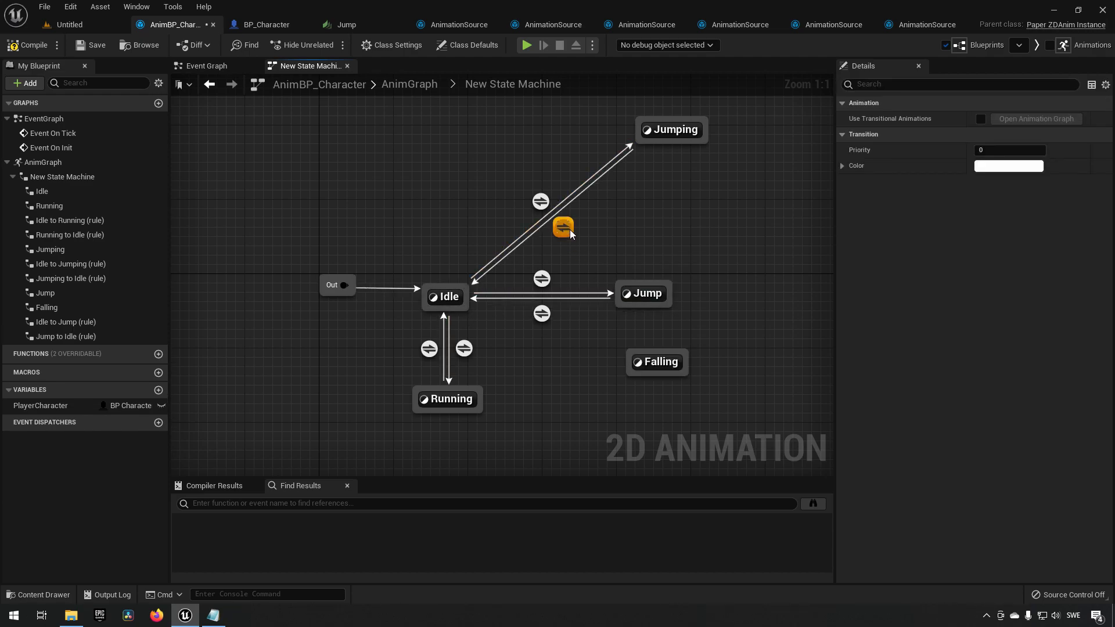
Copy the Is Walking condition from the Jumping to Idle rule into the Jump to Idle rule, connect it, and compile.
double_click(564, 229)
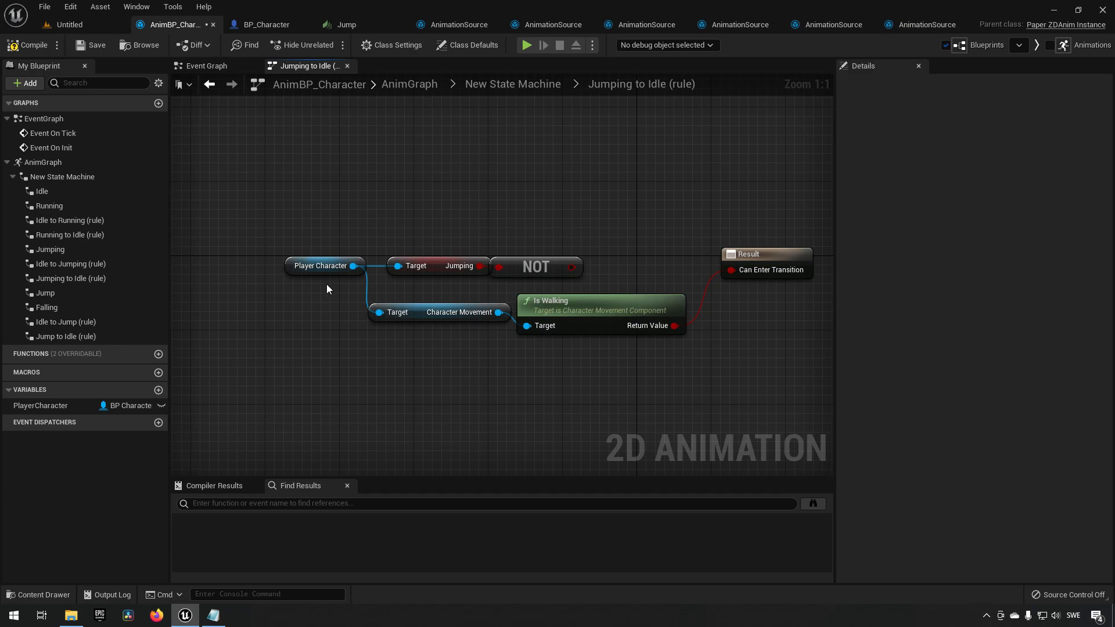
click(326, 272)
shift+drag(332, 307, 676, 349)
click(603, 352)
key(alt+Left)
click(541, 314)
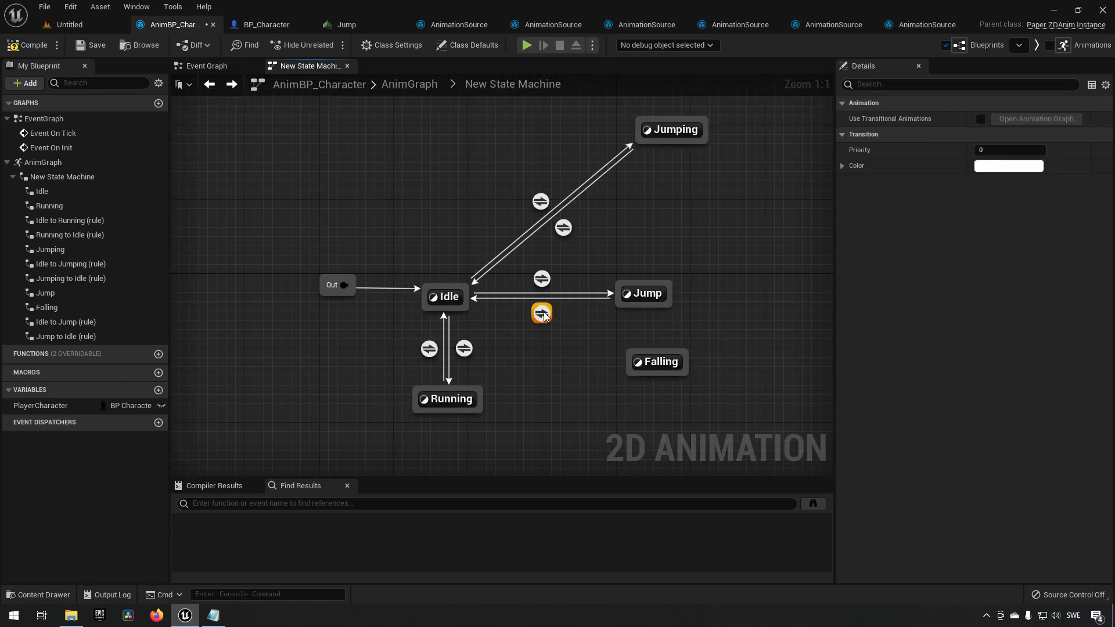
double_click(541, 314)
key(ctrl+v)
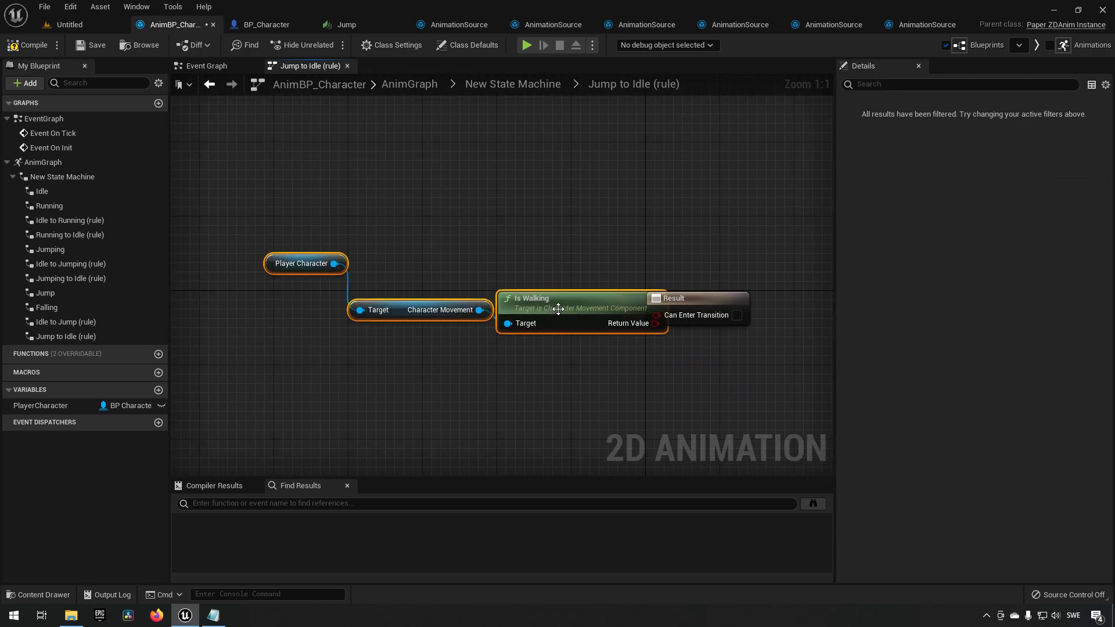
drag(599, 322, 657, 314)
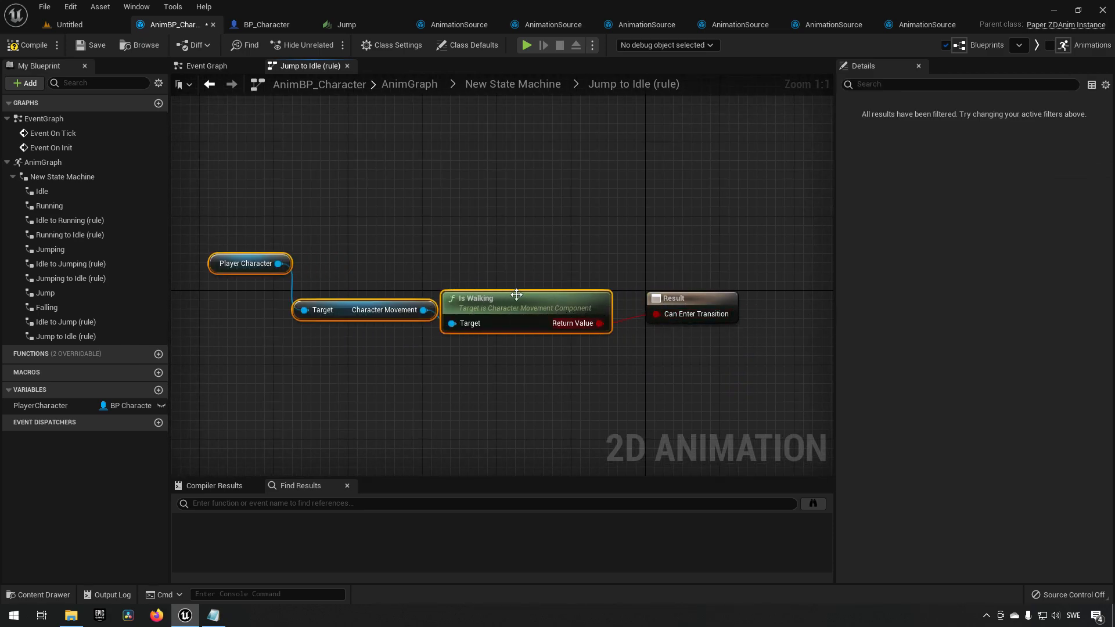
click(46, 47)
click(459, 151)
click(492, 84)
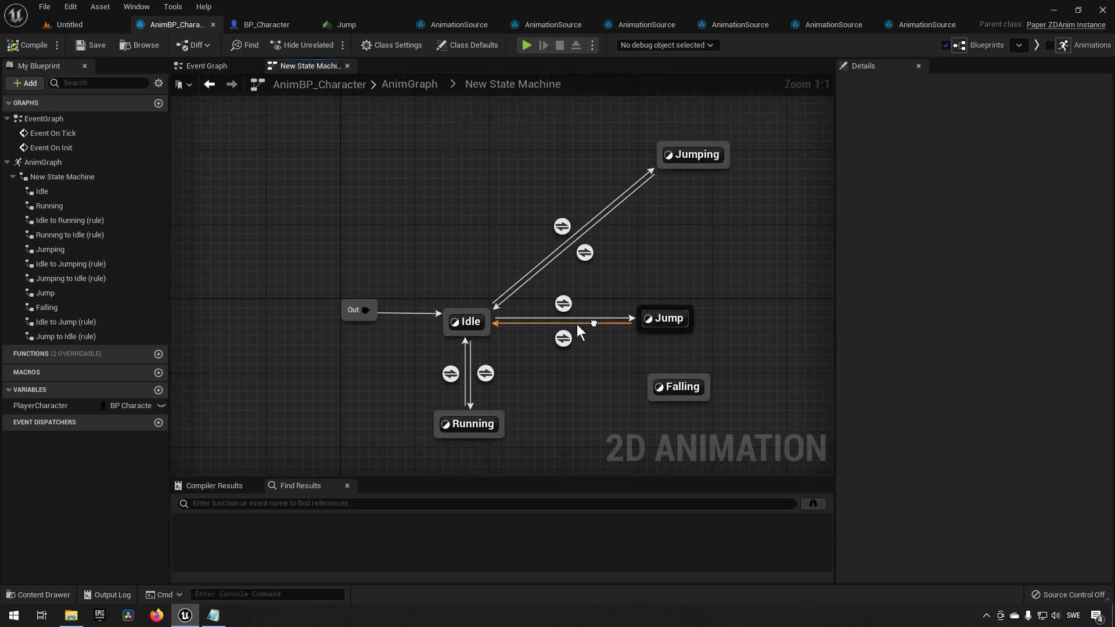
Start and stop a quick play test of the level.
right_drag(580, 325, 535, 318)
click(514, 292)
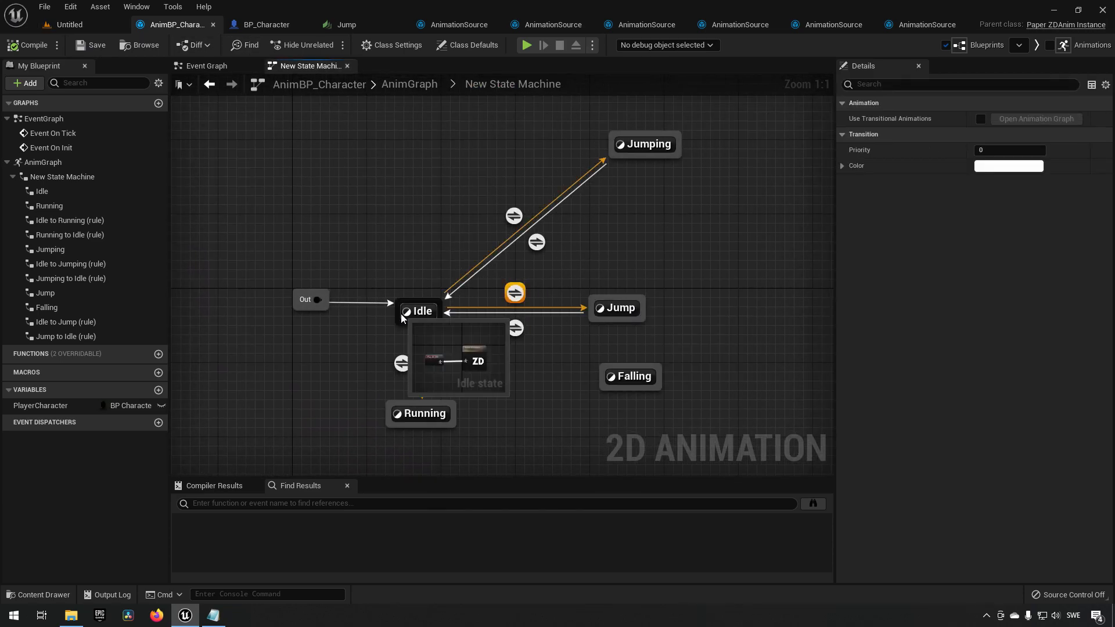
click(68, 25)
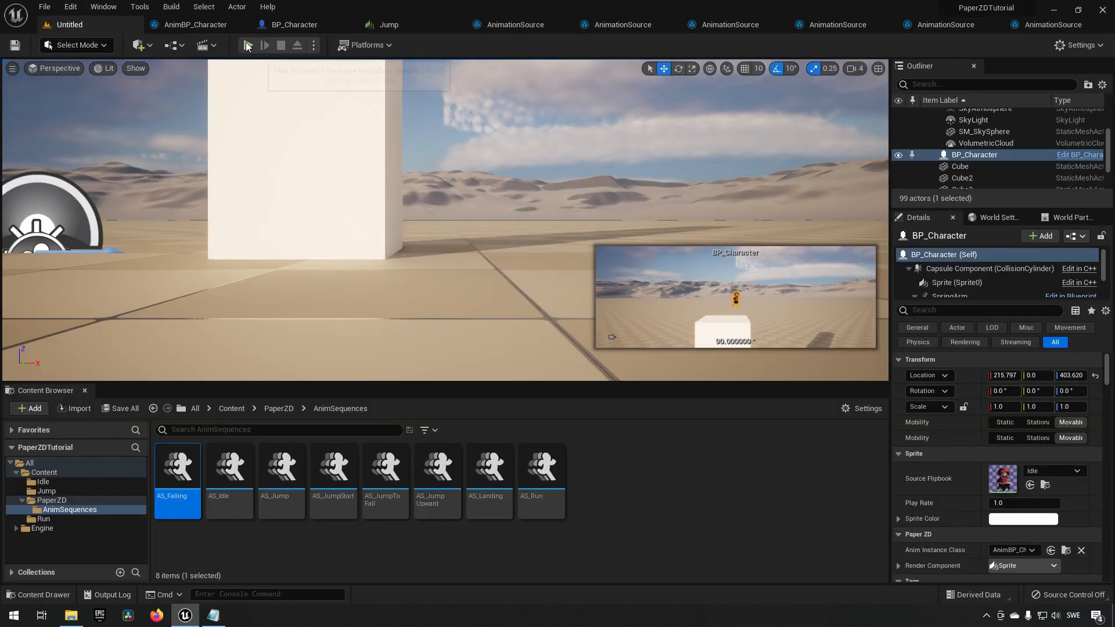
click(248, 45)
click(281, 45)
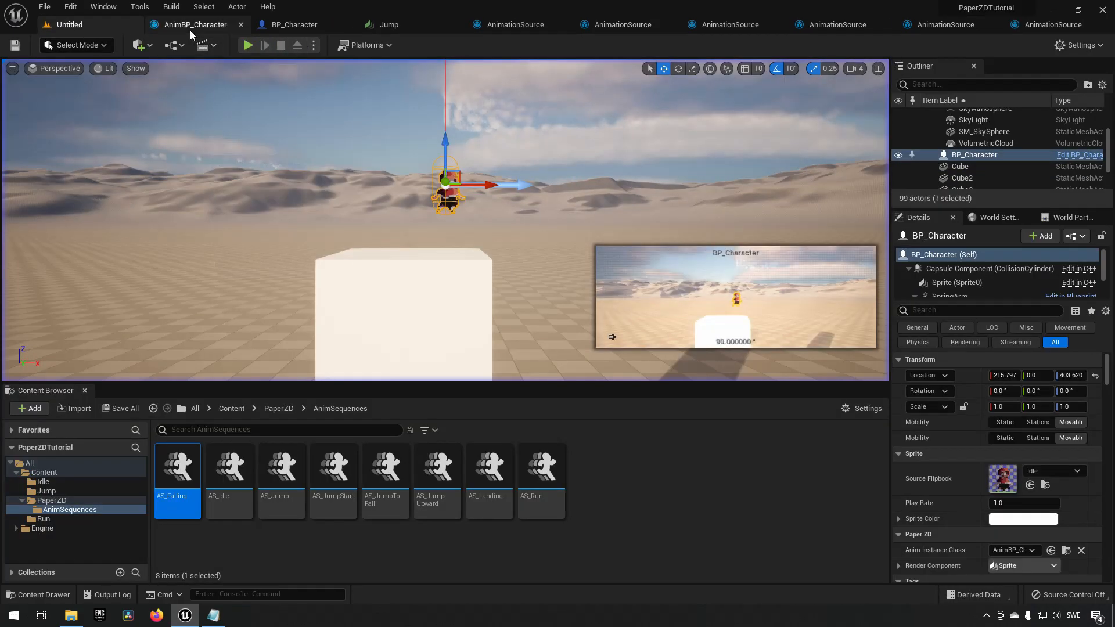
Delete both transitions between Idle and the old Jumping state.
click(194, 27)
drag(551, 244, 552, 256)
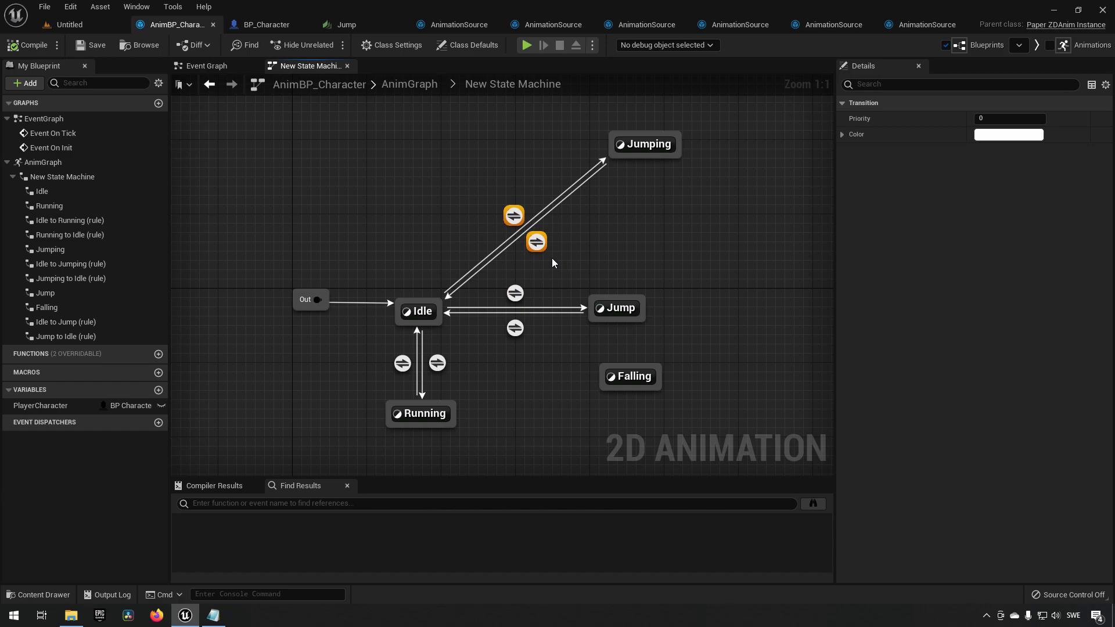
key(Delete)
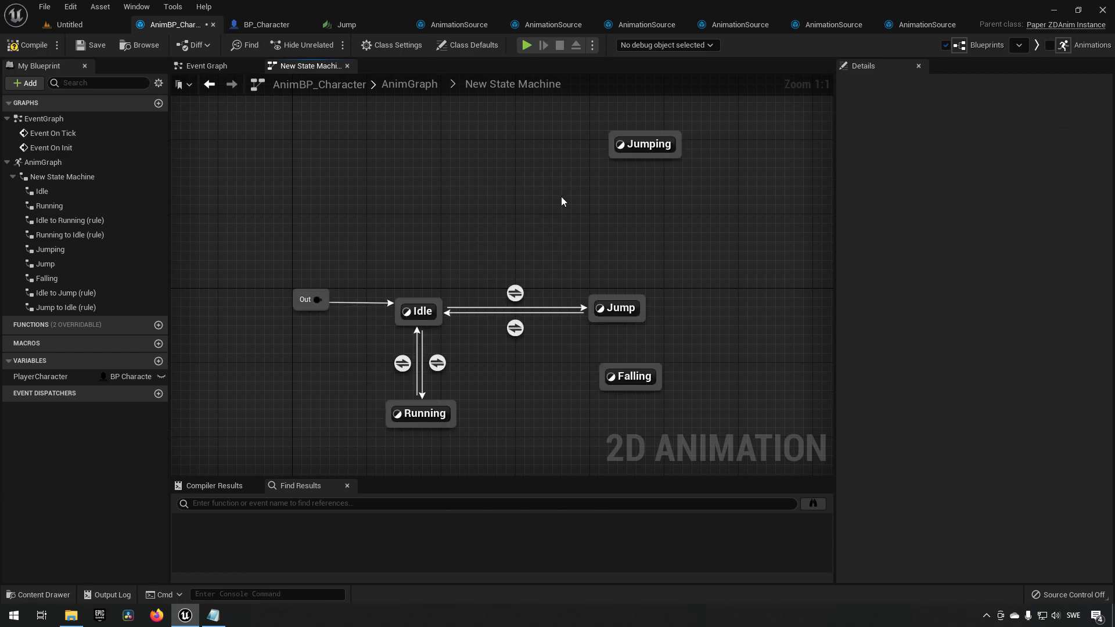
Compile and save the animation blueprint.
click(29, 45)
click(92, 46)
Play the level and test the character's jumping.
click(87, 25)
click(247, 45)
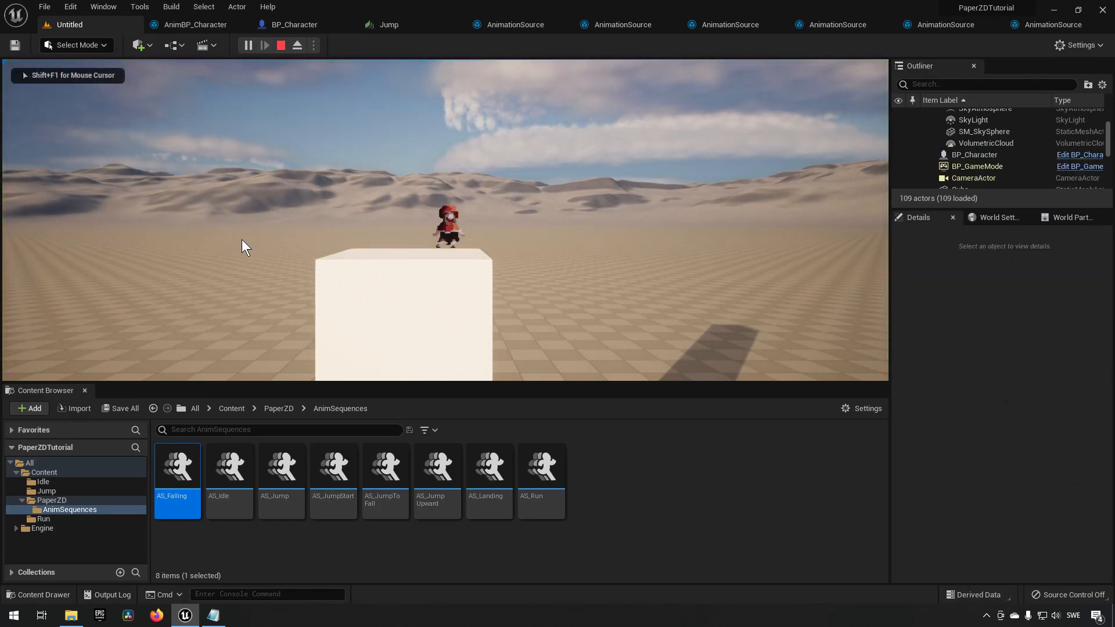
key(space)
key(space)
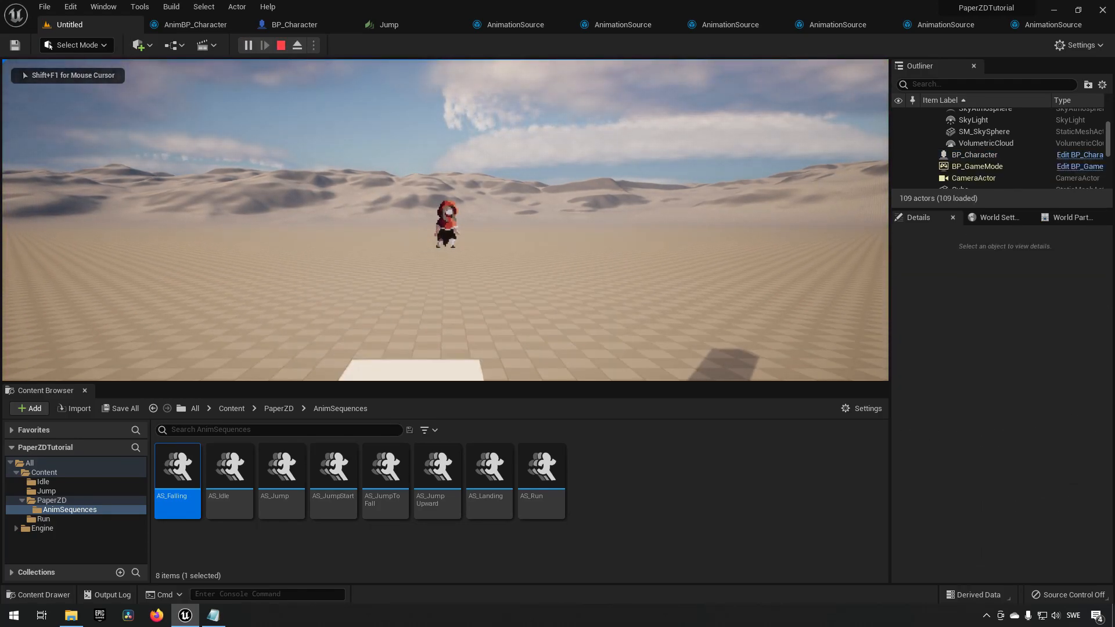
key(shift+F1)
key(space)
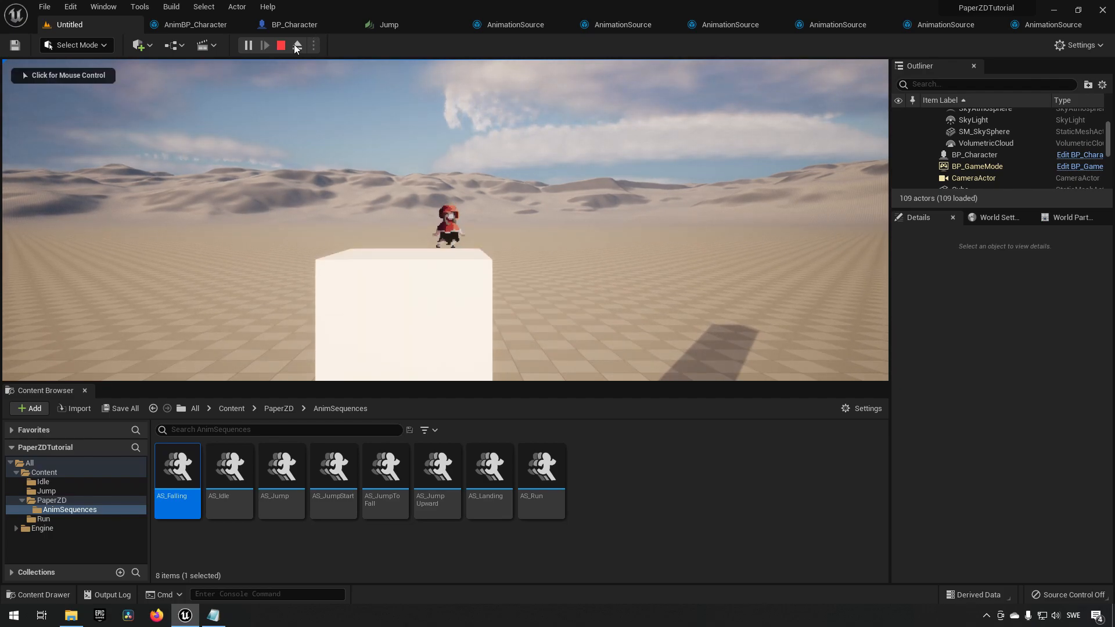
click(285, 46)
Open the Jump state's animation graph in the animation blueprint.
click(177, 25)
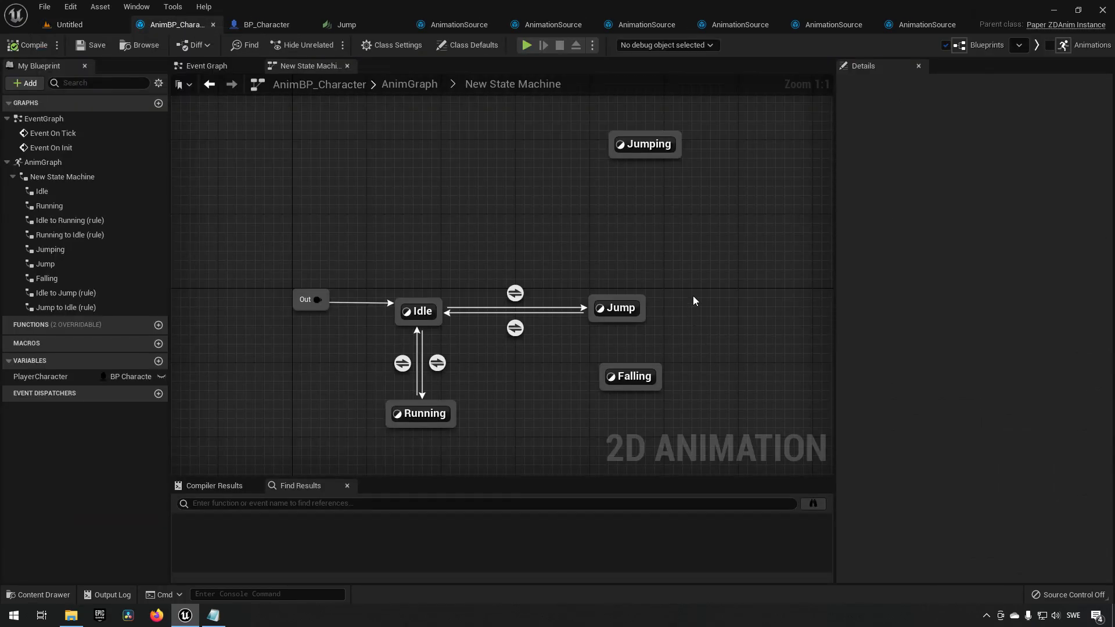
double_click(622, 308)
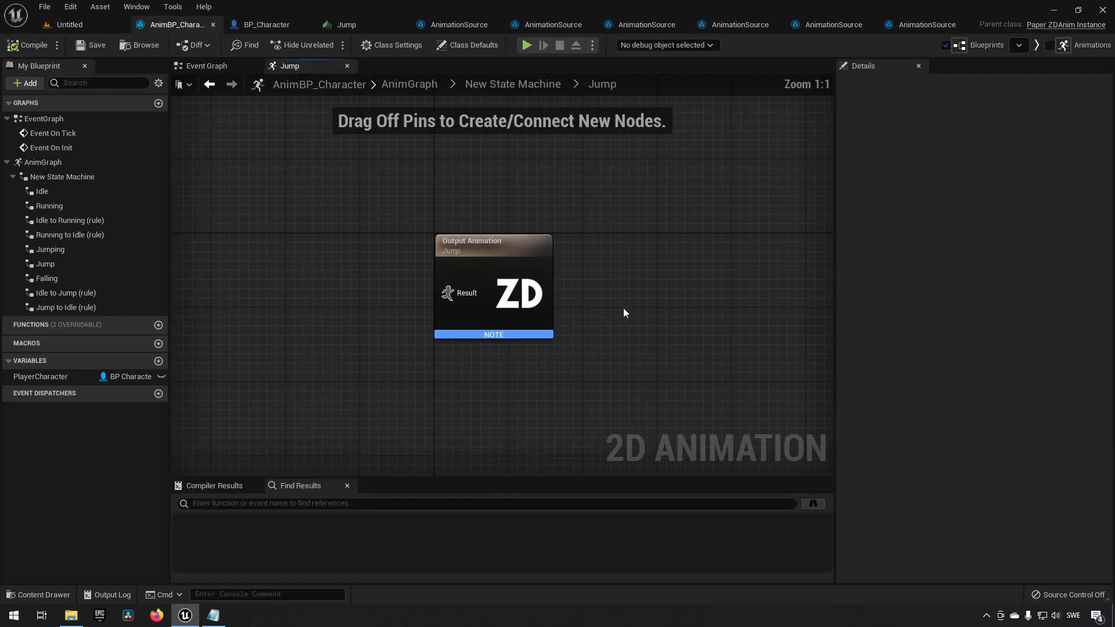
Add a Play AS_JumpUpward animation node in the Jump state and connect it to the output animation.
right_click(320, 337)
text(play)
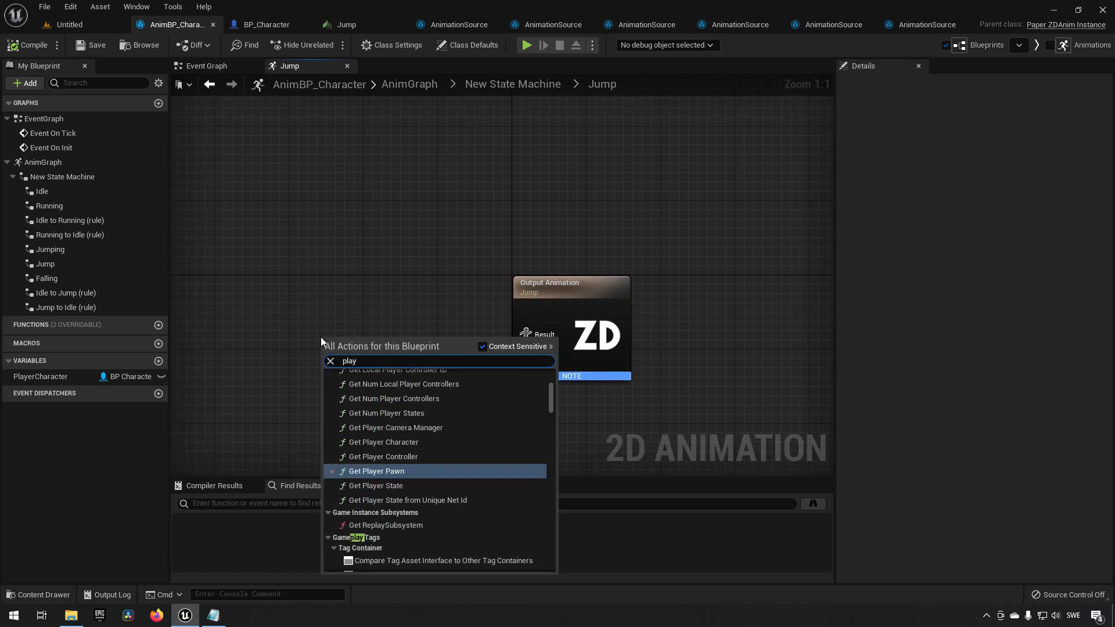
text( jump)
key(Down)
key(Down)
key(Down)
key(Return)
drag(408, 367, 524, 336)
drag(385, 348, 450, 320)
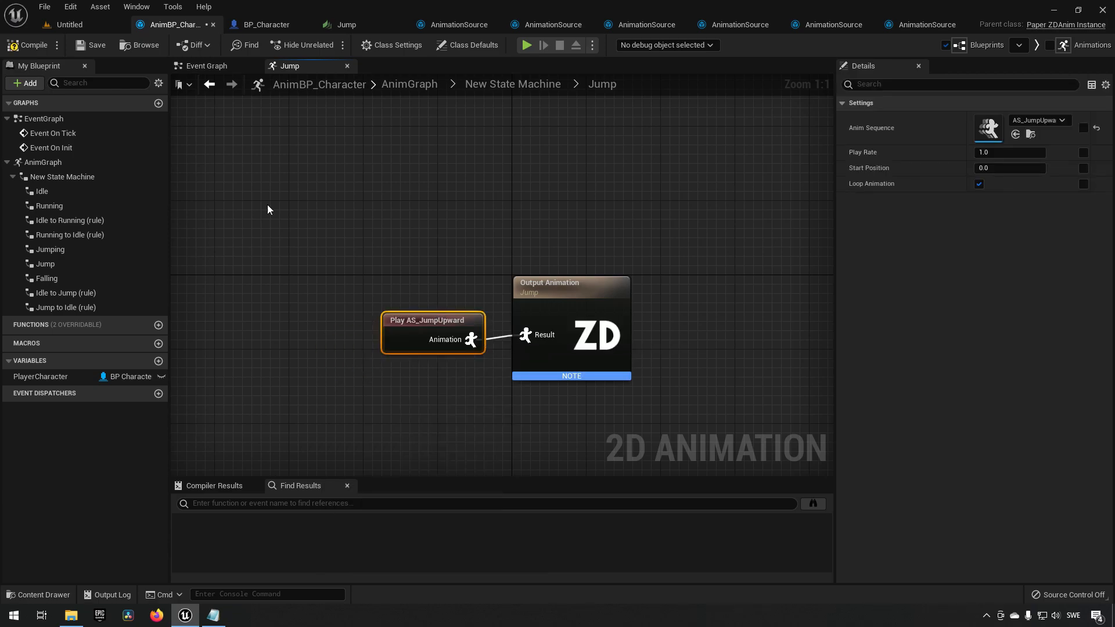
Compile the animation blueprint, then play the level and test the character's jump animation.
click(28, 44)
click(87, 21)
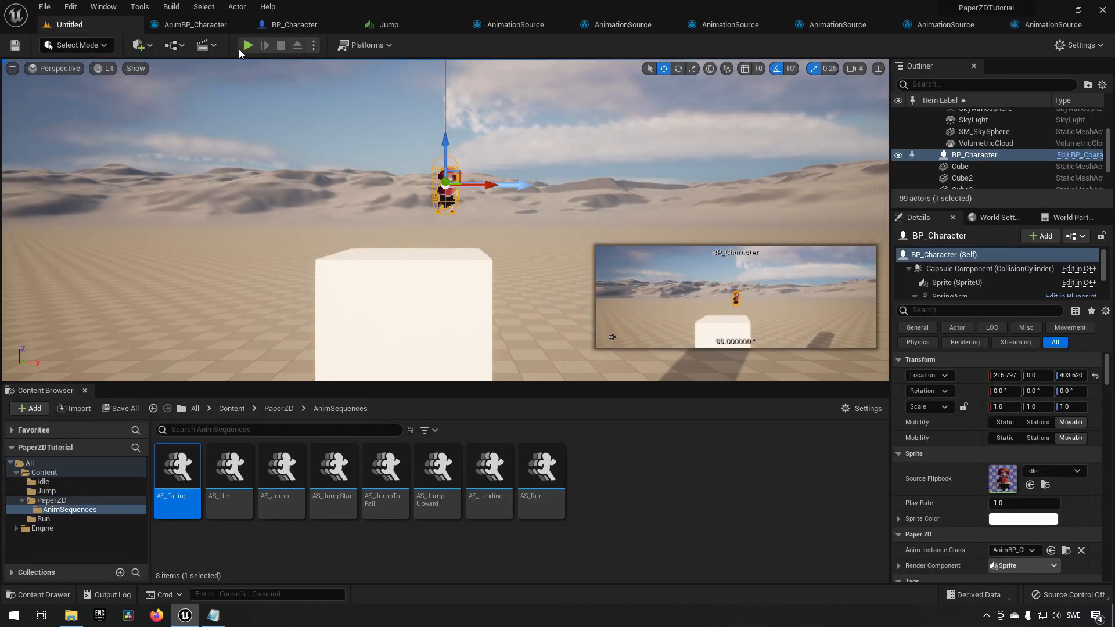
click(249, 45)
key(space)
key(space)
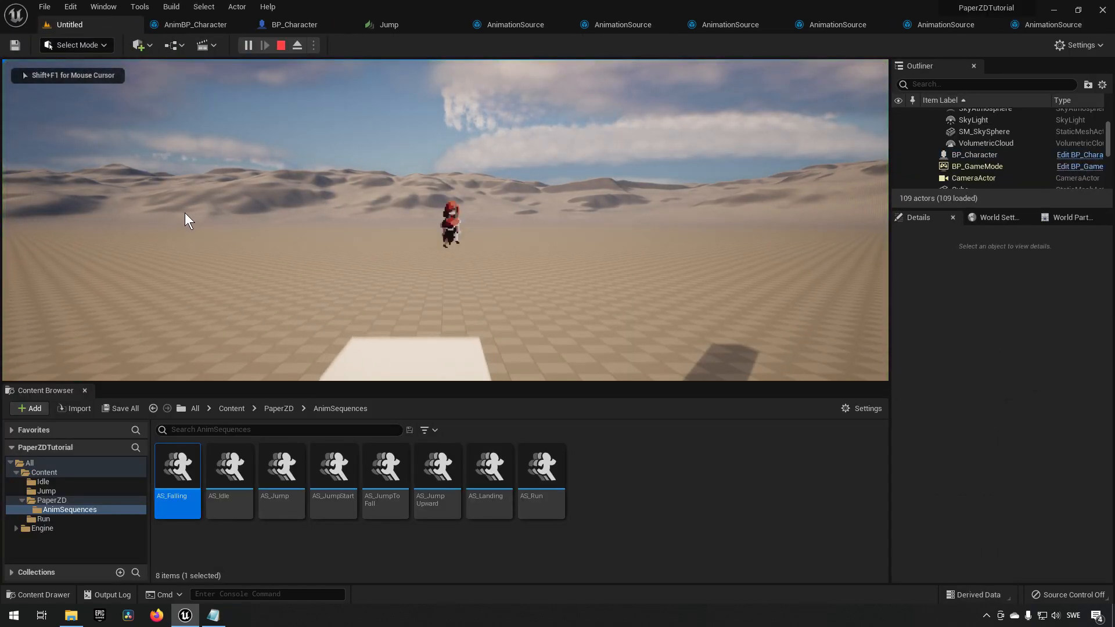
key(space)
key(space)
key(space)
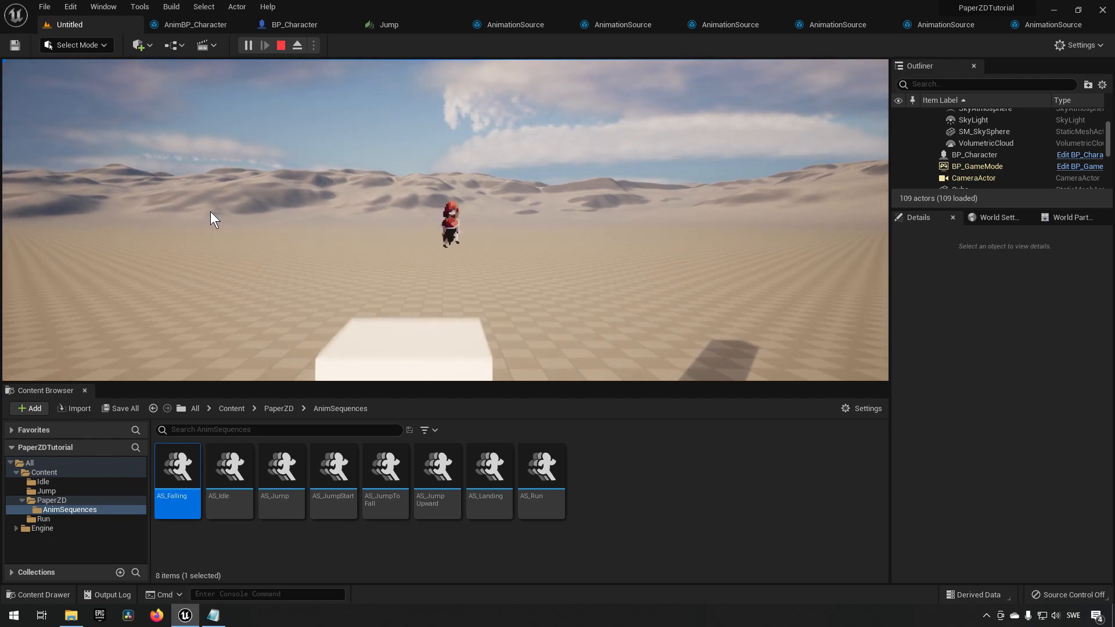
click(281, 45)
Return to the state machine and create a transition from the Jump state to the Falling state.
click(215, 25)
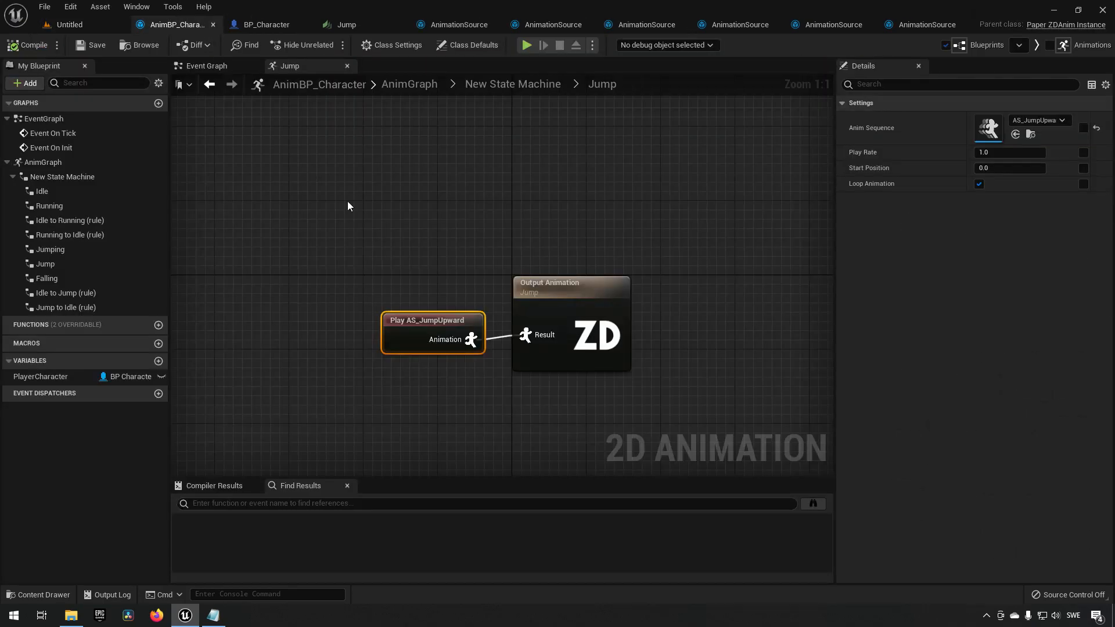
double_click(488, 223)
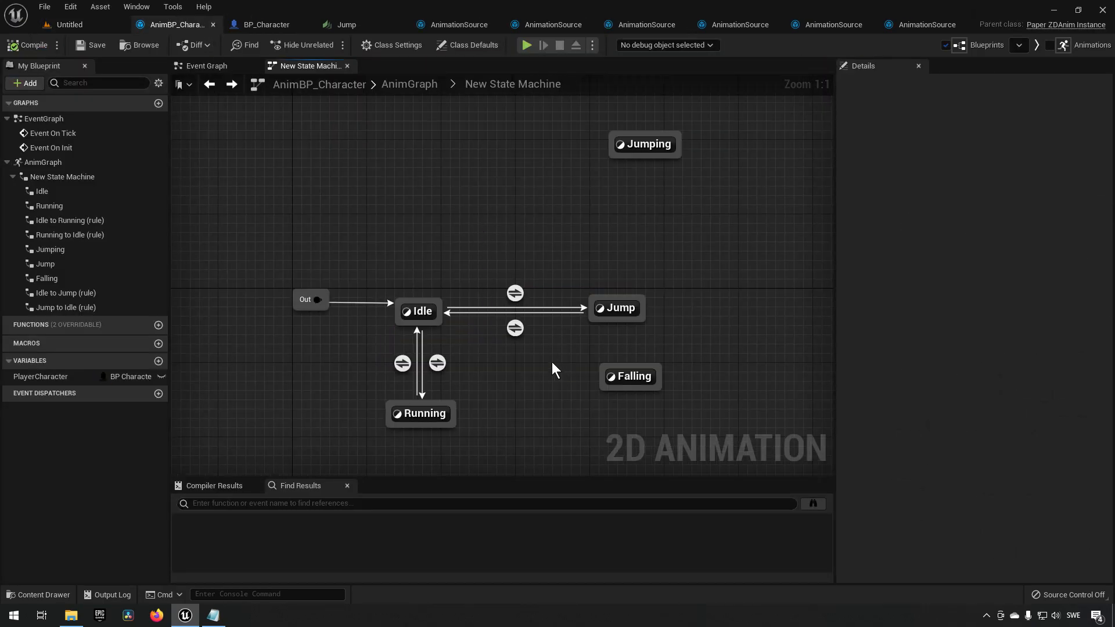
drag(553, 281, 556, 361)
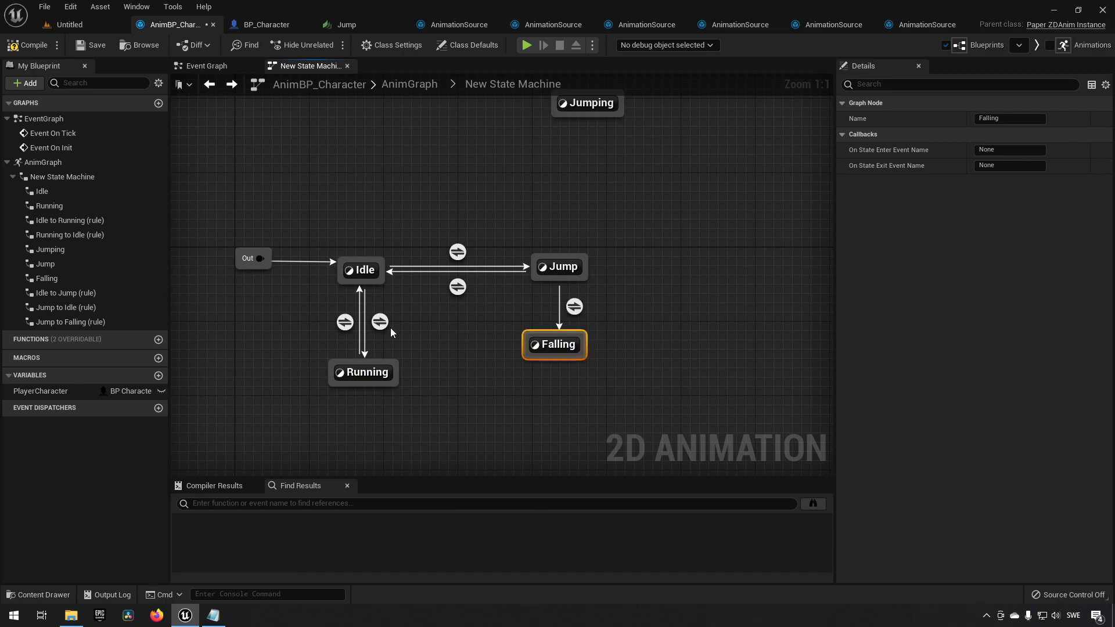
click(367, 270)
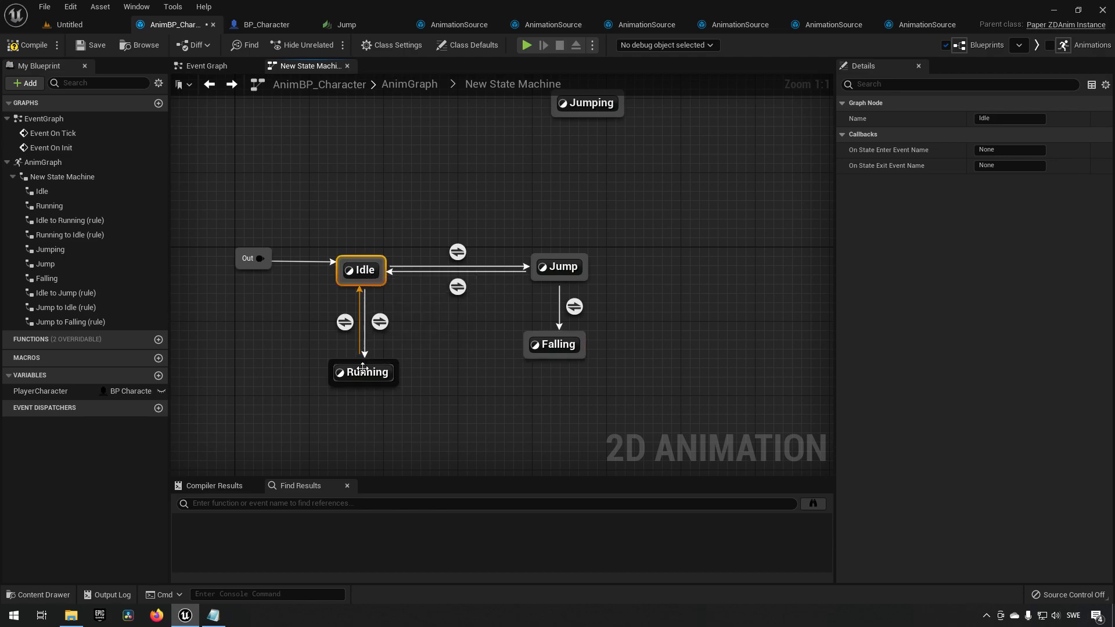
click(365, 374)
click(444, 354)
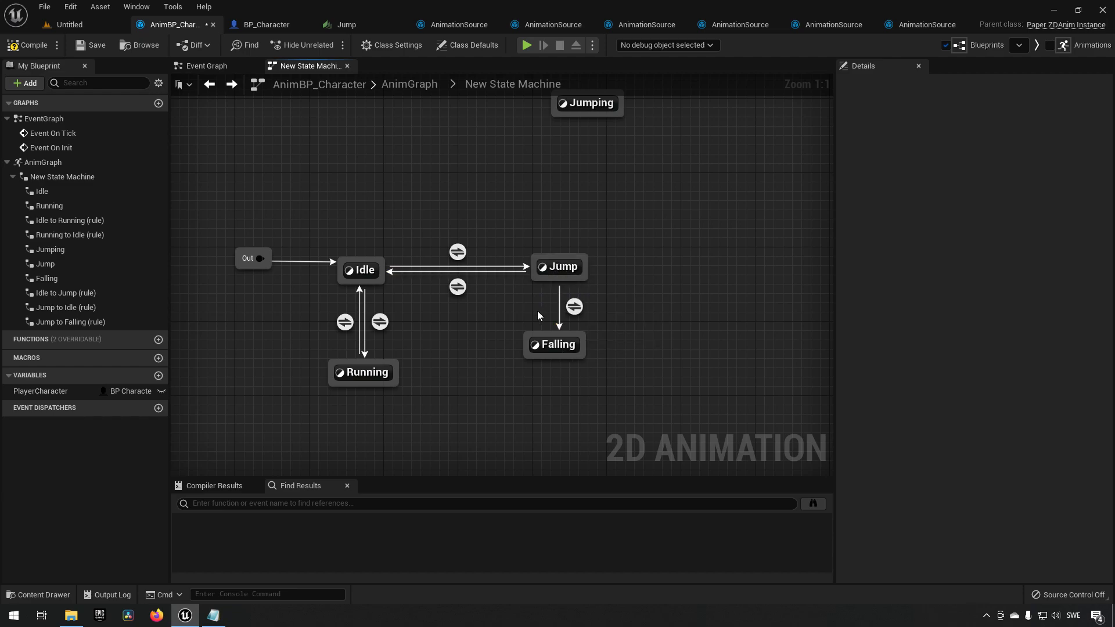
Copy the Get Owning Actor, Get Velocity and Break Vector nodes from the Idle to Running rule.
double_click(384, 318)
drag(258, 207, 616, 363)
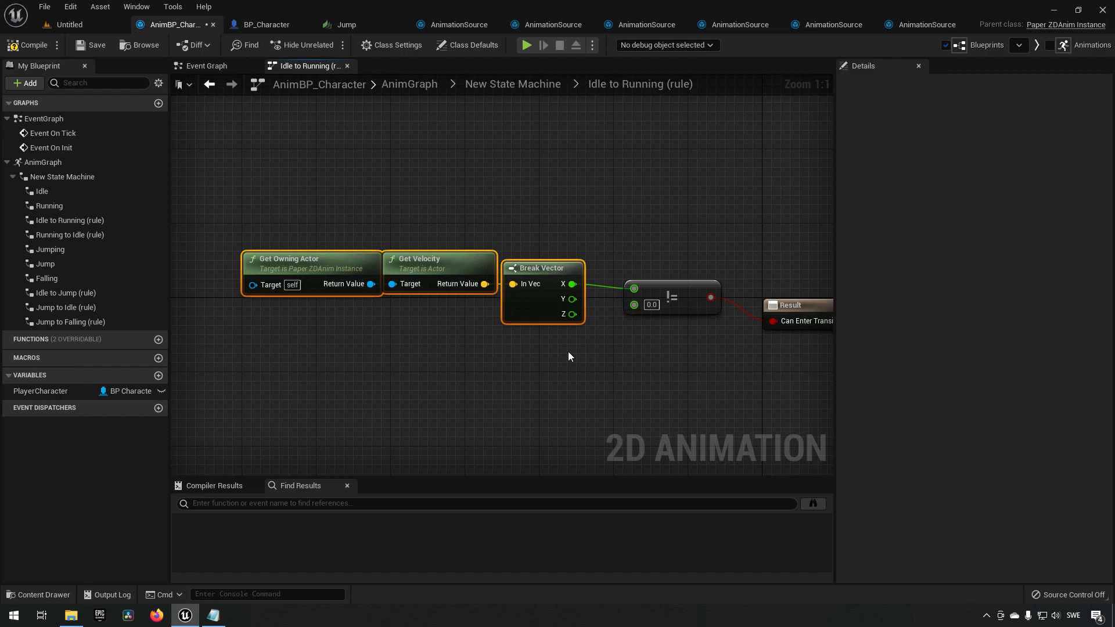
drag(317, 193, 571, 340)
double_click(409, 354)
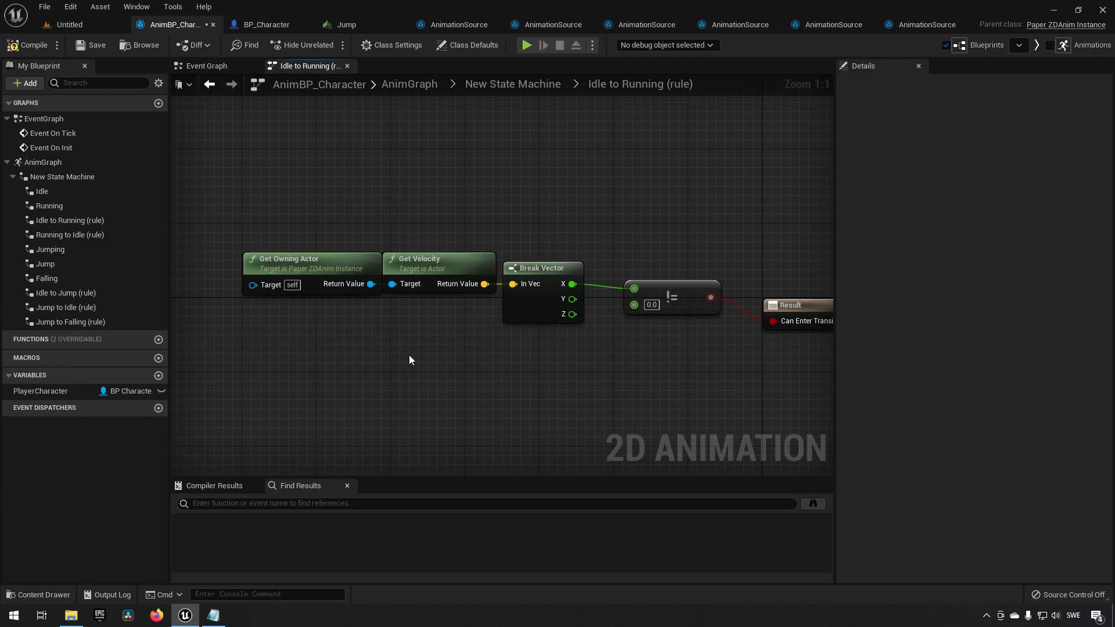
Open the Jump to Falling rule and paste the copied velocity nodes into it.
double_click(574, 306)
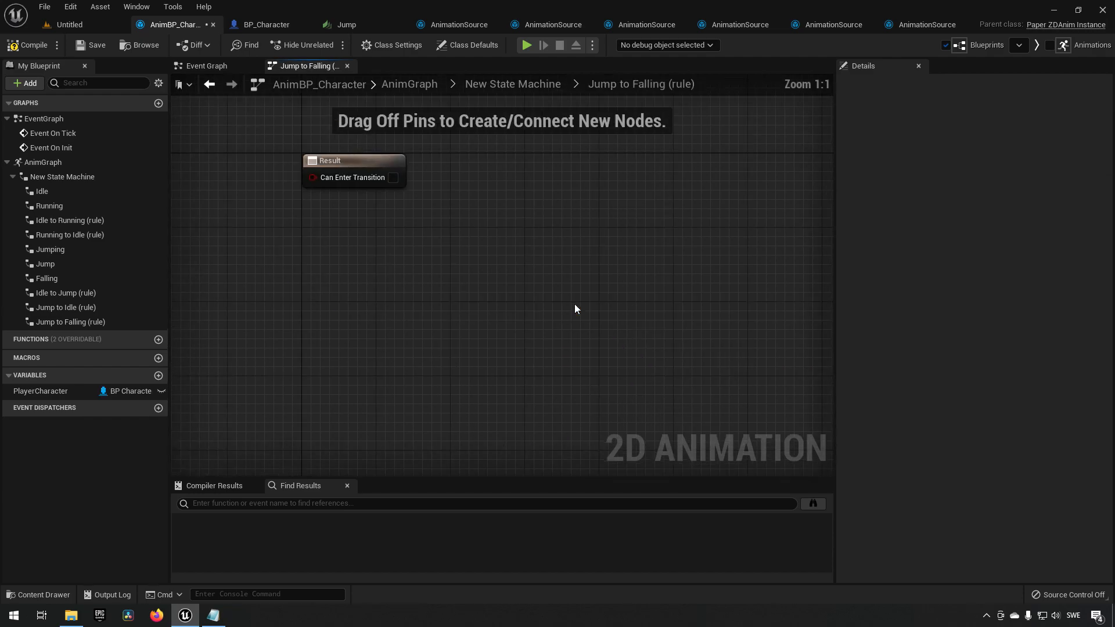
key(ctrl+v)
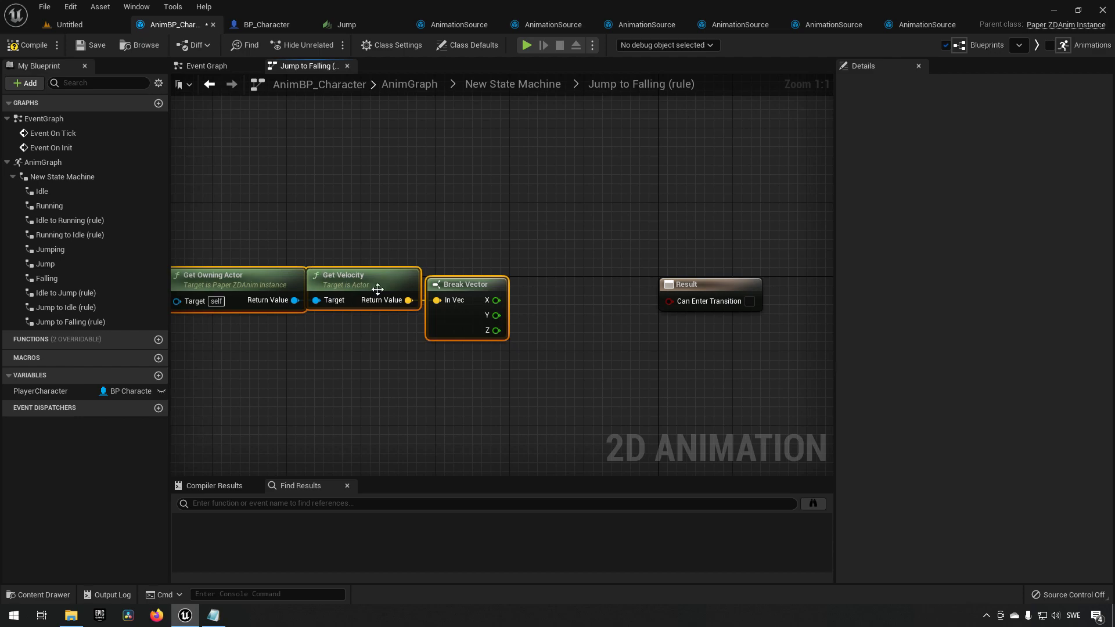
Add a Less (<) node comparing Break Vector's Z with 0.0 and connect it to Can Enter Transition.
drag(466, 265, 439, 229)
drag(467, 292, 499, 295)
text(<)
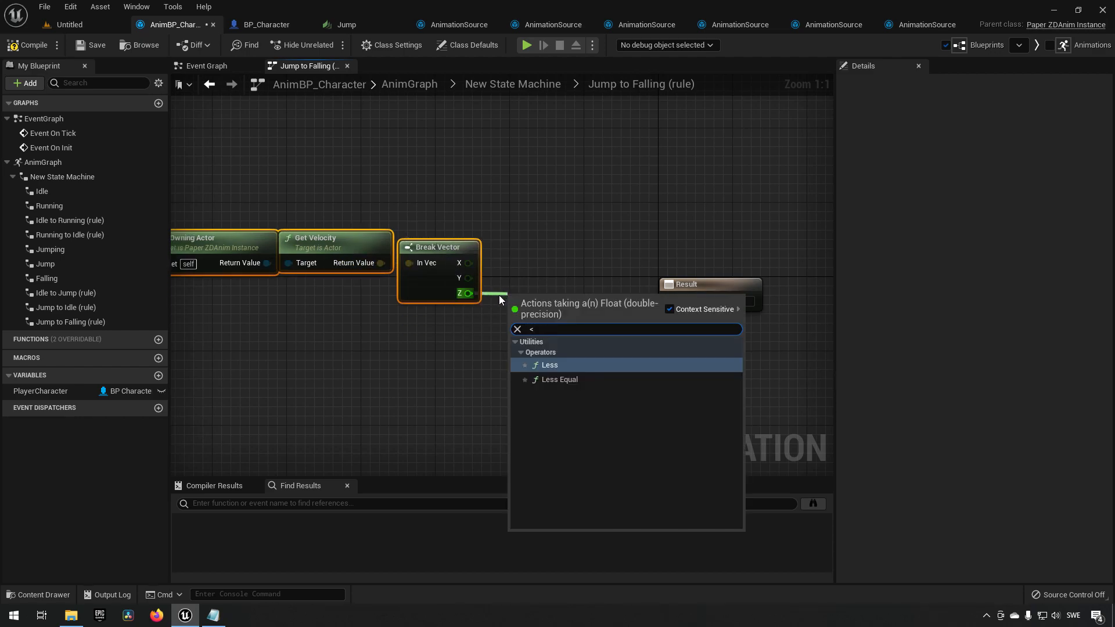
key(Return)
drag(586, 314, 670, 300)
Replace Get Owning Actor with the PlayerCharacter variable as the Get Velocity target.
right_drag(295, 174, 399, 199)
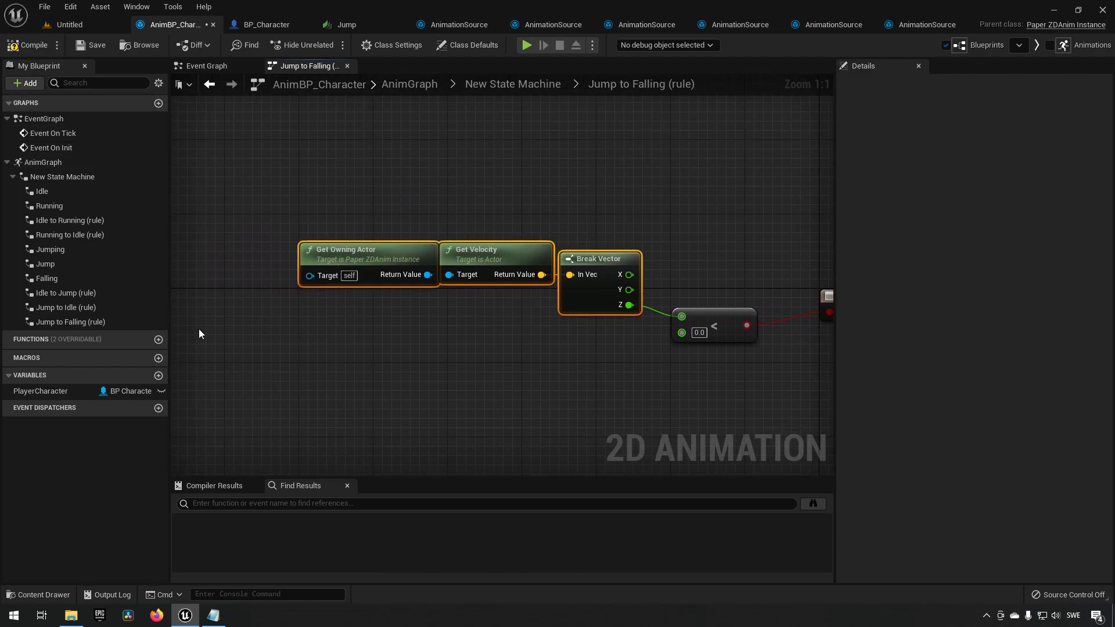
drag(302, 161, 413, 311)
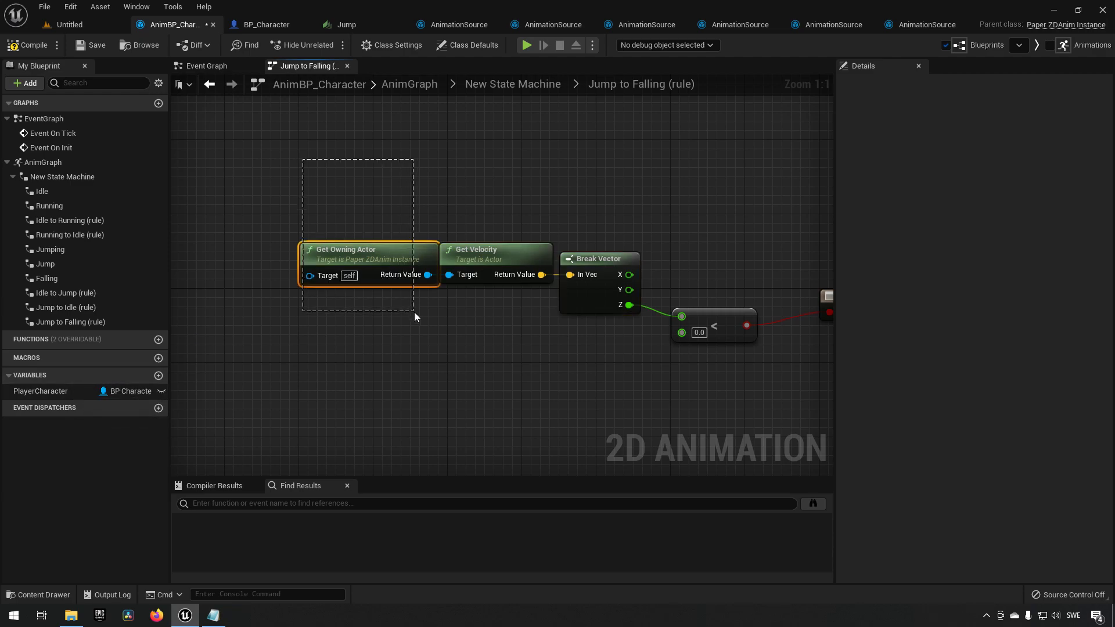
drag(54, 390, 462, 274)
click(379, 333)
click(396, 258)
key(Delete)
drag(353, 318, 364, 272)
Save the animation blueprint, then play the level and test the character's jump.
click(89, 43)
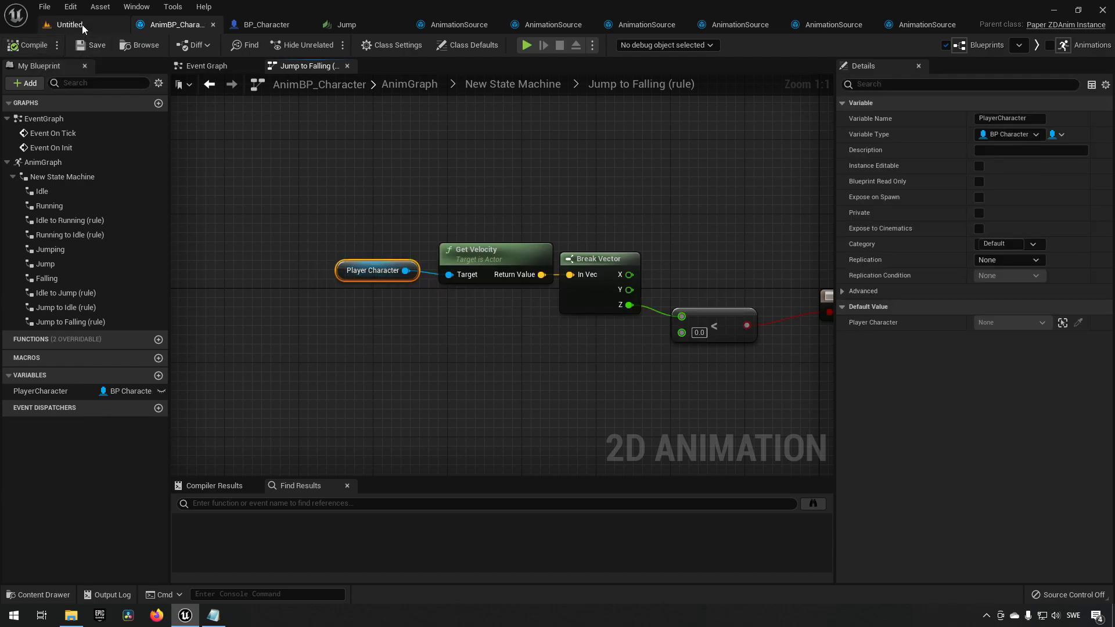
click(82, 24)
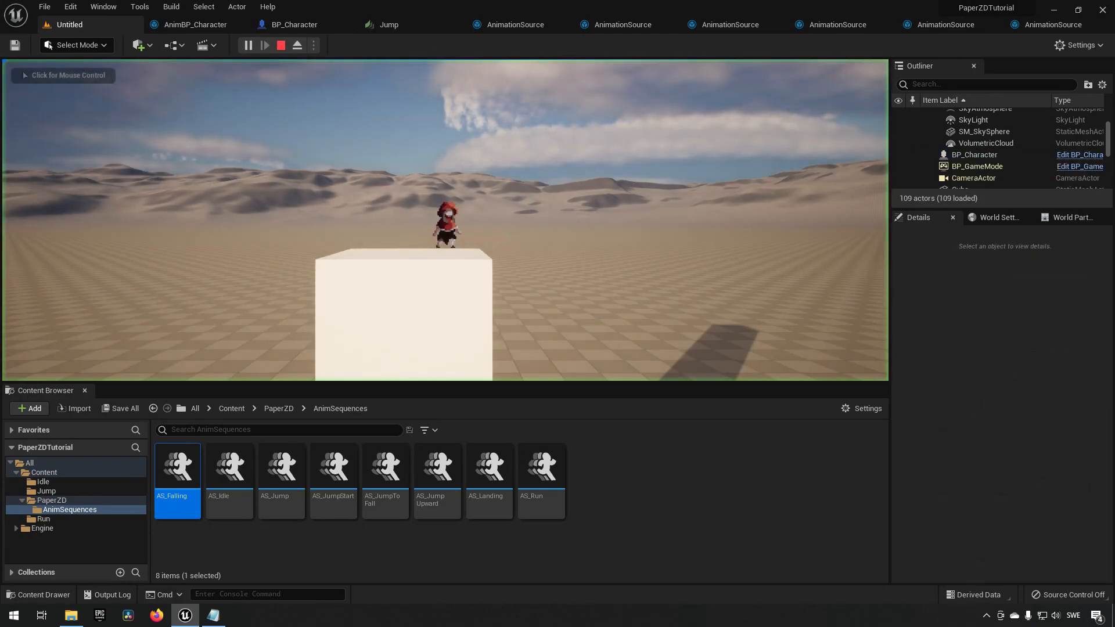
click(328, 243)
key(space)
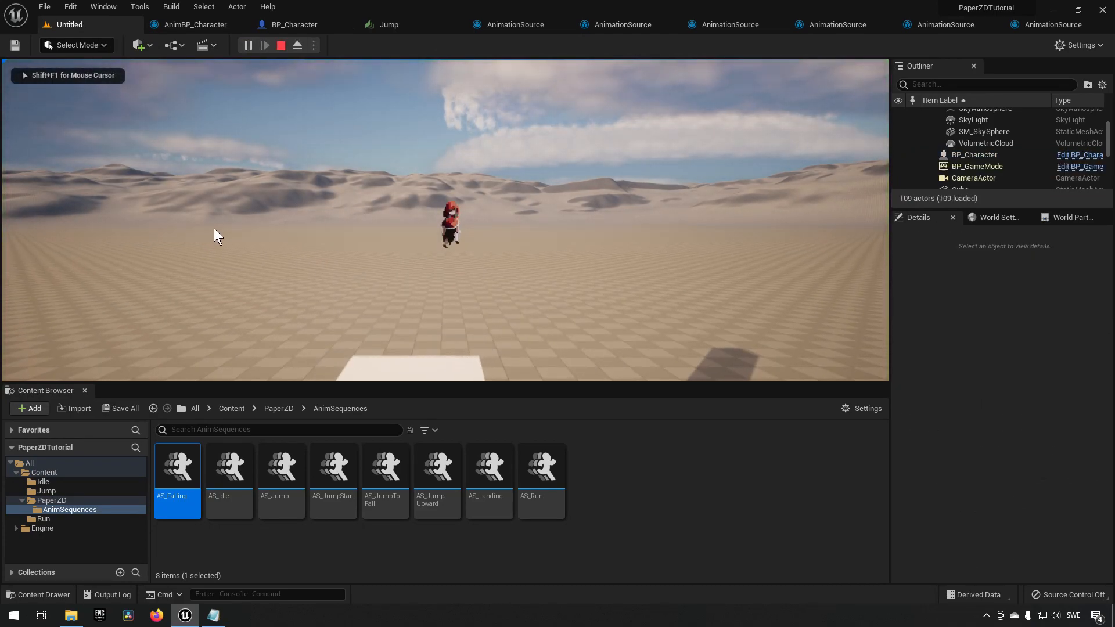
key(shift+F1)
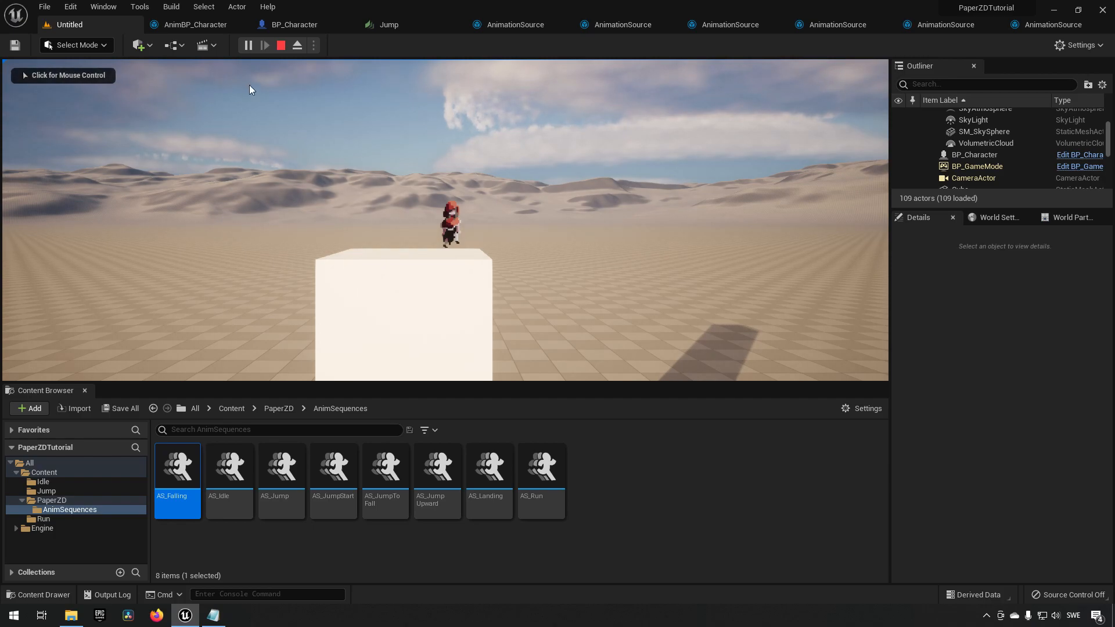
click(280, 45)
Return to the animation blueprint and open the Falling state's animation graph.
click(200, 25)
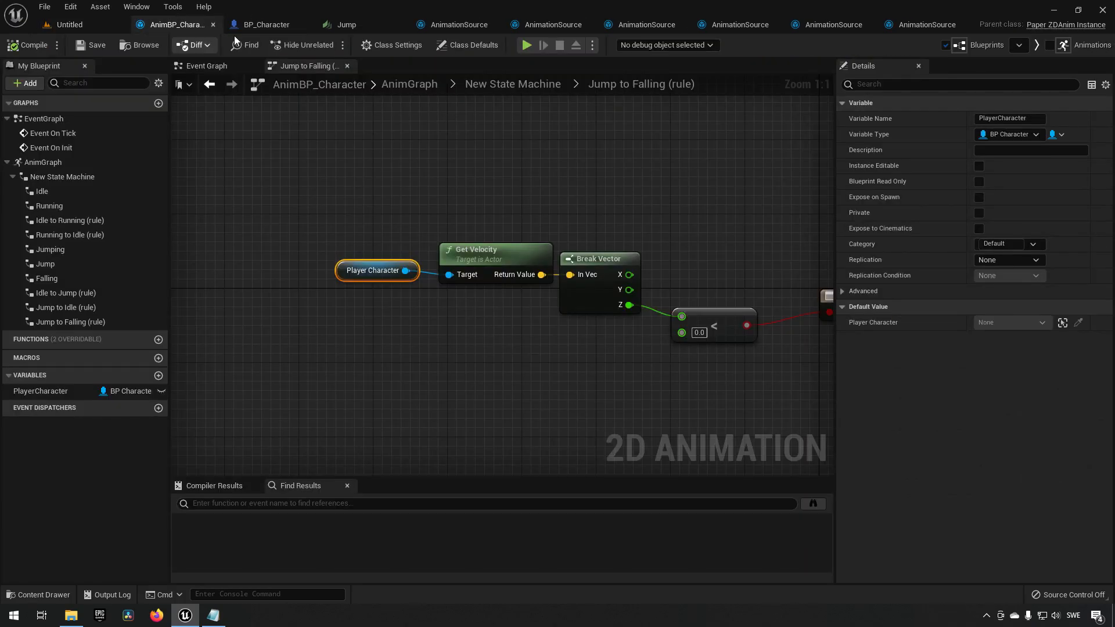
right_drag(534, 162, 458, 151)
drag(261, 154, 692, 305)
double_click(611, 228)
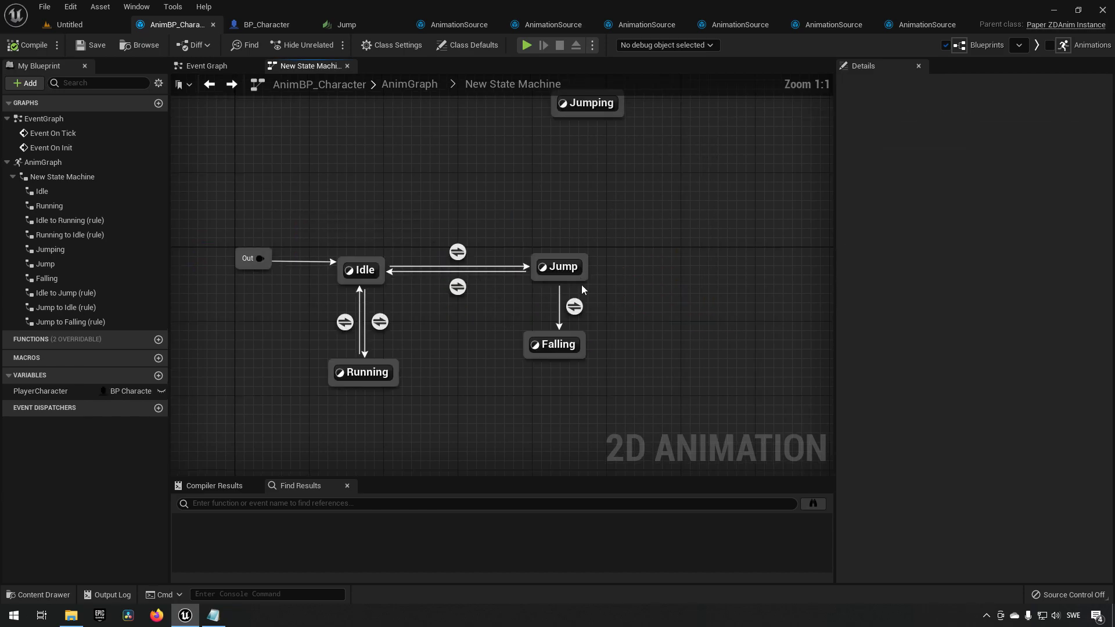
double_click(561, 347)
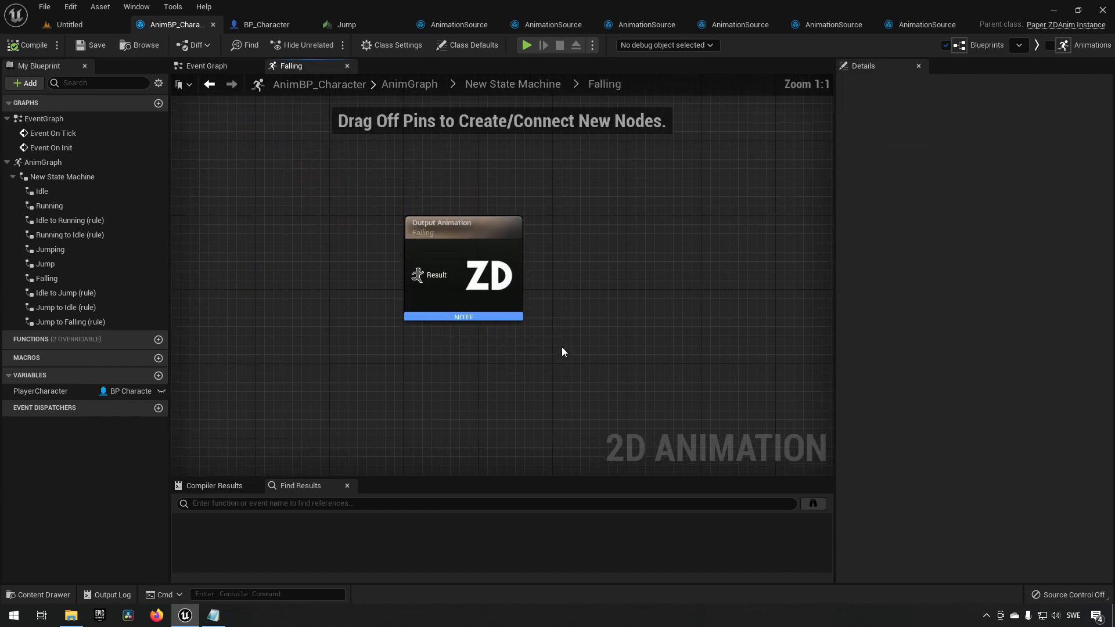
Add a Play AS_Falling node connected to the output animation, then compile and save.
right_click(325, 328)
text(play falli)
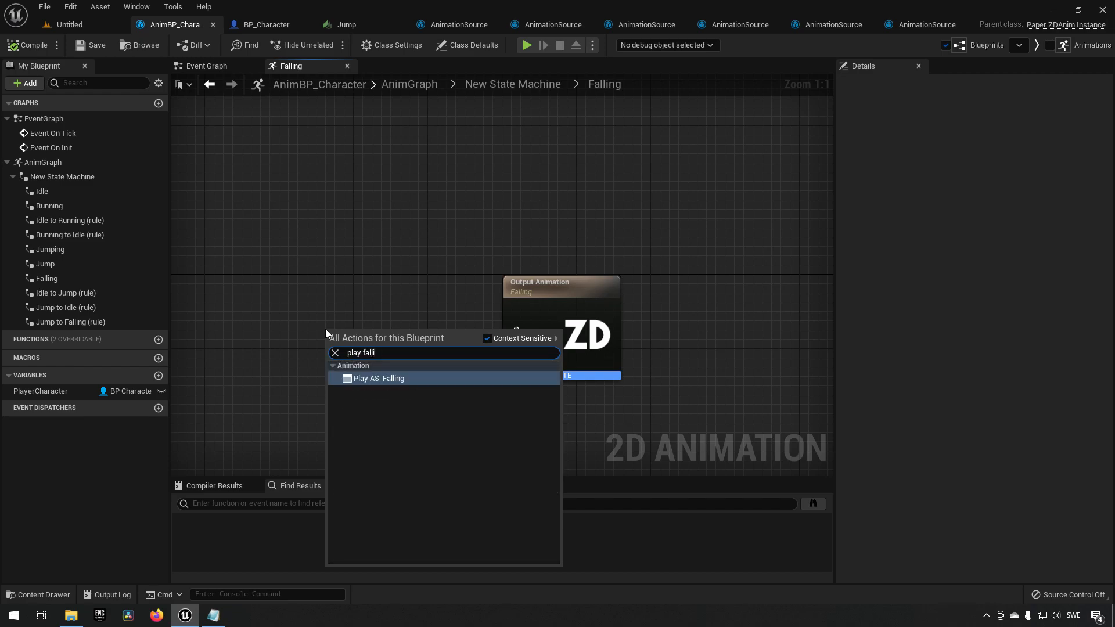
key(Return)
drag(346, 334, 530, 344)
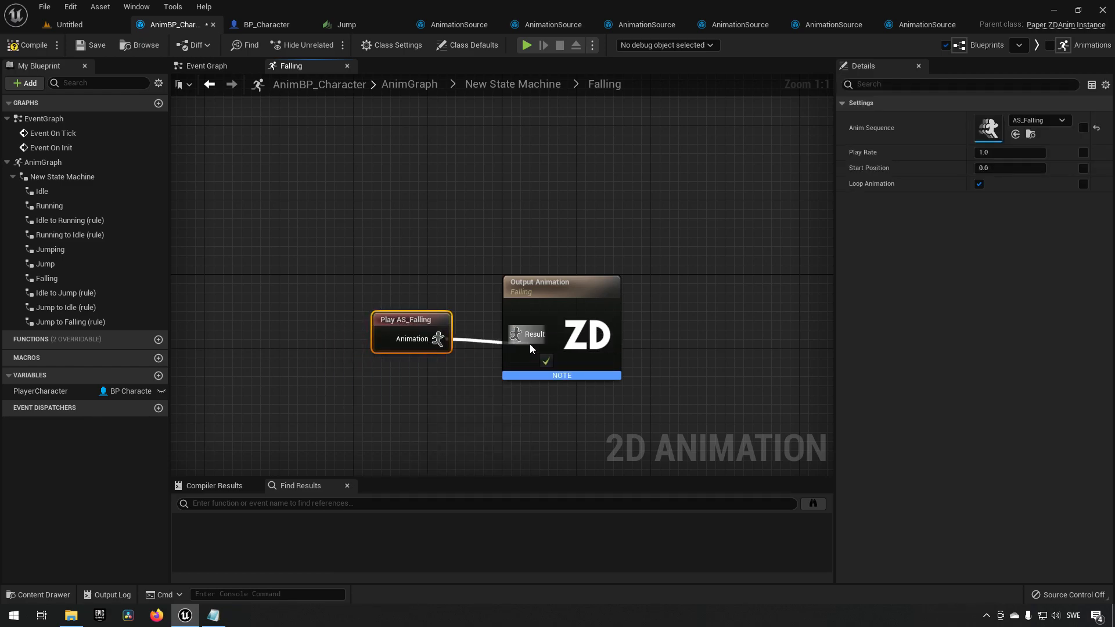
click(22, 46)
click(87, 44)
Return to the state machine and create a transition from the Falling state to the Idle state.
click(403, 180)
click(506, 85)
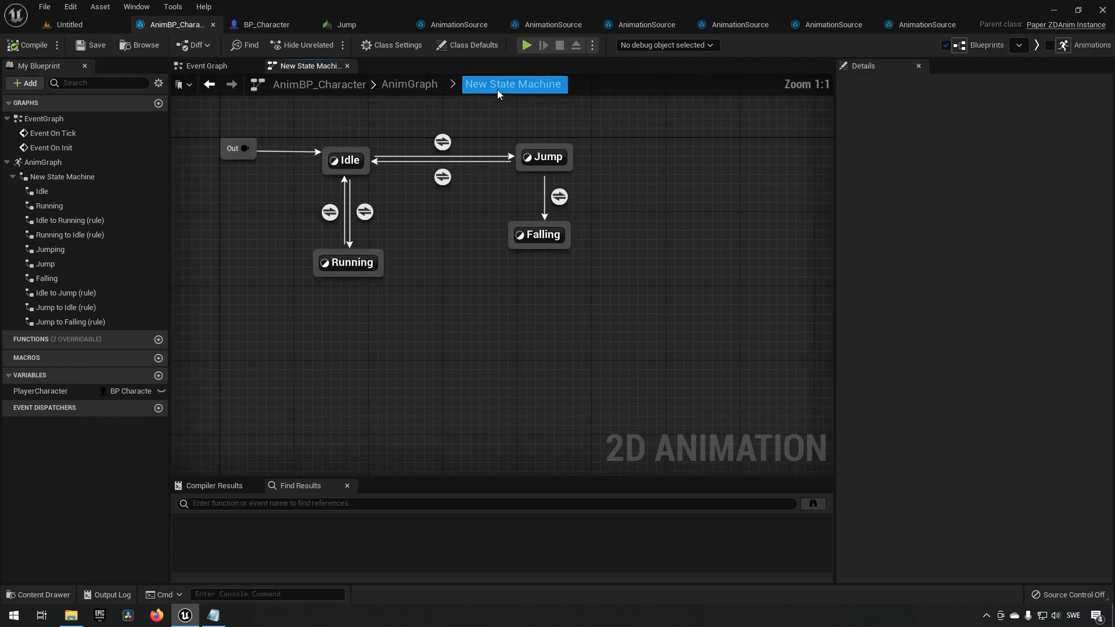
click(615, 316)
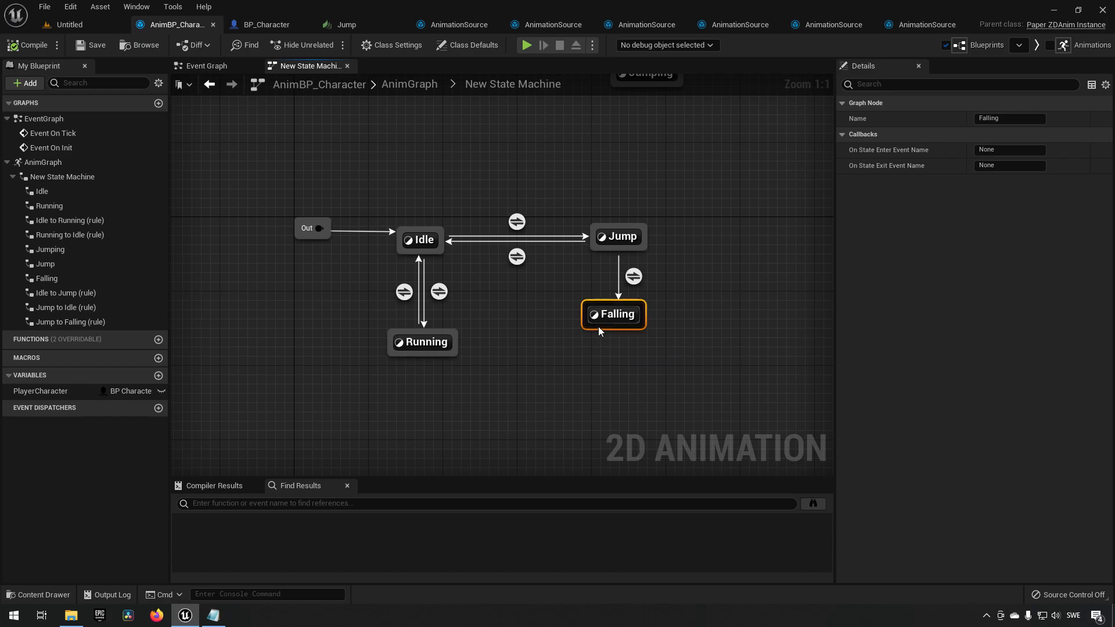
drag(583, 322, 436, 260)
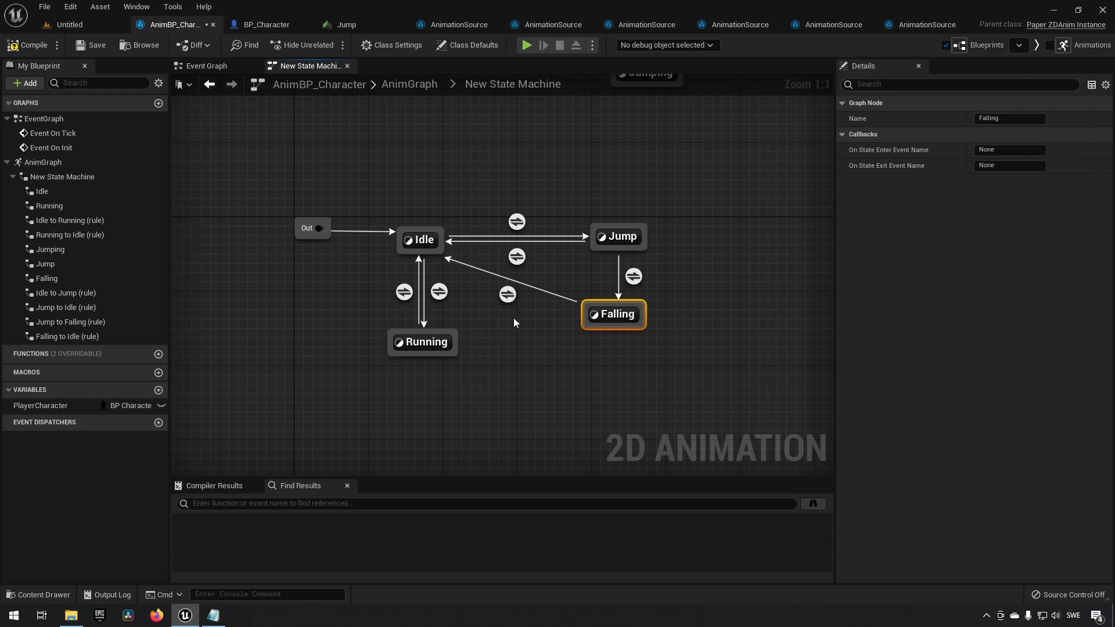
Copy the Is Walking rule nodes from the Jump to Idle transition.
double_click(516, 256)
drag(251, 179, 653, 367)
double_click(607, 370)
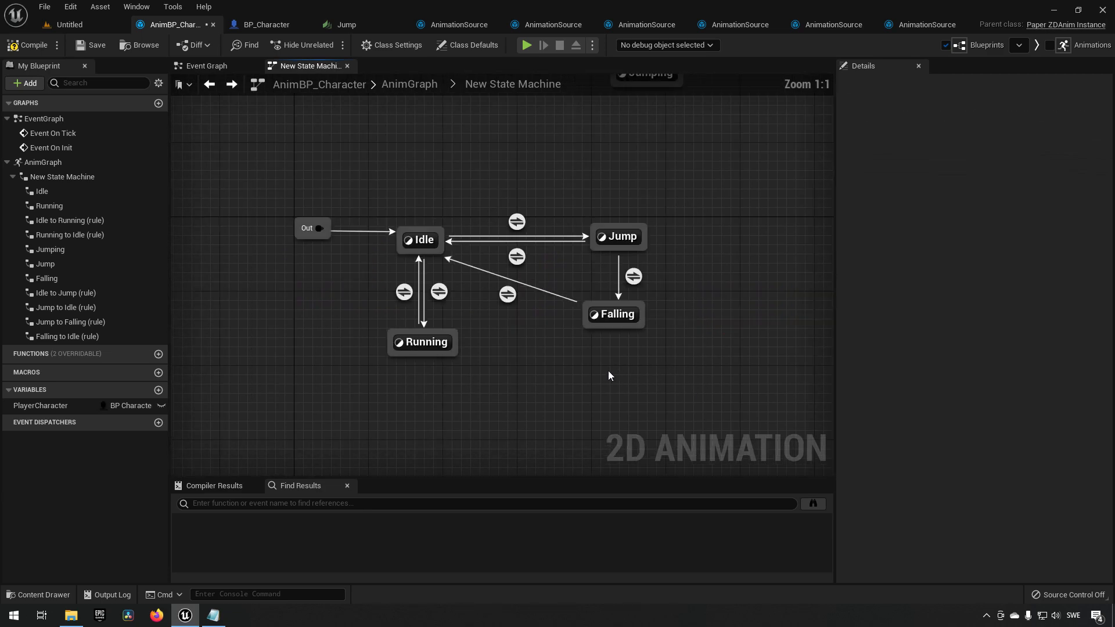
Paste the Is Walking nodes into the Falling to Idle rule and connect them to Can Enter Transition.
double_click(507, 295)
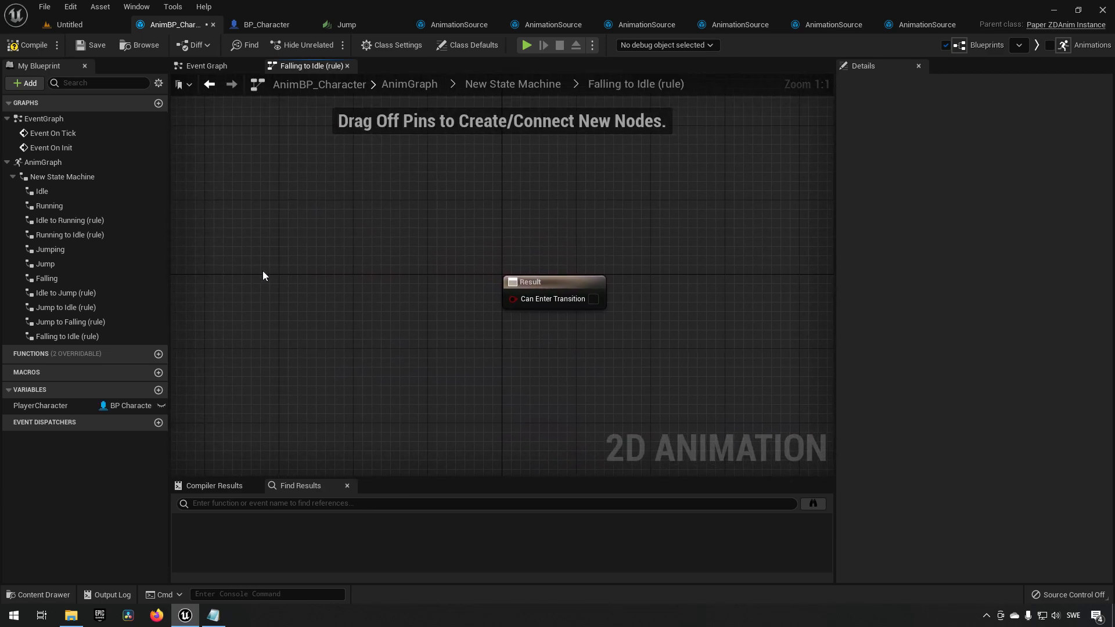
key(ctrl+v)
drag(490, 296, 382, 288)
drag(447, 306, 512, 299)
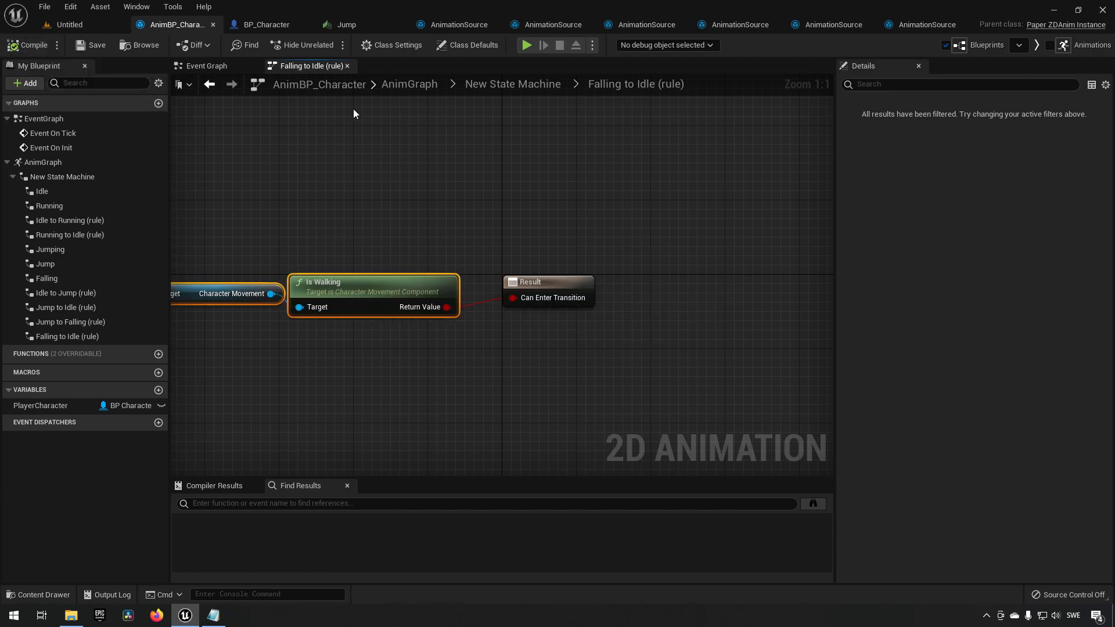
Delete the Jump to Idle transition from the state machine.
click(539, 86)
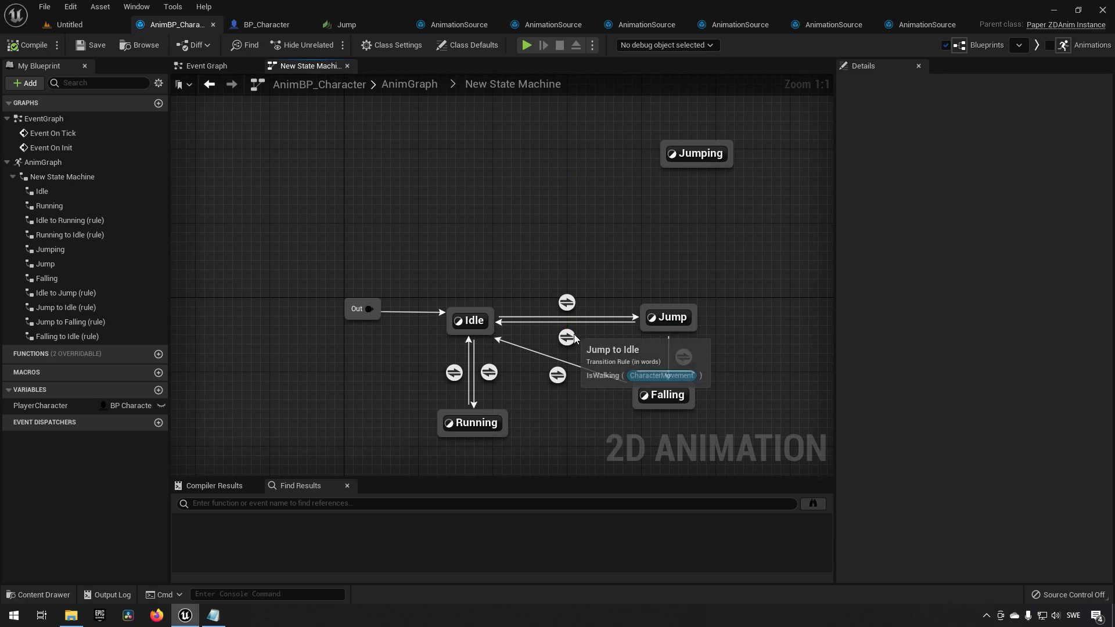
click(571, 338)
key(Delete)
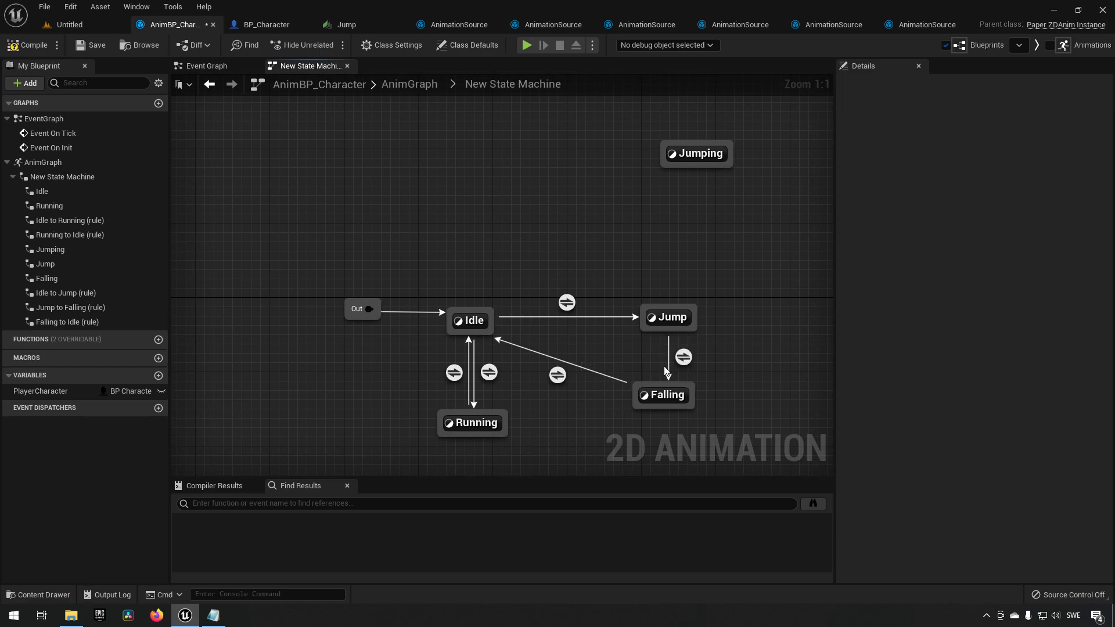
drag(579, 265, 719, 332)
drag(629, 371, 721, 420)
click(491, 321)
click(511, 309)
Play the level and test jumping and falling repeatedly, then stop the session.
click(79, 23)
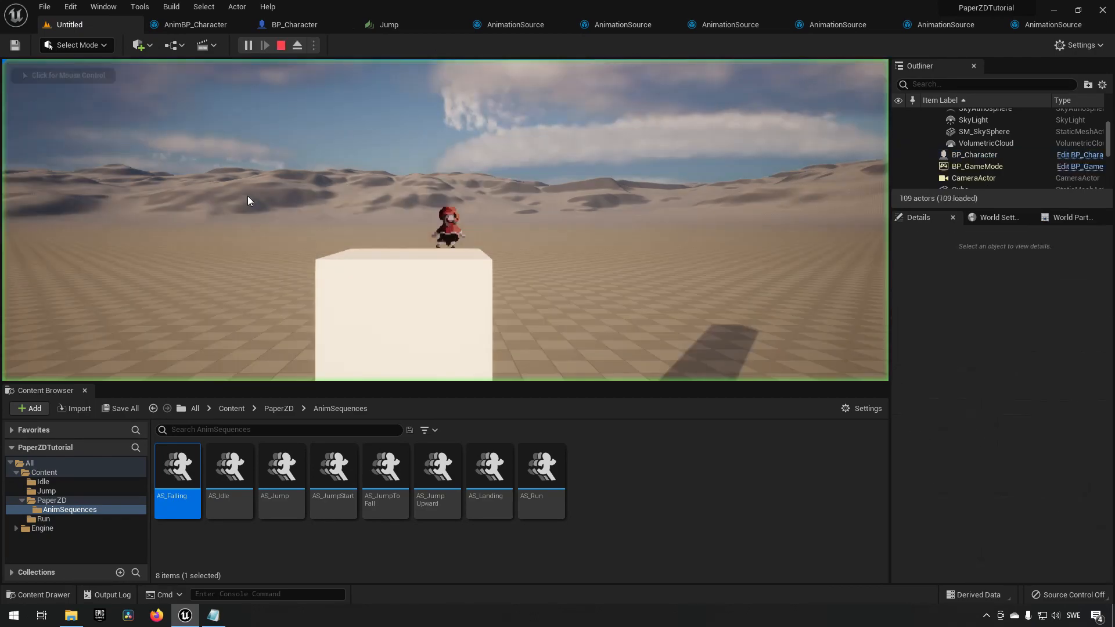
click(232, 200)
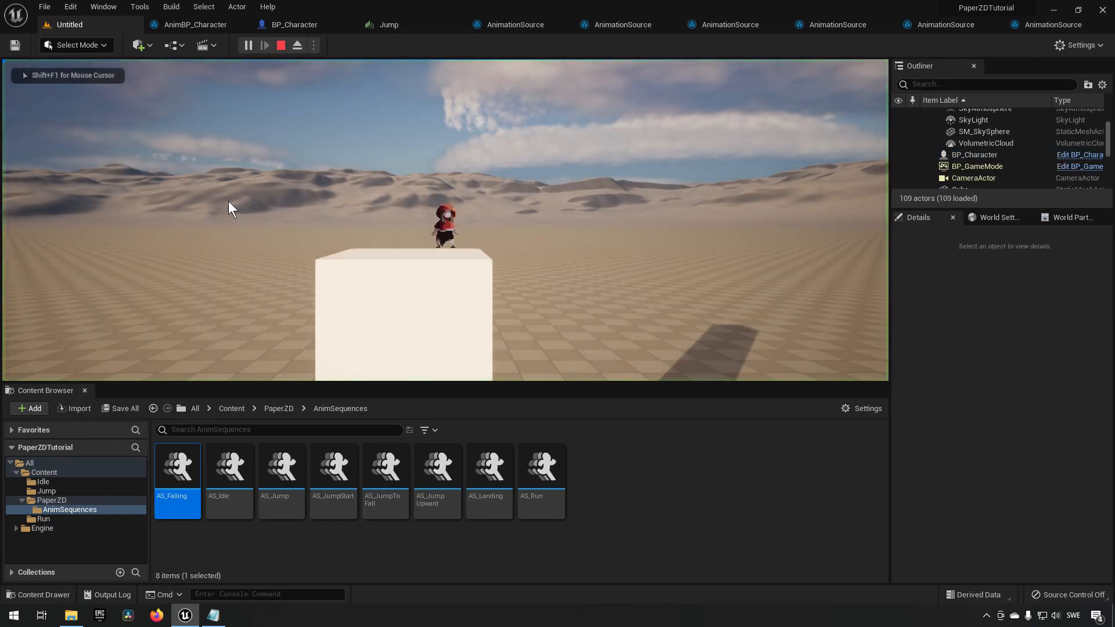
key(space)
key(space)
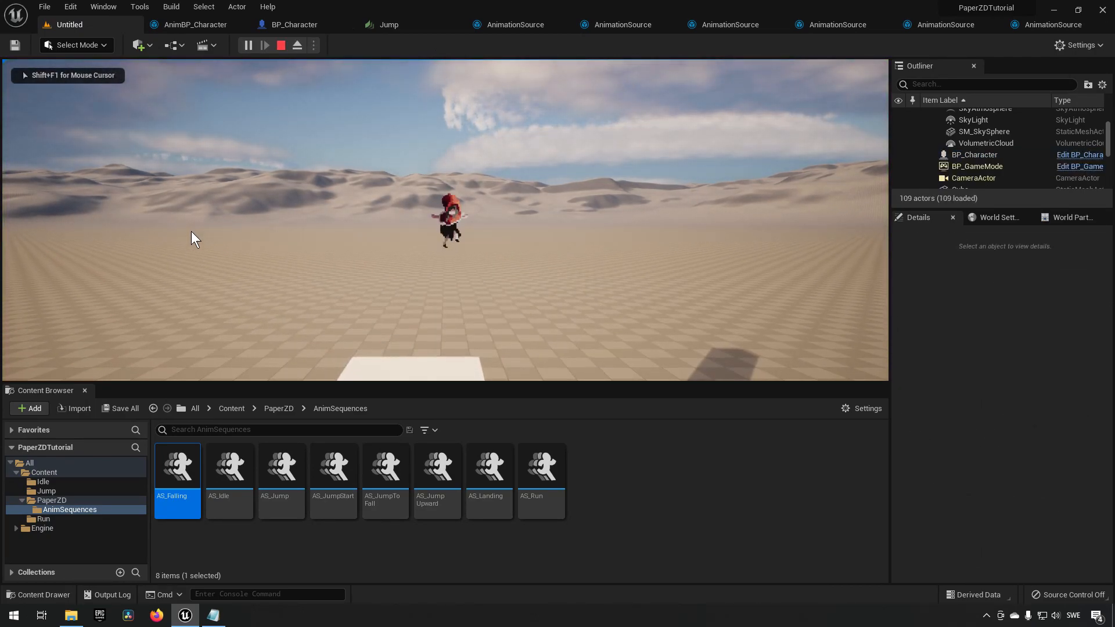
key(space)
key(space)
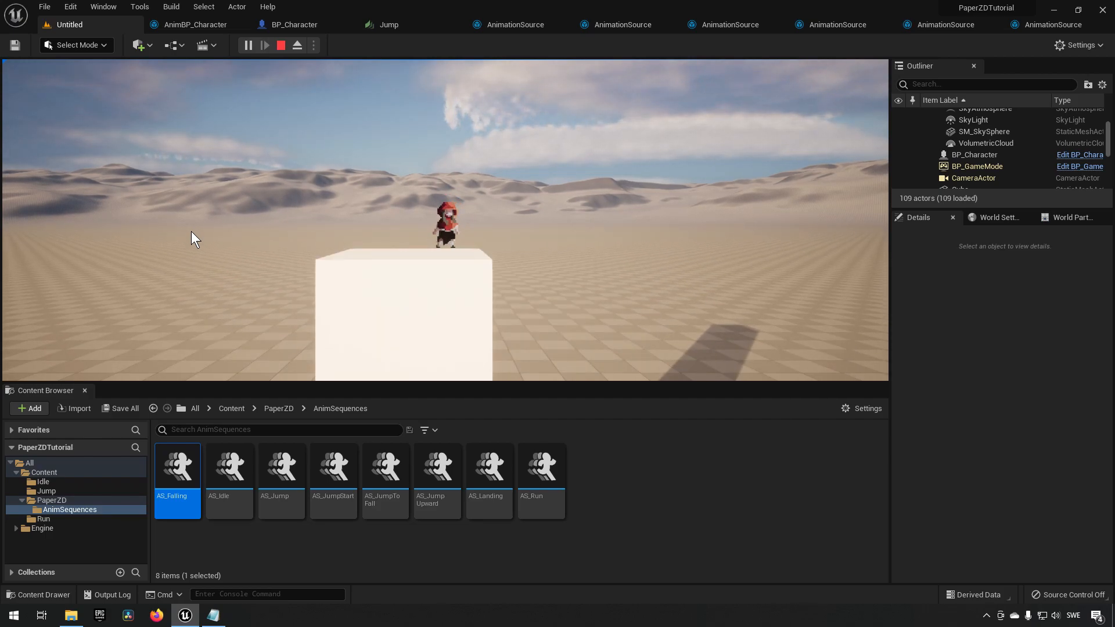
key(shift+F1)
click(282, 47)
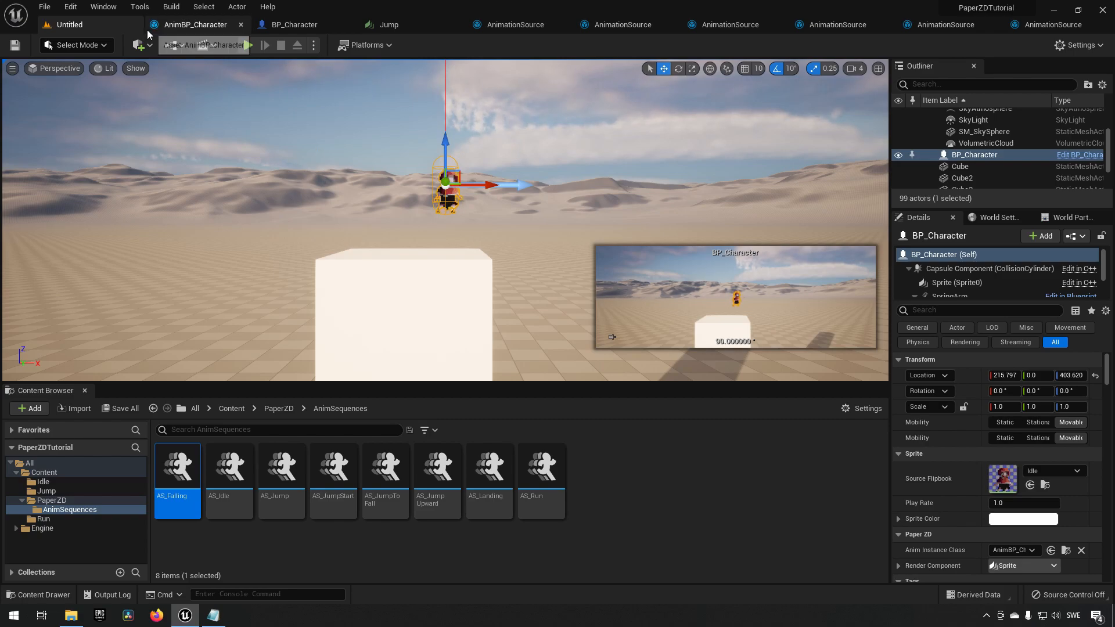
Enable Use Transitional Animations on the Idle to Jump transition and open its transition animation graph.
click(170, 23)
click(565, 301)
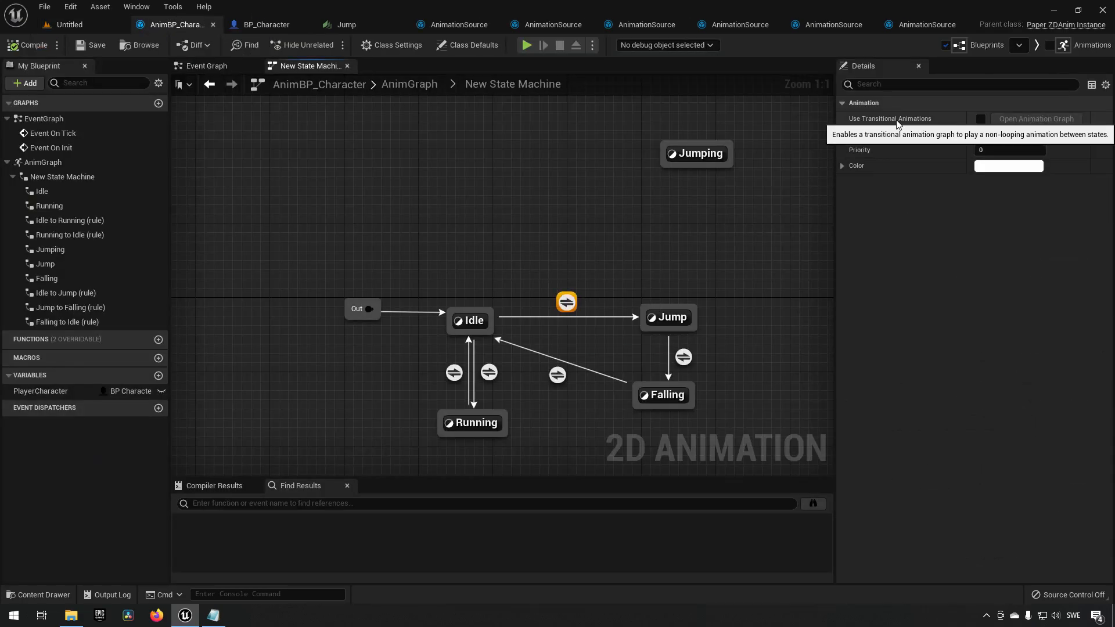
click(640, 270)
right_drag(639, 270, 576, 248)
click(503, 281)
click(629, 341)
click(619, 335)
click(492, 352)
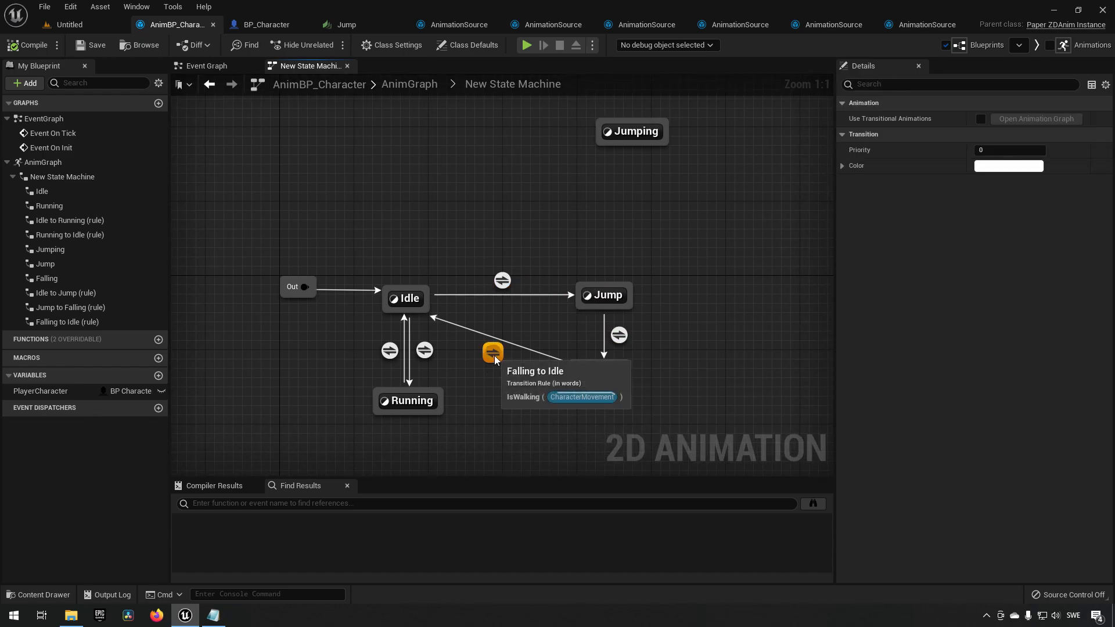
click(502, 280)
click(556, 244)
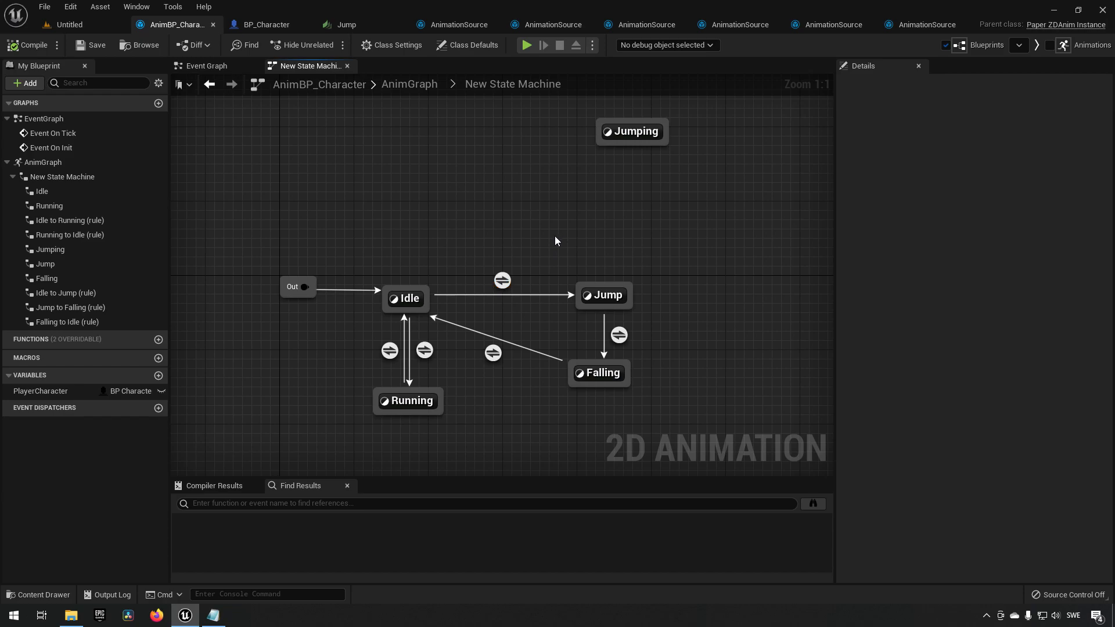
click(502, 280)
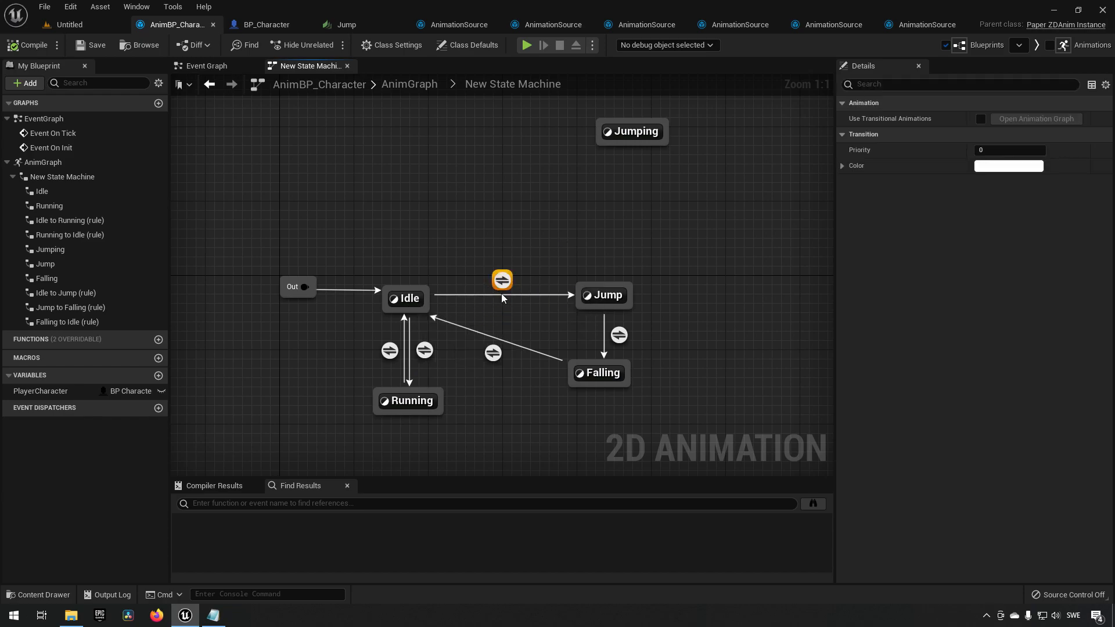
click(980, 119)
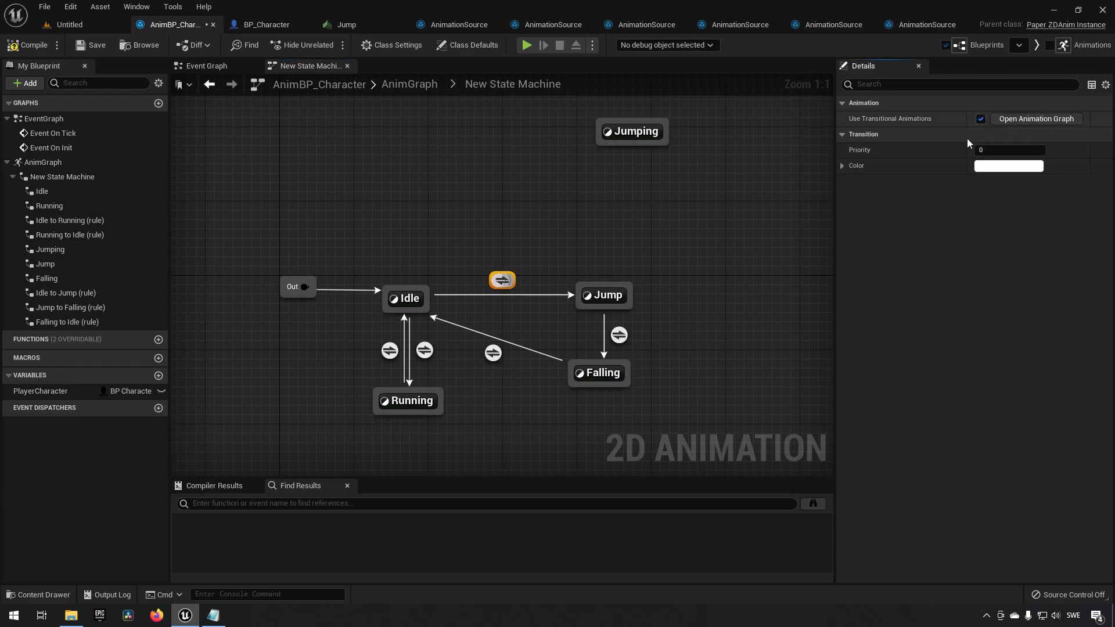
click(1036, 118)
right_drag(328, 311, 421, 300)
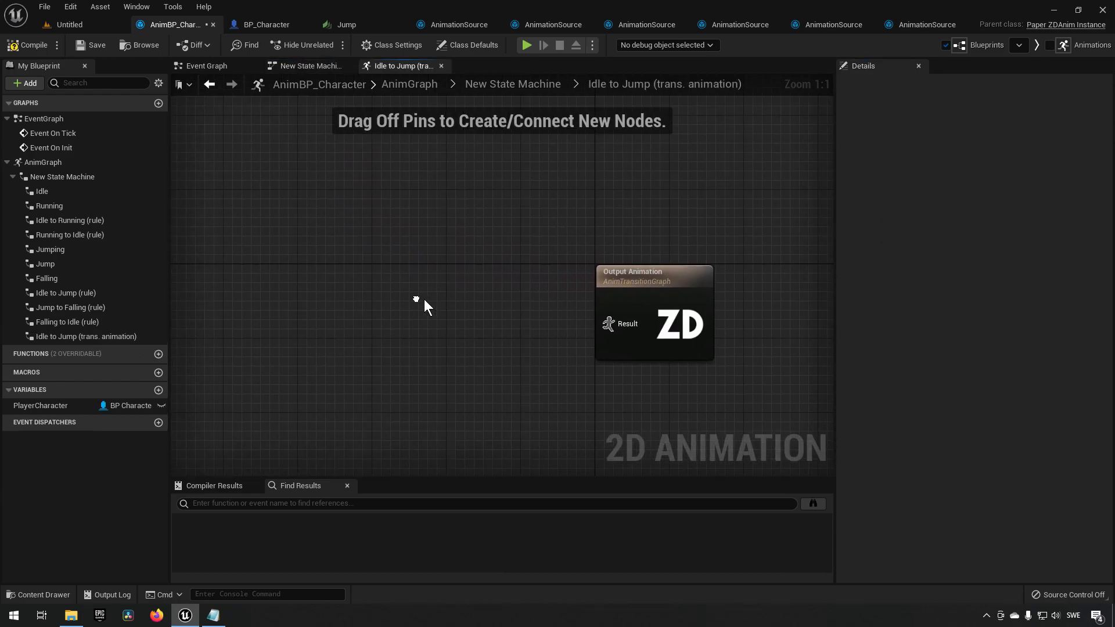
Return to the state machine and inspect the Idle to Jump transition's settings.
right_drag(490, 338, 450, 293)
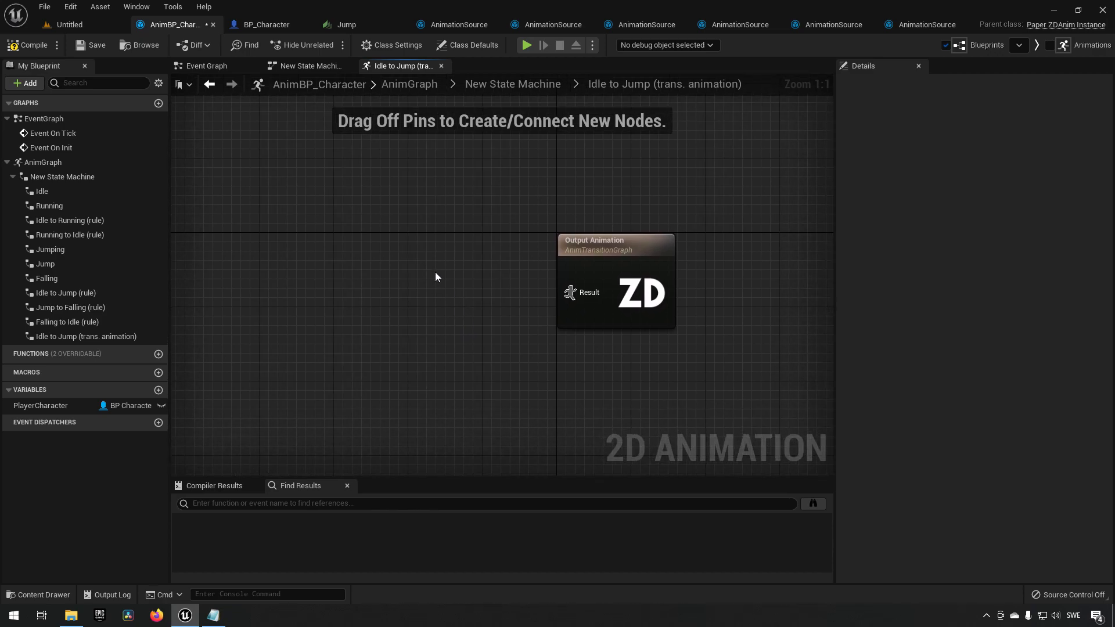
double_click(438, 272)
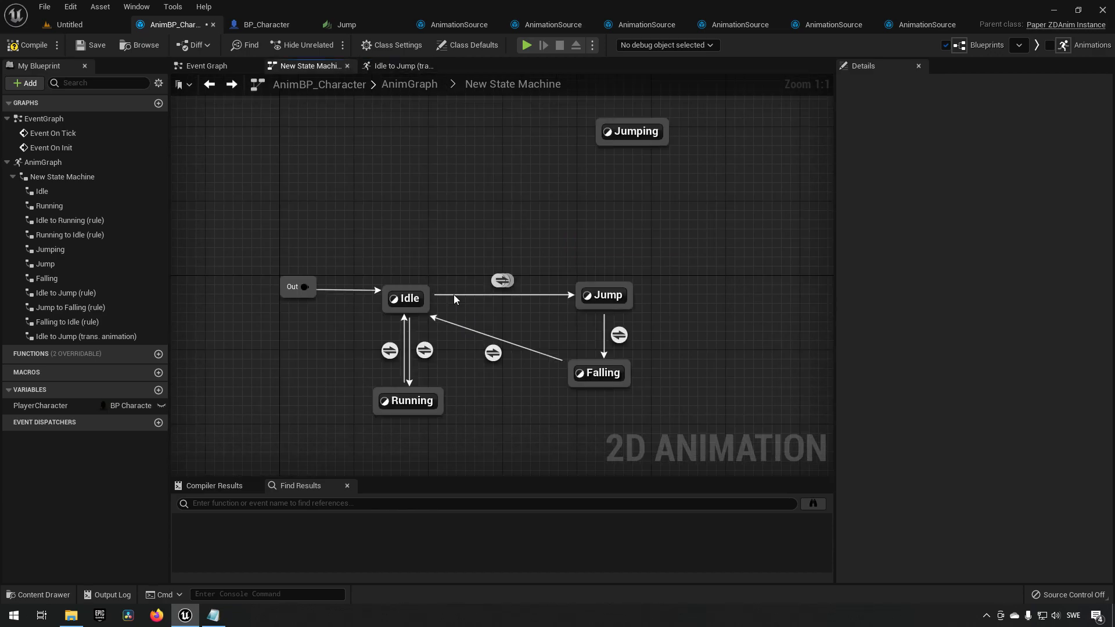
click(597, 297)
click(501, 280)
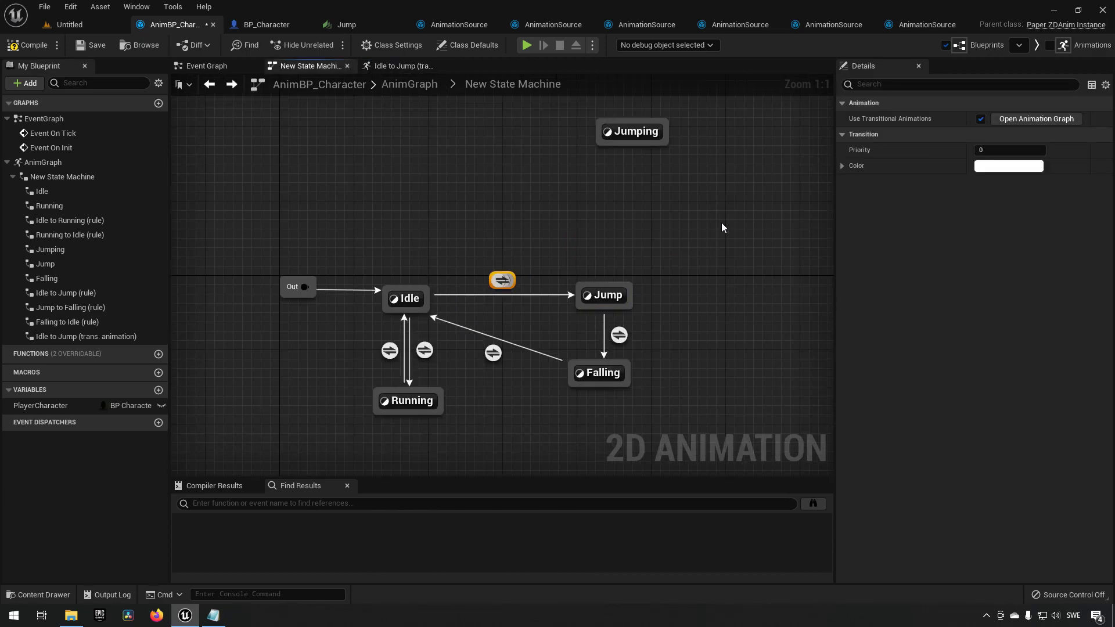
click(844, 165)
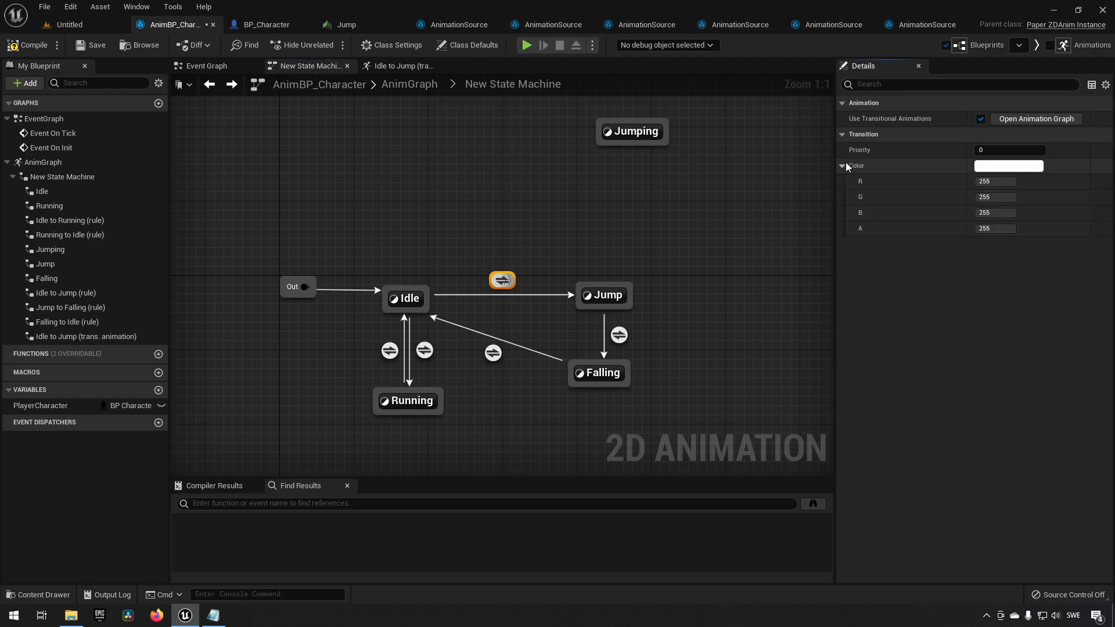
click(845, 165)
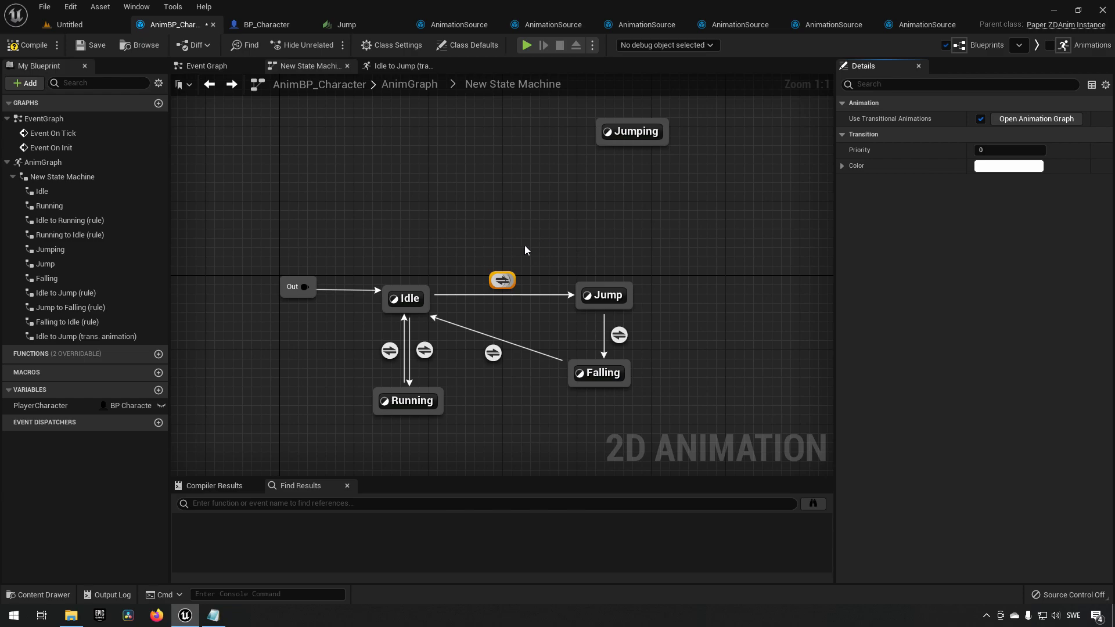
In the Idle to Jump transition animation graph, add a Play AS_JumpStart node and connect it to the Output Animation result.
drag(480, 245, 515, 293)
click(604, 295)
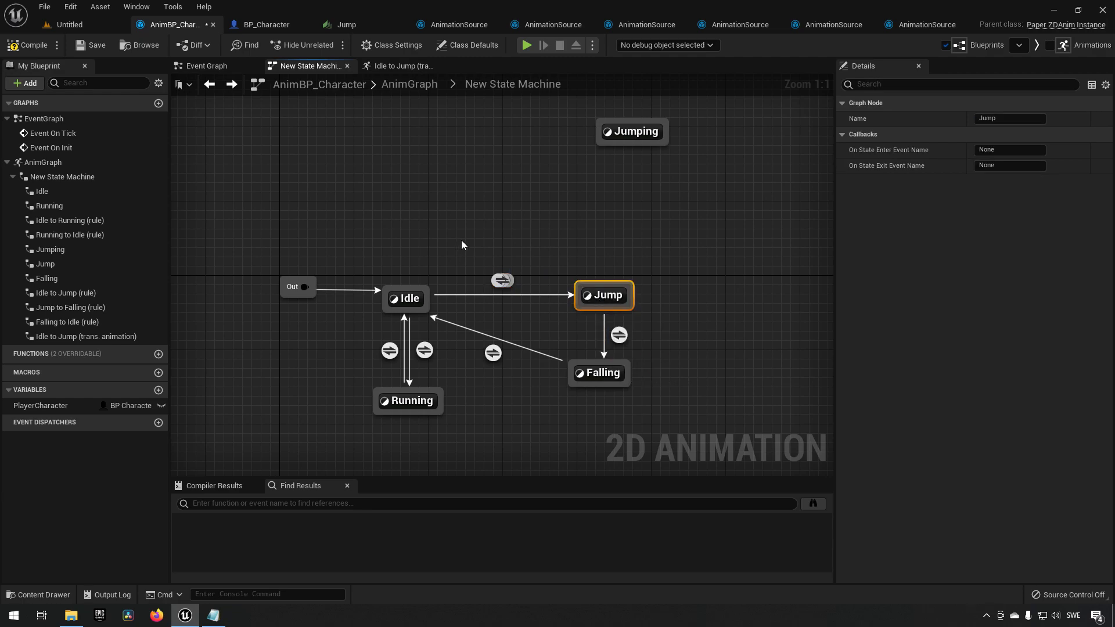
click(491, 235)
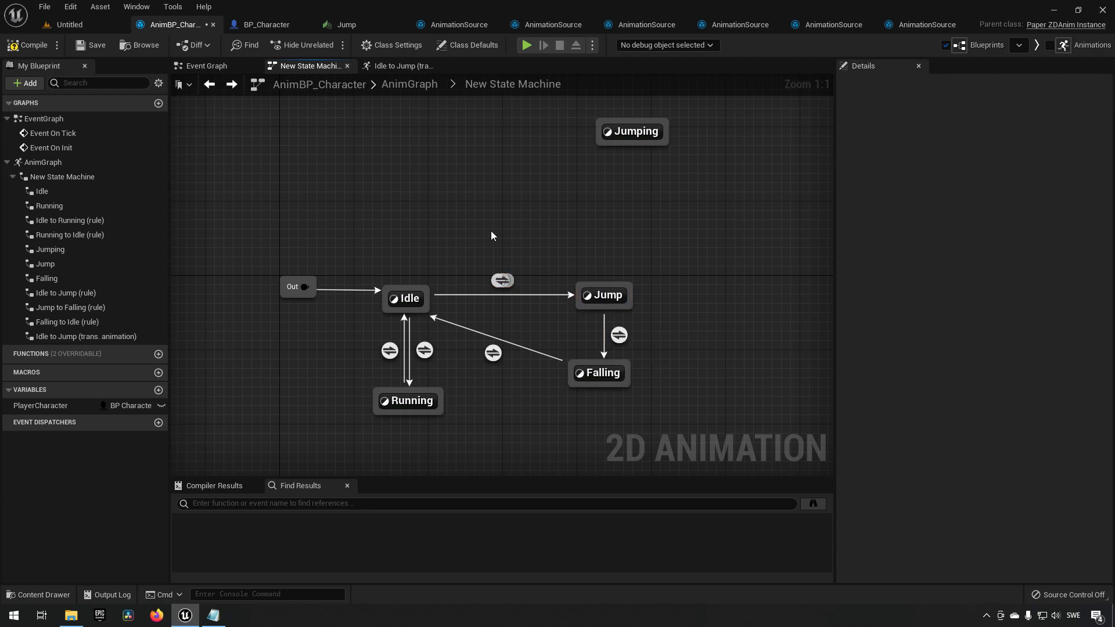
click(507, 281)
click(1062, 117)
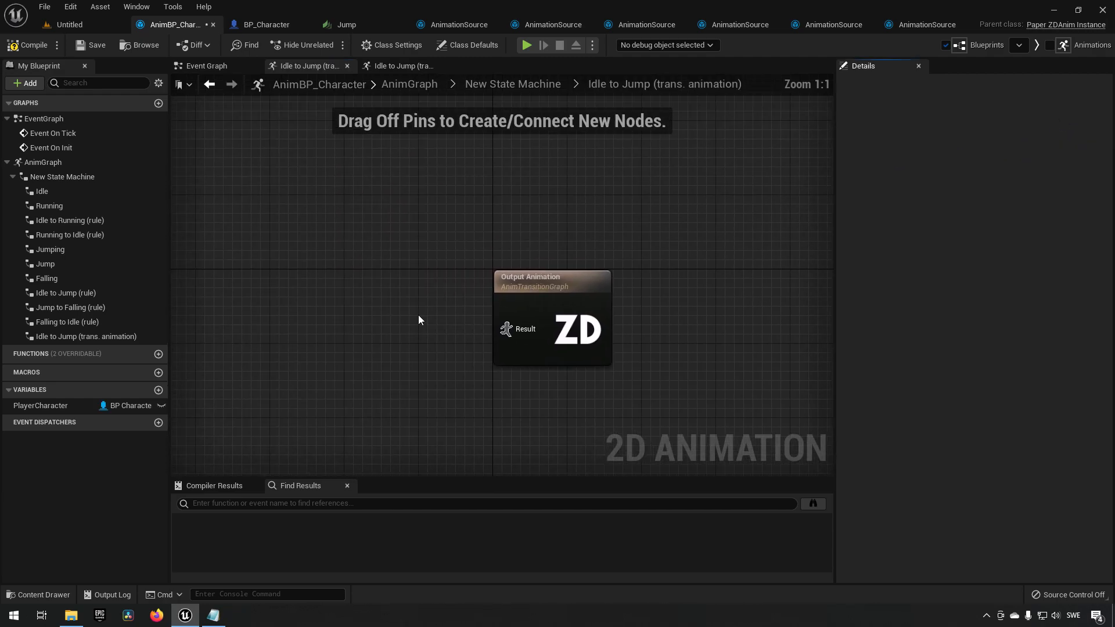
right_drag(422, 313, 399, 311)
right_click(436, 324)
text(play)
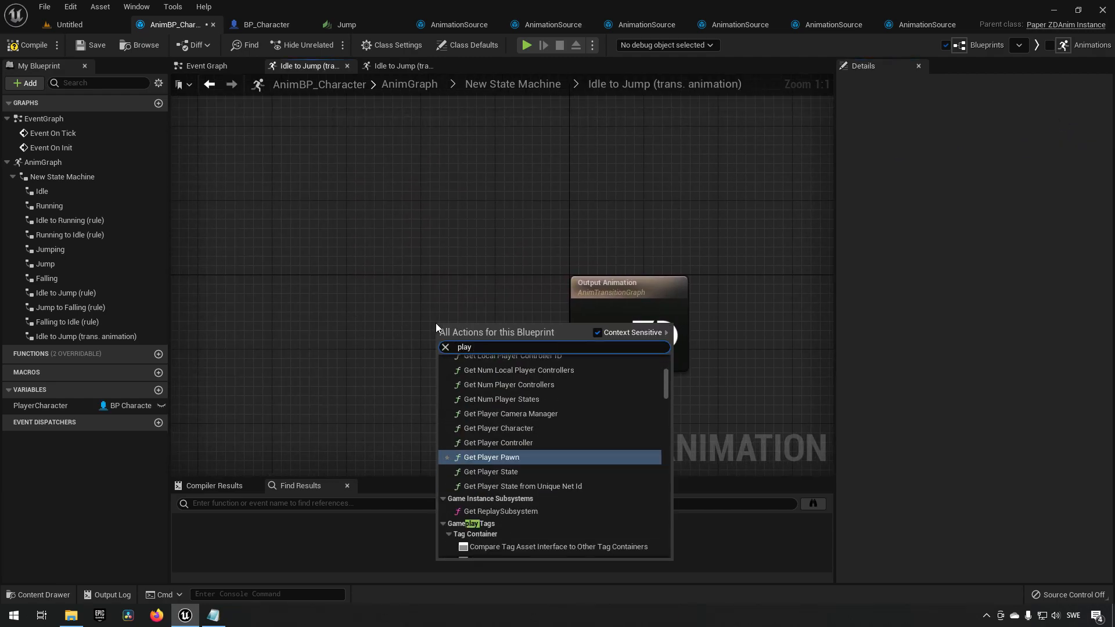
text( start)
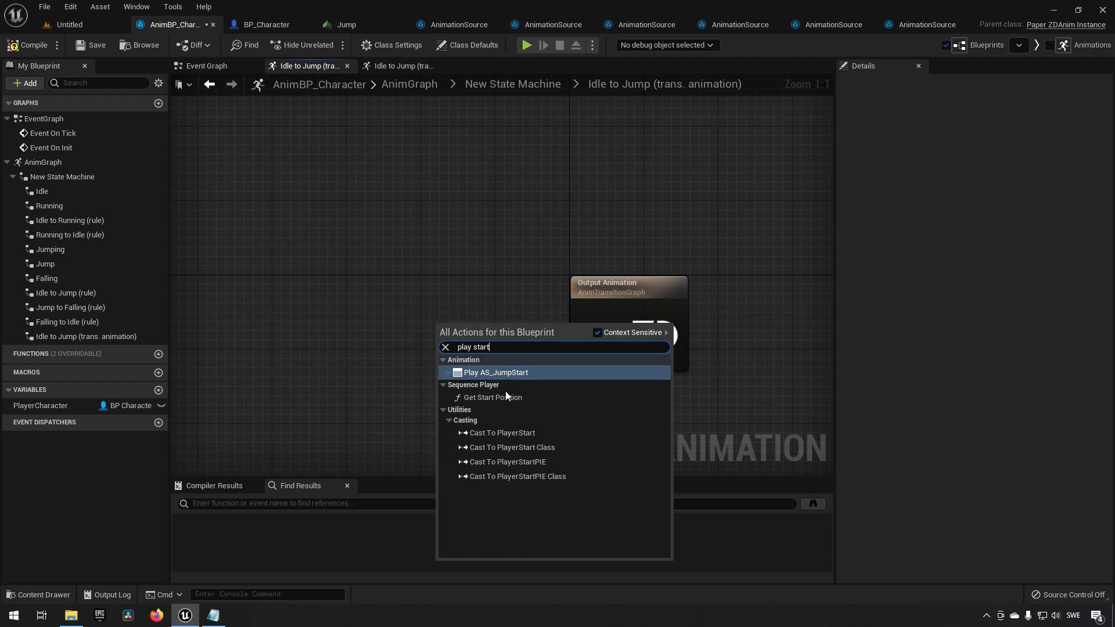
click(536, 373)
drag(563, 338, 580, 335)
drag(492, 331, 493, 321)
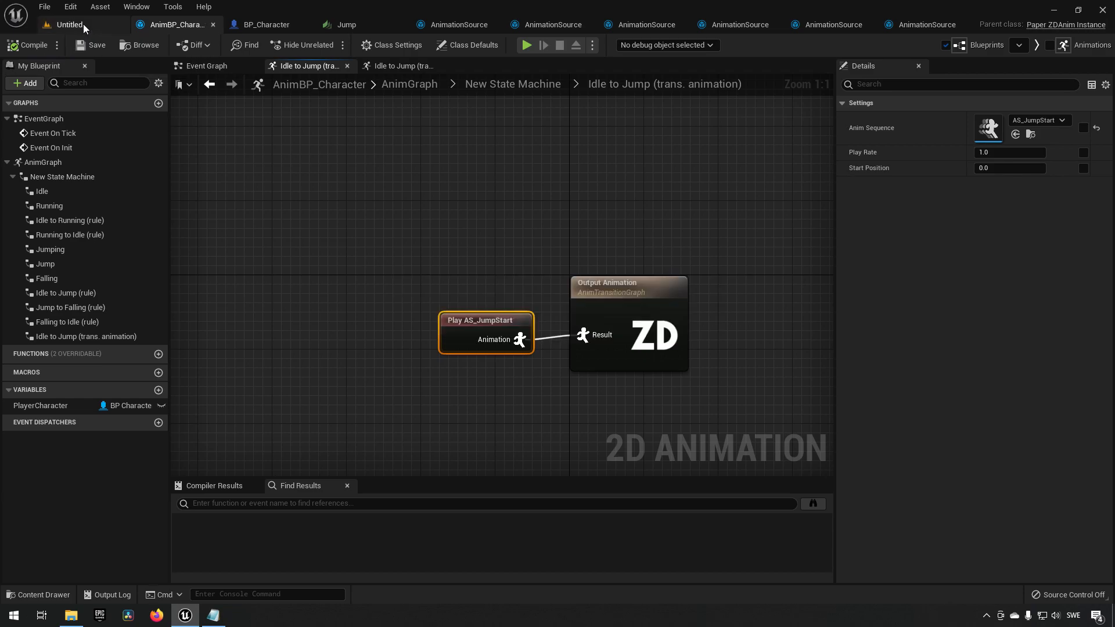
Play the level, test jumping repeatedly, and stop the session.
click(79, 24)
click(248, 45)
click(291, 200)
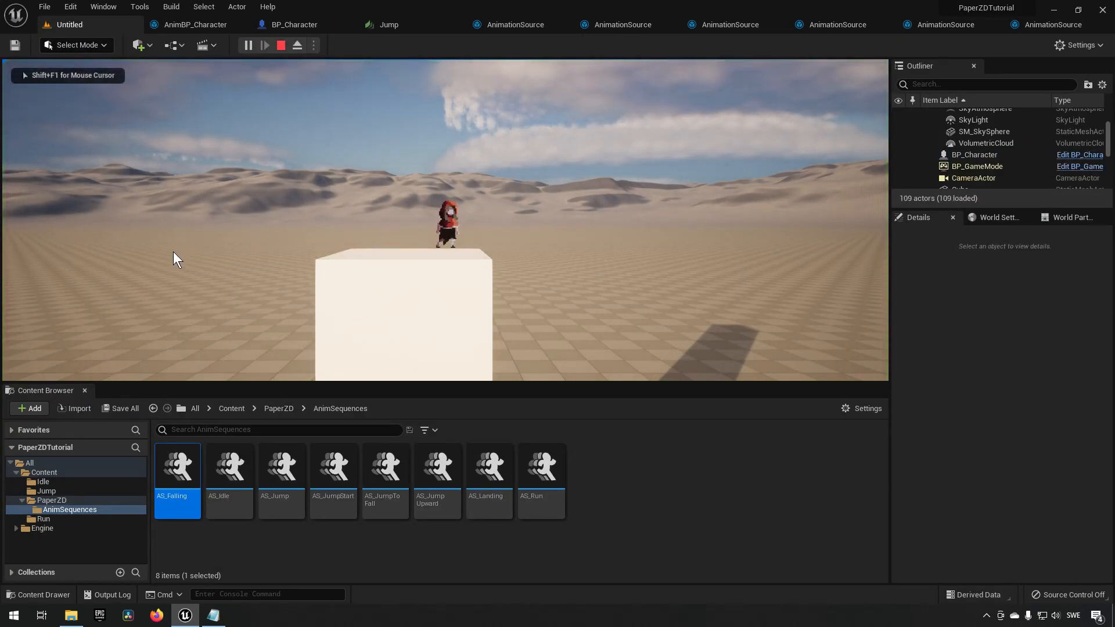
key(space)
key(space)
key(space)
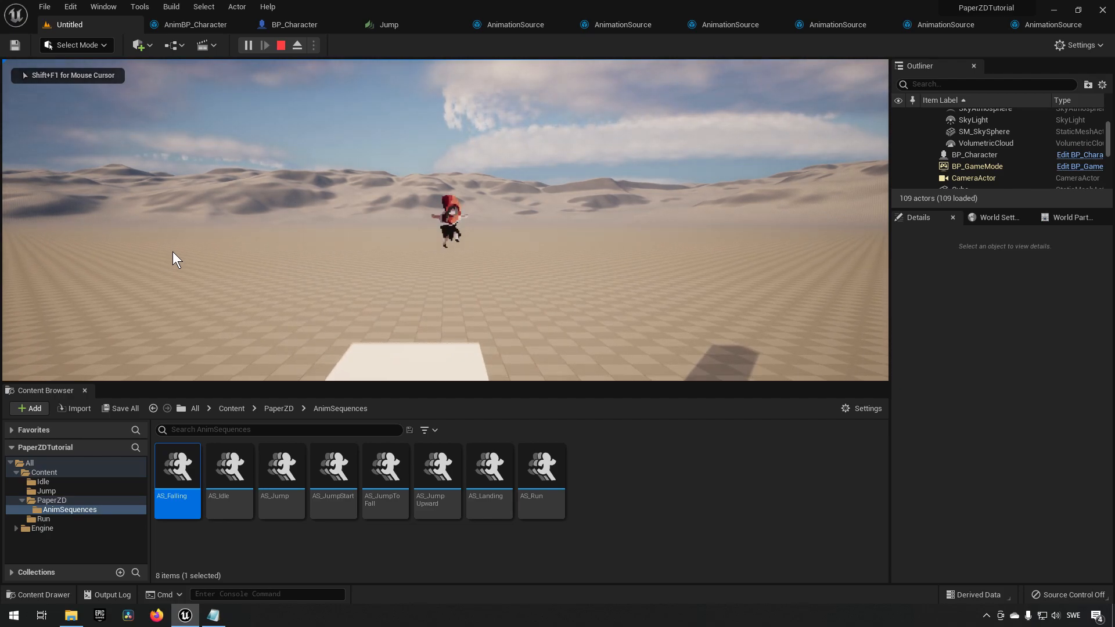
key(space)
key(space)
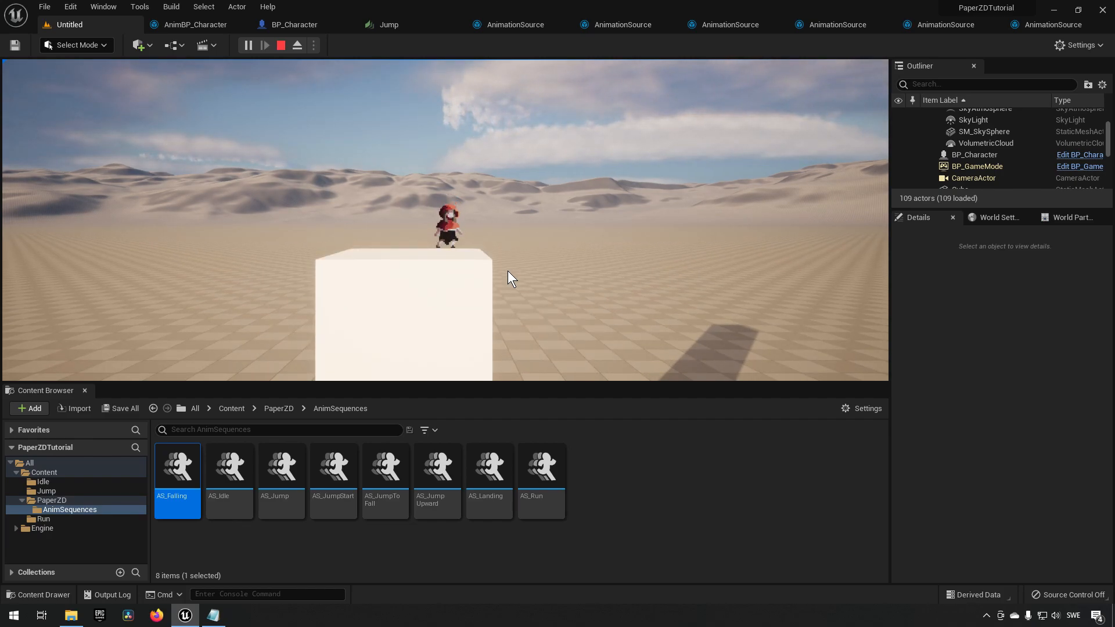
key(space)
key(space)
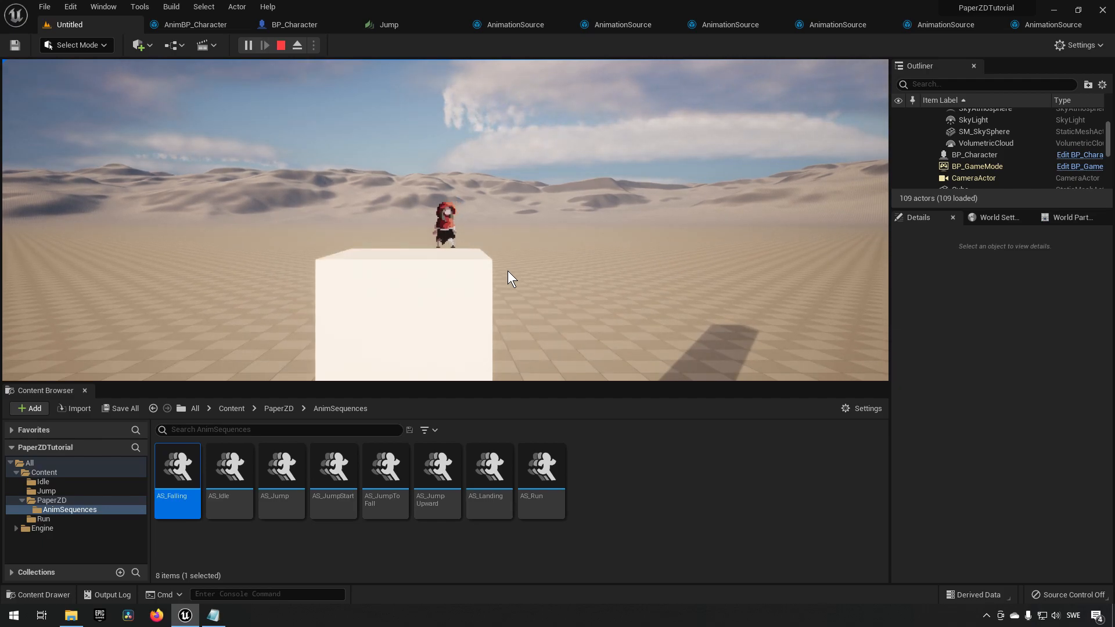
key(shift+F1)
click(281, 45)
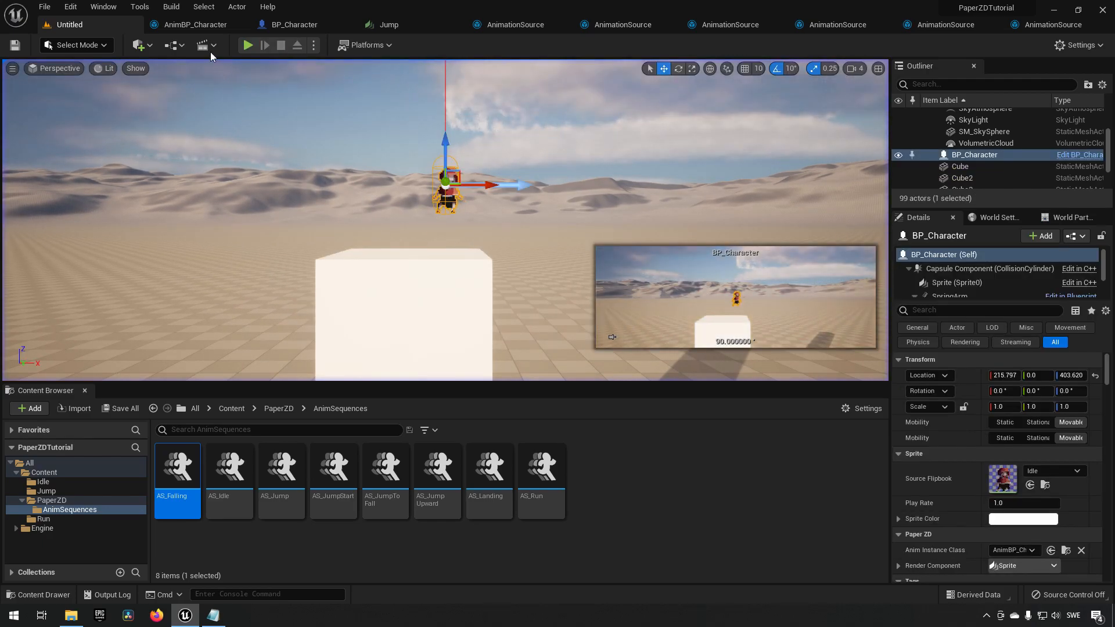
Enable Use Transitional Animations on the Falling to Idle transition and open its transition animation graph.
click(207, 26)
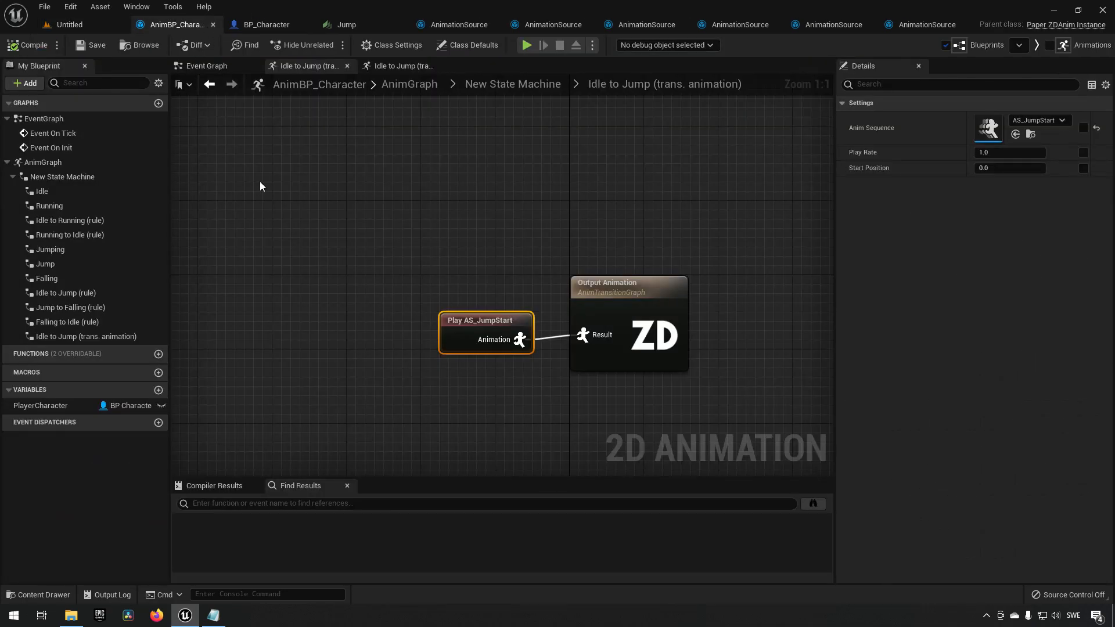
click(514, 85)
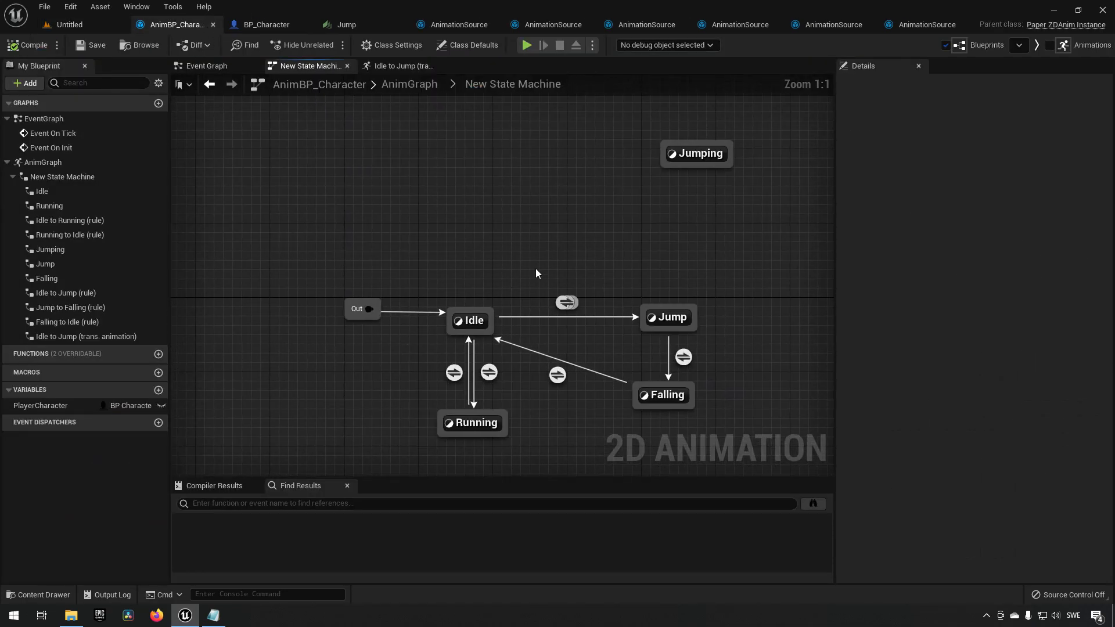
click(491, 335)
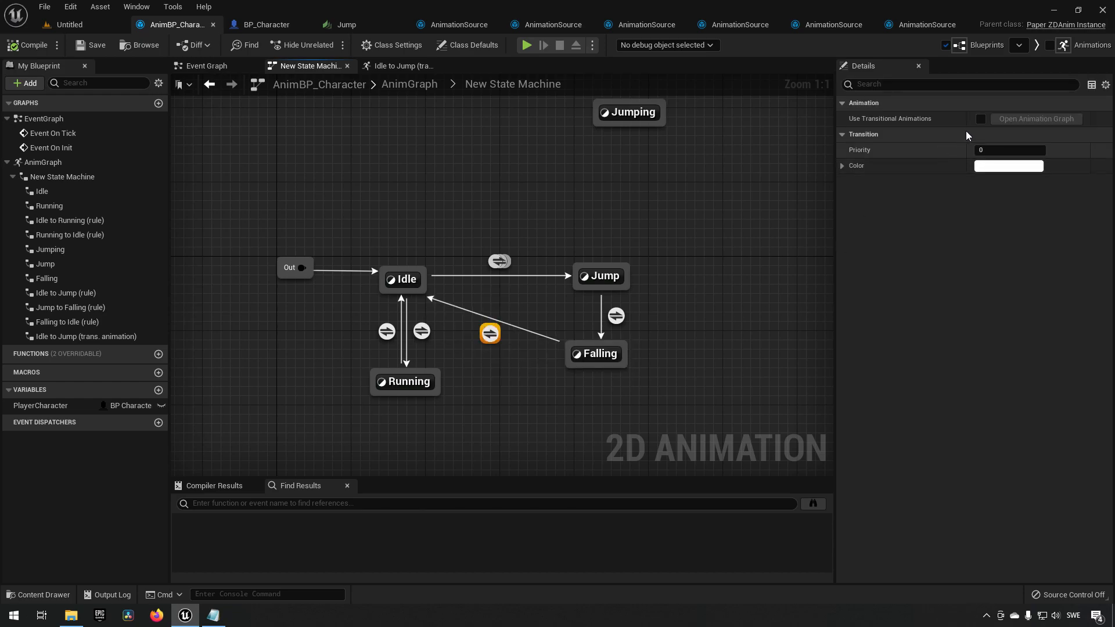
click(980, 119)
click(1026, 120)
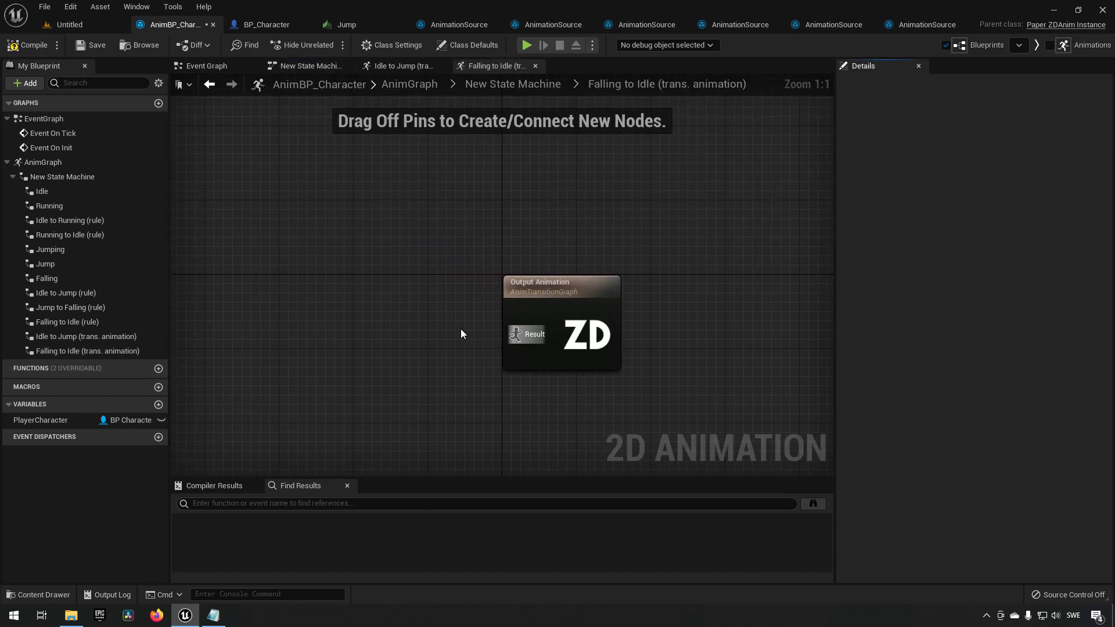
Add a Play AS_Landing node and connect it to the Output Animation result.
right_click(351, 329)
text(play landing)
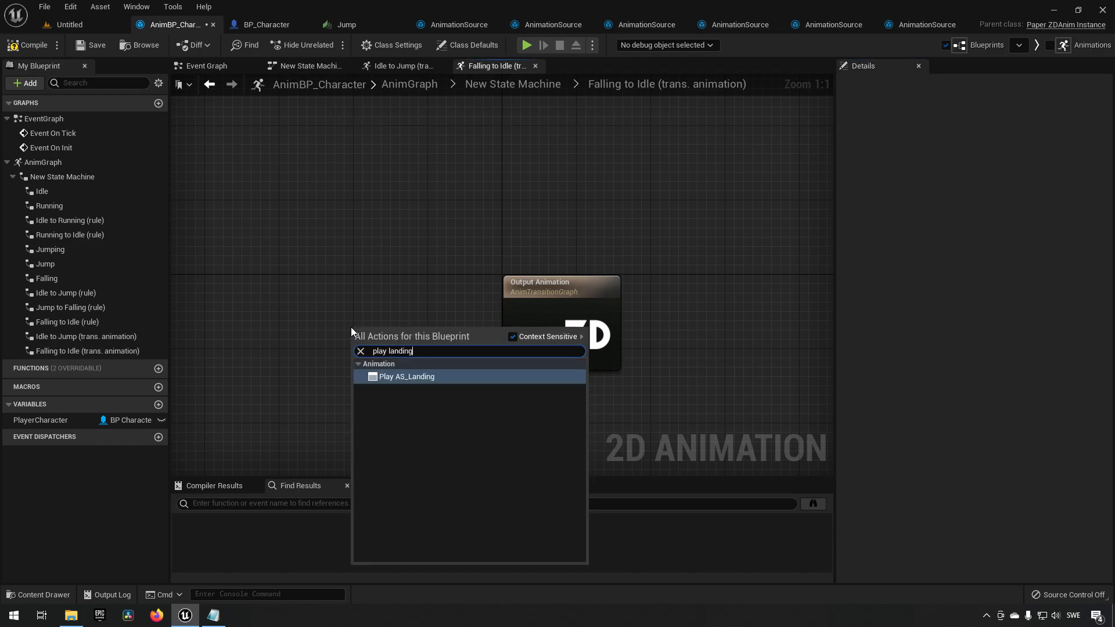
key(Return)
drag(423, 357, 514, 337)
drag(409, 337, 445, 309)
Compile and save the animation blueprint, and test jumping in a play session of the level.
click(25, 45)
click(91, 45)
click(81, 23)
click(248, 45)
key(space)
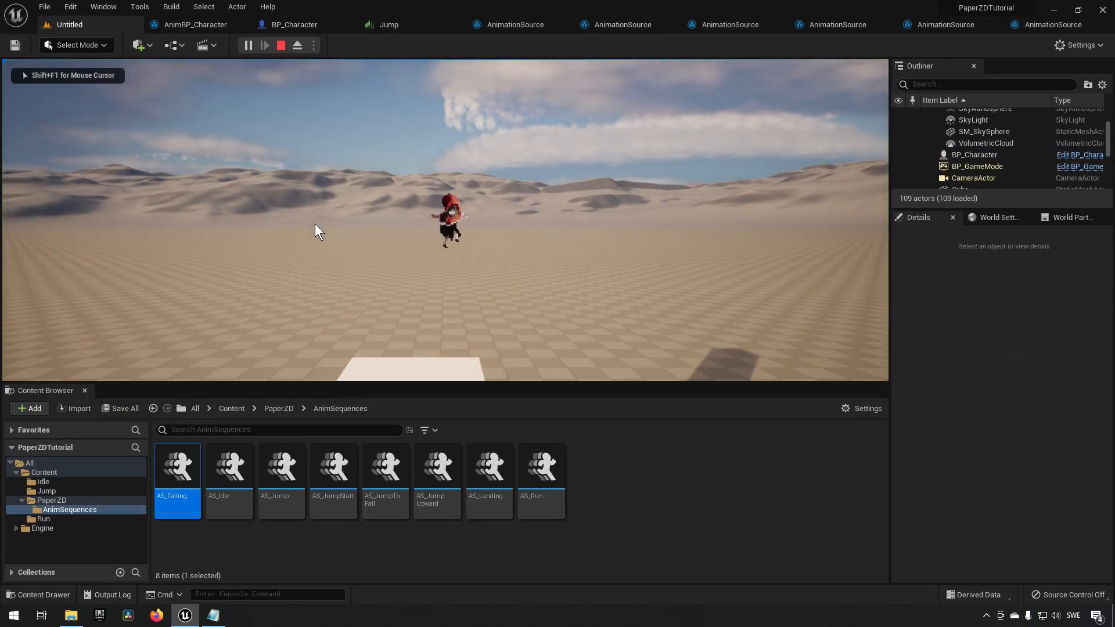
key(space)
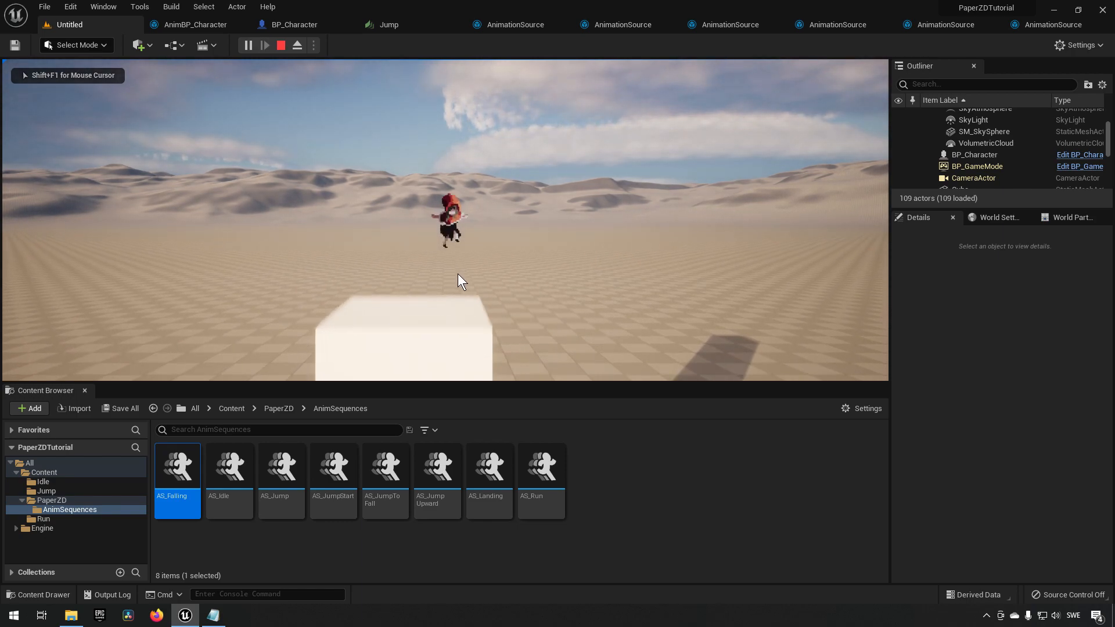
key(space)
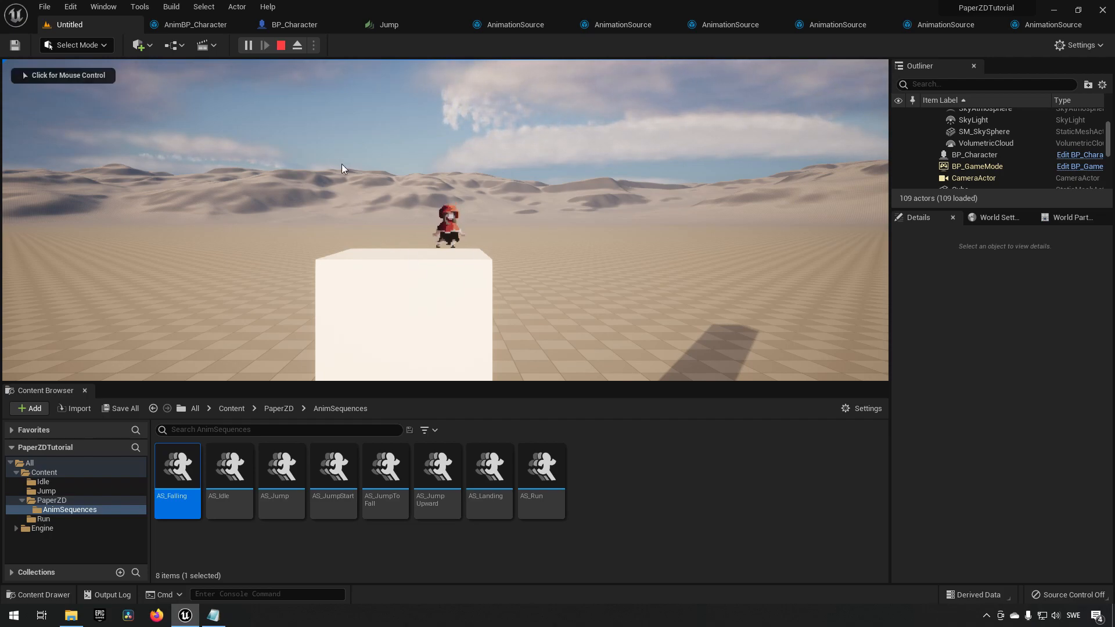
click(281, 45)
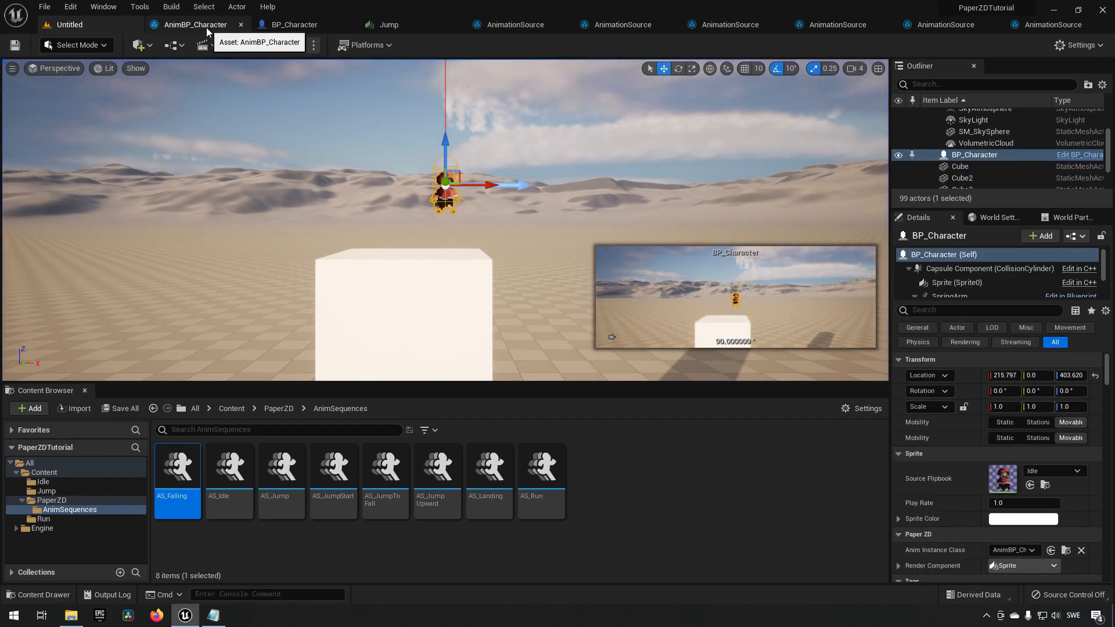
Examine the state machine's states and transitions, including the Idle to Jump and Jump to Falling rules.
click(198, 25)
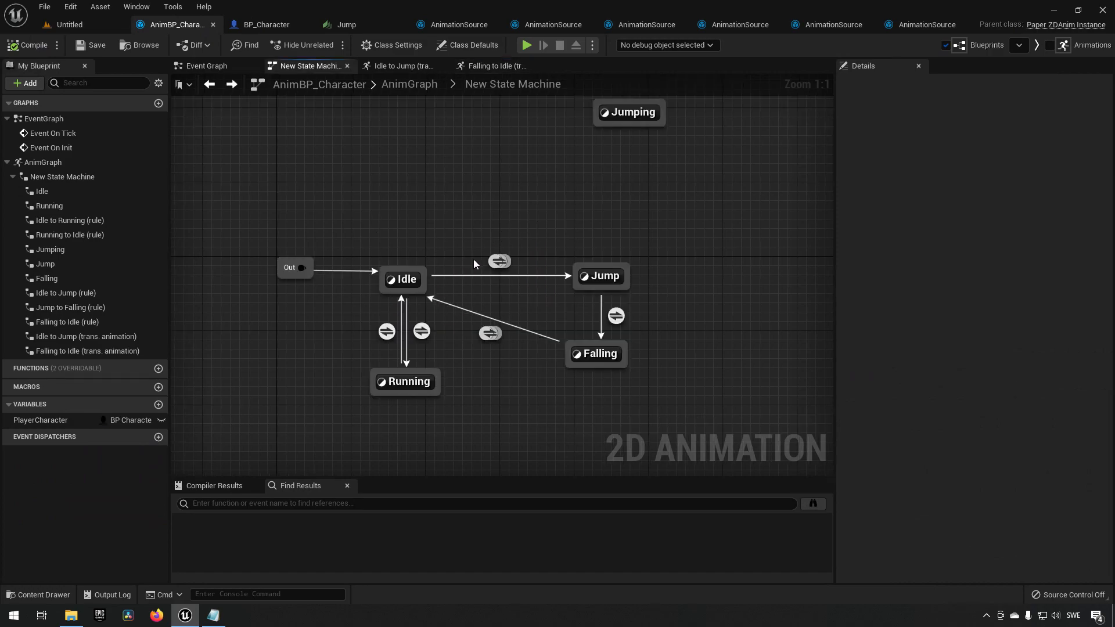
click(500, 261)
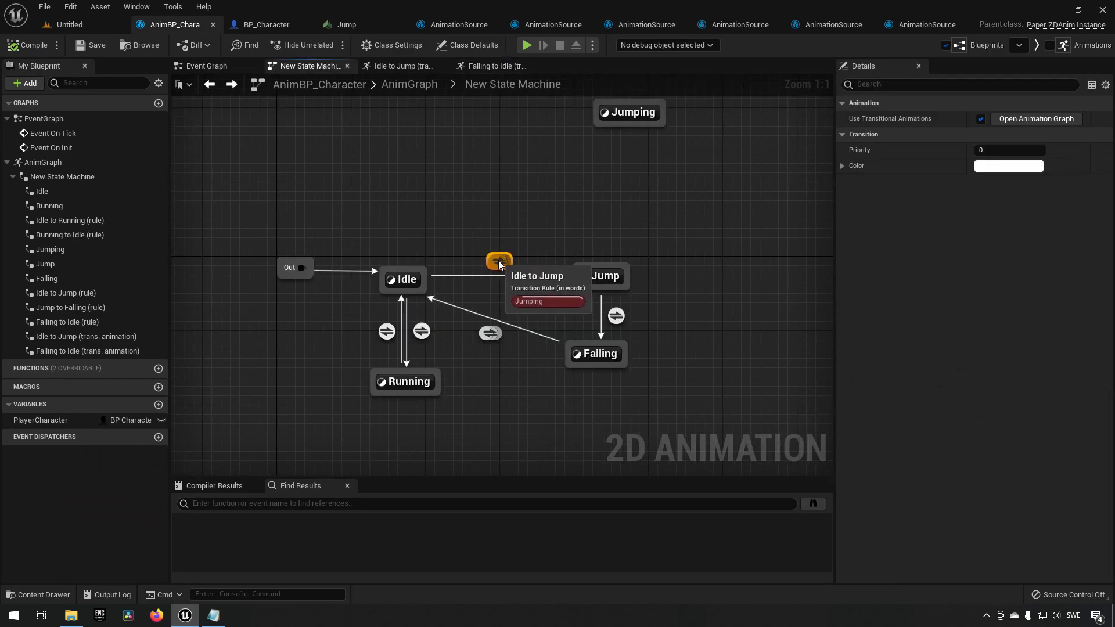
right_drag(514, 315, 492, 311)
right_click(502, 311)
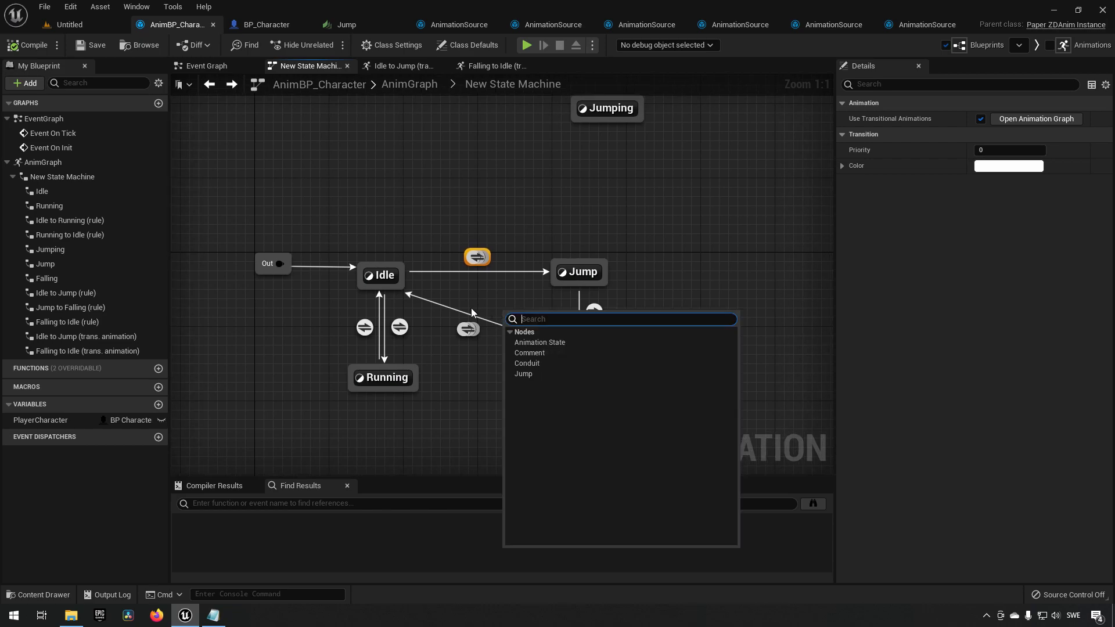
click(404, 232)
click(381, 274)
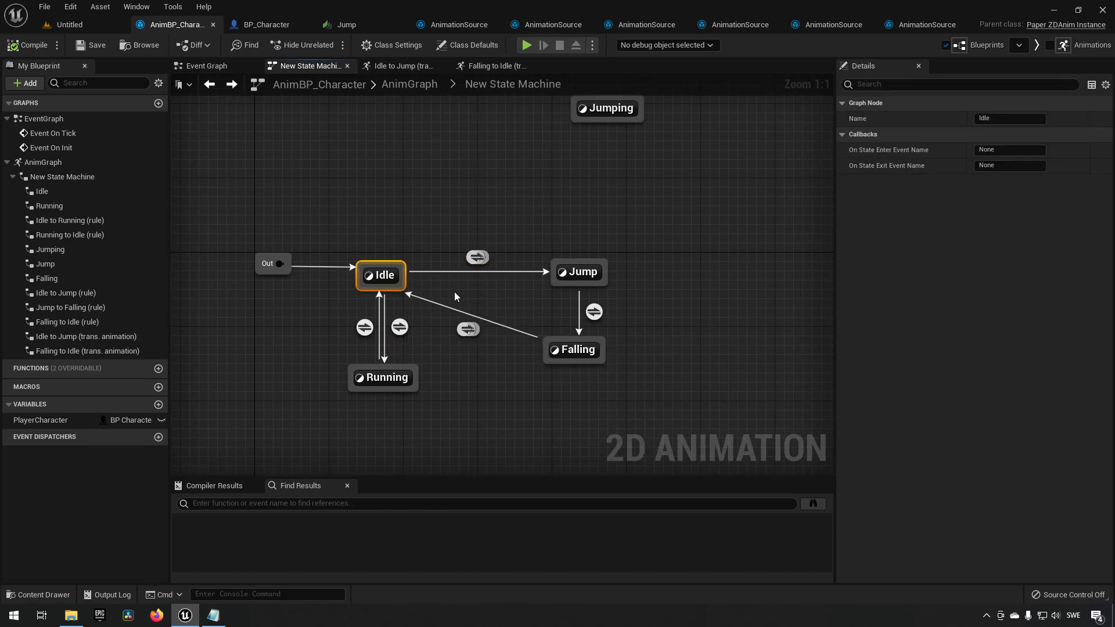
click(578, 271)
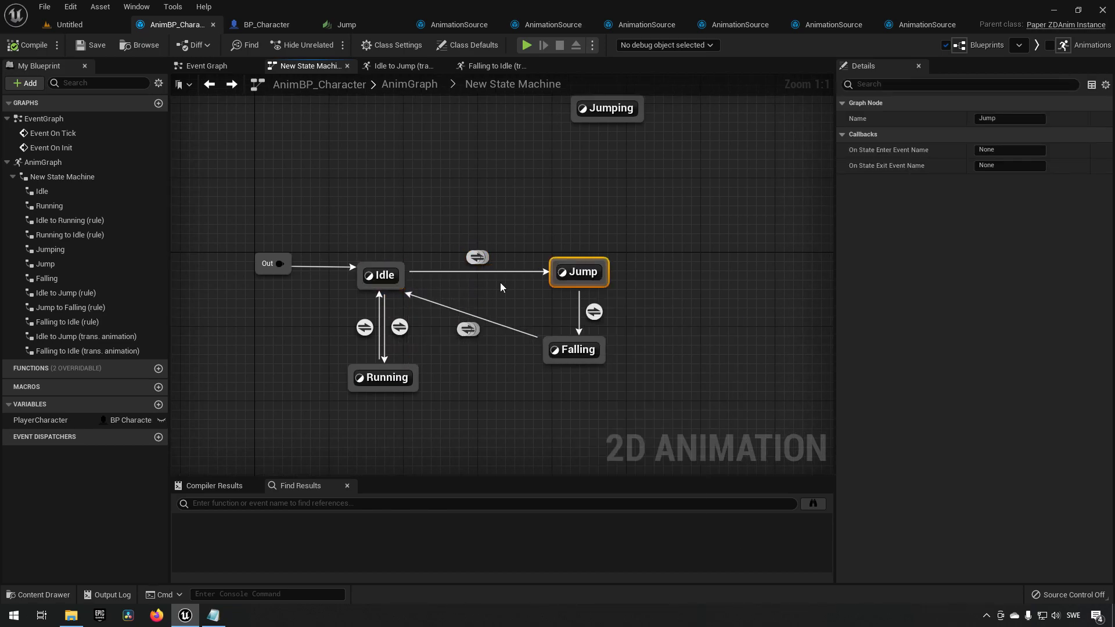
click(473, 256)
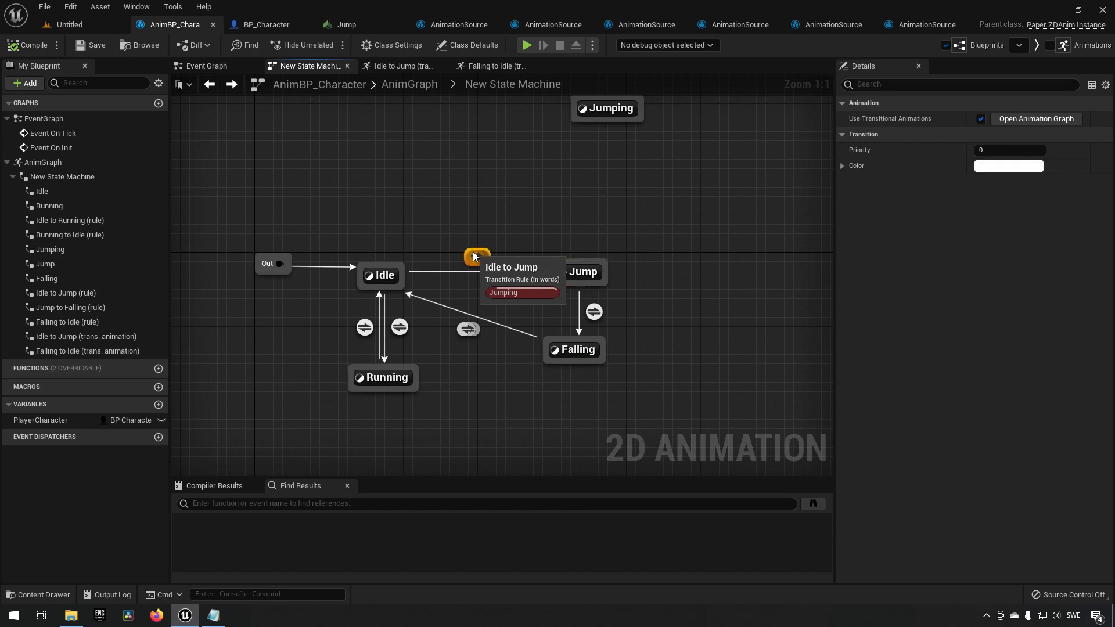
double_click(473, 256)
drag(498, 207, 538, 301)
key(alt+Left)
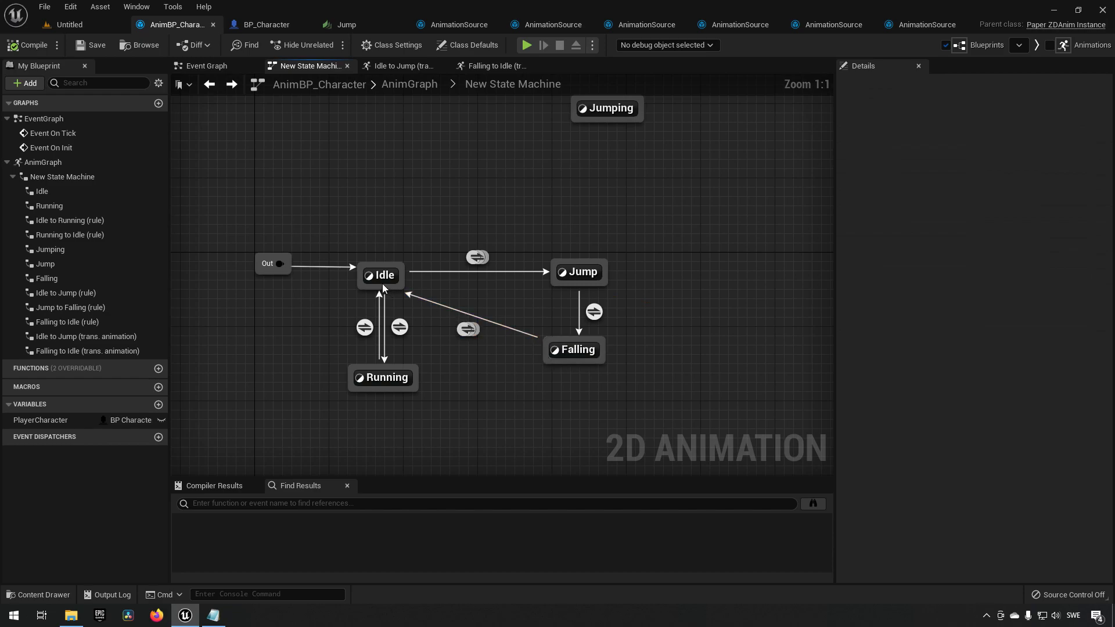
drag(446, 212, 496, 273)
drag(534, 228, 629, 281)
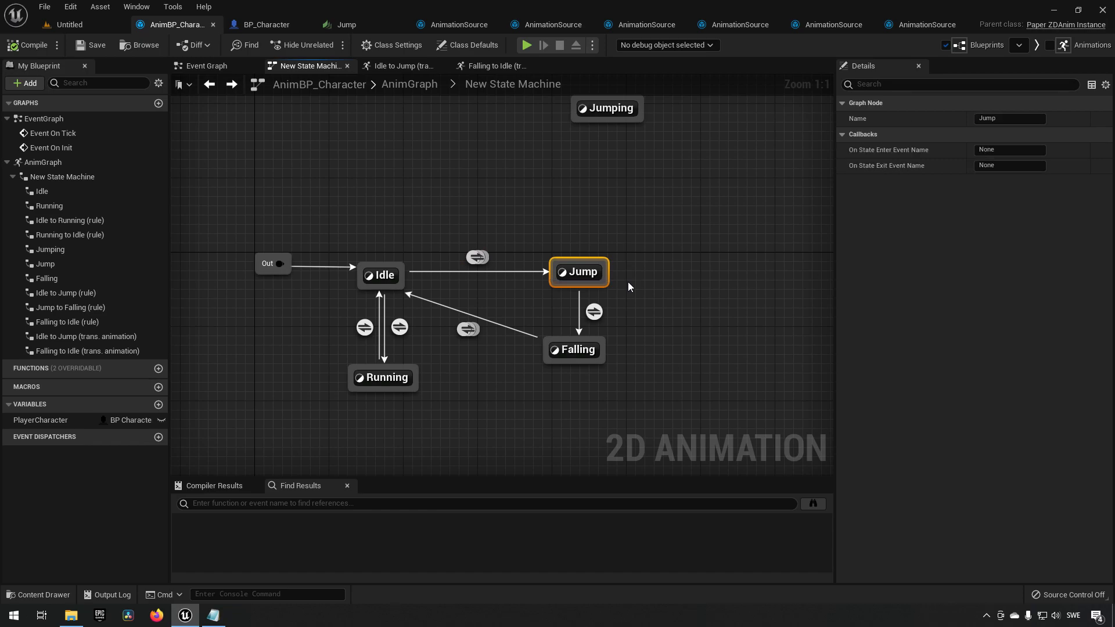
drag(524, 244, 615, 281)
drag(455, 236, 498, 274)
drag(534, 226, 629, 291)
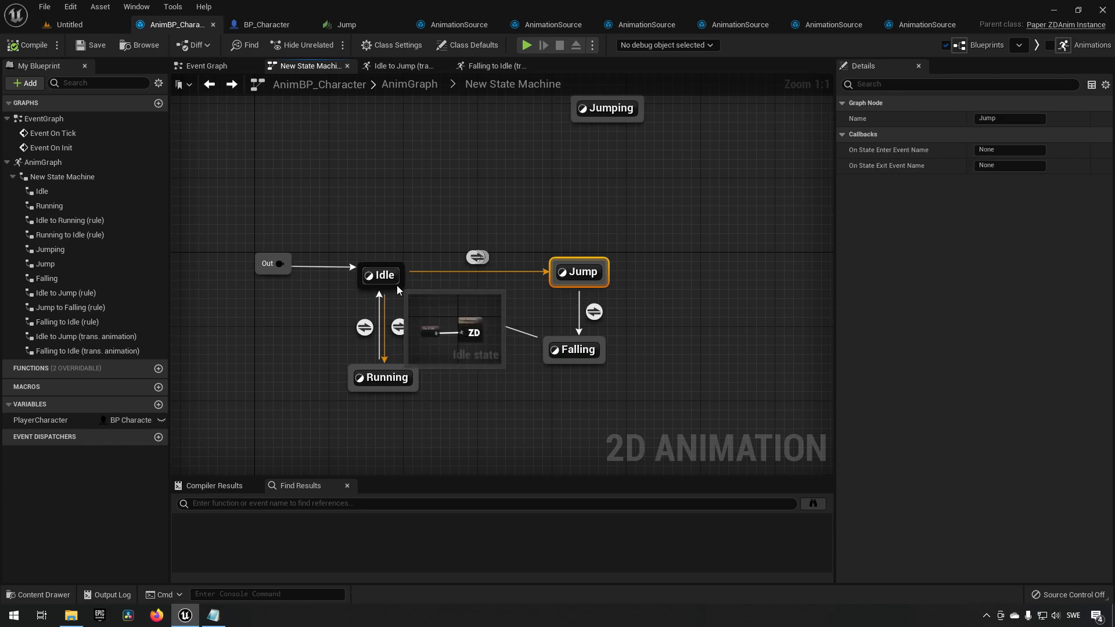
mouse_move(599, 318)
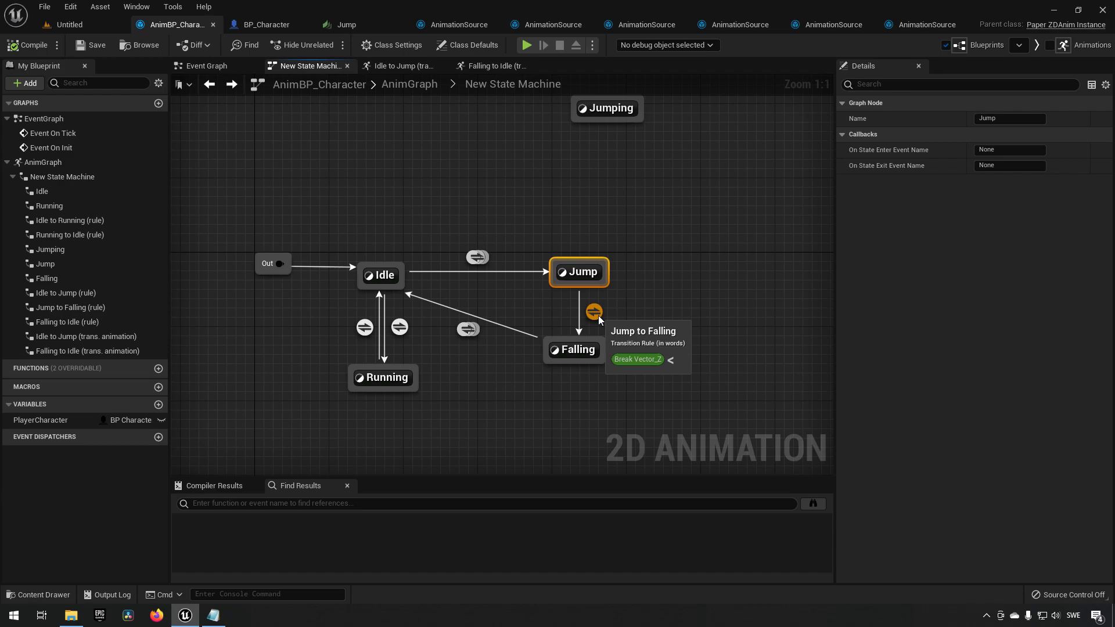
Run a play session of the level and test the character's movement and jumping.
click(594, 316)
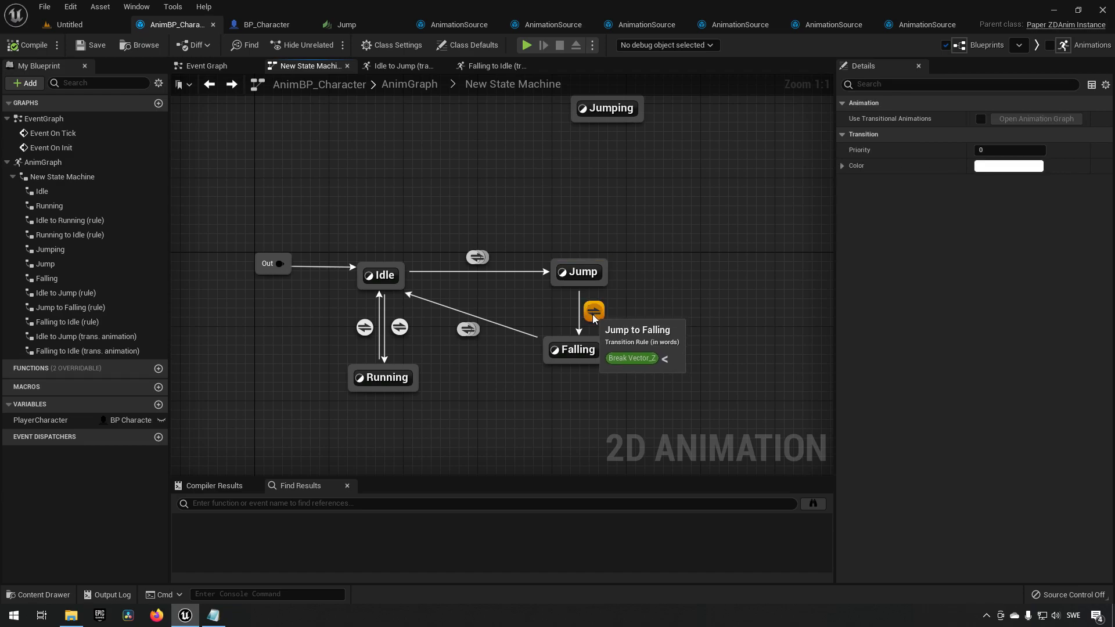
click(70, 25)
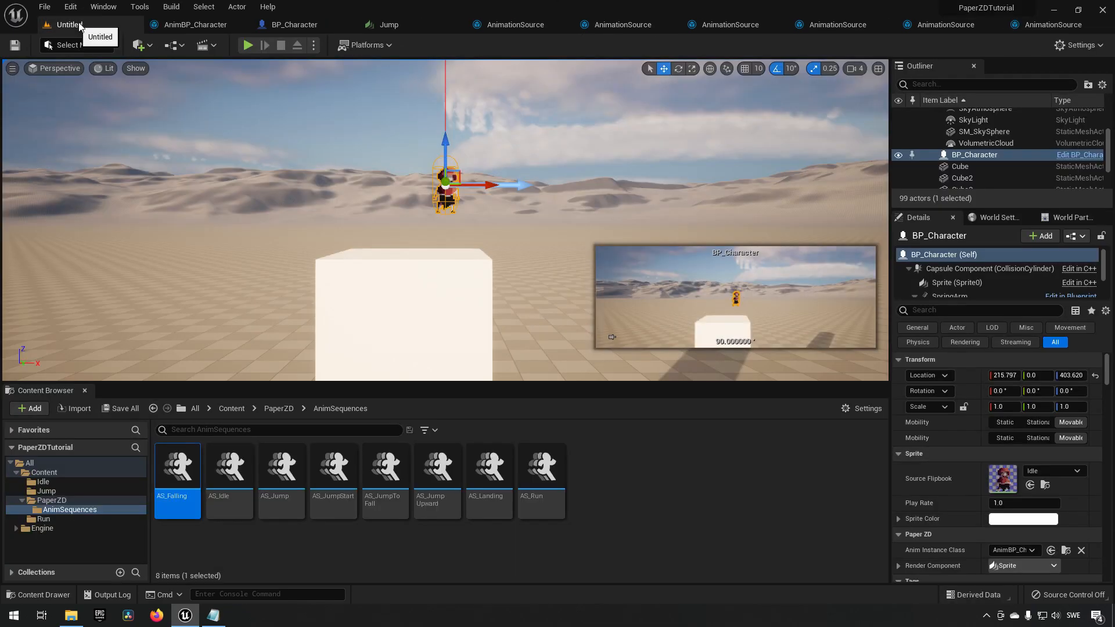
click(410, 151)
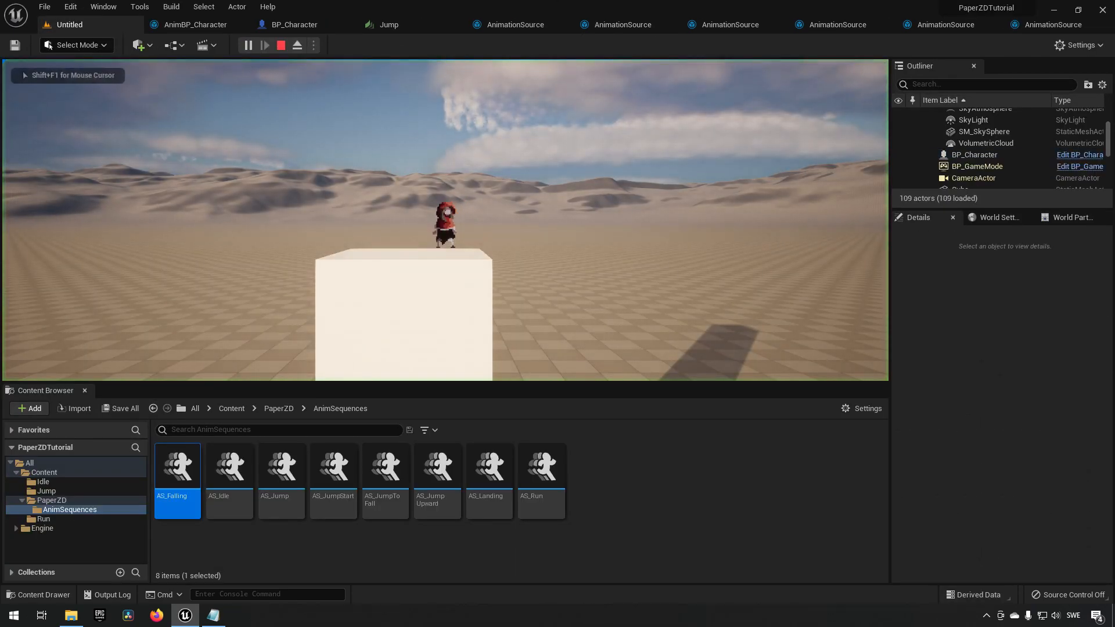
key(d)
key(shift+F1)
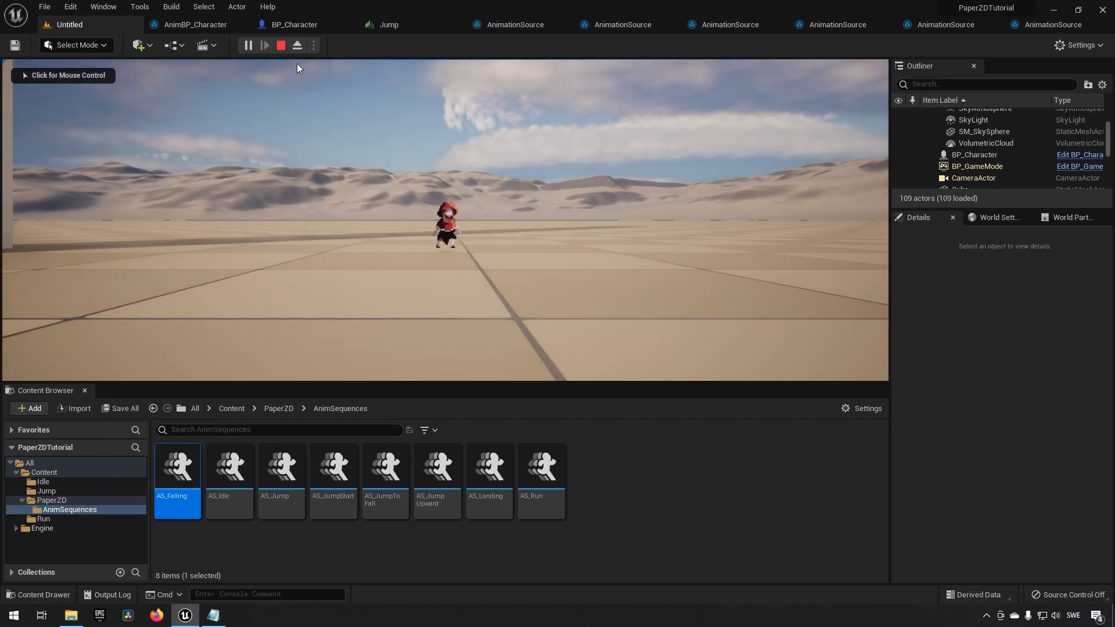
click(281, 45)
click(208, 29)
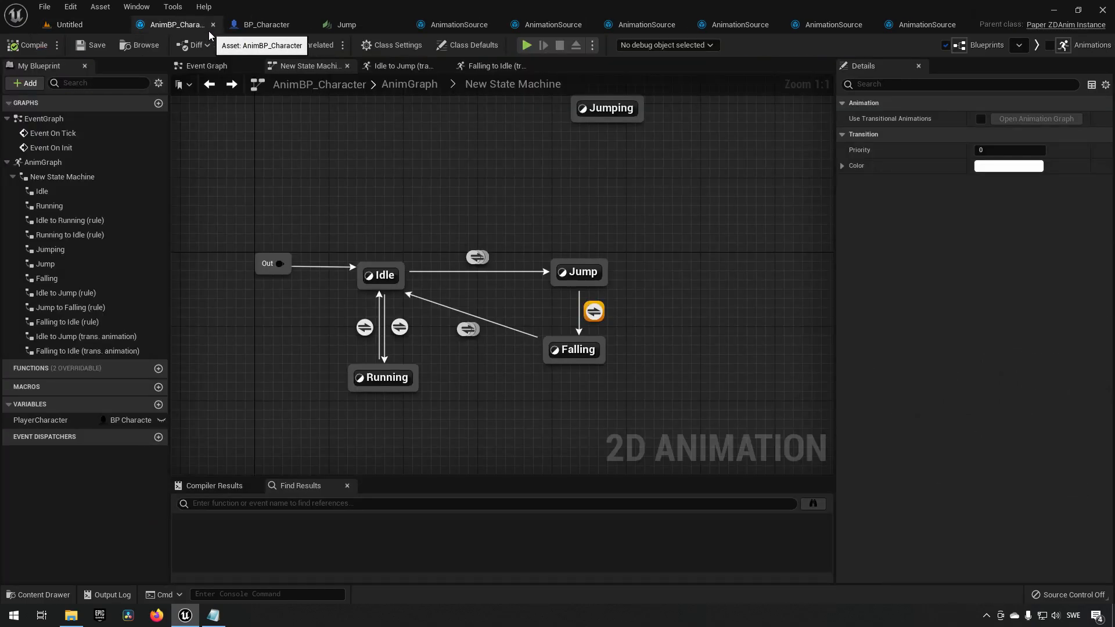
Examine the state machine's states and transitions between Idle, Jump and Falling.
drag(451, 220, 496, 272)
click(381, 273)
click(583, 270)
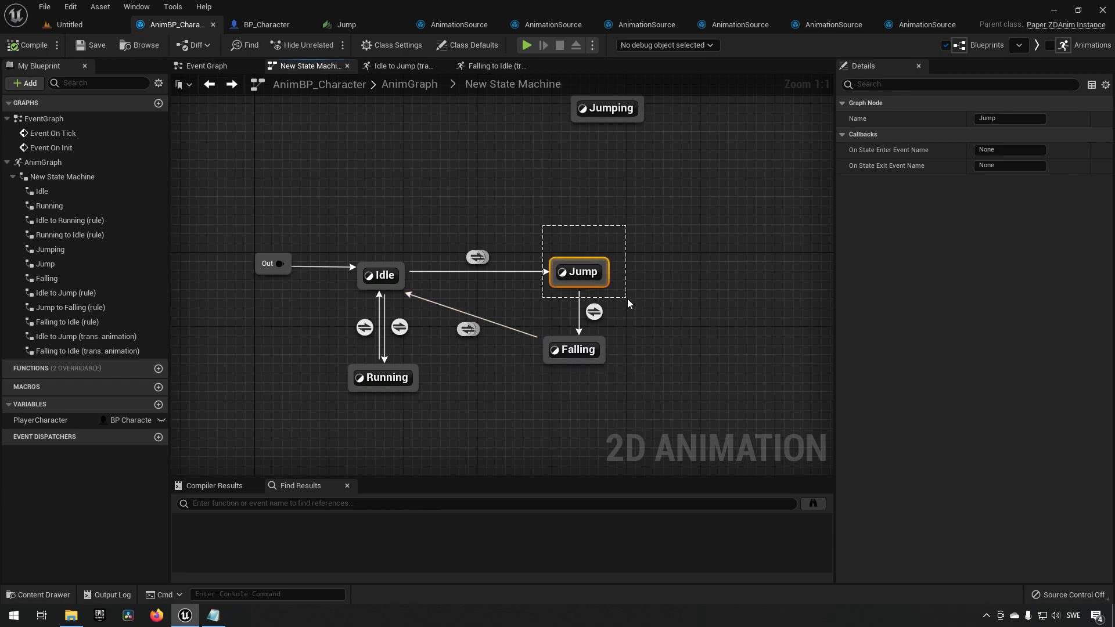
drag(453, 209, 505, 284)
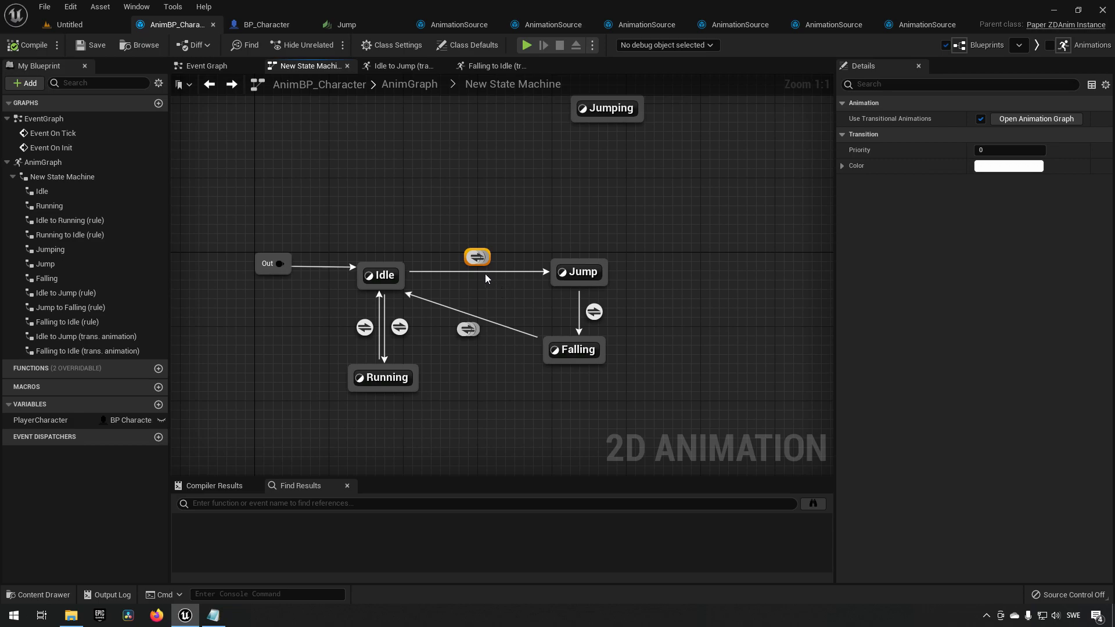
drag(585, 236, 640, 289)
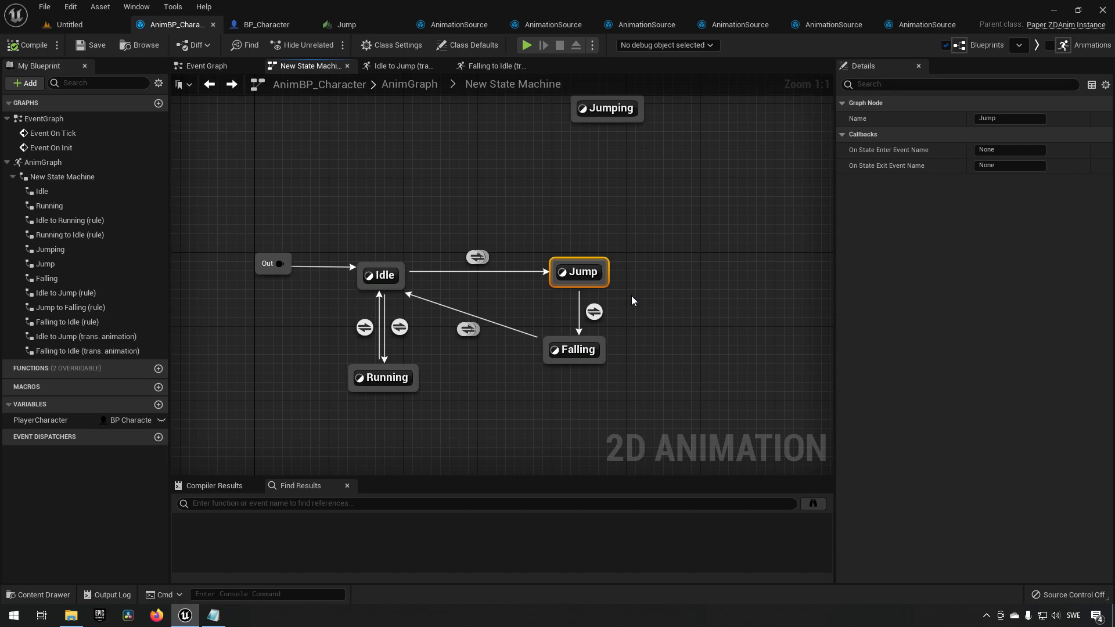
drag(531, 311, 544, 391)
click(468, 329)
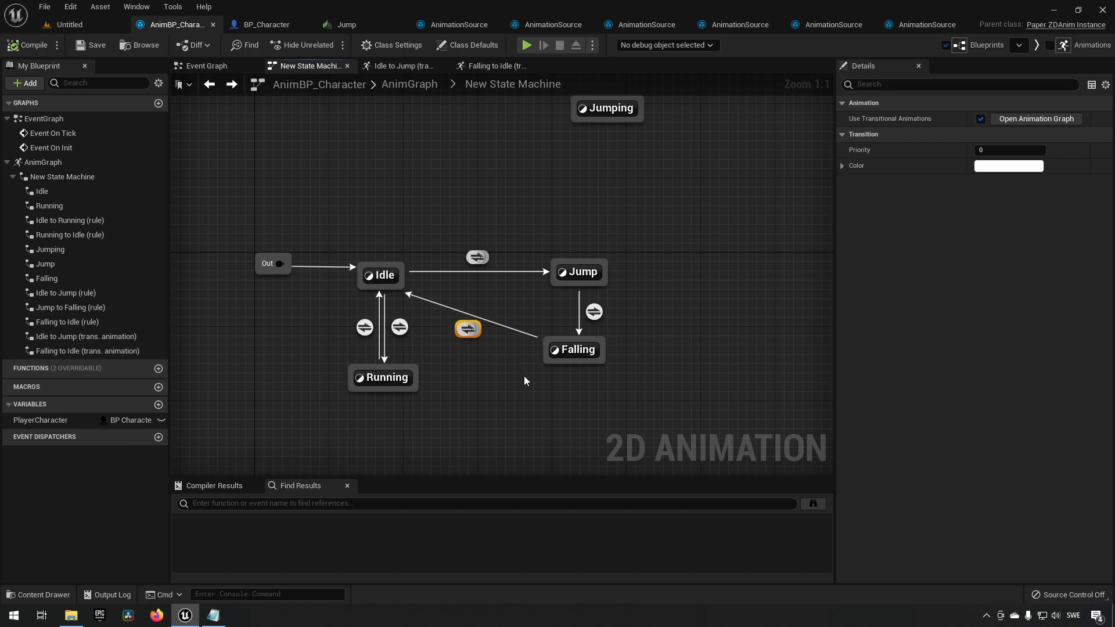
click(517, 360)
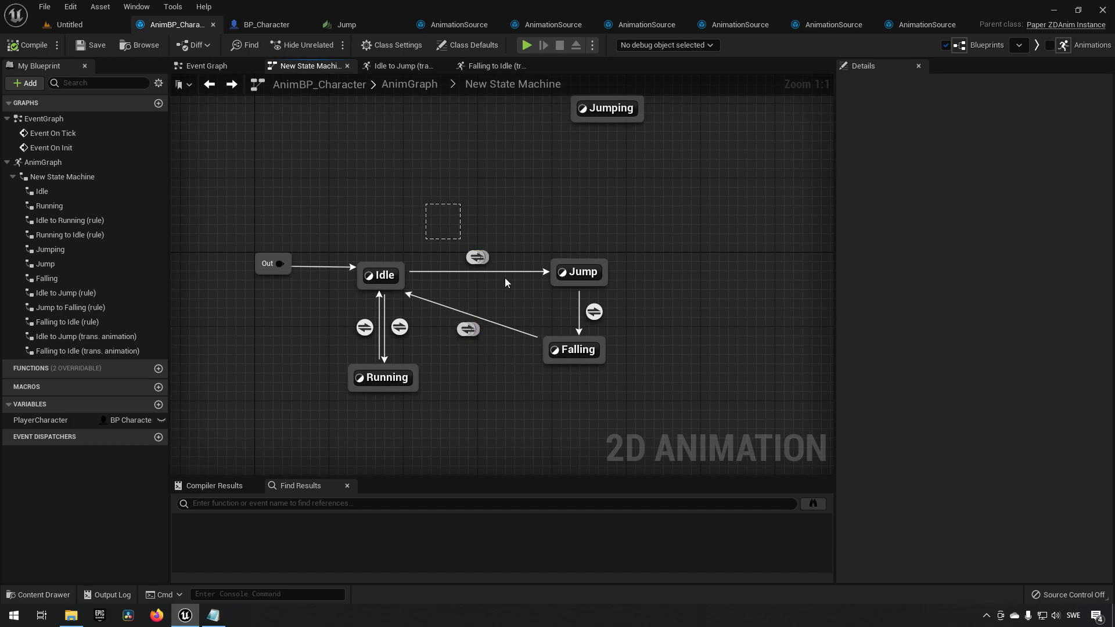
drag(501, 276, 506, 279)
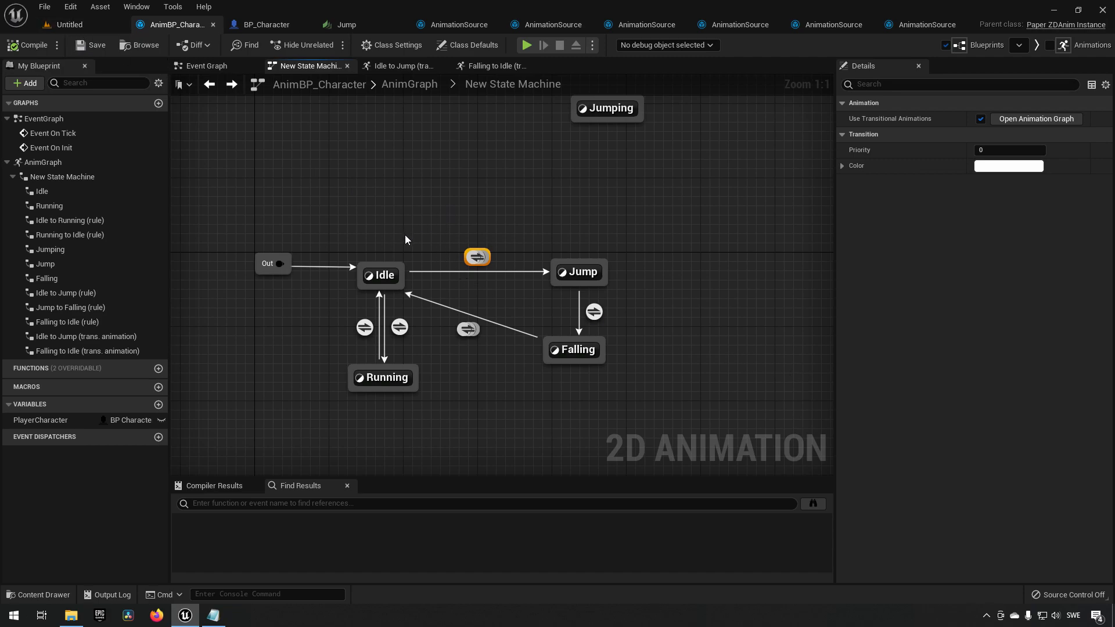
drag(333, 208, 411, 290)
drag(436, 207, 613, 369)
Test jumping repeatedly while moving left and right in a new play session.
click(69, 25)
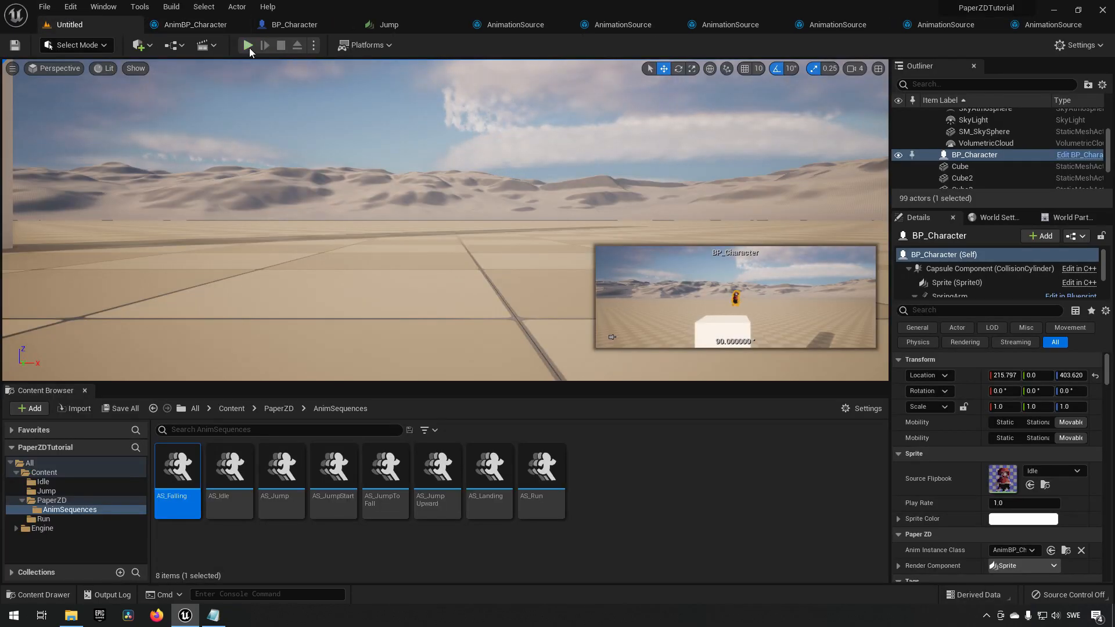
click(248, 45)
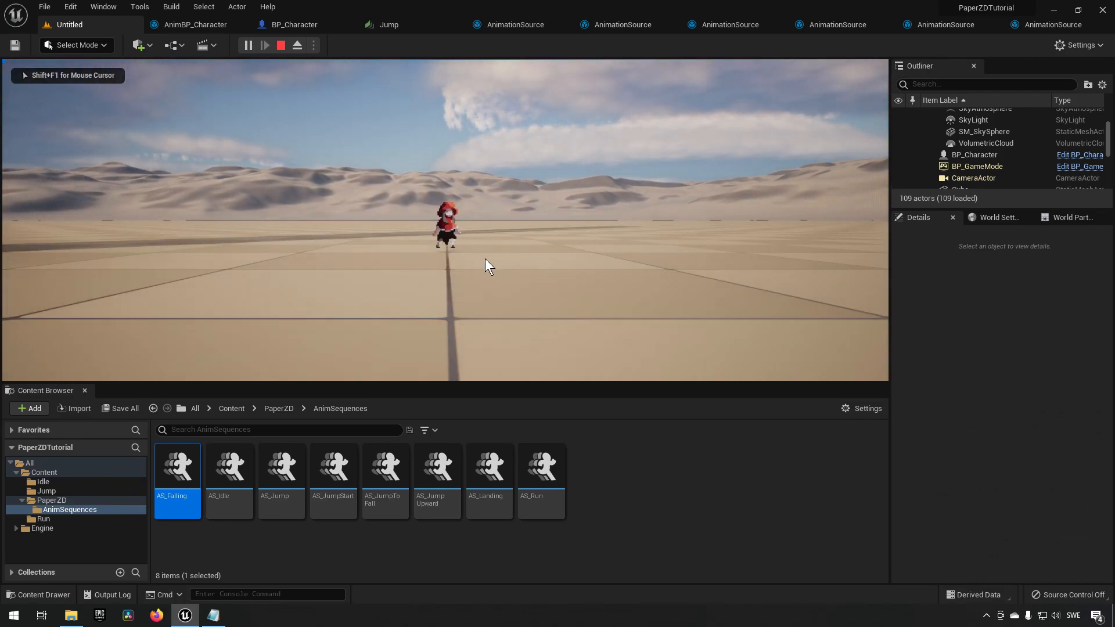
key(space)
key(space)
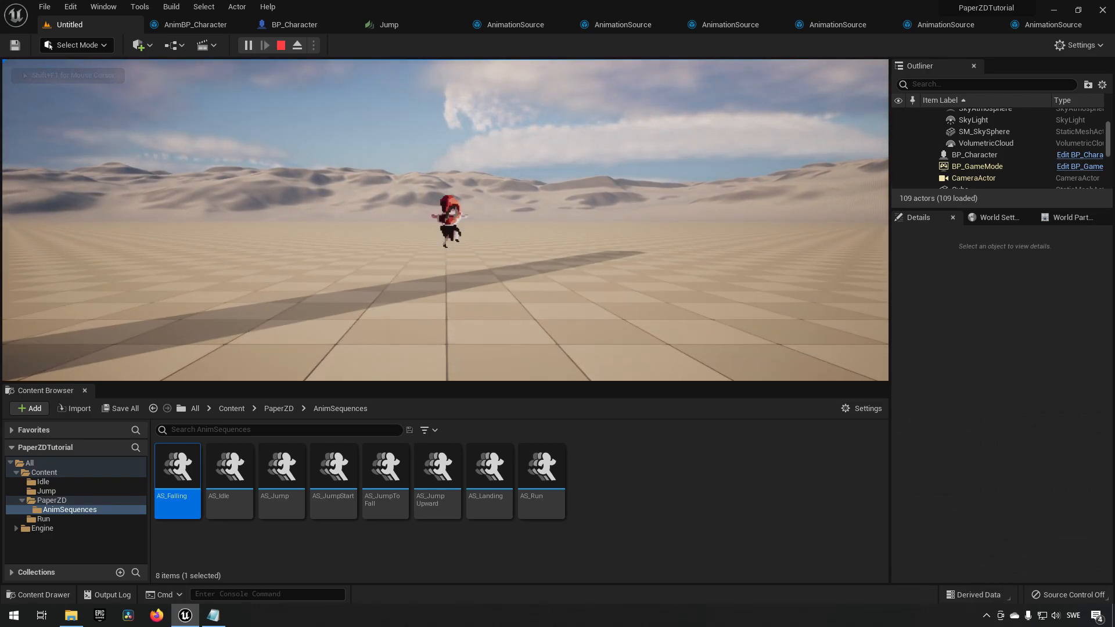
key(space)
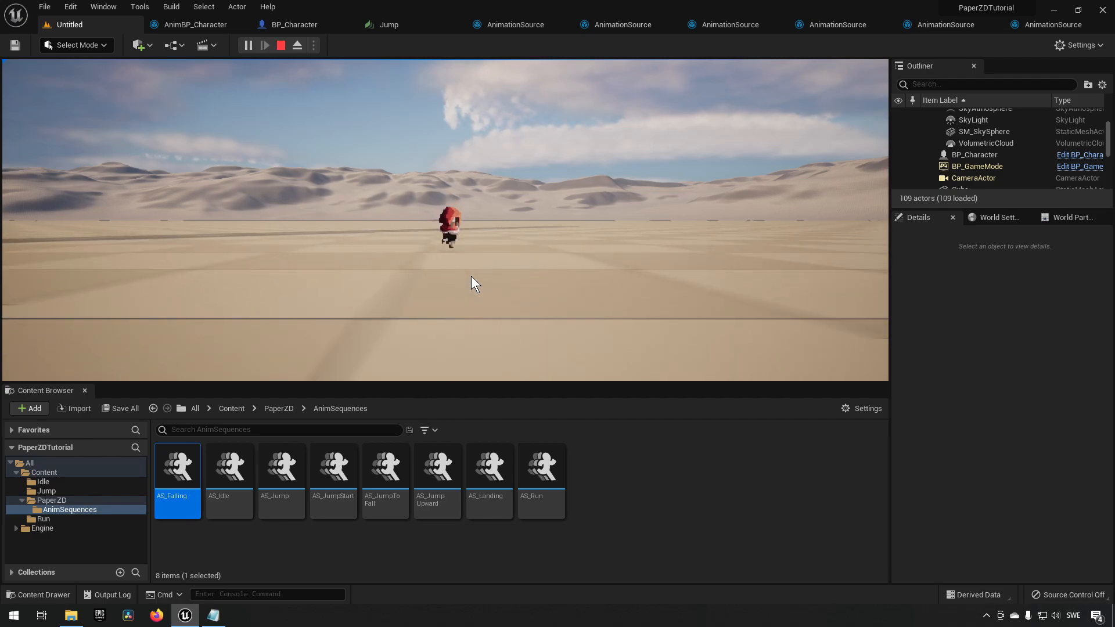
key(space)
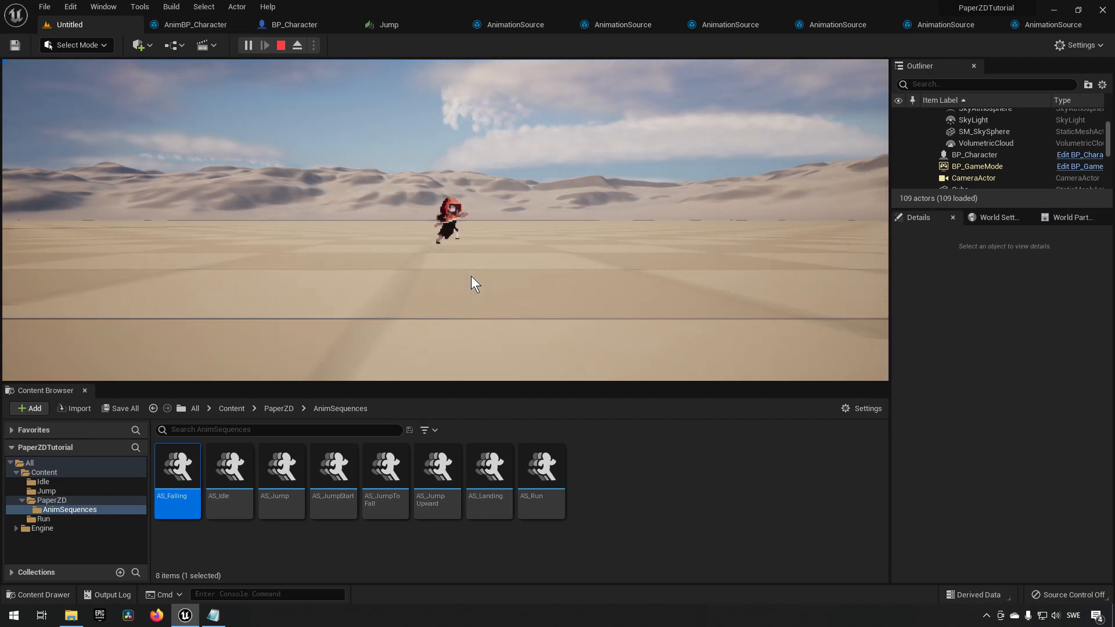
key(a)
key(space)
key(space)
key(shift+F1)
click(280, 46)
click(235, 25)
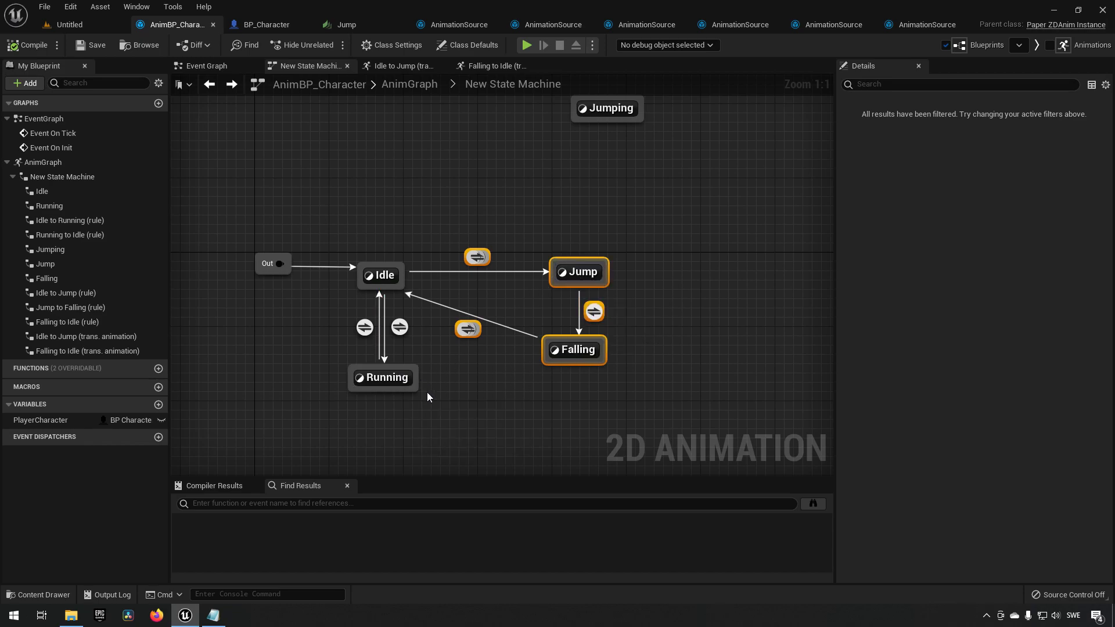
Add a Running to Jump transition and paste the Player Character Jumping rule into it, connected to Can Enter Transition.
drag(417, 381, 561, 287)
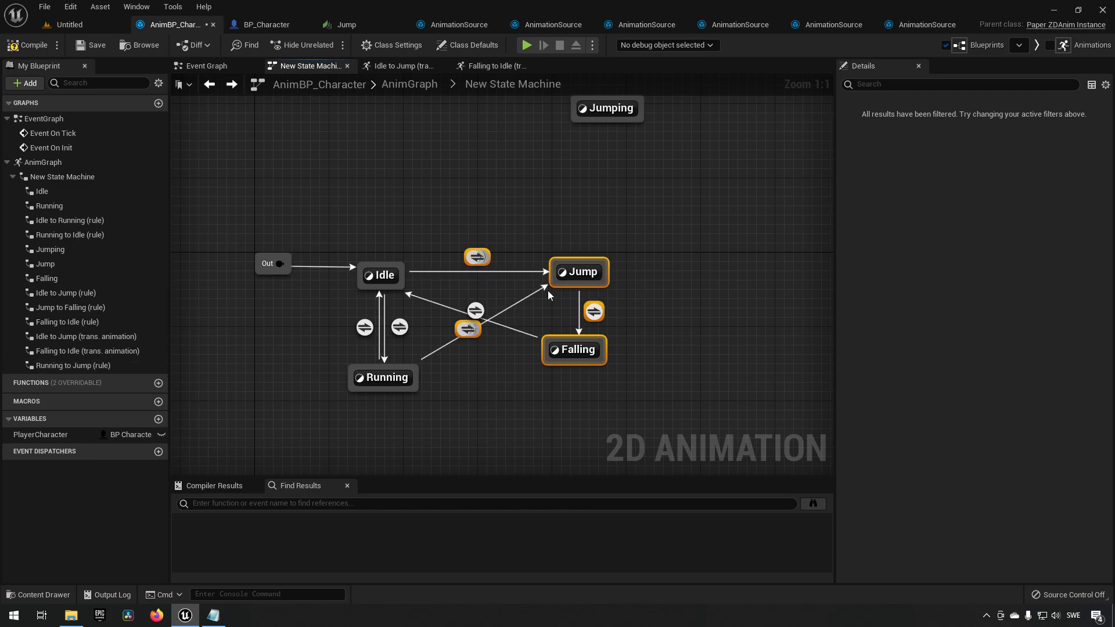
double_click(481, 258)
drag(317, 180, 538, 323)
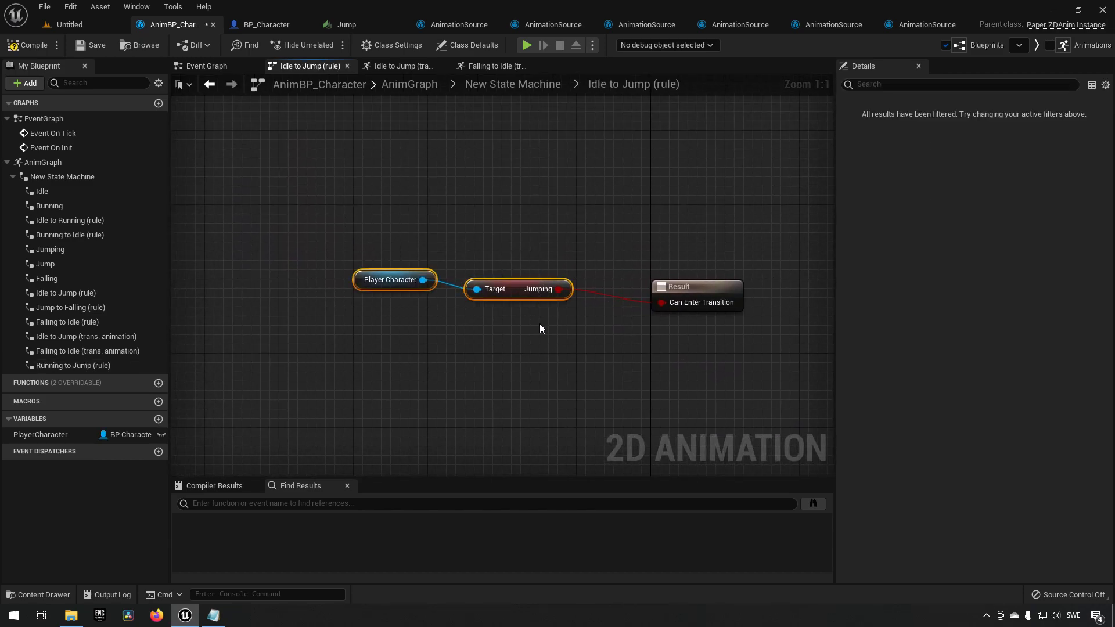
double_click(497, 364)
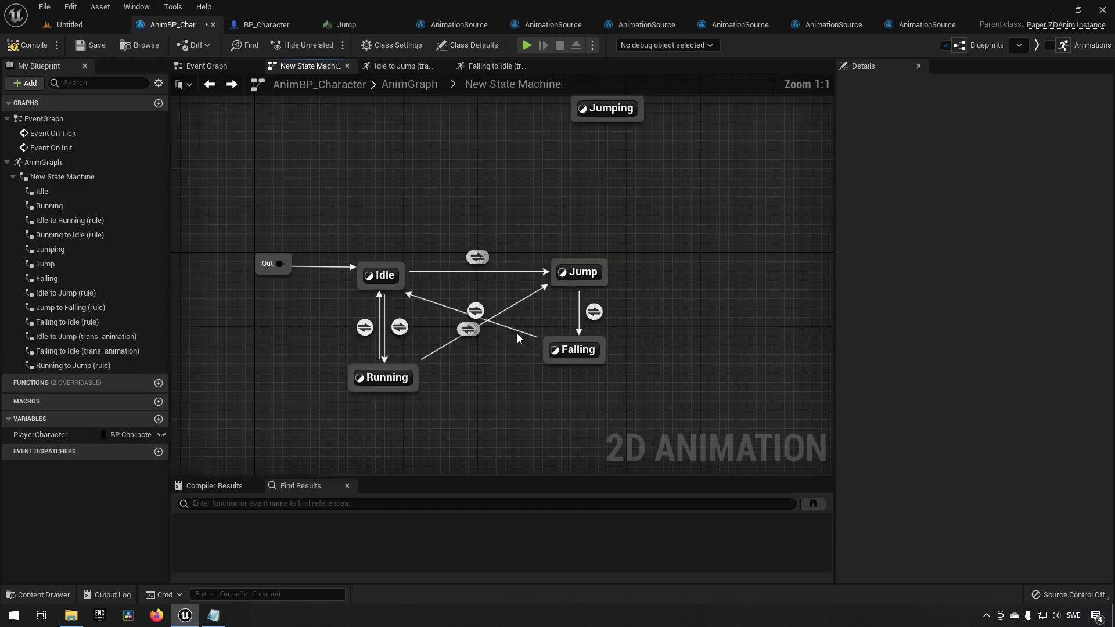
double_click(474, 310)
key(ctrl+v)
drag(419, 284, 512, 298)
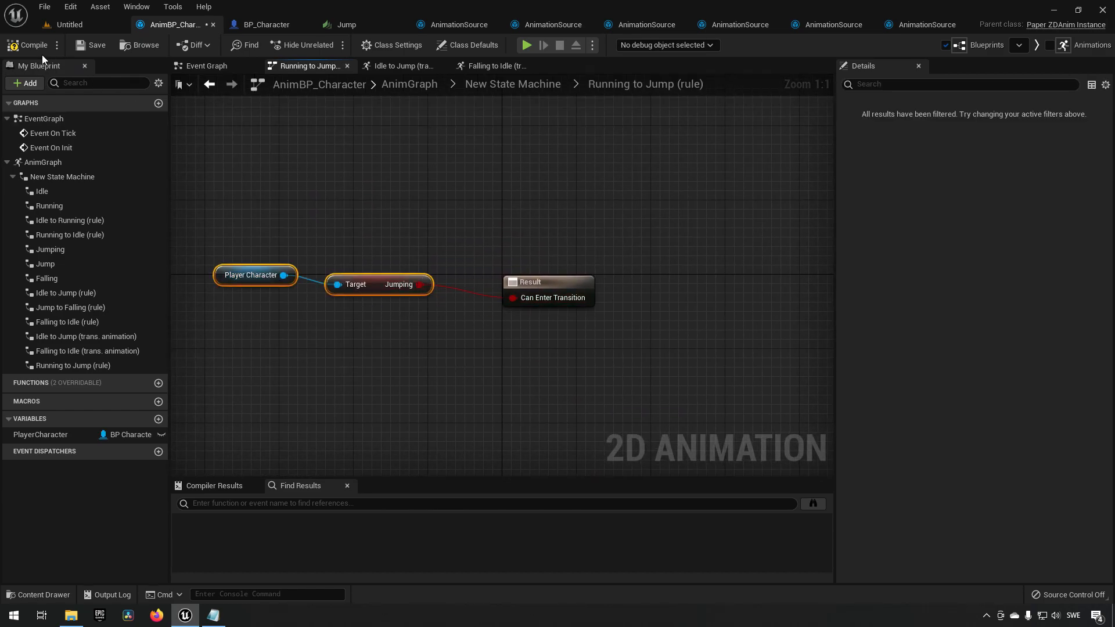
Test jumping from a run in a play session of the level.
click(88, 19)
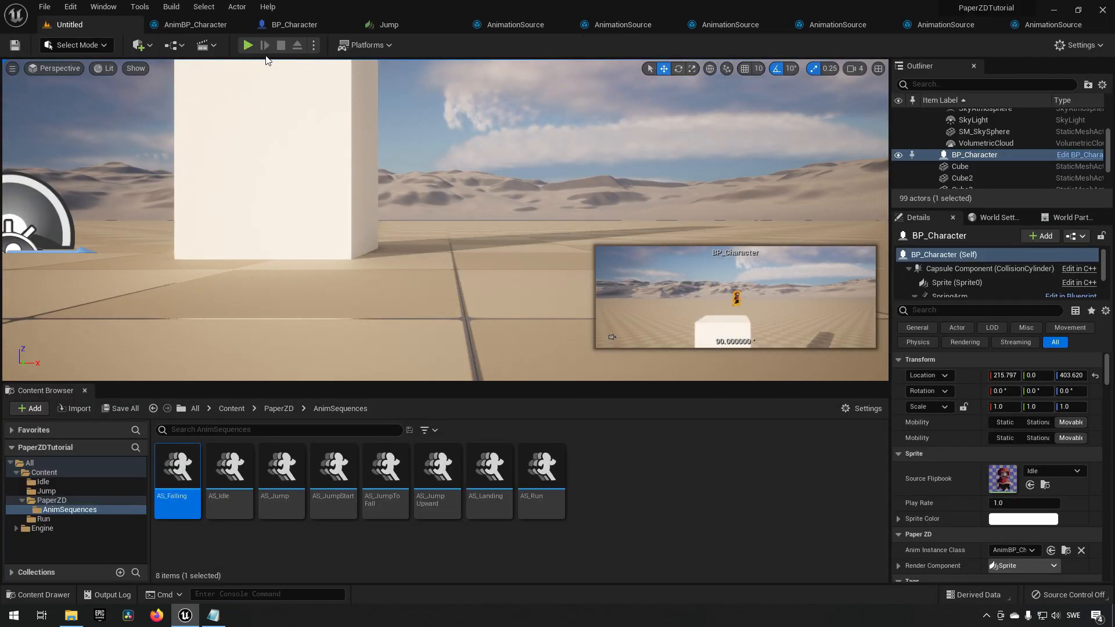
click(244, 45)
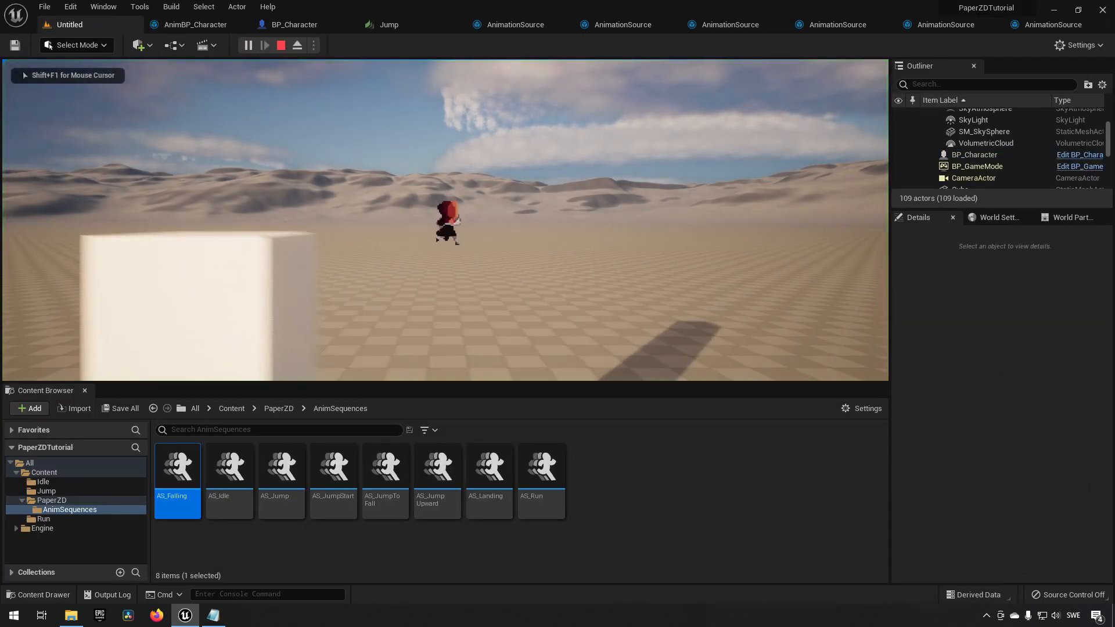
key(space)
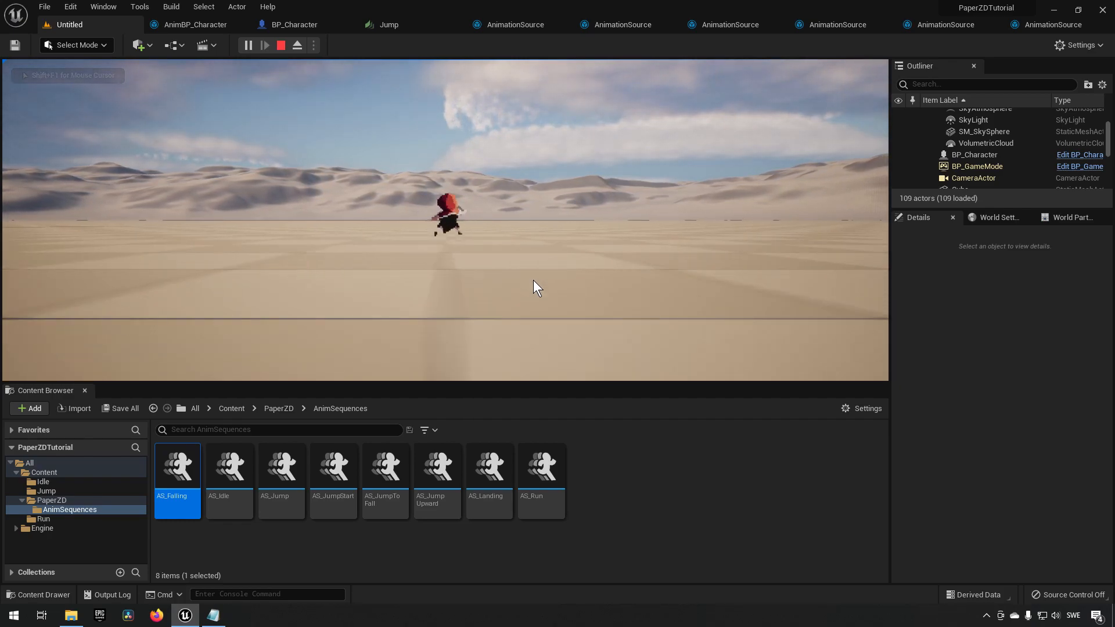
key(space)
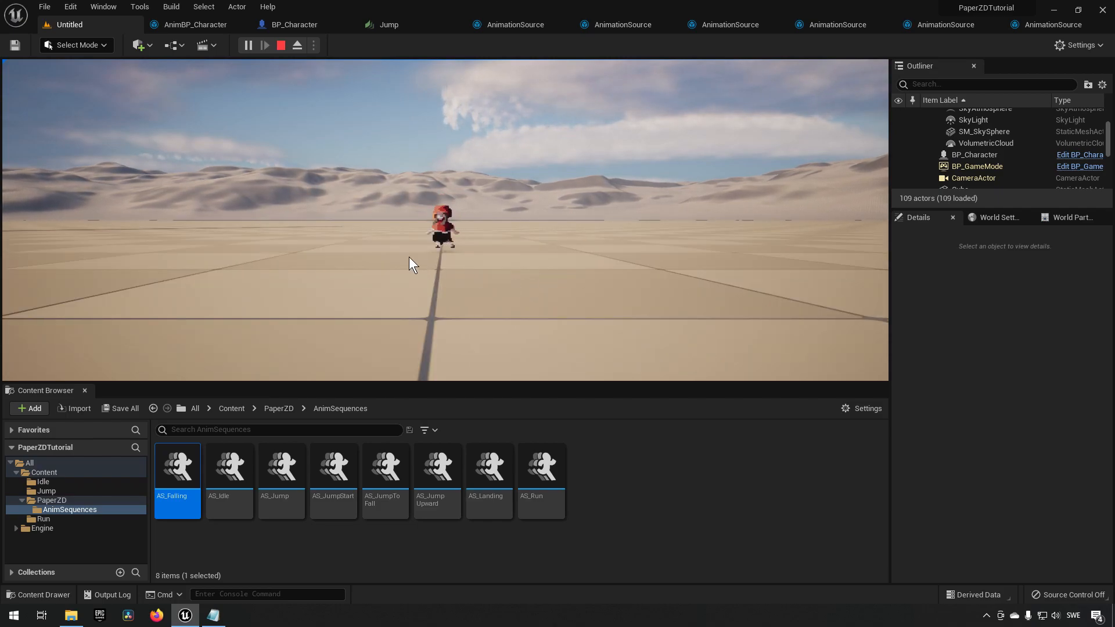
click(297, 45)
click(195, 24)
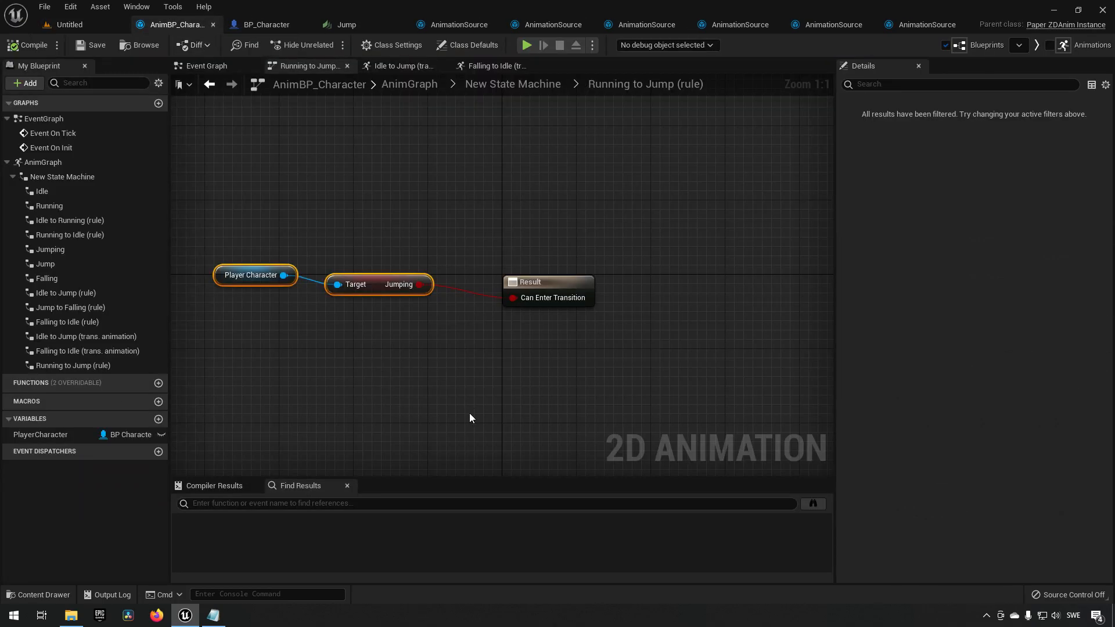
Retest running and jumping in both directions in another play session.
click(511, 84)
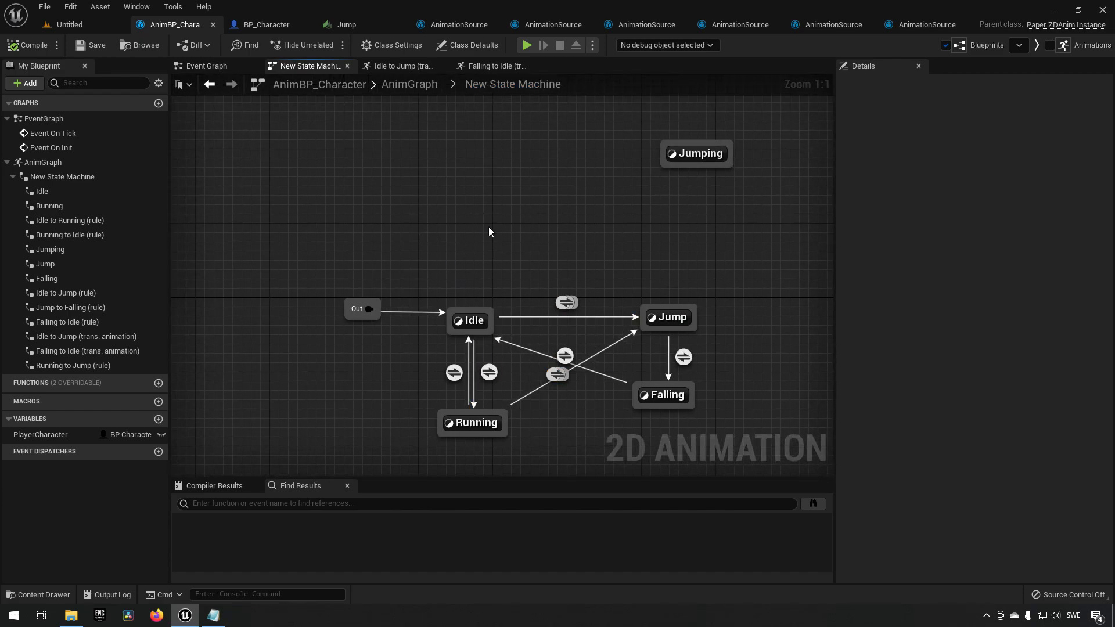
right_drag(487, 226, 453, 185)
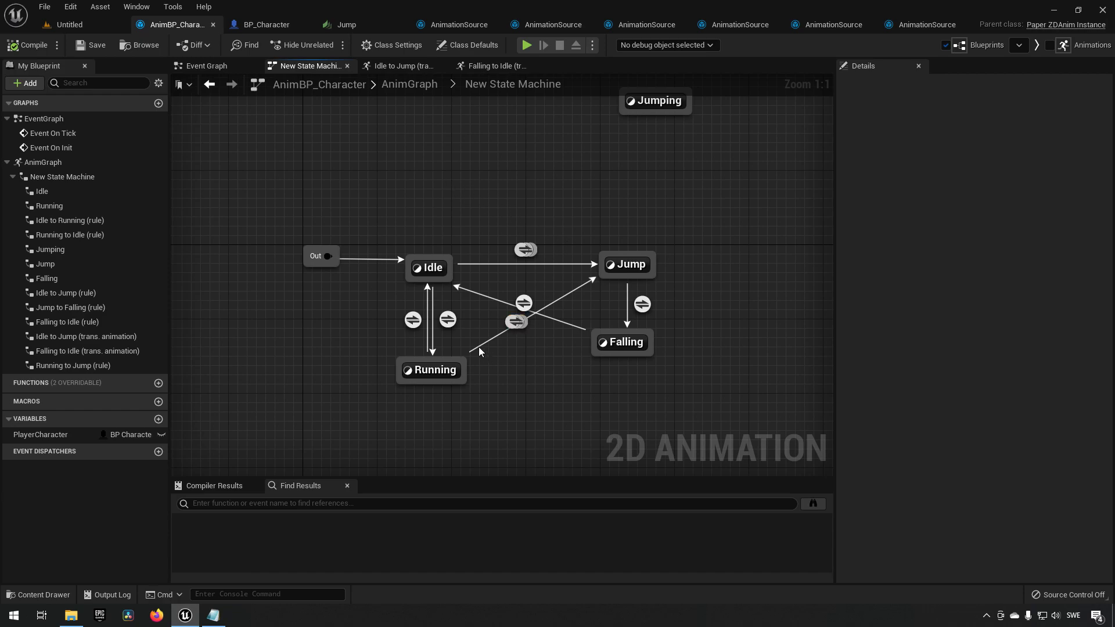
click(84, 26)
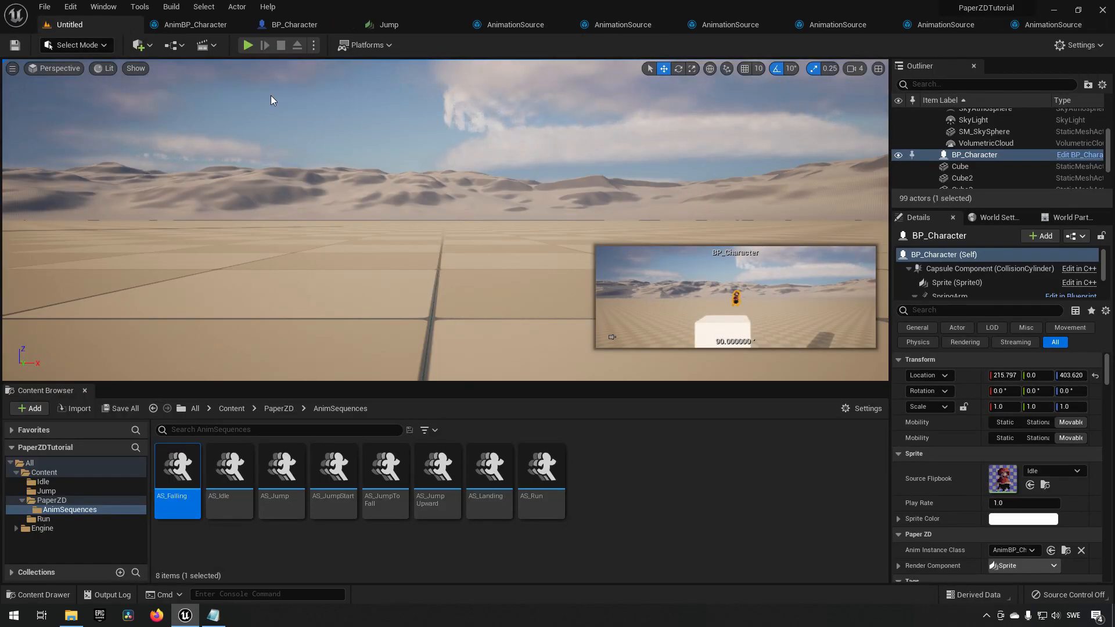
click(250, 46)
key(d)
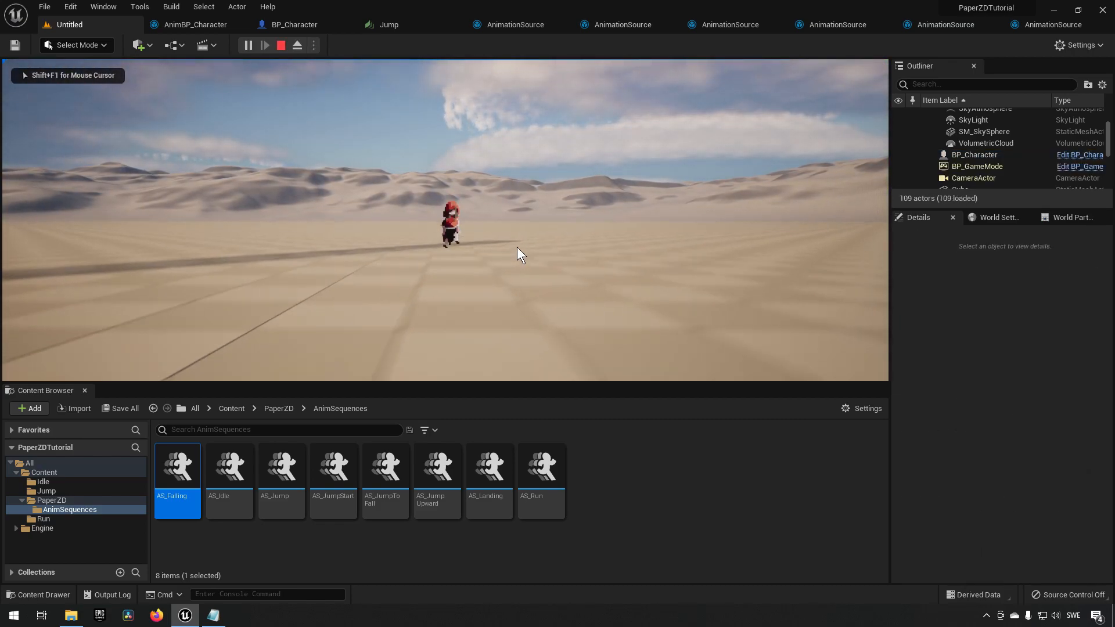
key(d)
key(space)
key(space)
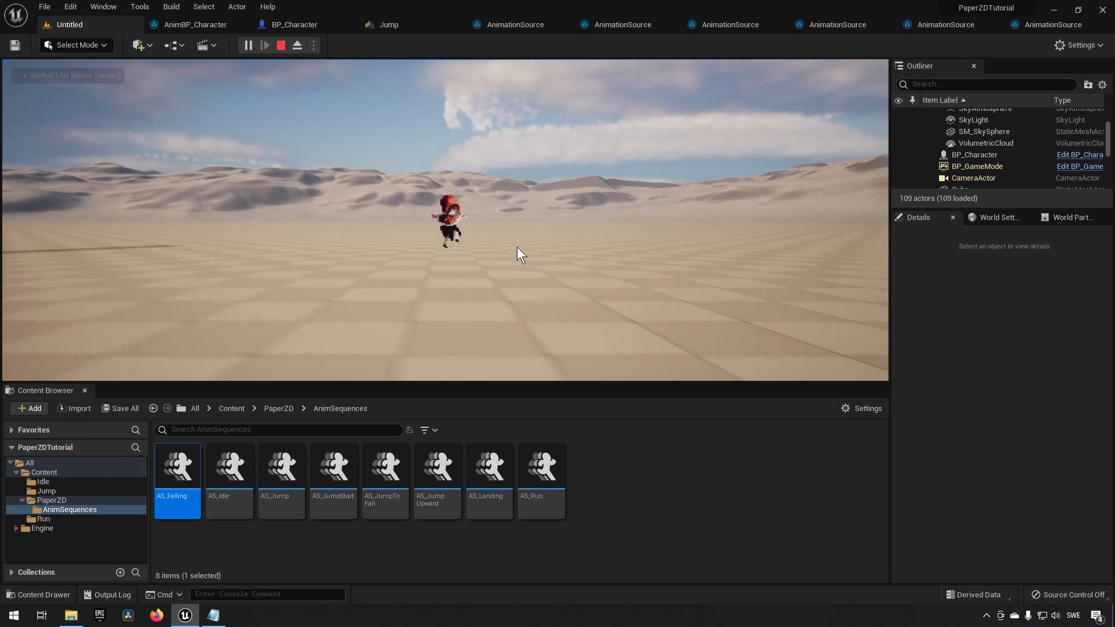
key(a)
key(space)
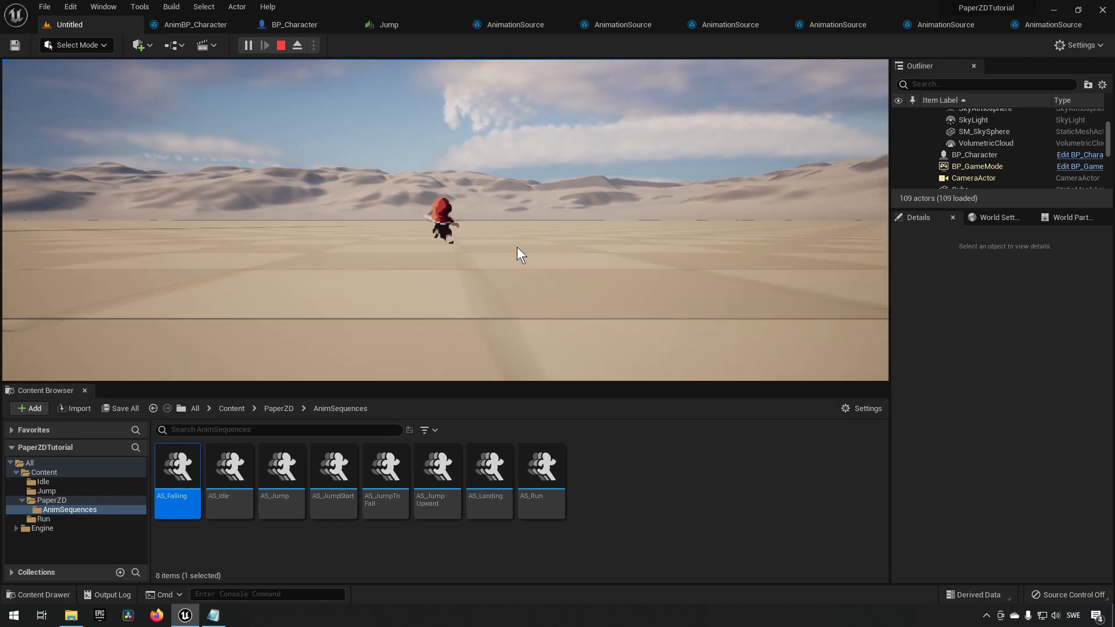
key(space)
key(space)
key(d)
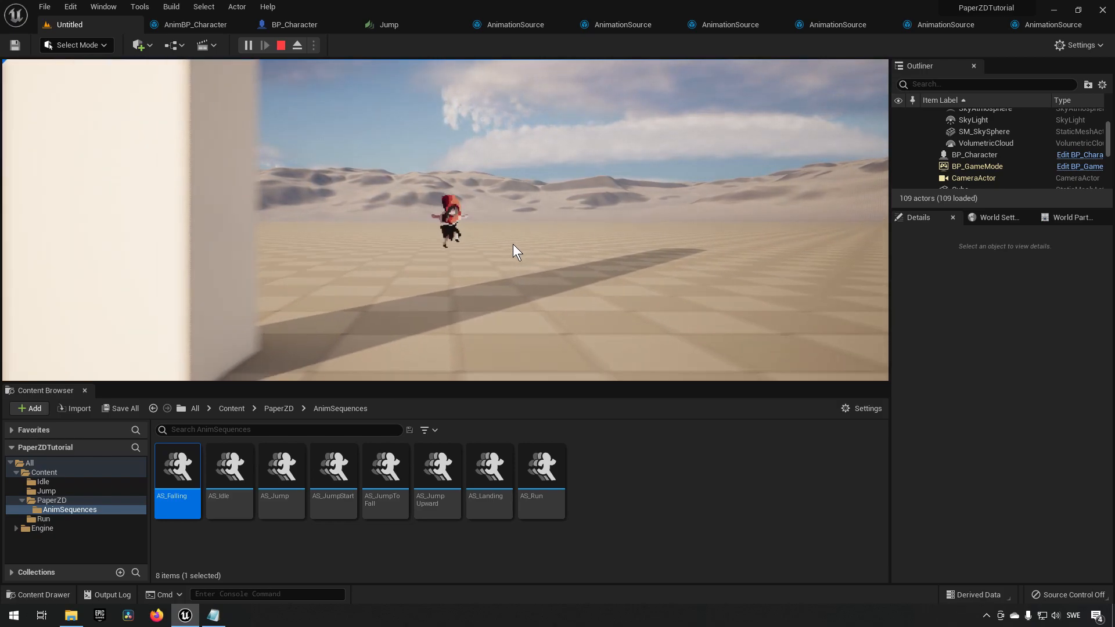
click(281, 45)
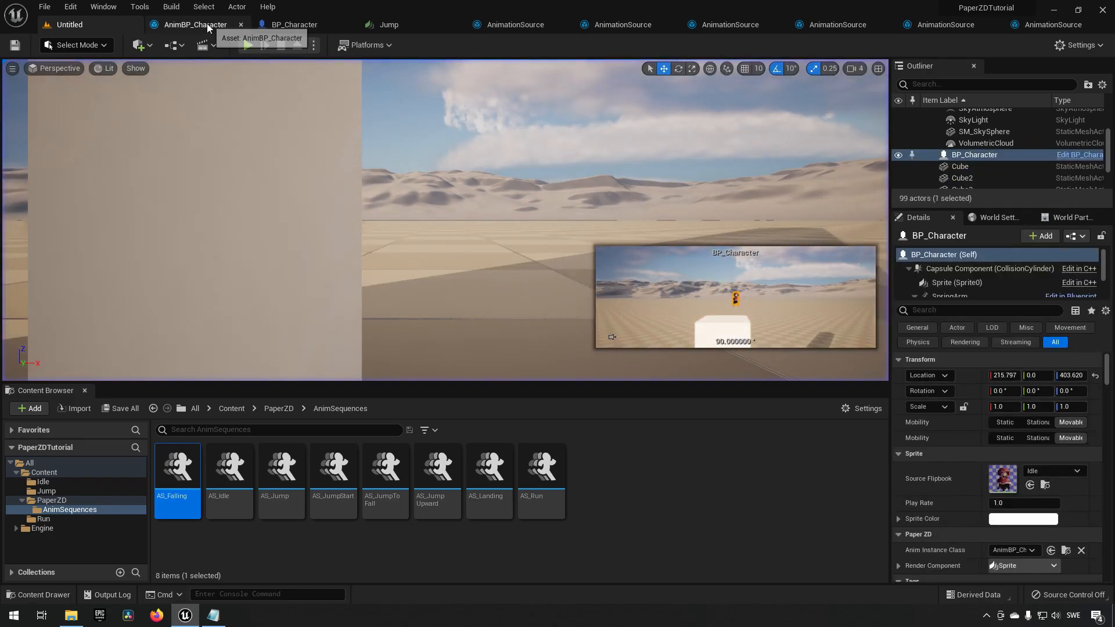
click(195, 25)
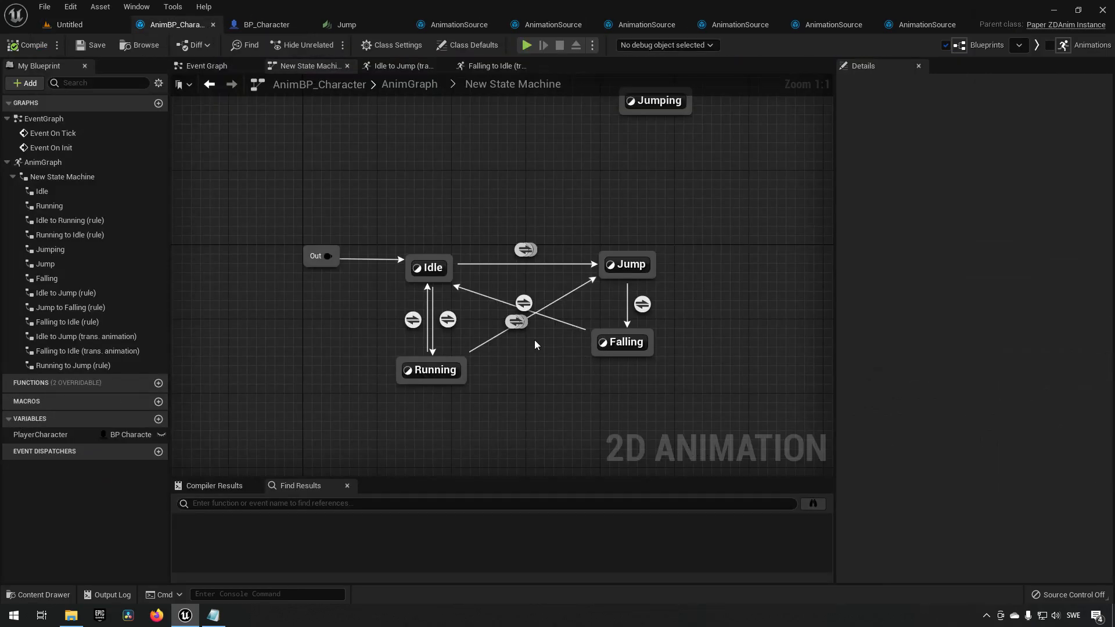
Inspect the states and transitions of the state machine, including the Running to Jump and Falling to Idle transitions.
click(631, 343)
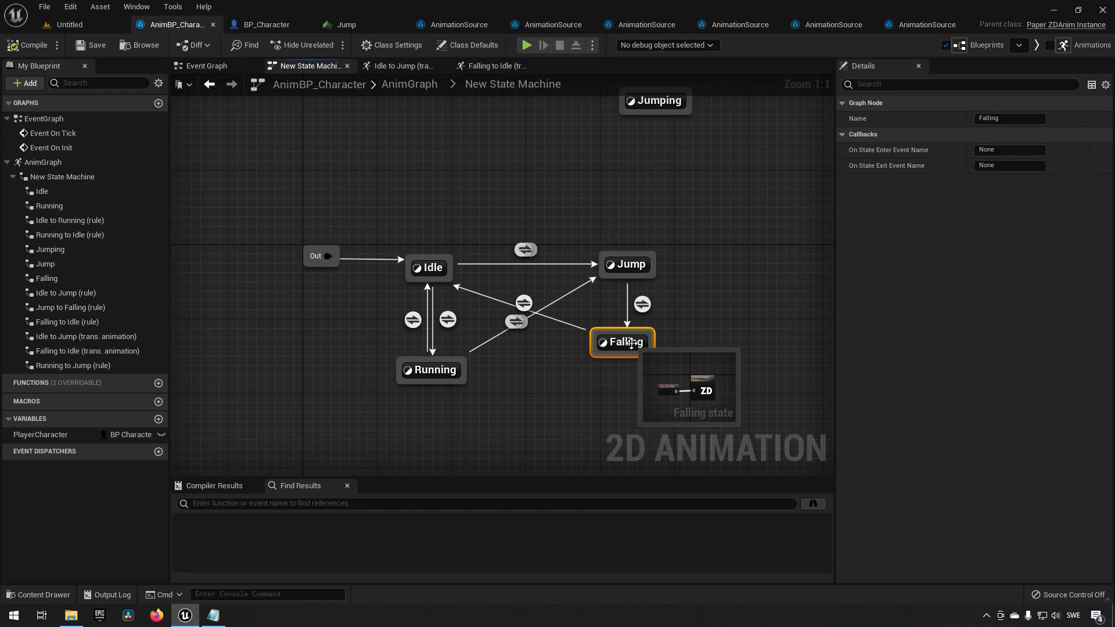
click(514, 323)
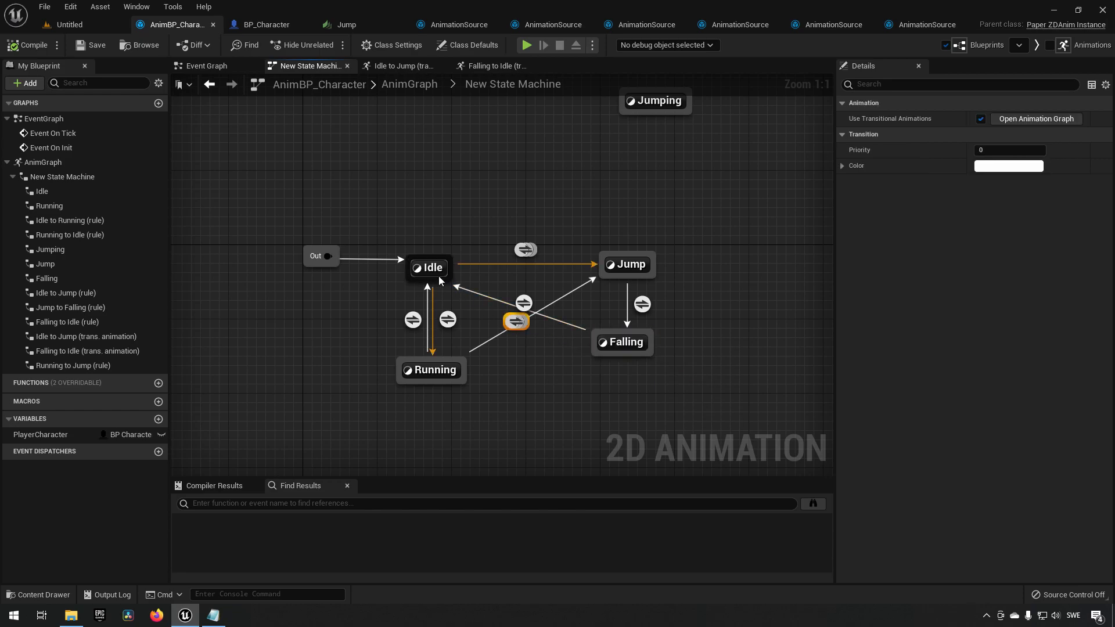
click(432, 267)
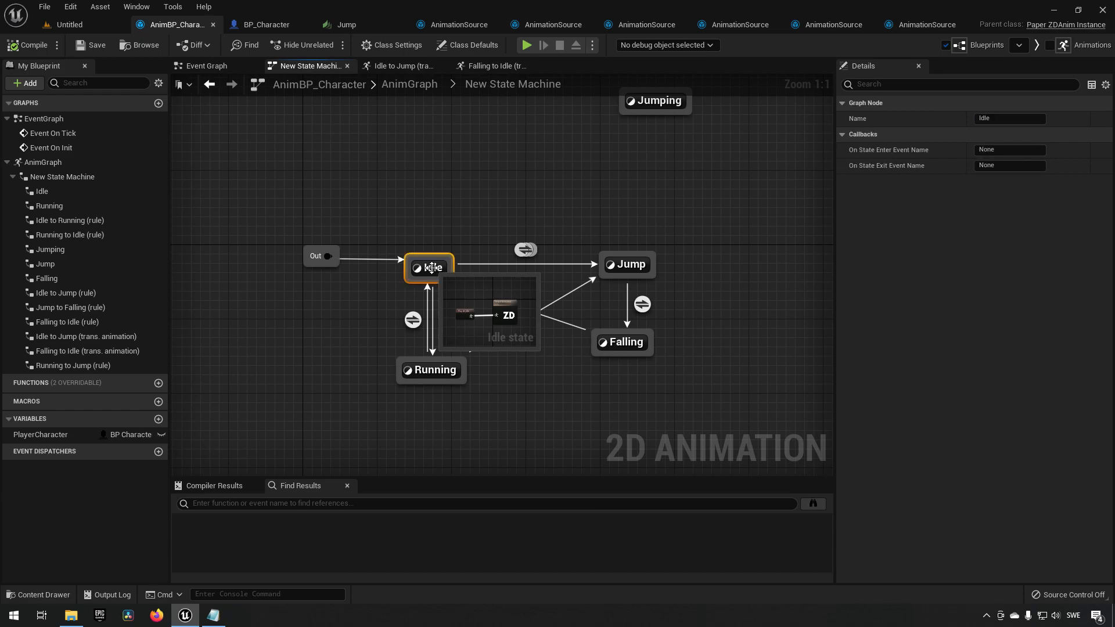
click(431, 371)
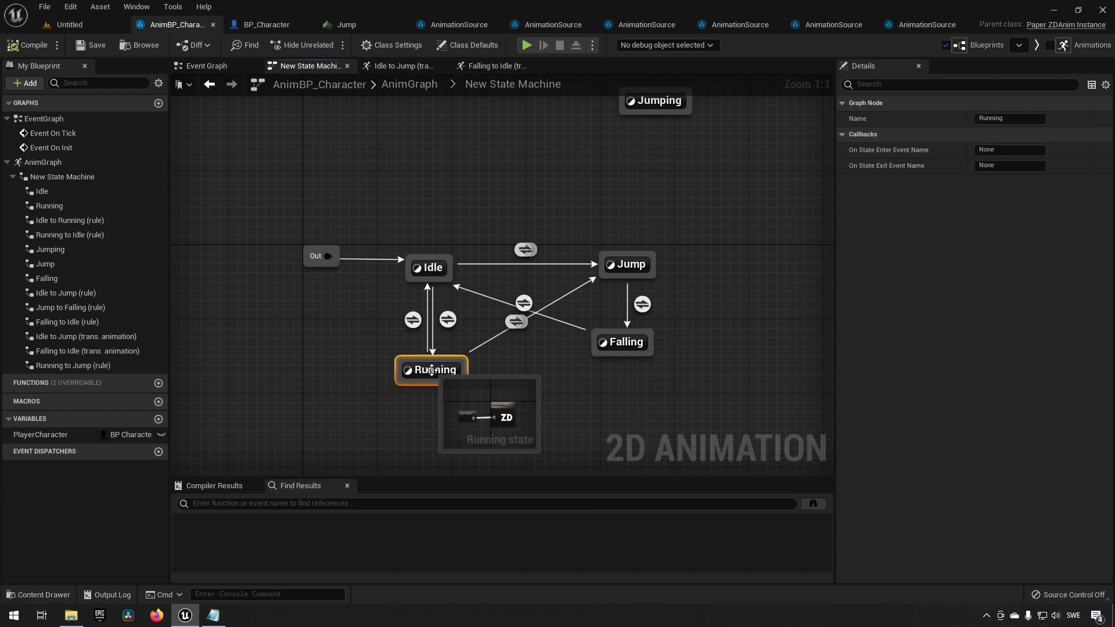
click(517, 322)
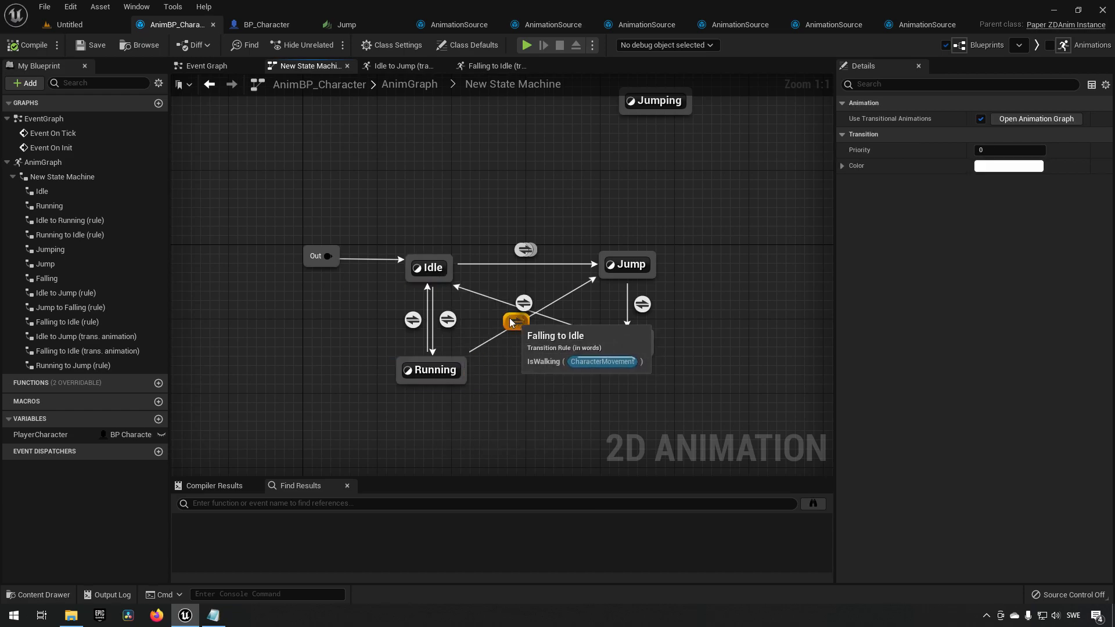
click(432, 372)
click(528, 355)
click(516, 323)
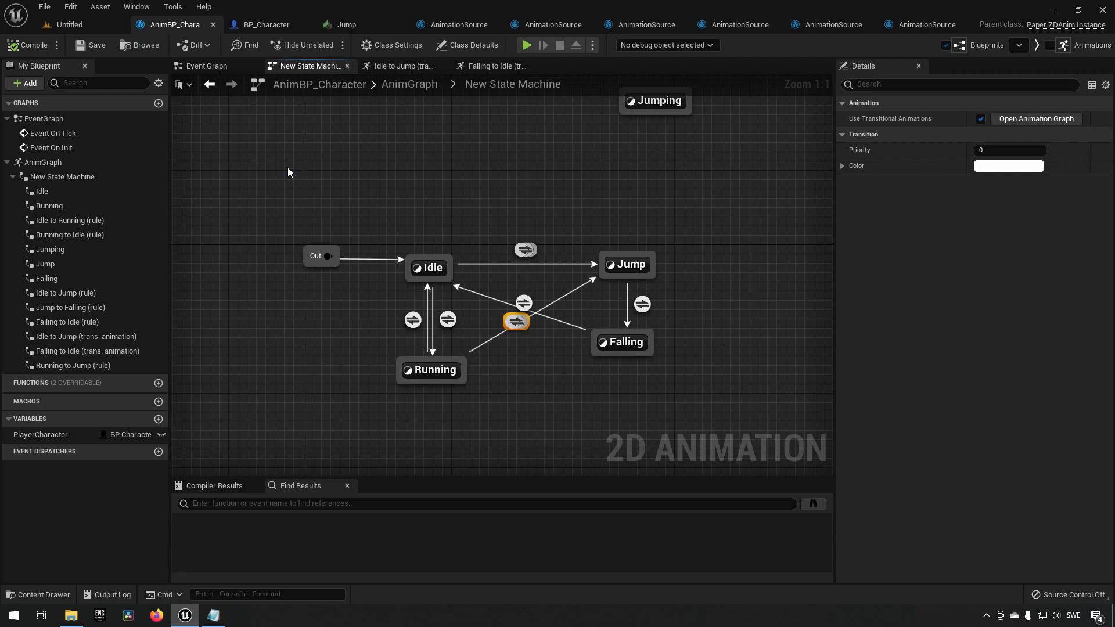
click(977, 378)
click(527, 372)
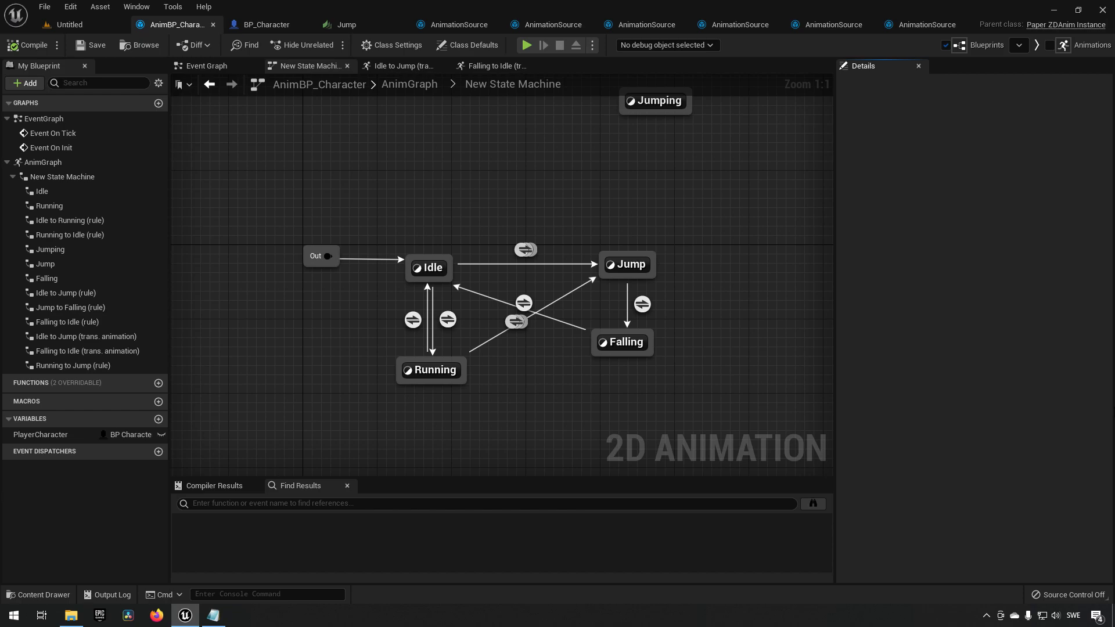
Enable transitional animations on the Jump to Falling transition and open its animation graph.
click(642, 304)
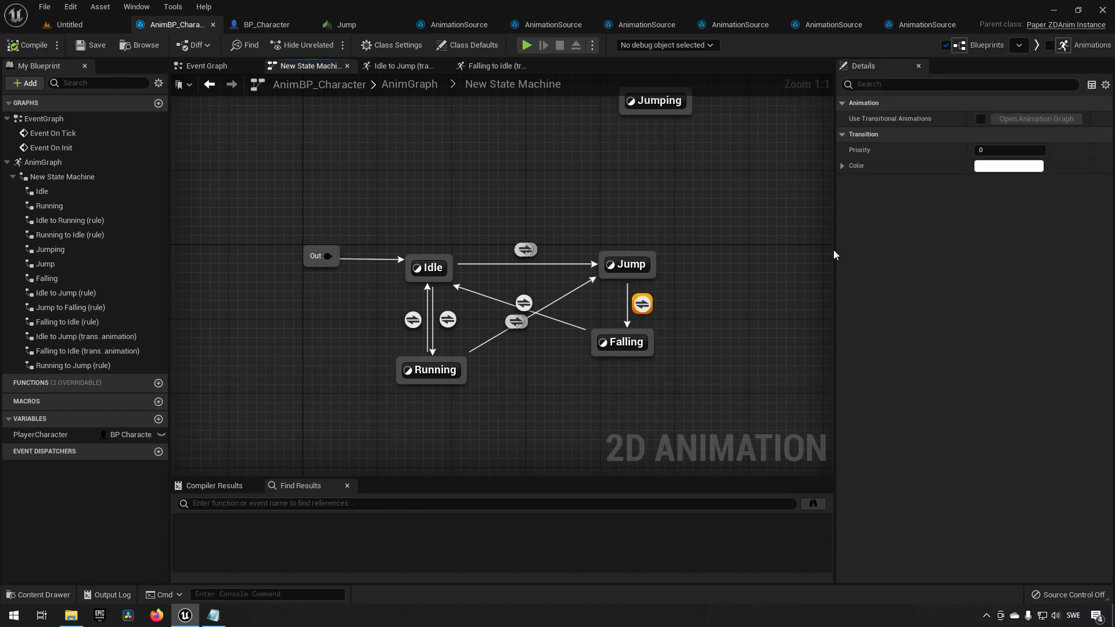
click(978, 119)
click(1013, 120)
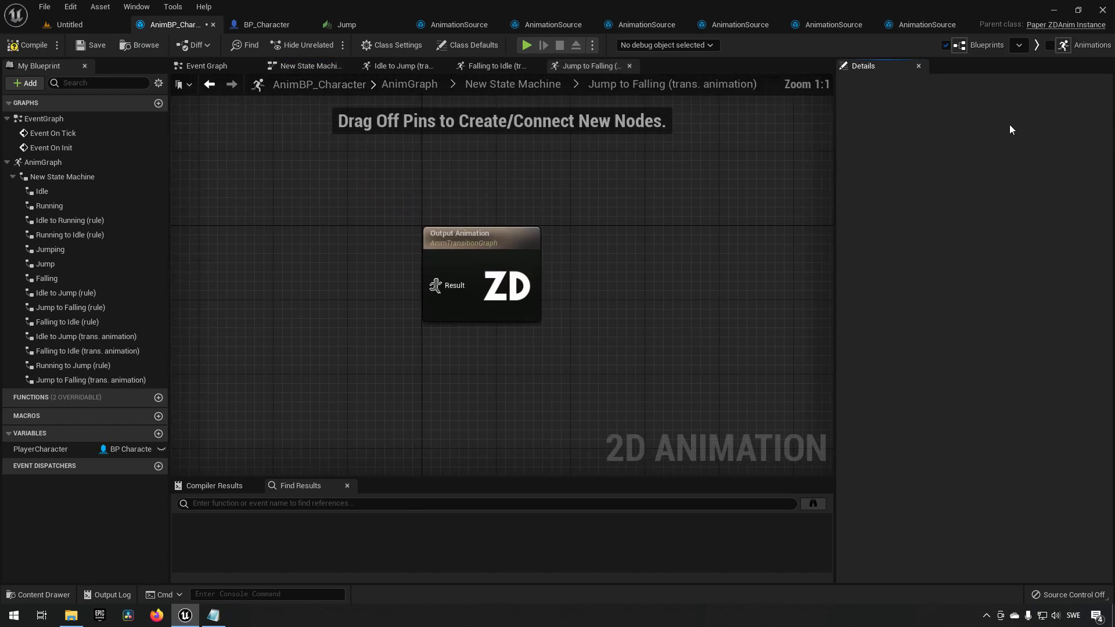
Add a Play AS_JumpToFall node and connect it to the Output Animation result.
right_click(353, 327)
text(play)
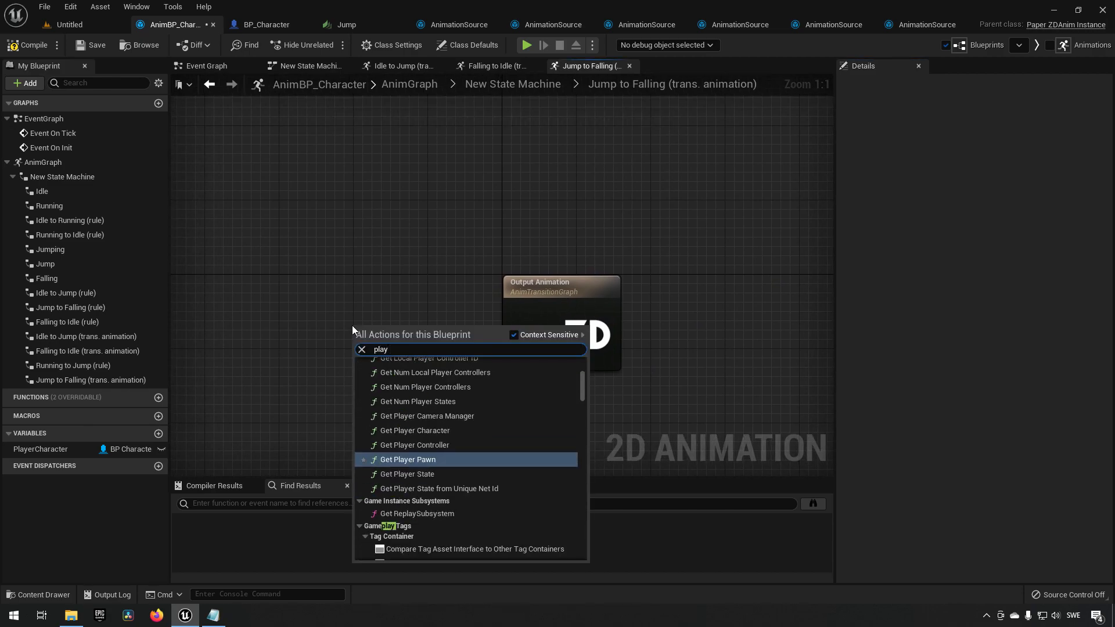
text( jump)
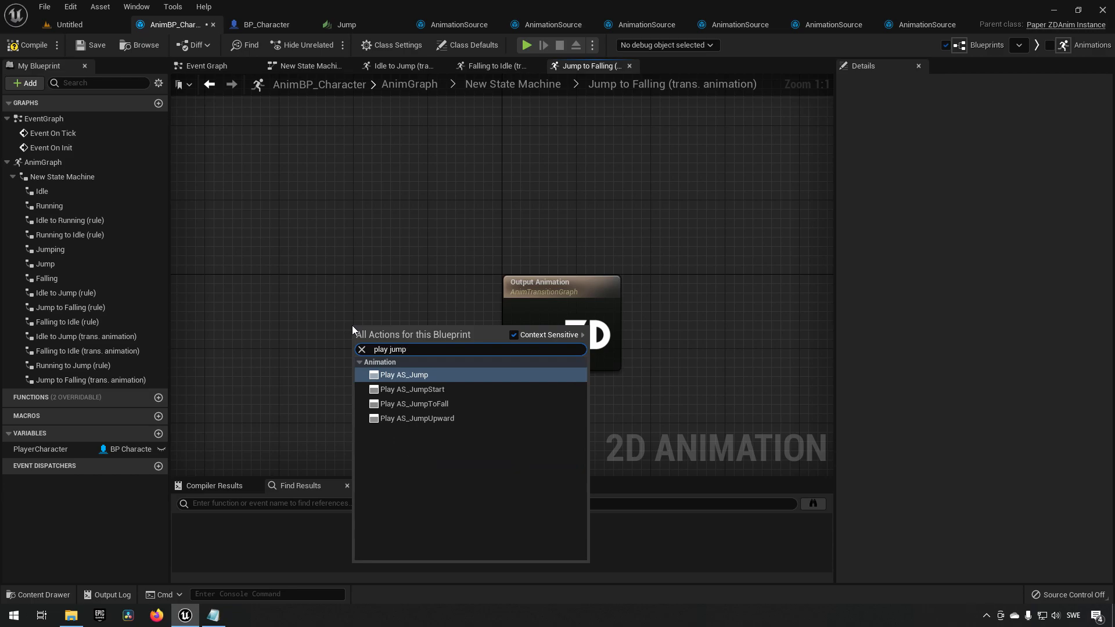
click(451, 405)
drag(436, 348, 520, 336)
drag(401, 328, 427, 308)
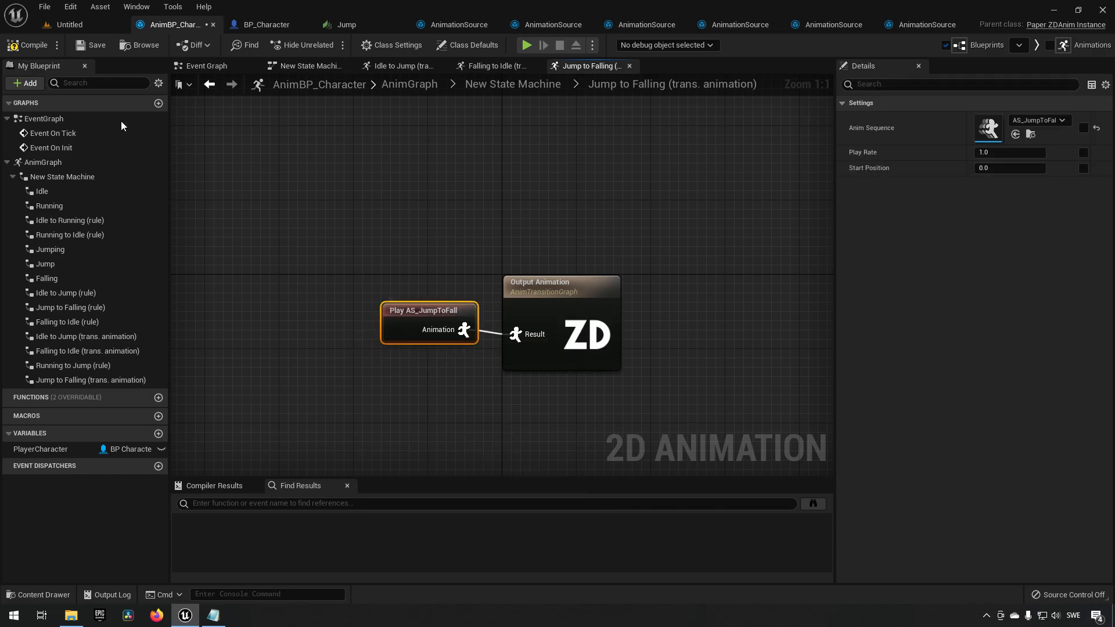
Test jumping with the new jump-to-fall animation in a play session of the level.
click(87, 26)
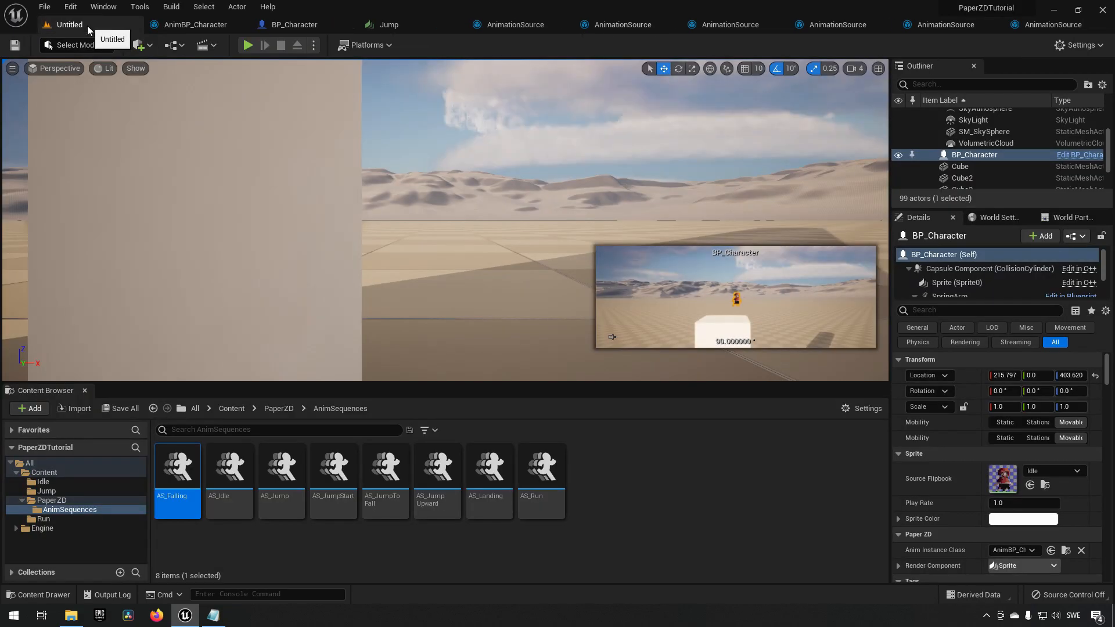
click(249, 50)
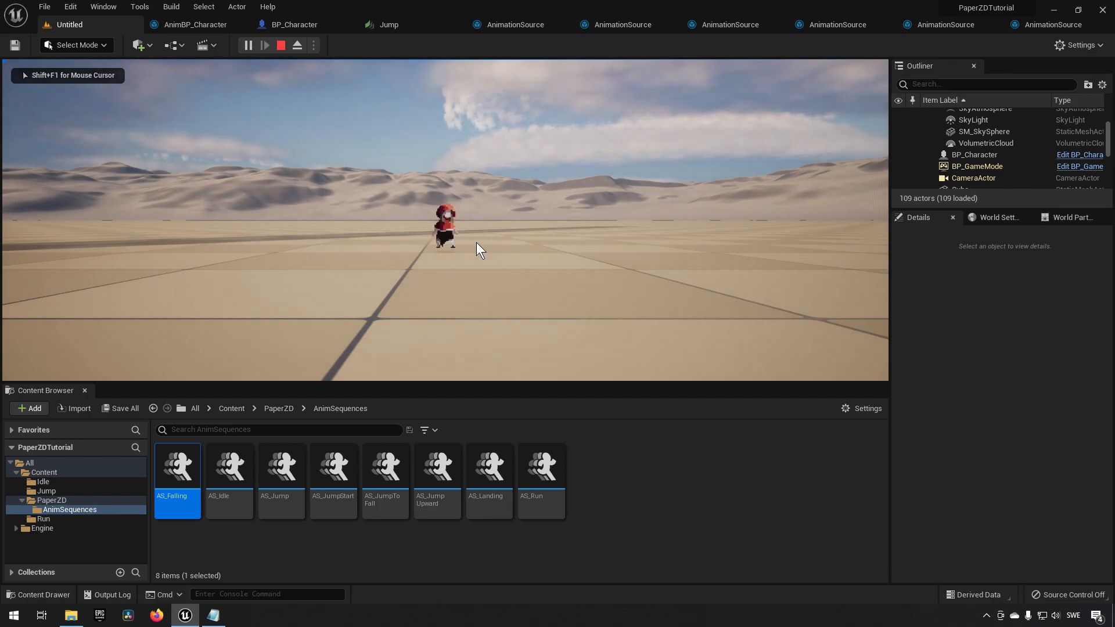
key(space)
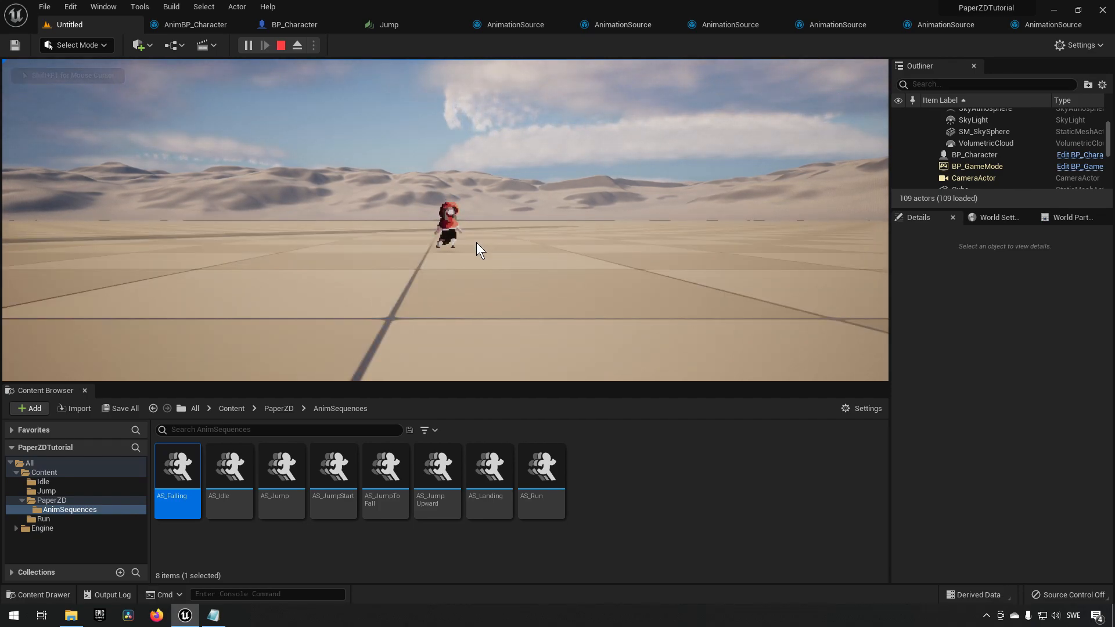
key(space)
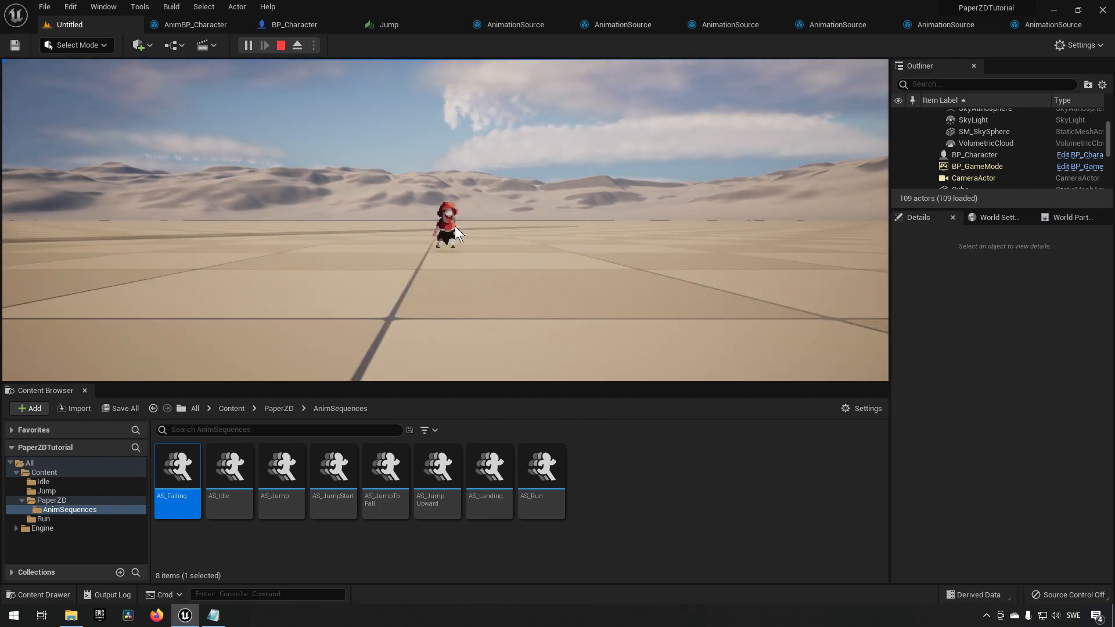
key(space)
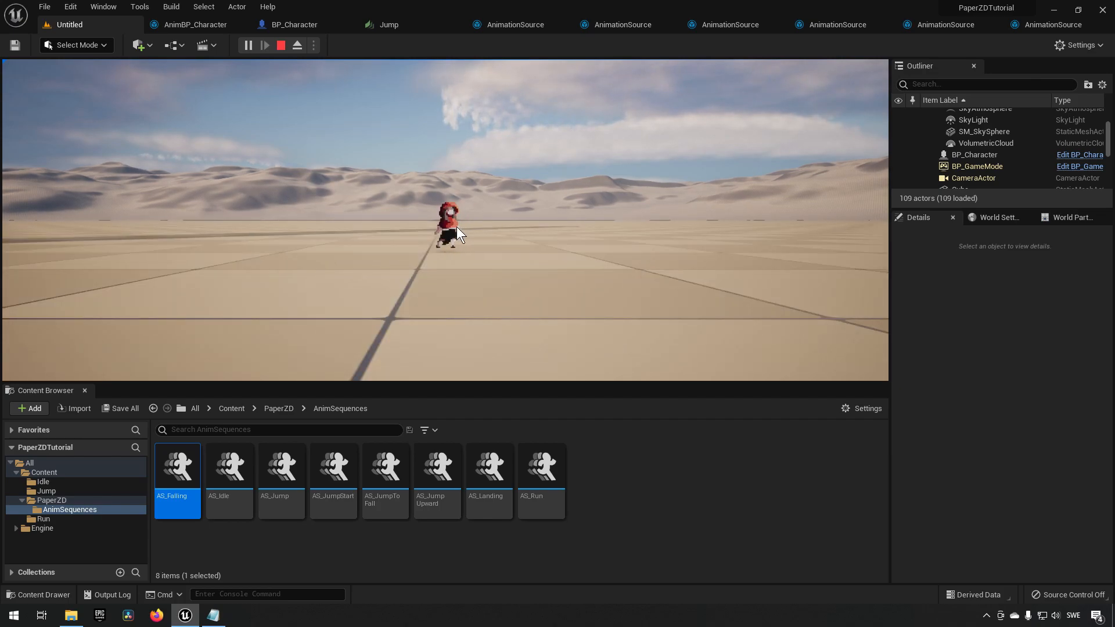
key(space)
key(space)
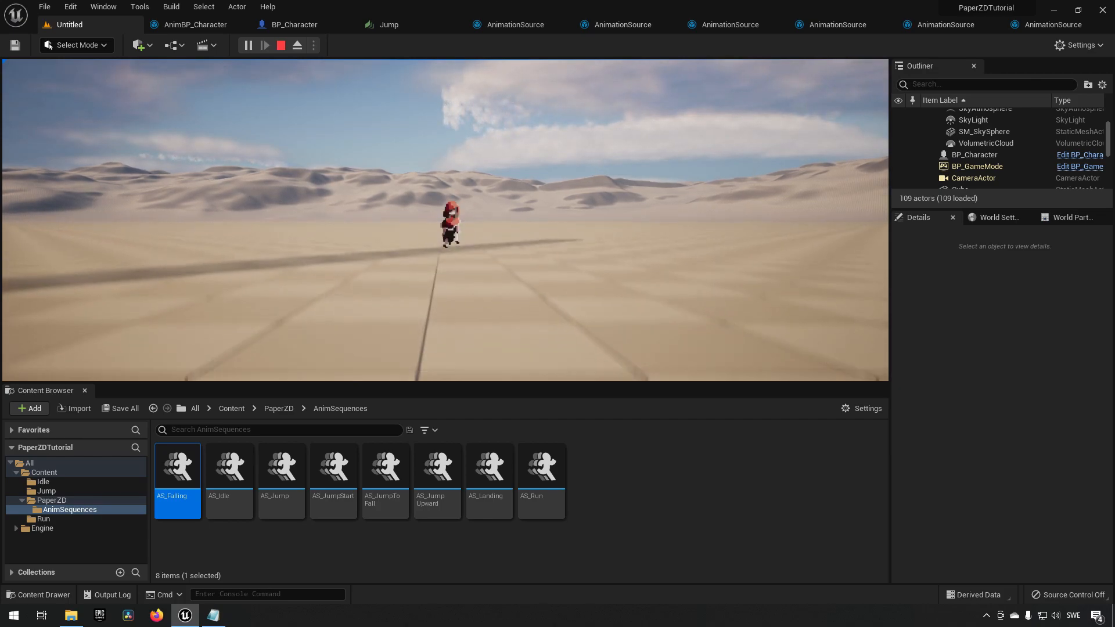
key(space)
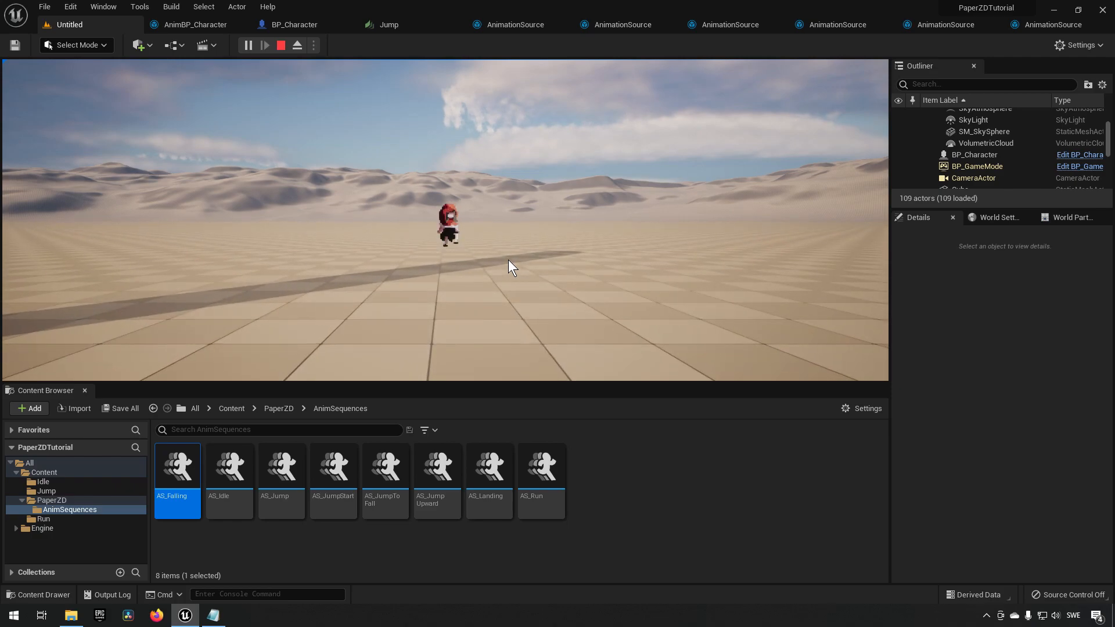
key(w)
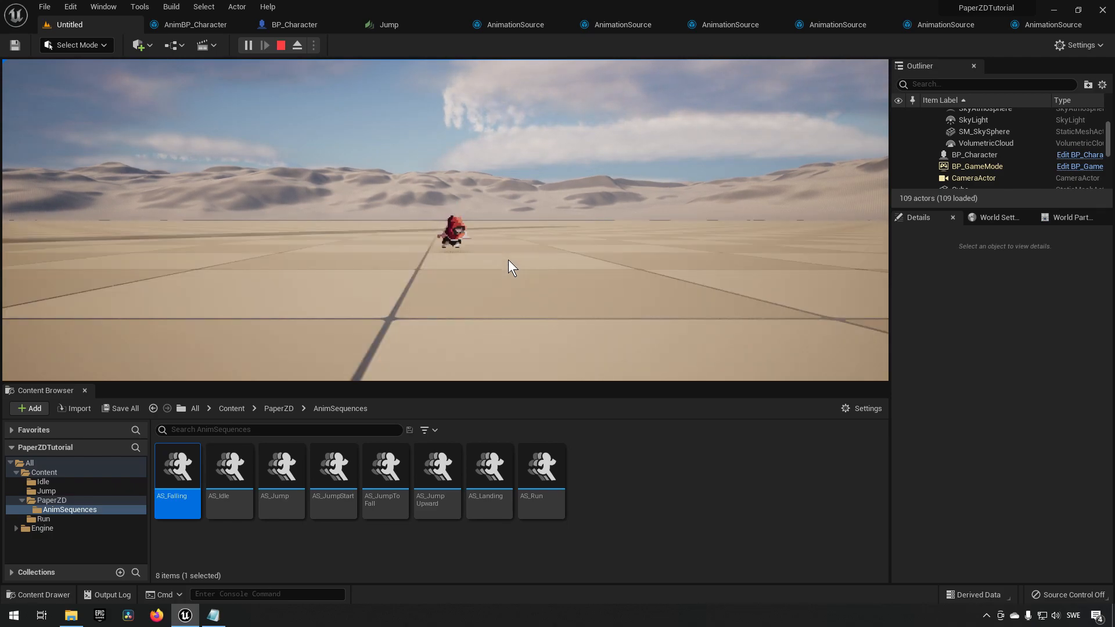
key(shift+F1)
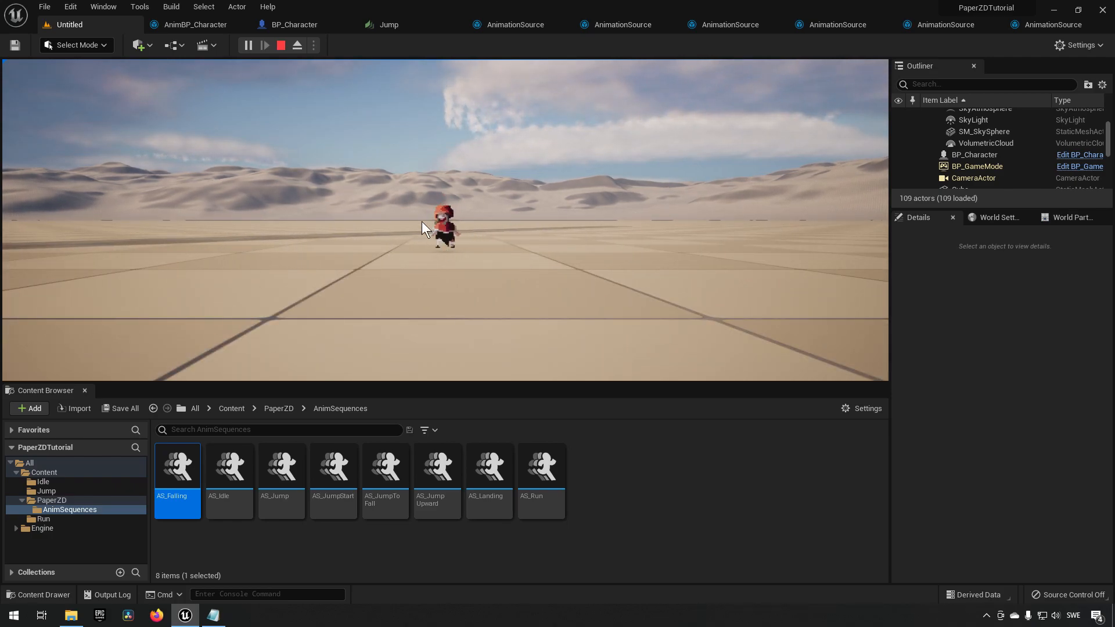
click(282, 47)
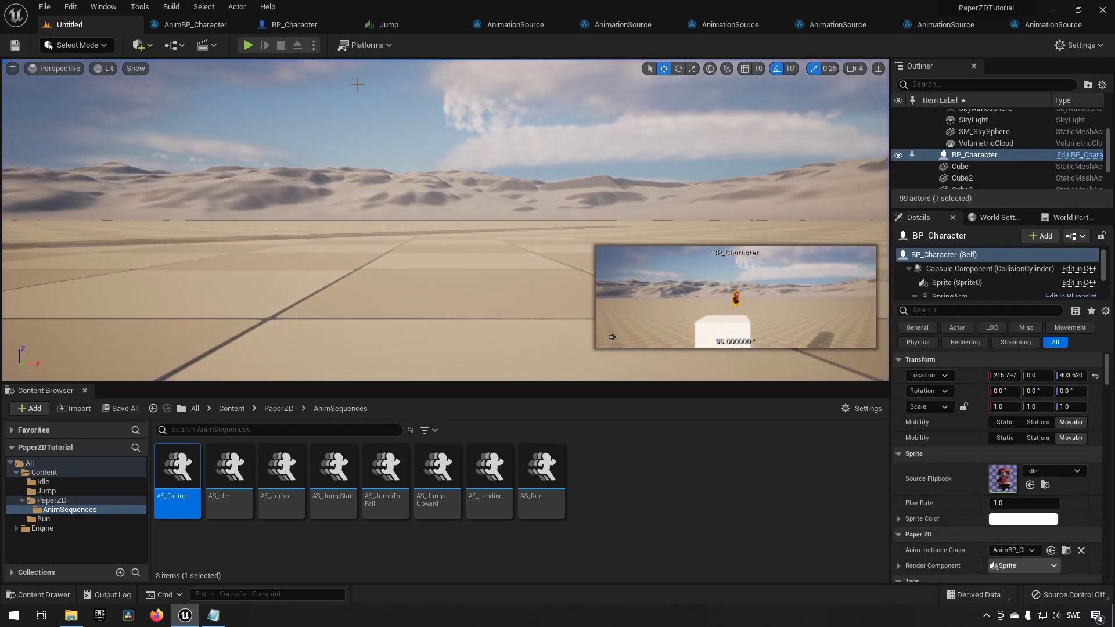
Retest running right and jumping off the box in another play session.
click(248, 44)
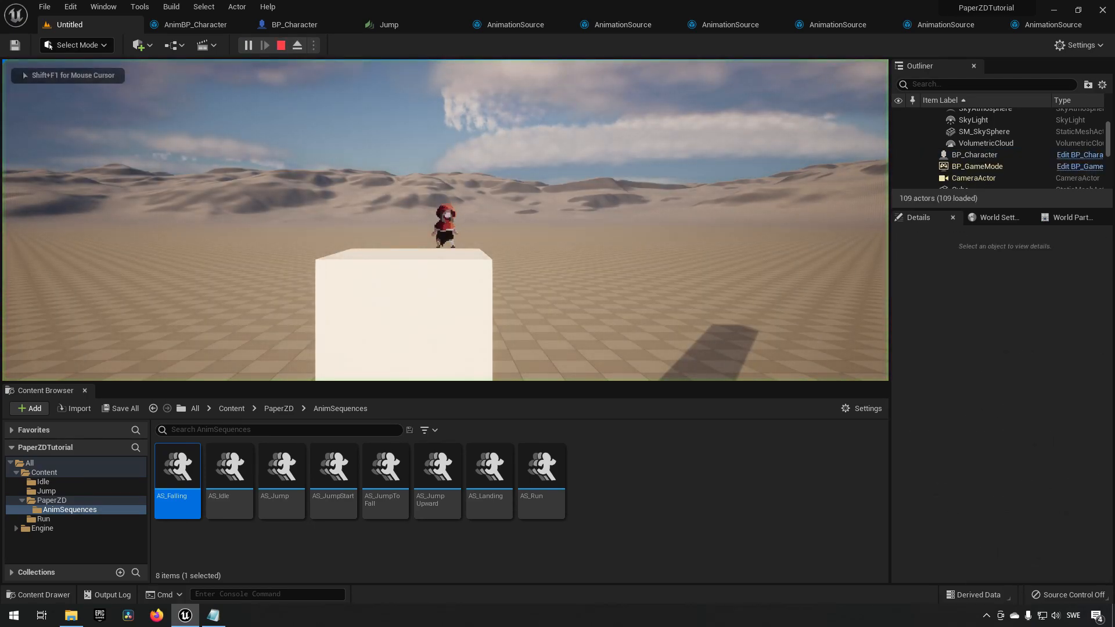
key(d)
key(space)
key(d)
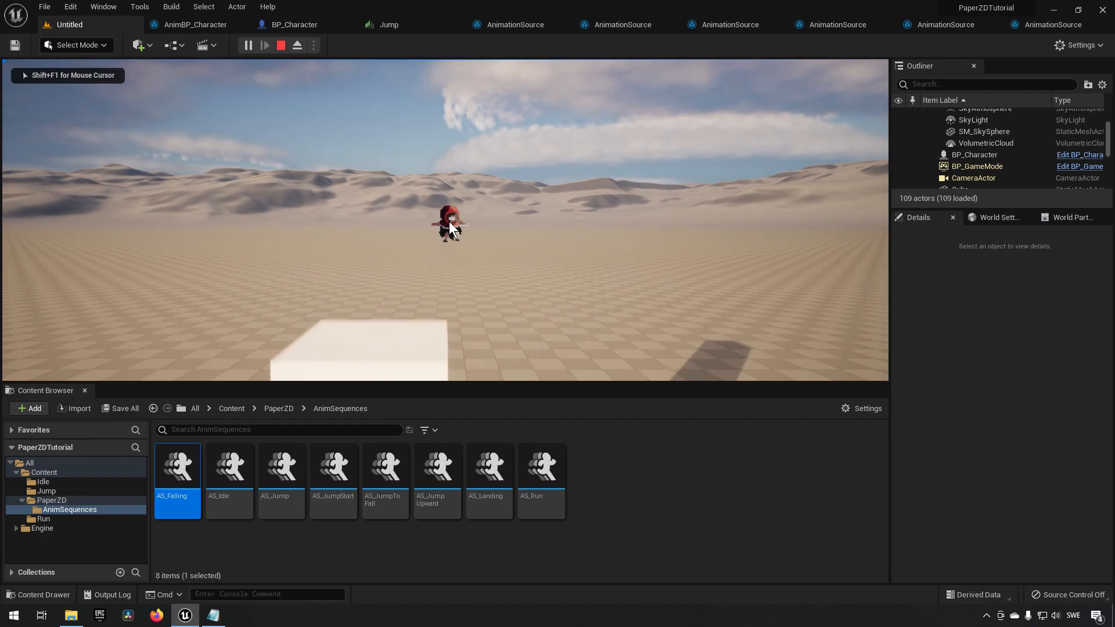
key(space)
key(d)
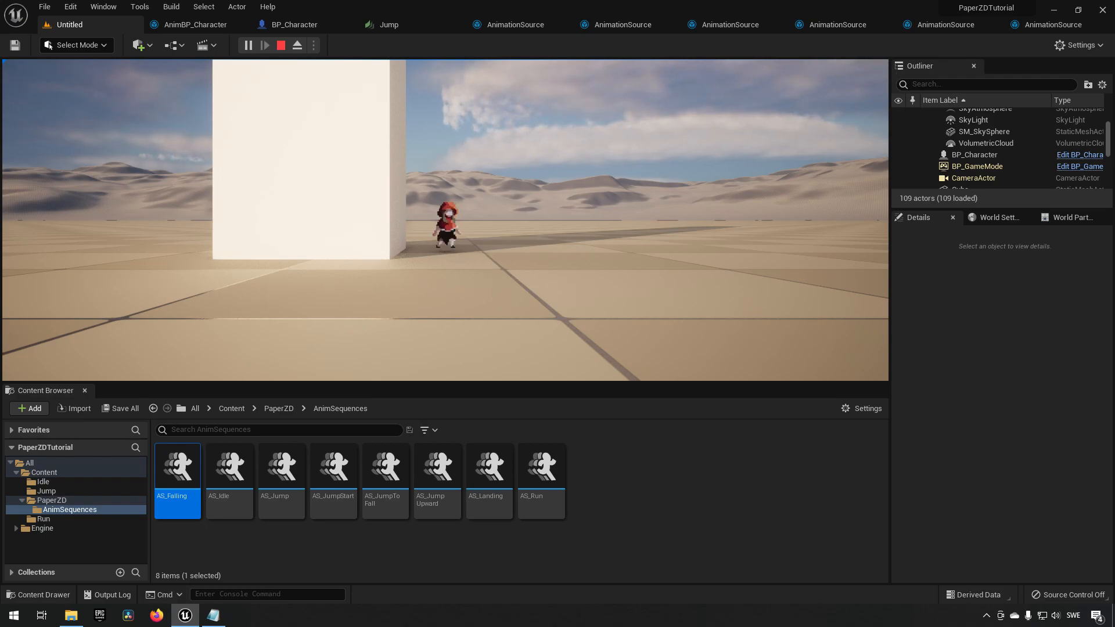
click(280, 45)
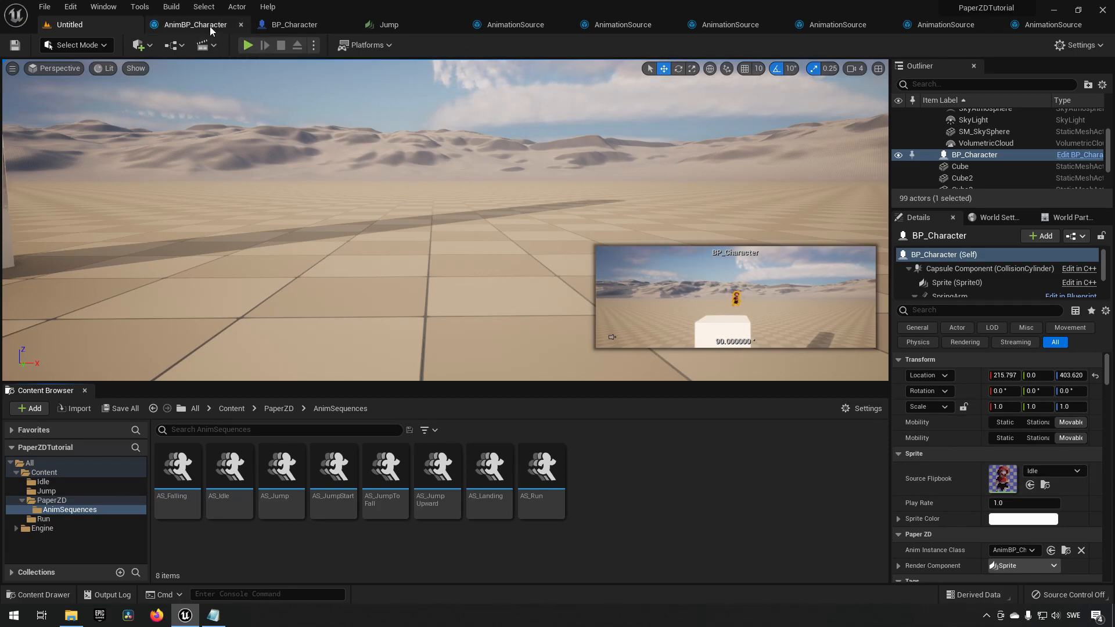
Return to the New State Machine graph and add a Jump node beside the states.
click(171, 24)
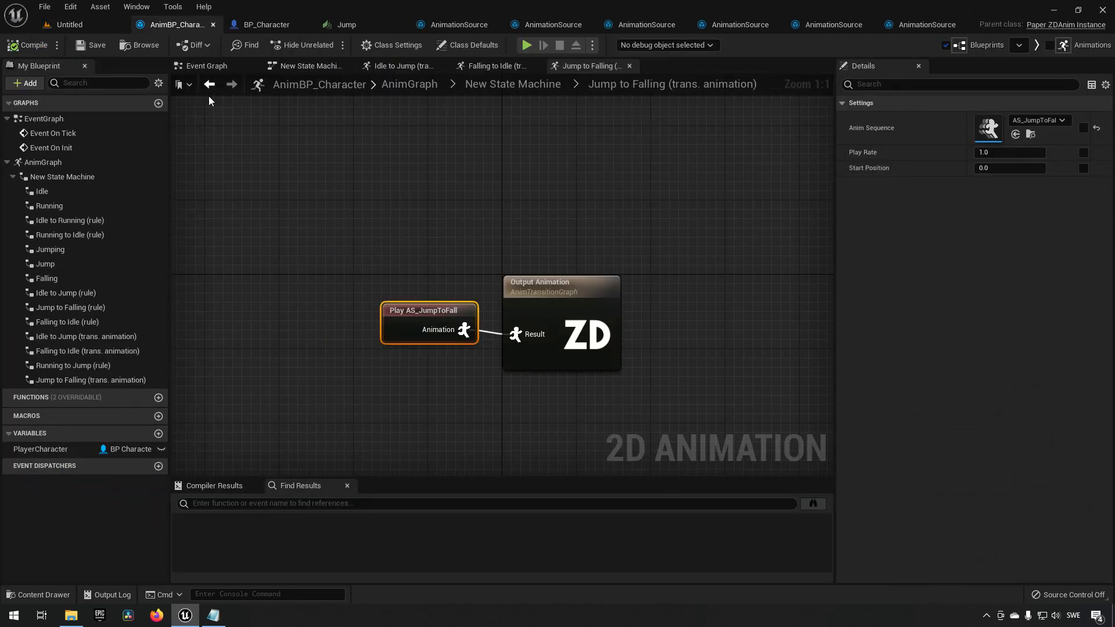
click(511, 85)
right_drag(552, 426, 487, 382)
drag(466, 238, 572, 420)
click(484, 230)
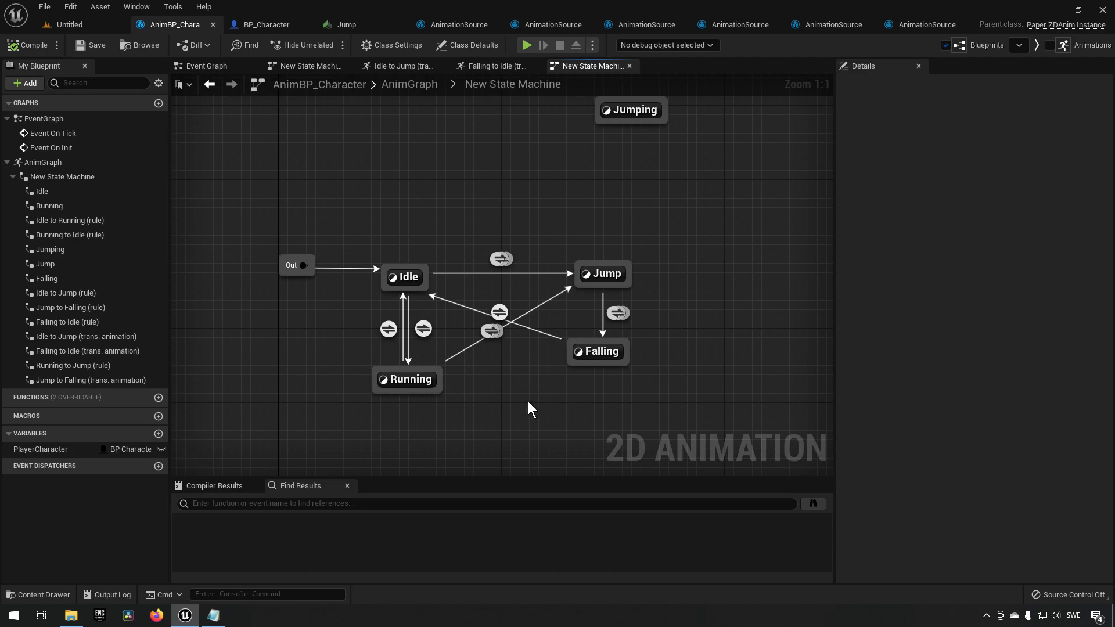
right_drag(531, 403, 518, 395)
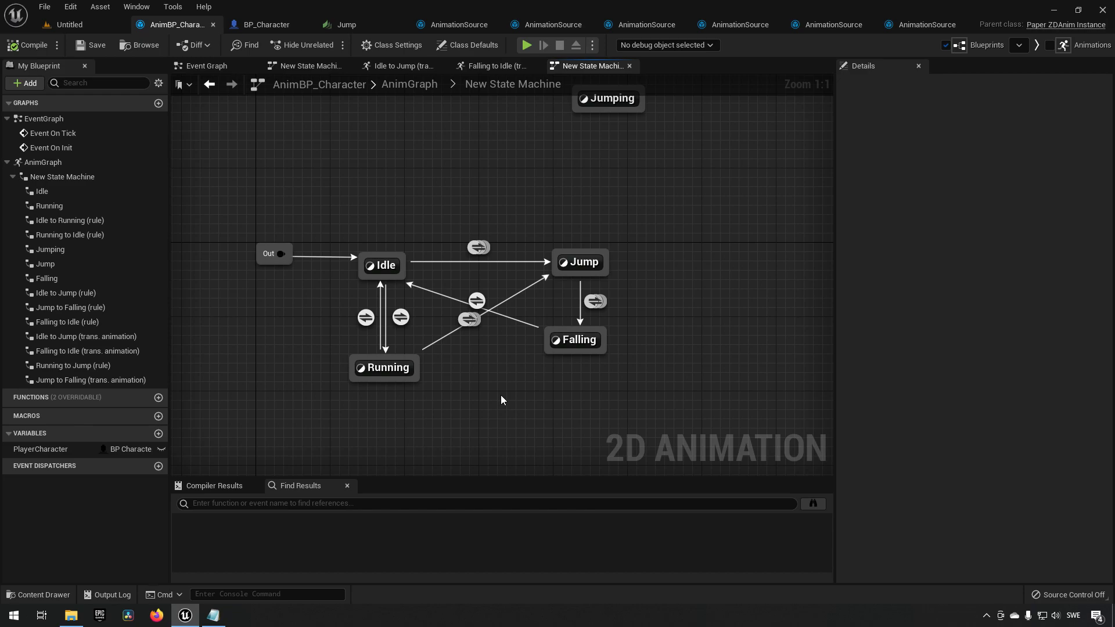
right_drag(616, 198, 599, 234)
right_click(613, 220)
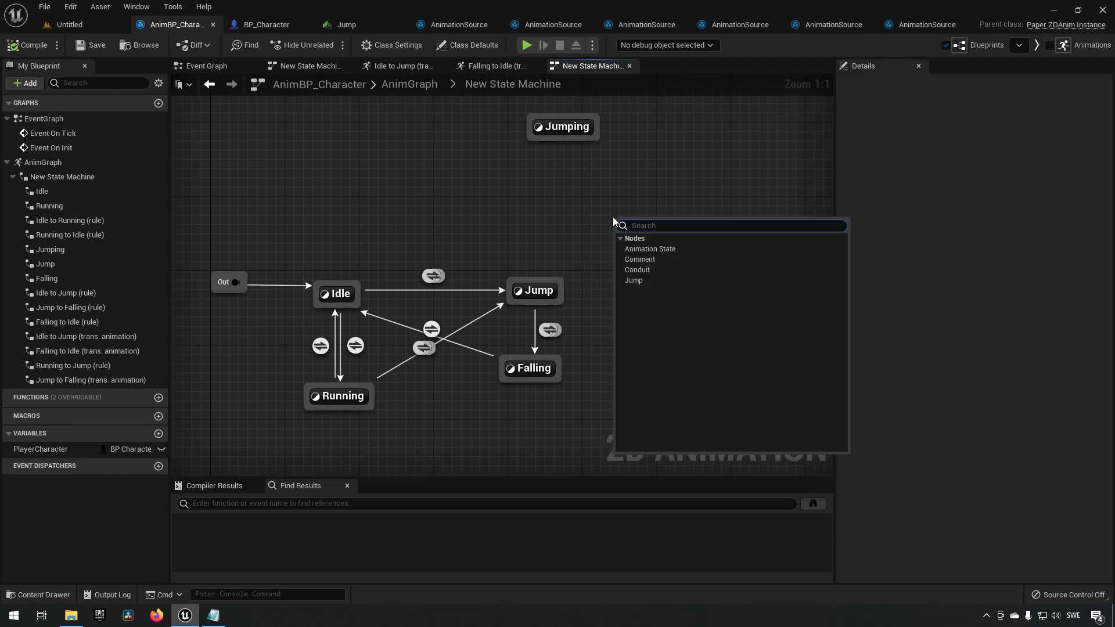
click(649, 281)
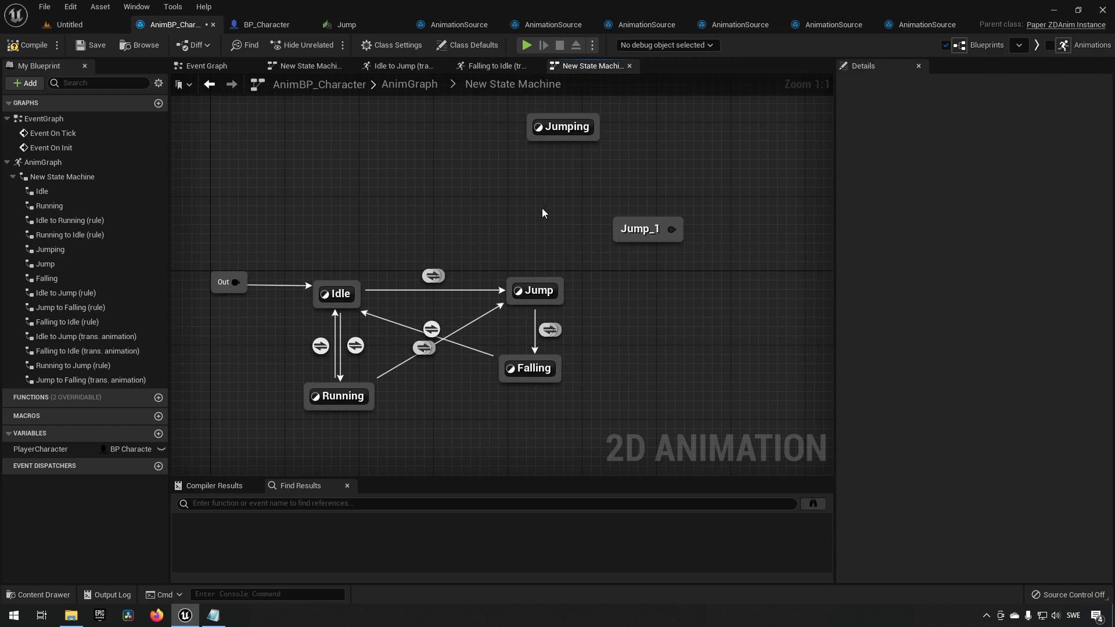
Rename the new Jump node to JumpActivated and move it above the Idle state.
click(653, 228)
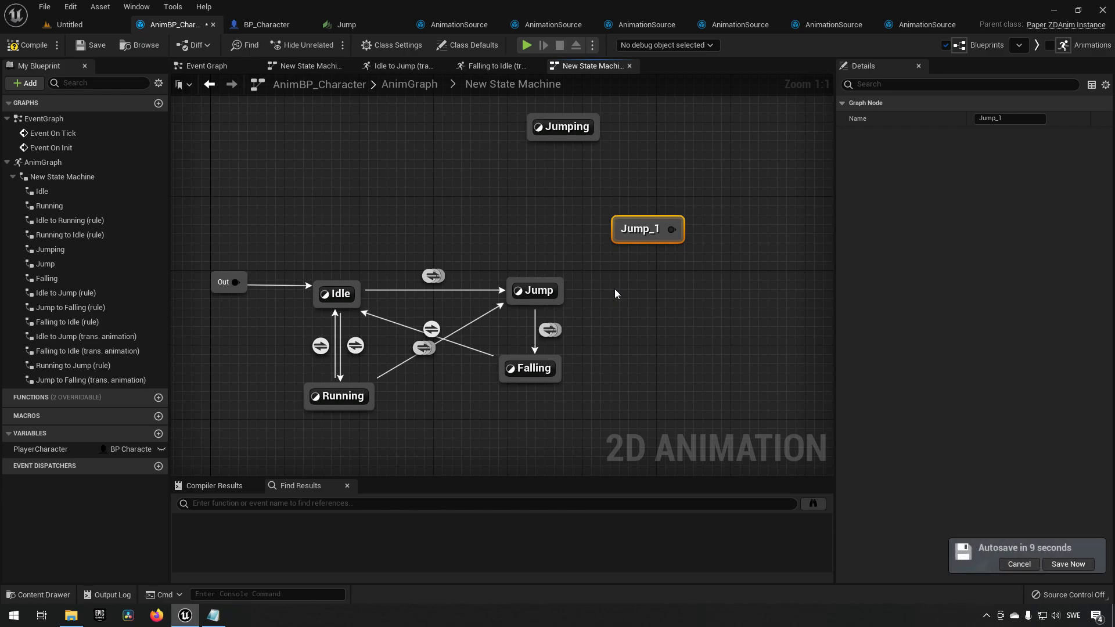
click(638, 231)
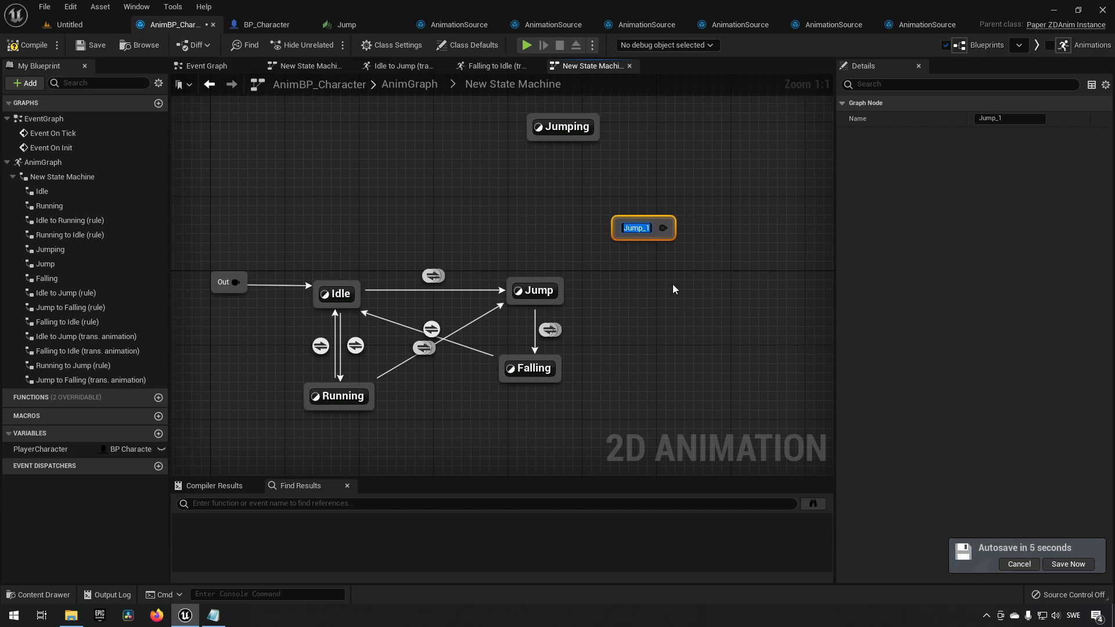
text(JumpActivated)
key(Return)
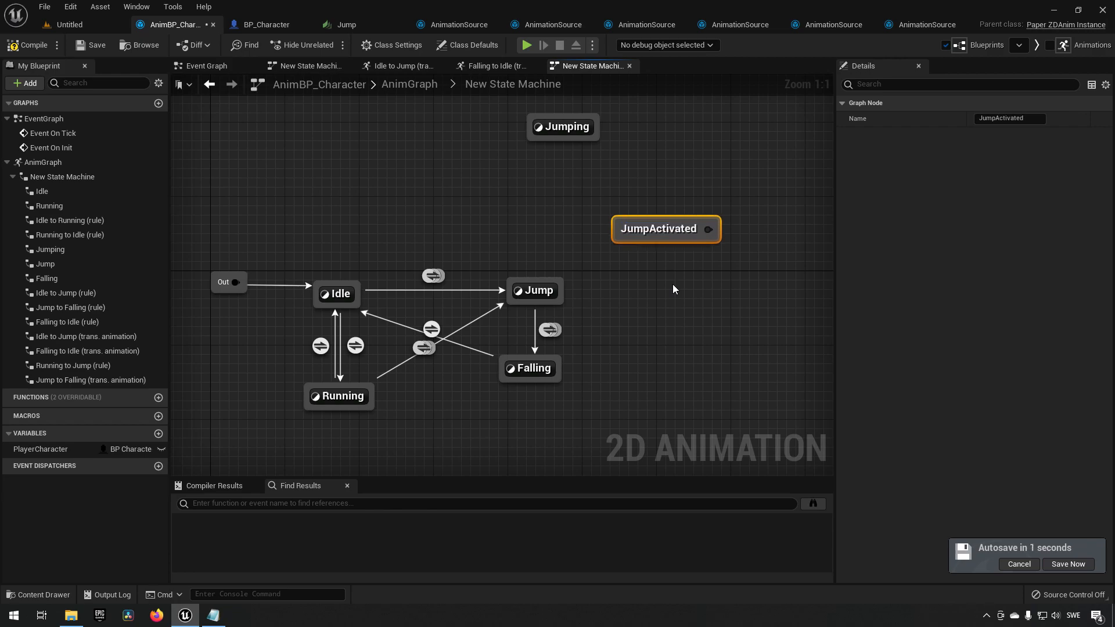
drag(663, 231, 429, 174)
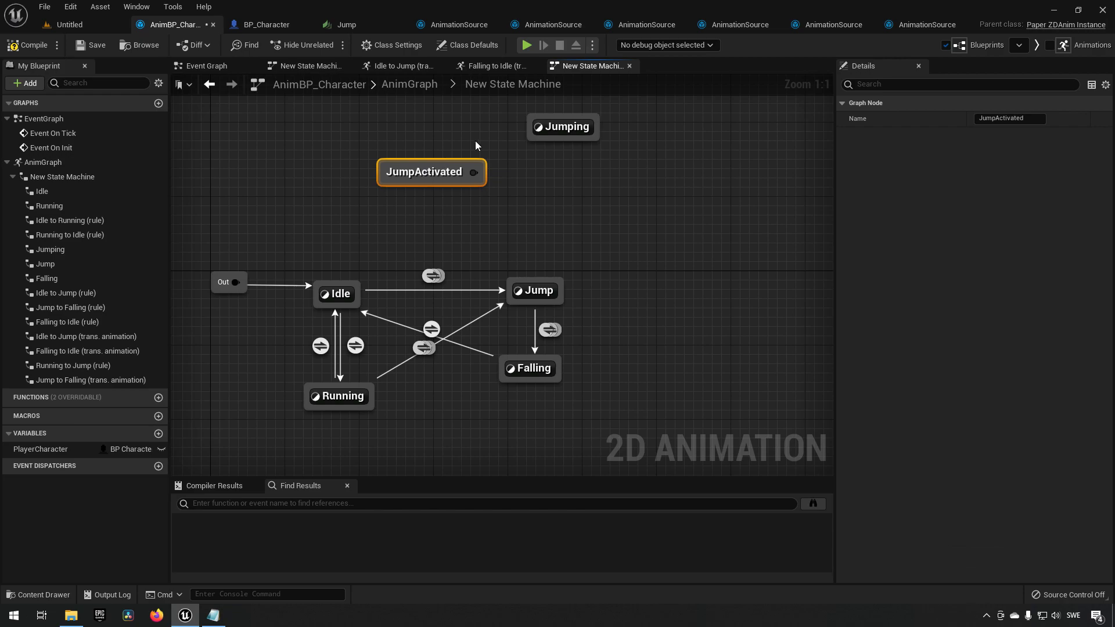
Rearrange the state machine, moving the Jumping state aside and the JumpActivated node above the Jump state.
right_drag(426, 186, 426, 251)
click(575, 191)
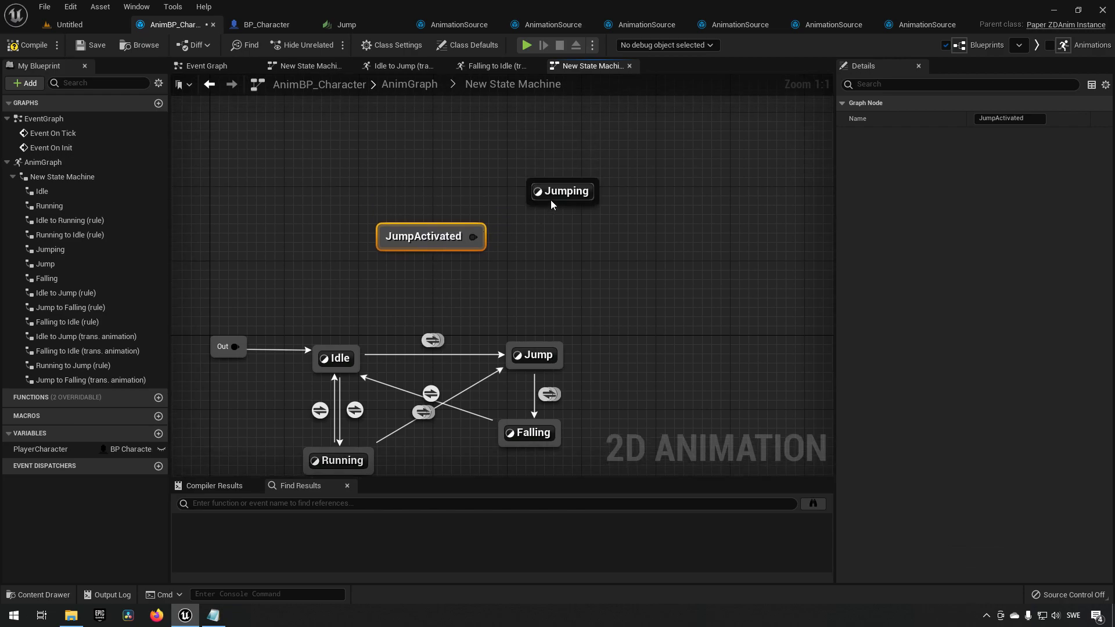
drag(598, 194, 728, 204)
drag(418, 239, 440, 203)
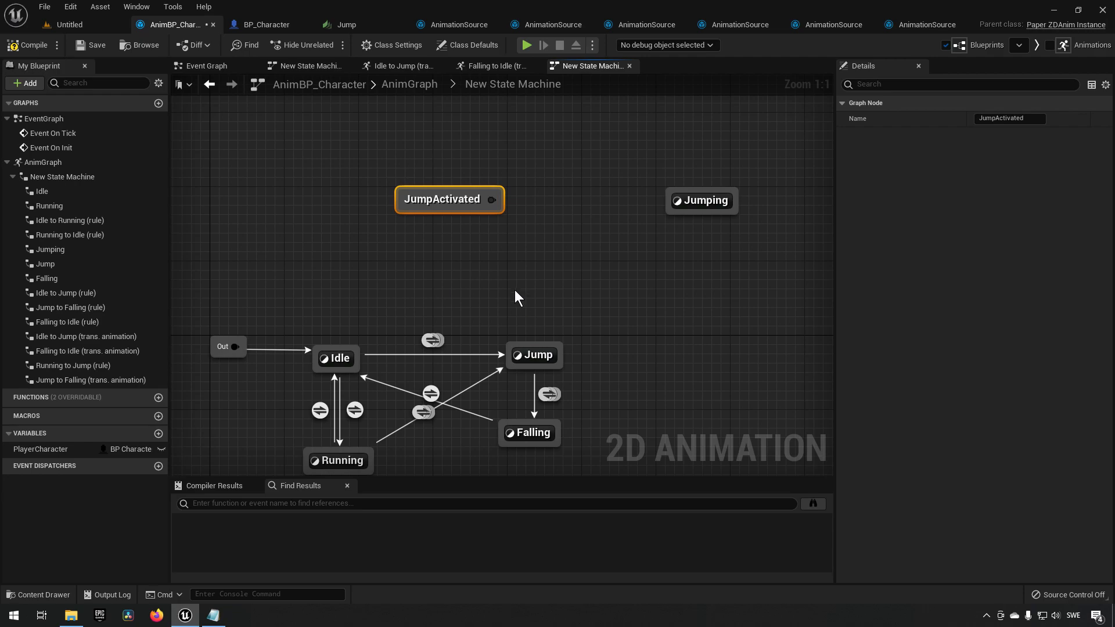
right_drag(498, 294, 490, 263)
drag(489, 260, 576, 444)
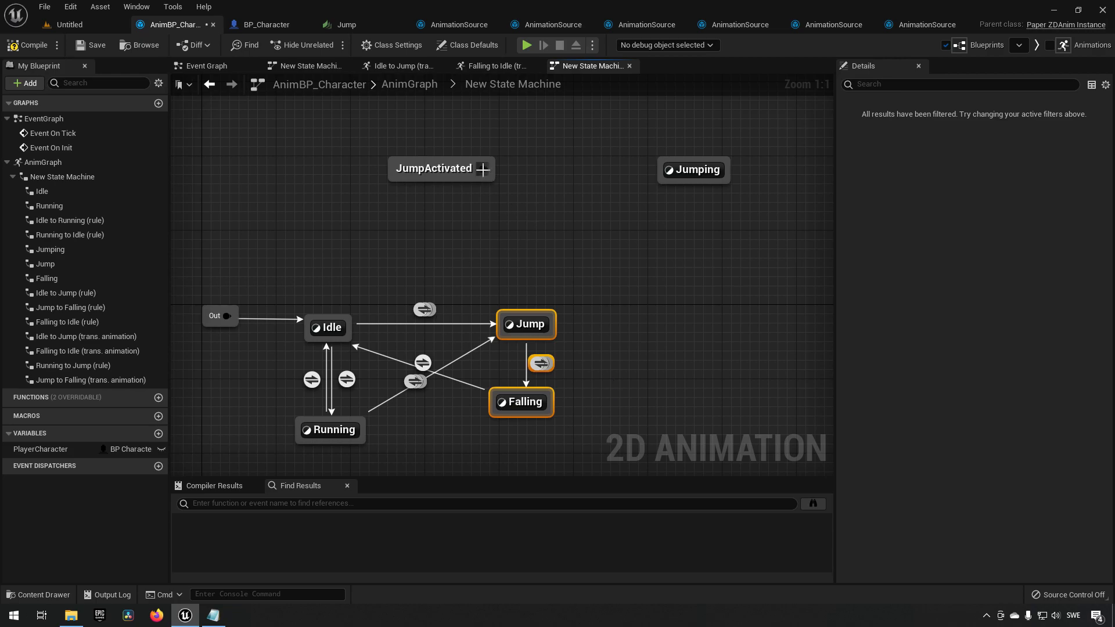
Add a new animation state named StartJump between JumpActivated and Jump.
right_click(504, 240)
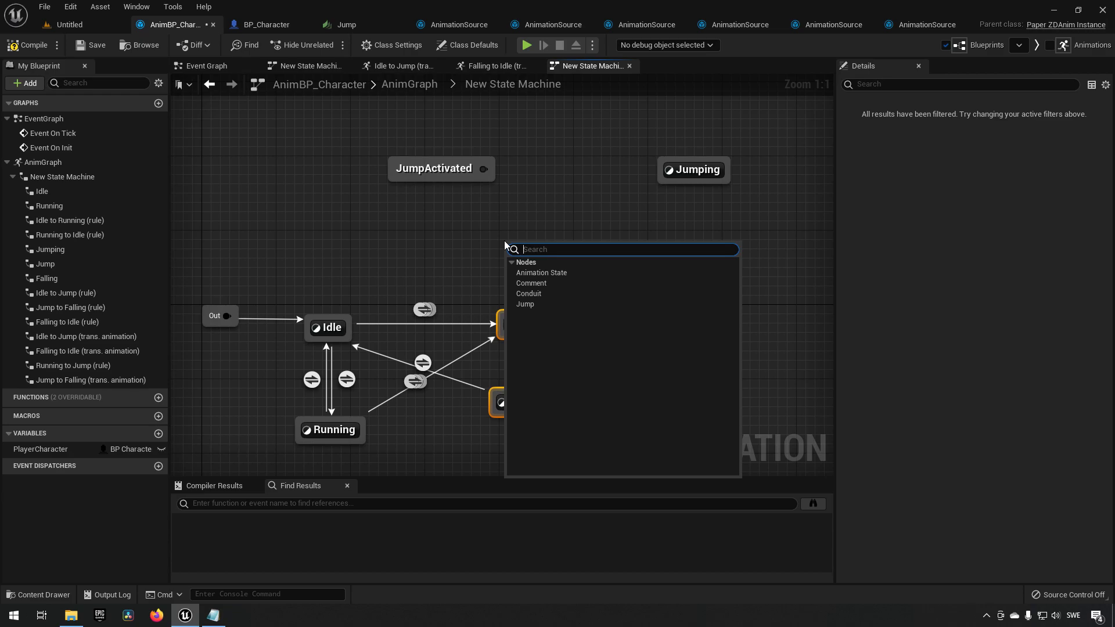
click(539, 273)
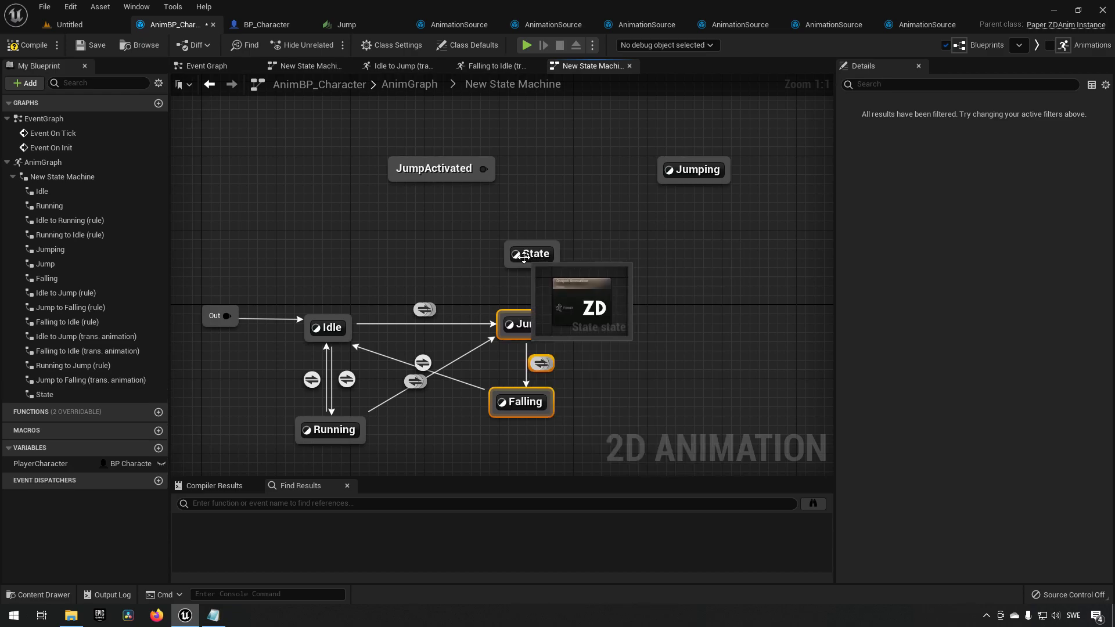
click(525, 258)
key(F2)
text(StartJump)
key(Return)
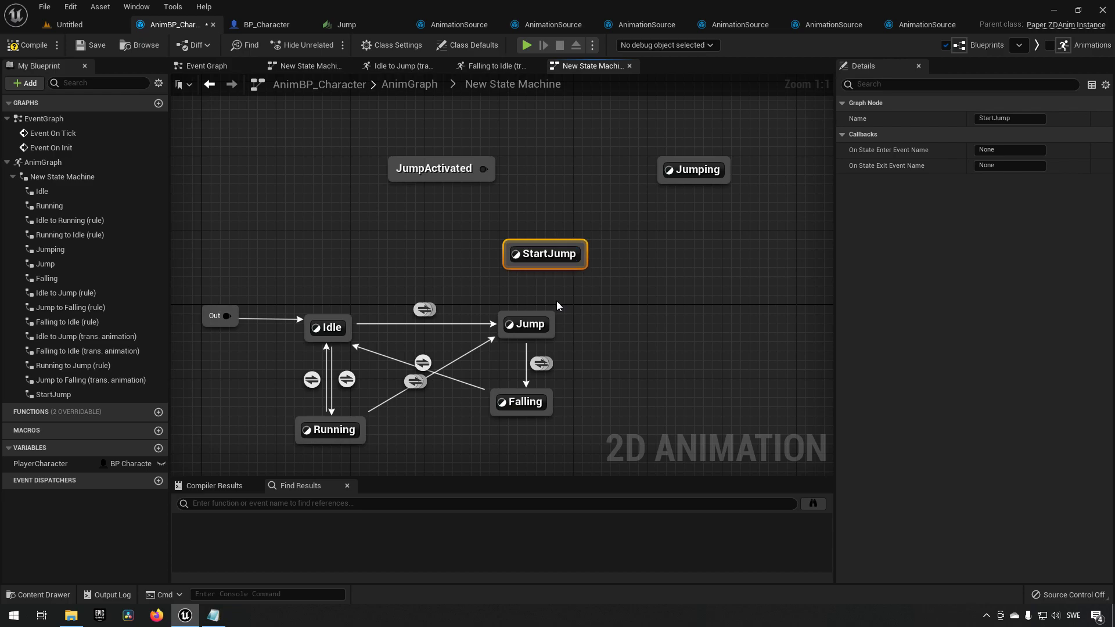
drag(535, 253, 521, 244)
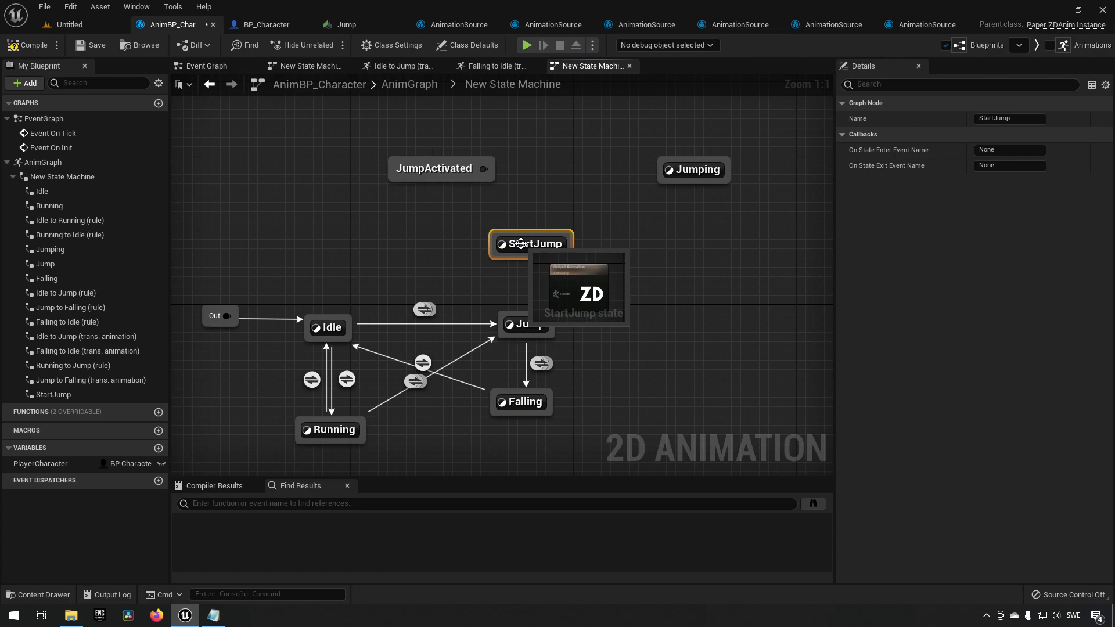
Connect JumpActivated to StartJump and create a transition from StartJump to Jump.
drag(483, 169, 518, 232)
drag(364, 135, 561, 209)
drag(525, 256, 528, 318)
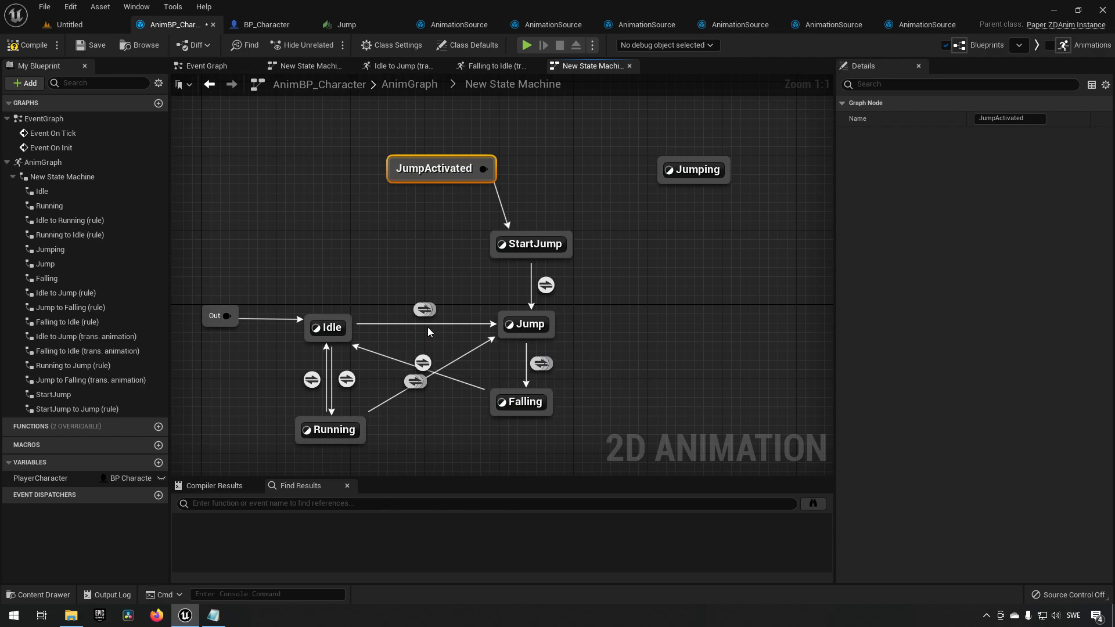
Delete the Idle-to-Jump and Running-to-Jump transitions.
click(425, 311)
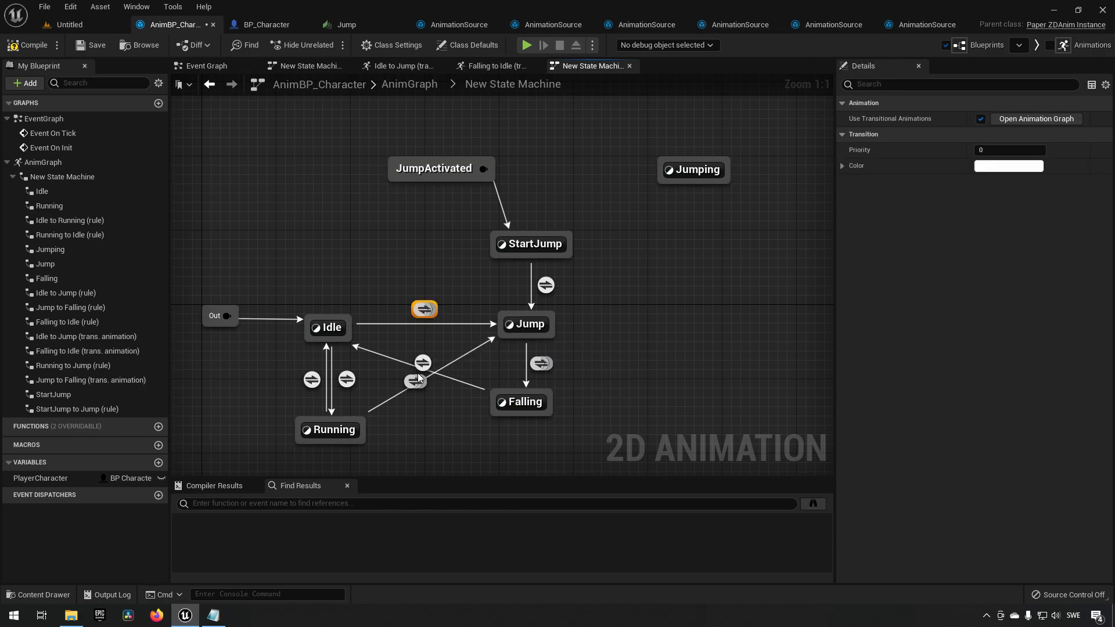
key(Delete)
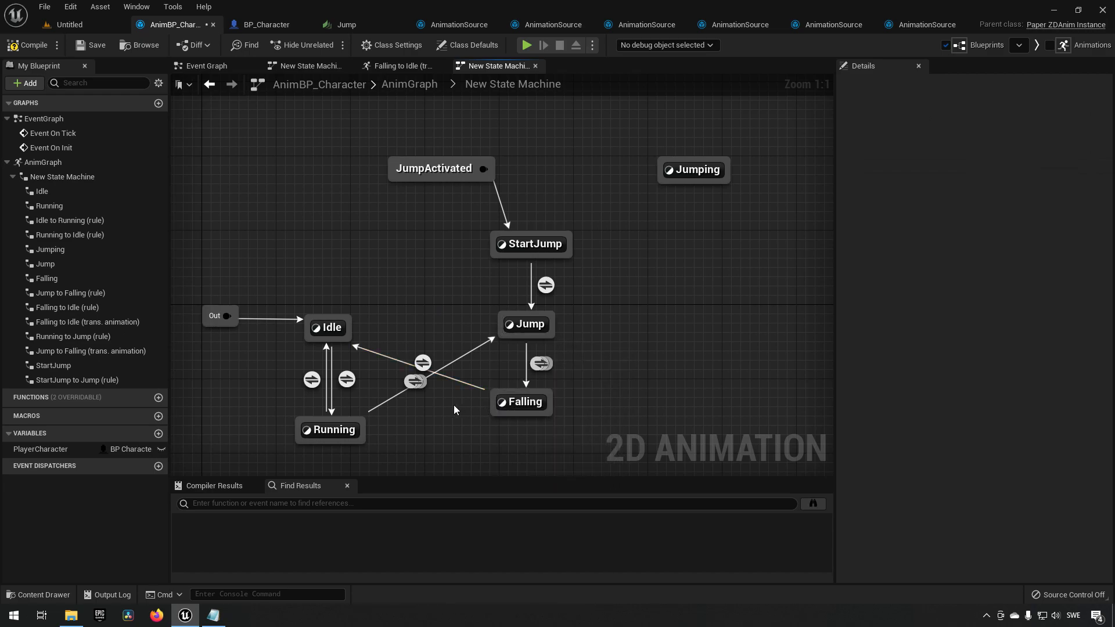
click(409, 383)
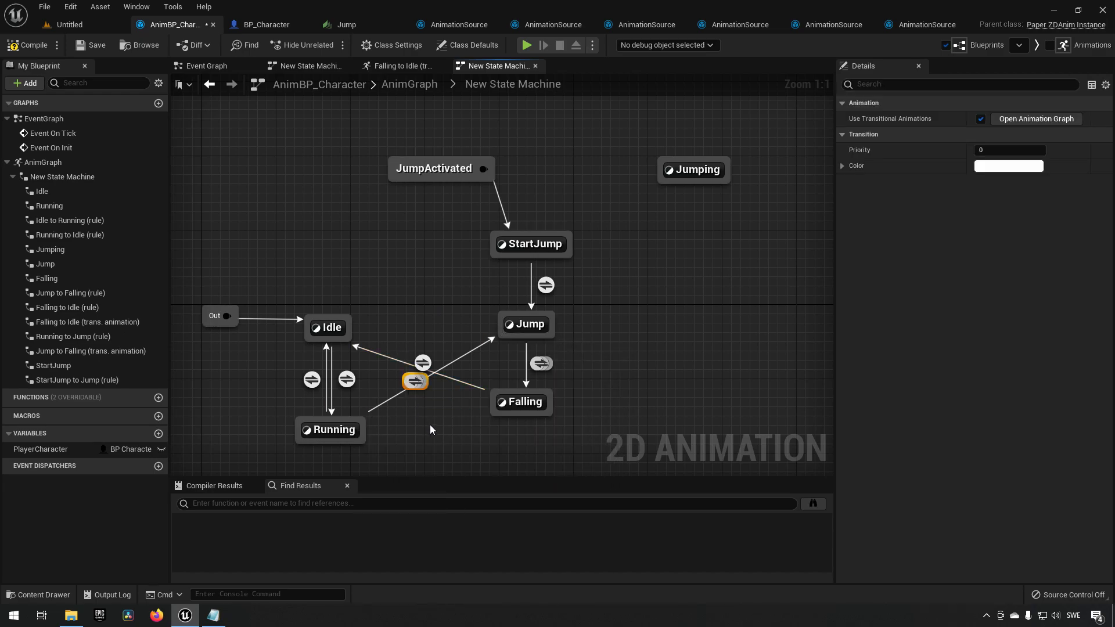
click(422, 363)
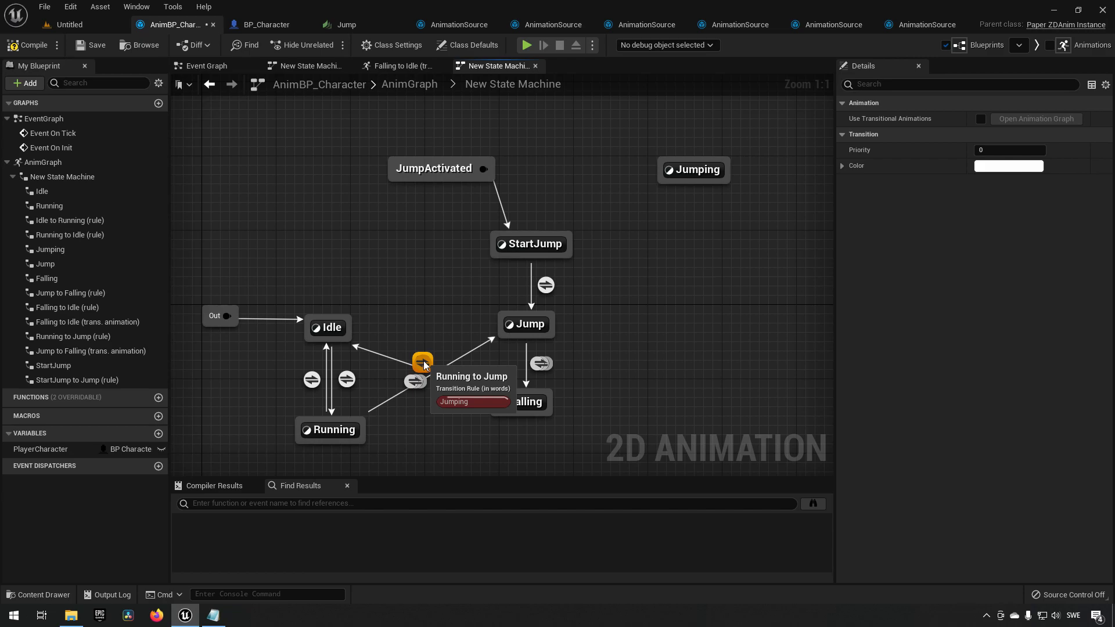
key(Delete)
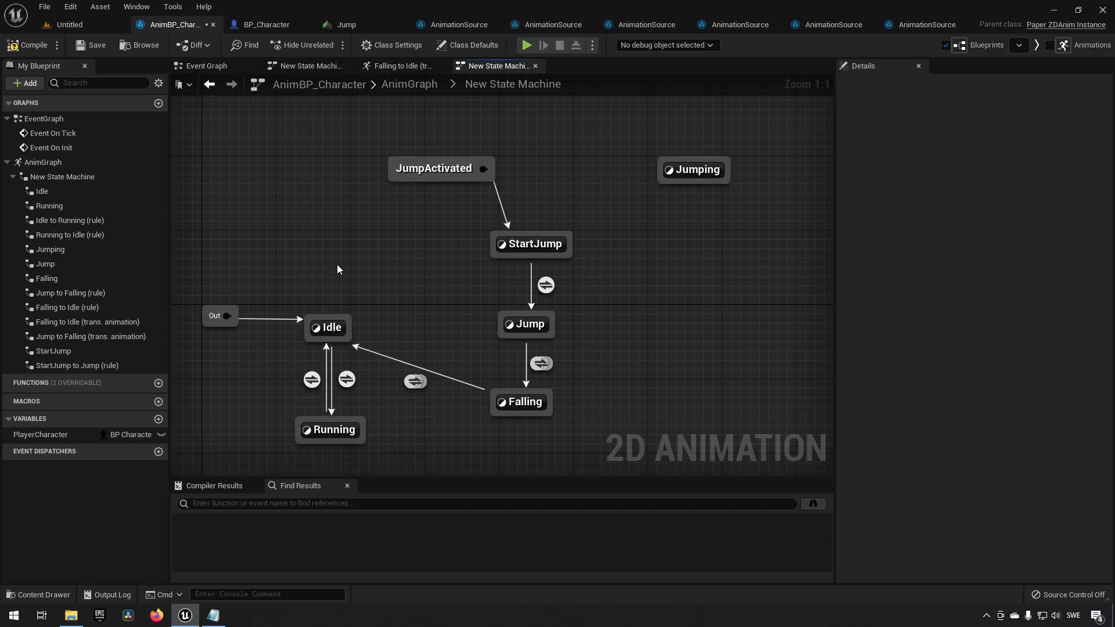
drag(303, 123, 487, 184)
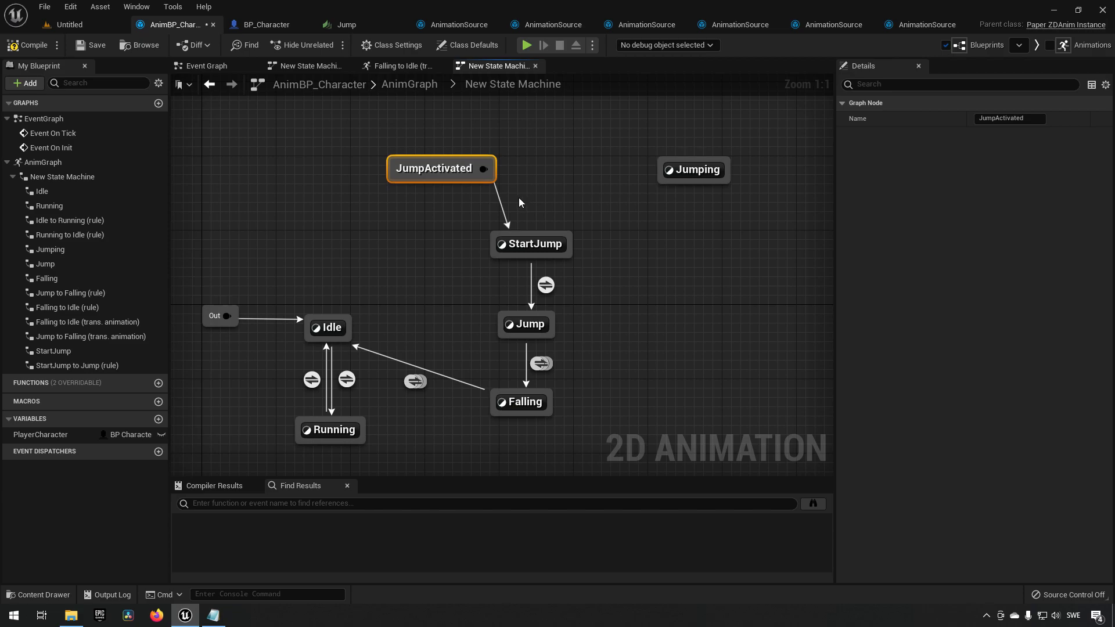
drag(419, 214, 609, 259)
drag(472, 314, 596, 342)
drag(470, 389, 580, 417)
drag(295, 285, 352, 338)
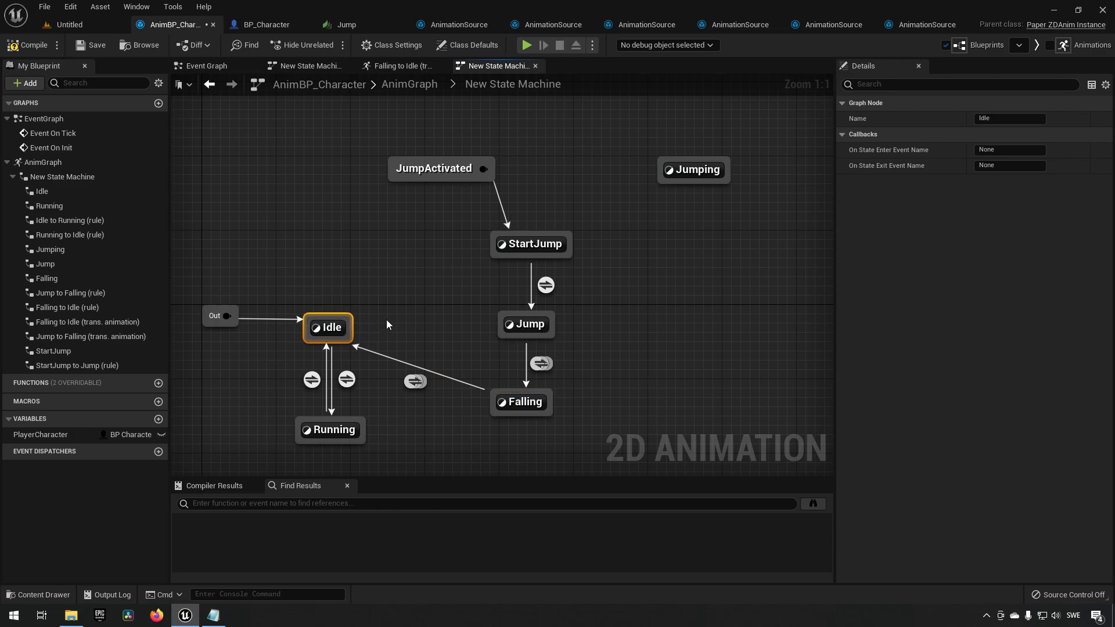
Open the StartJump state's graph and browse its available actions.
double_click(525, 245)
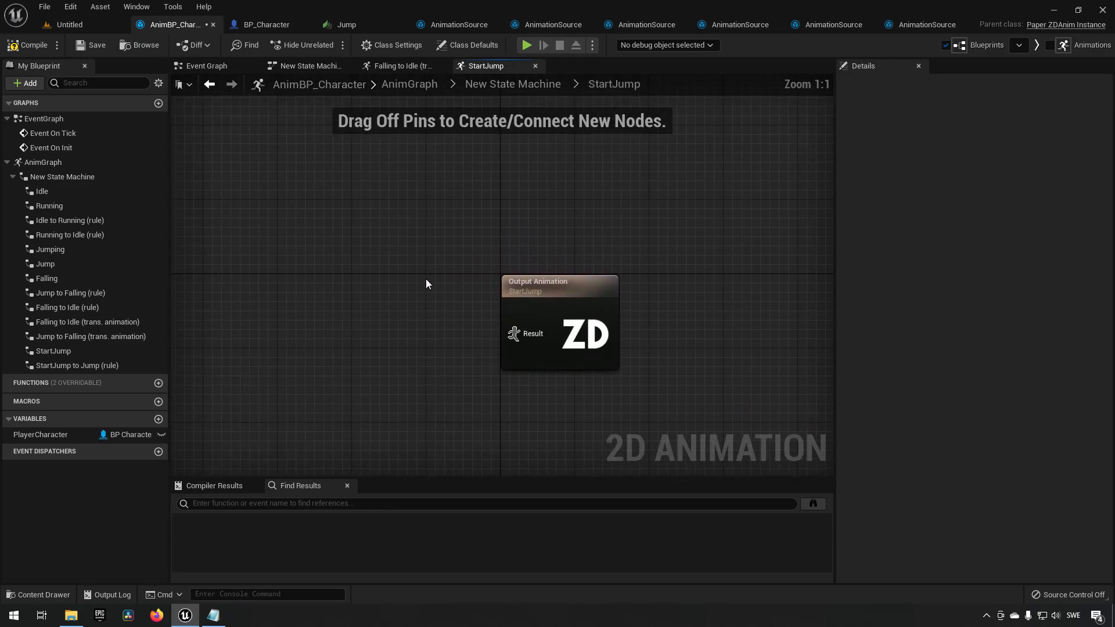
right_click(361, 319)
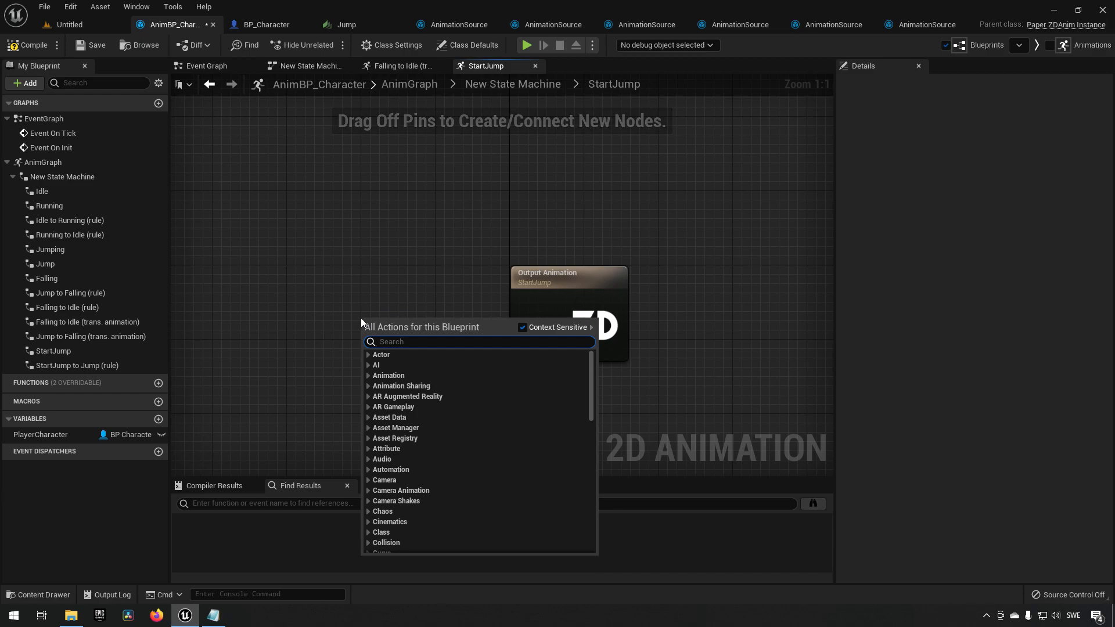
scroll(361, 318, down, 15)
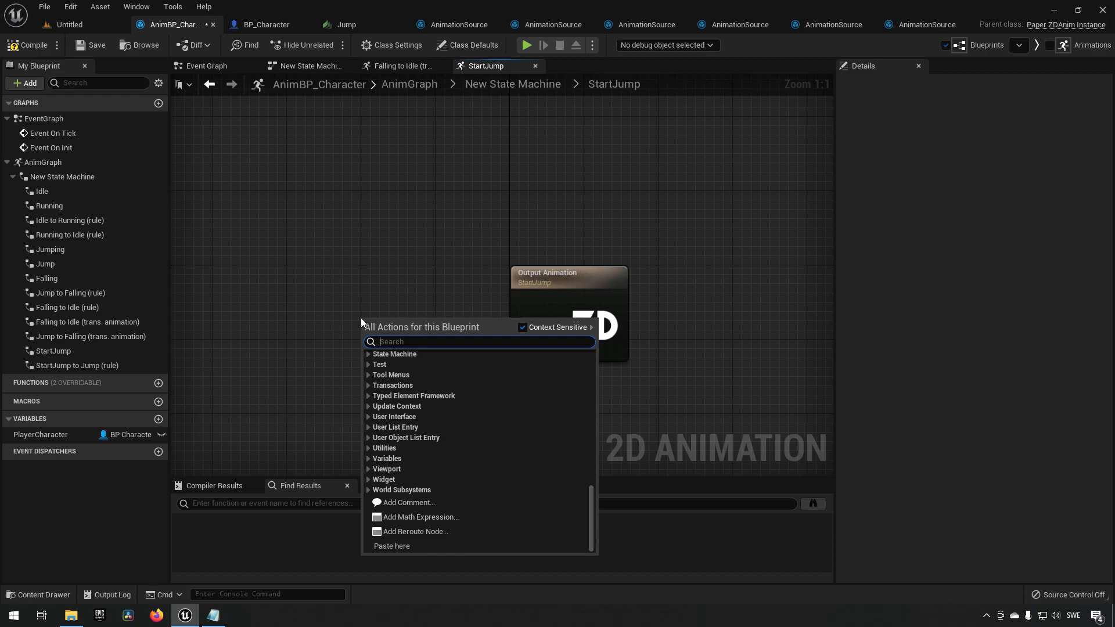
click(386, 267)
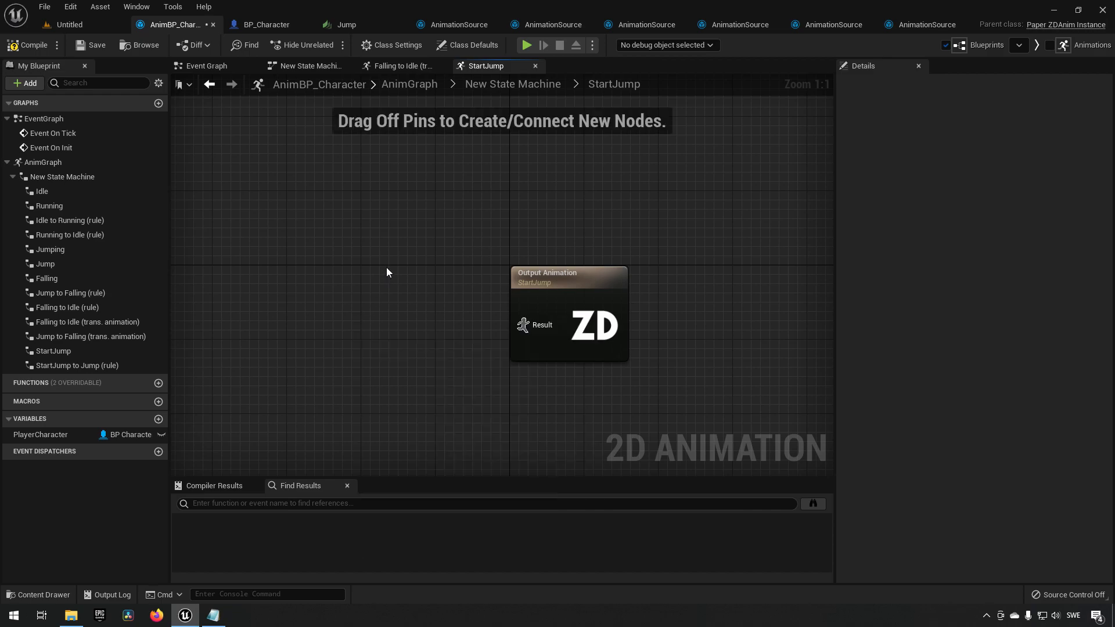
double_click(381, 266)
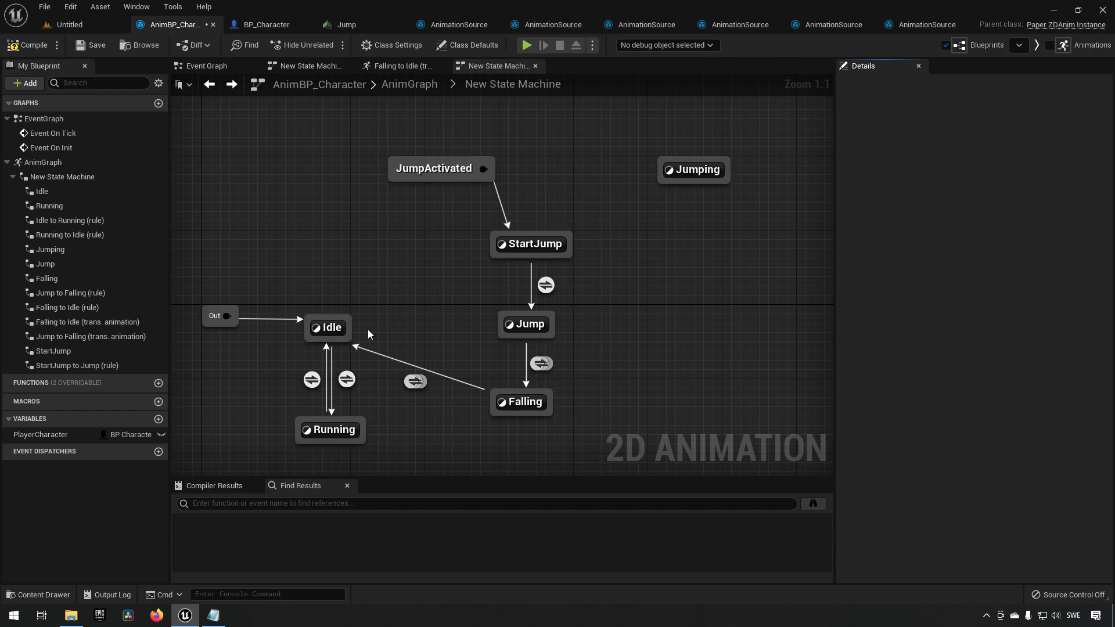
Enable transitional animation on the StartJump-to-Jump transition and connect Play AS_JumpStart to its output animation.
click(545, 285)
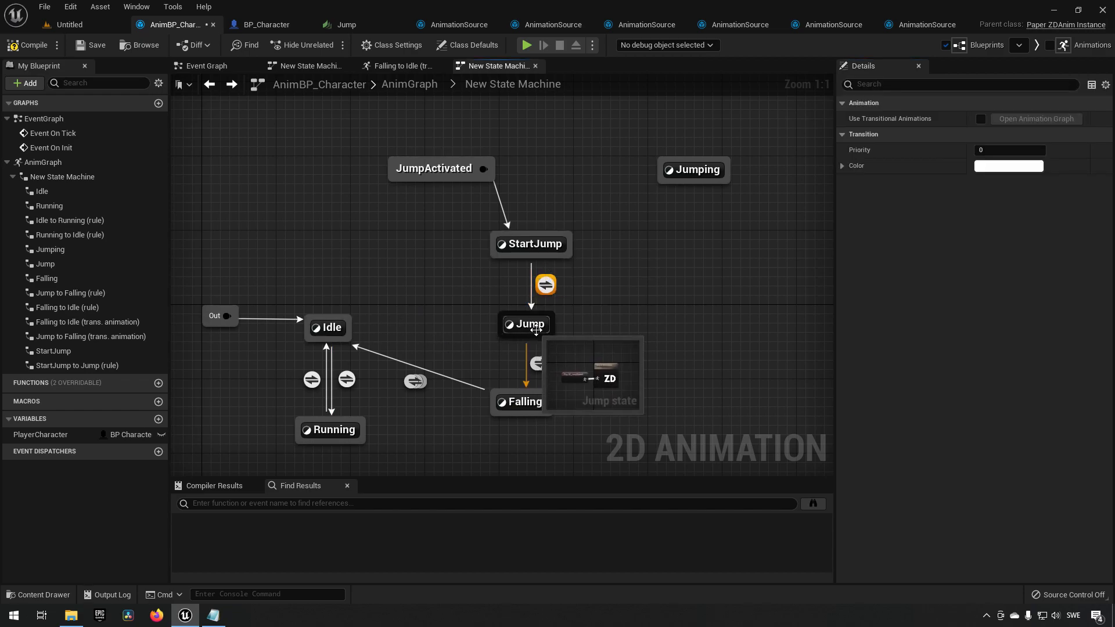
click(981, 118)
click(1030, 119)
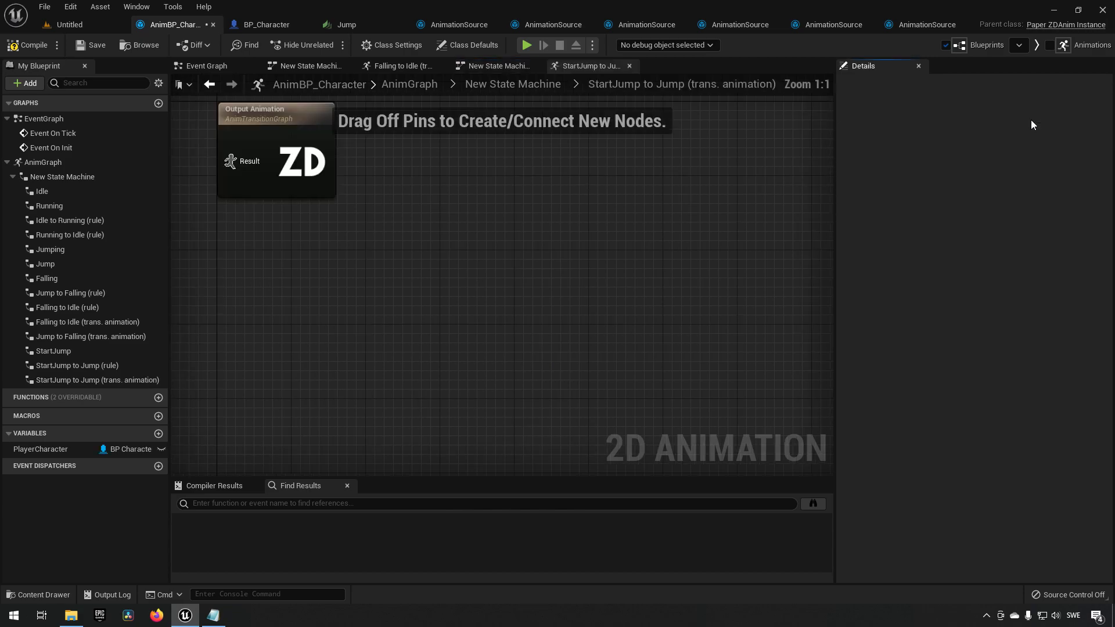
right_click(397, 313)
text(start jump)
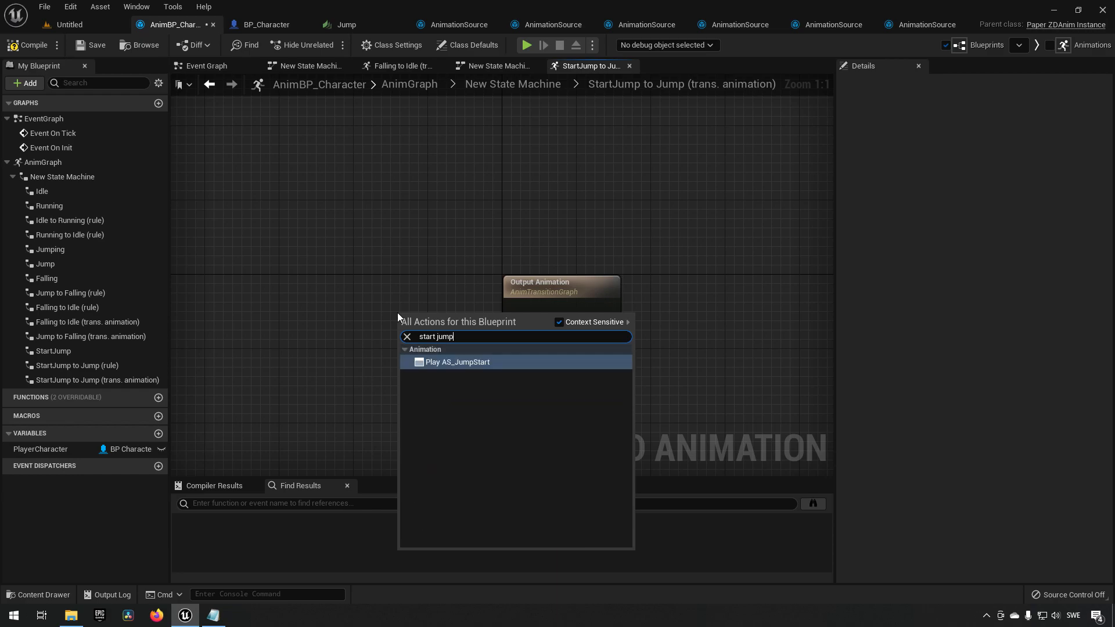
key(Return)
drag(479, 340, 515, 334)
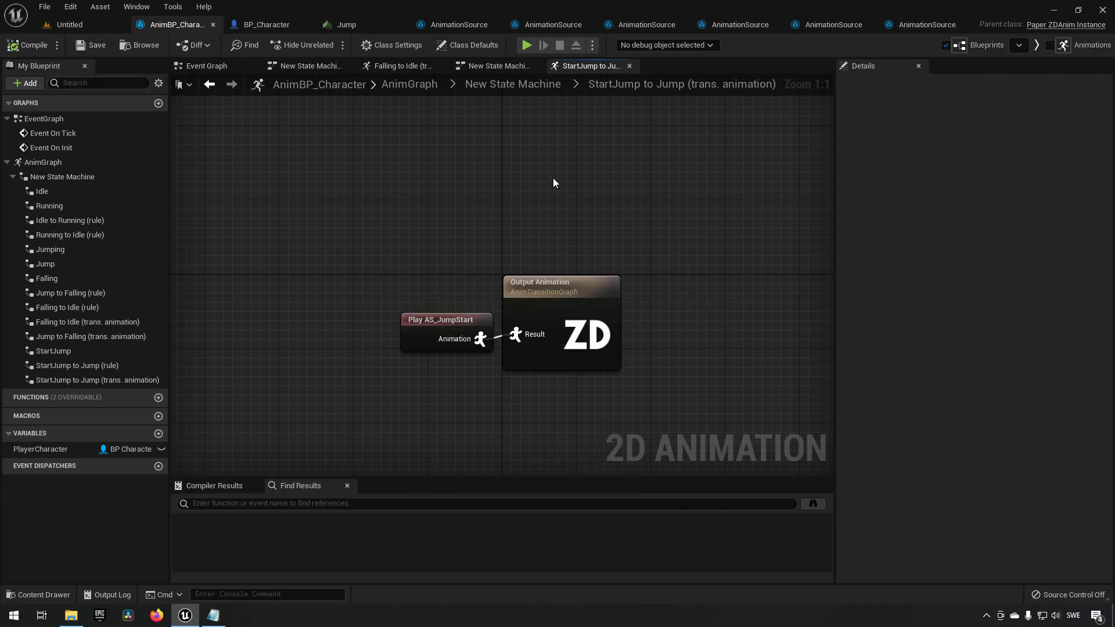
Inspect the StartJump state graph and the StartJump-to-Jump rule graph.
key(alt+Left)
drag(465, 303, 583, 349)
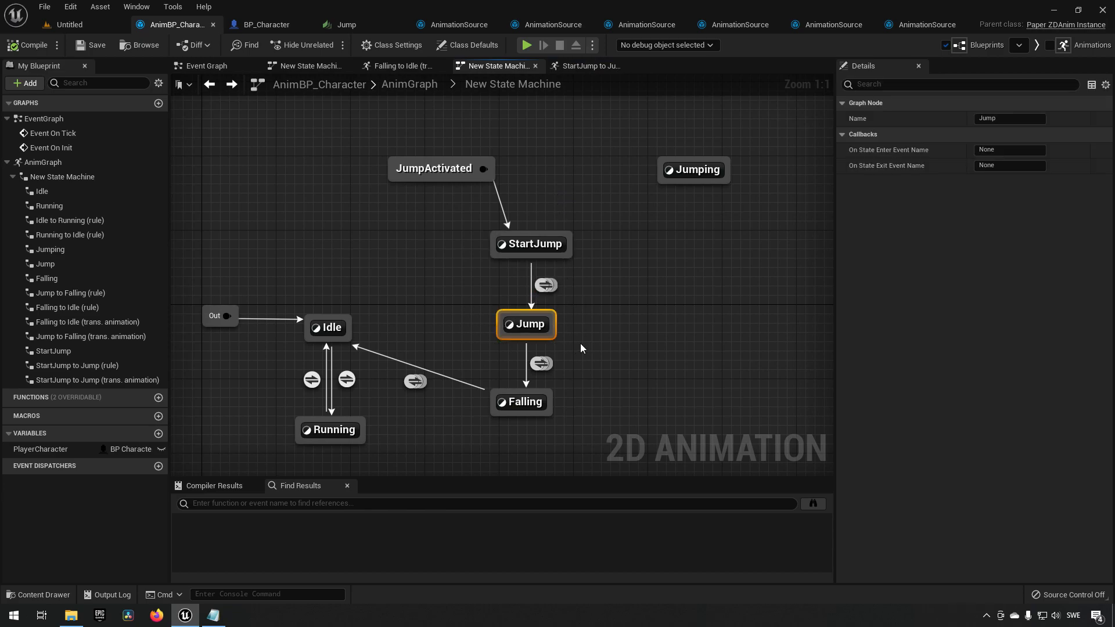
click(545, 284)
drag(359, 145, 549, 183)
click(528, 248)
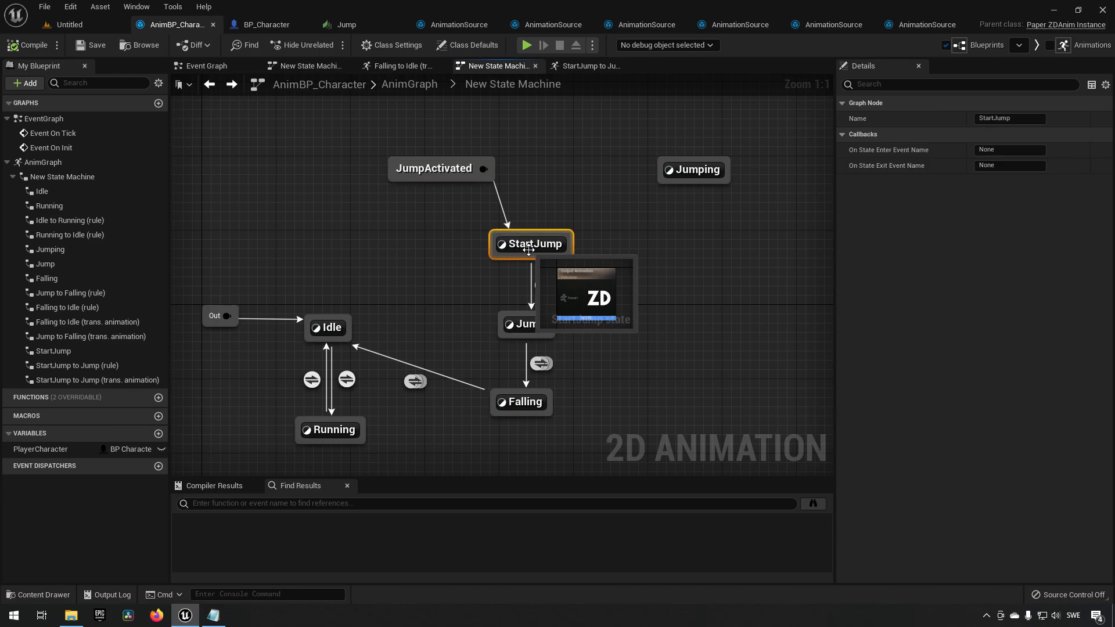
click(416, 281)
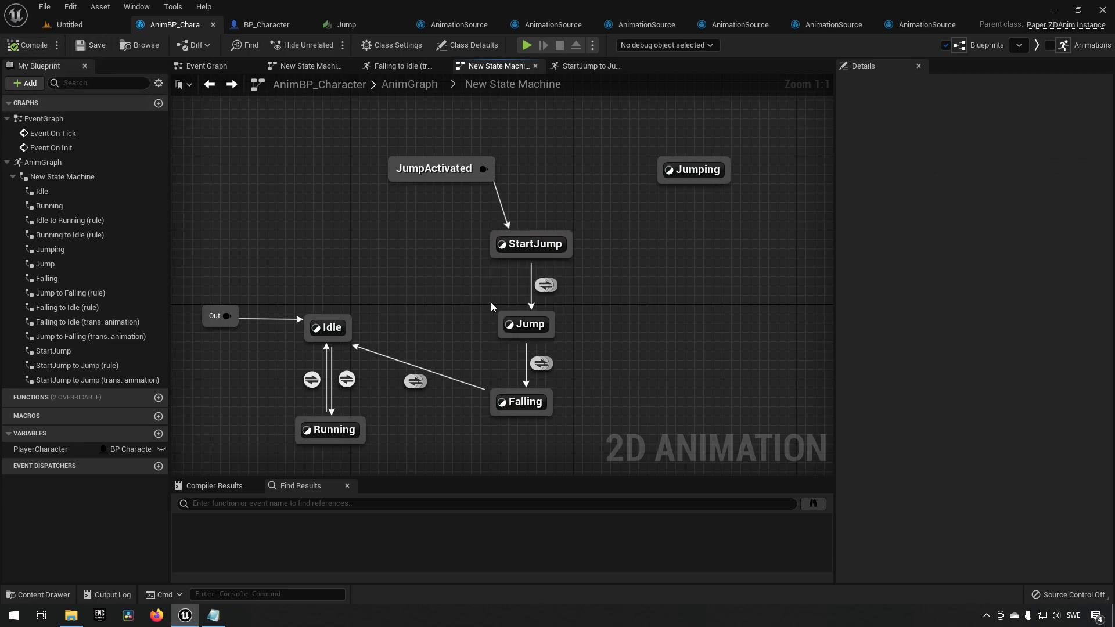
double_click(535, 245)
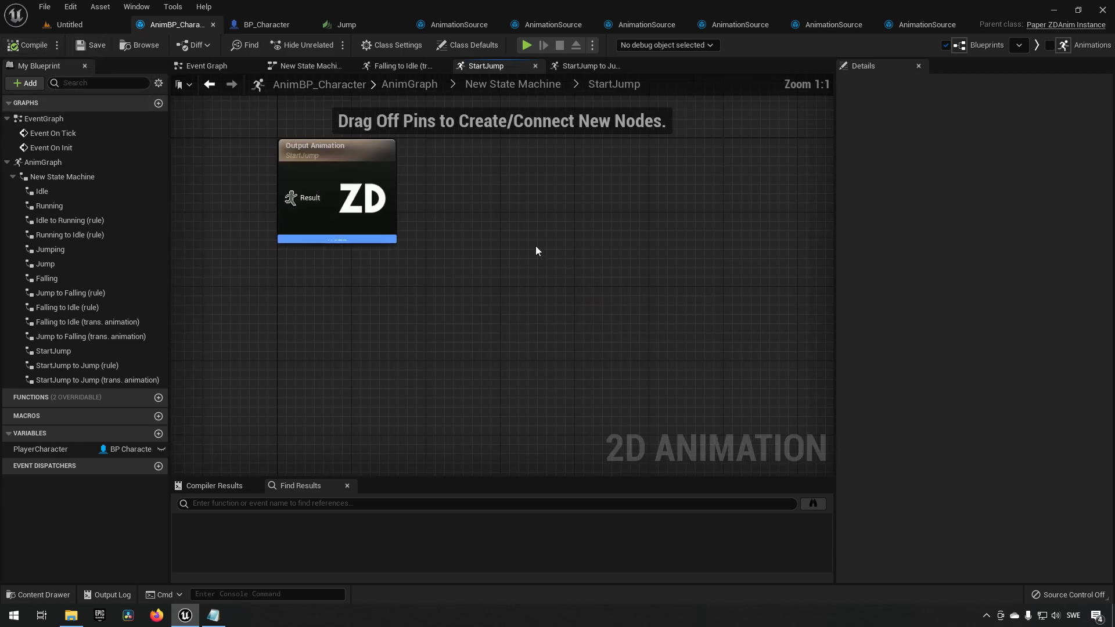
key(alt+Left)
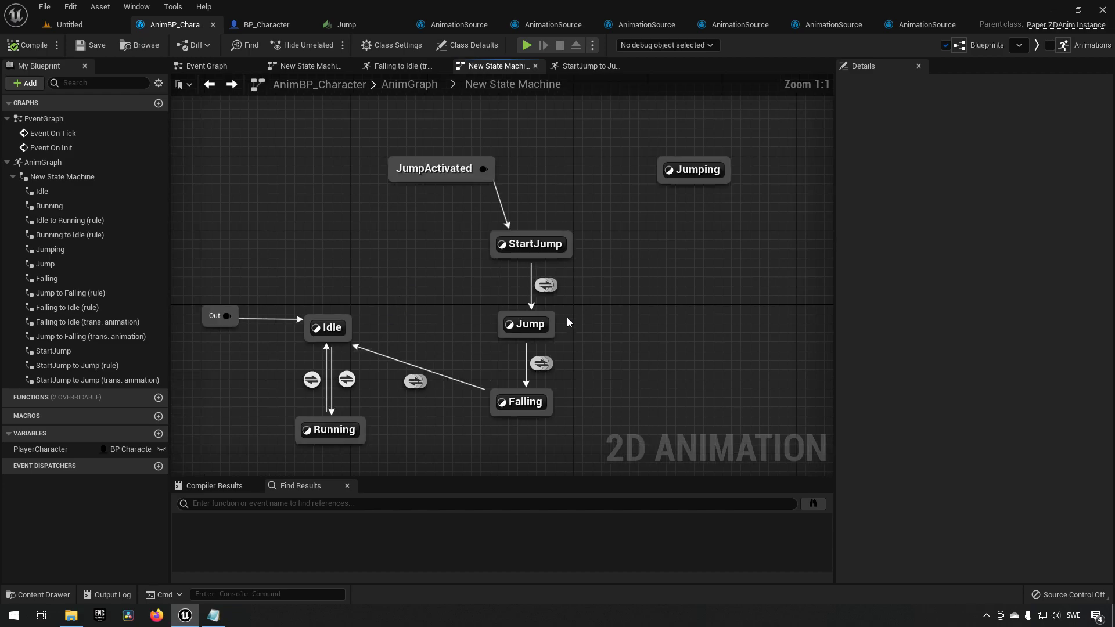
double_click(545, 286)
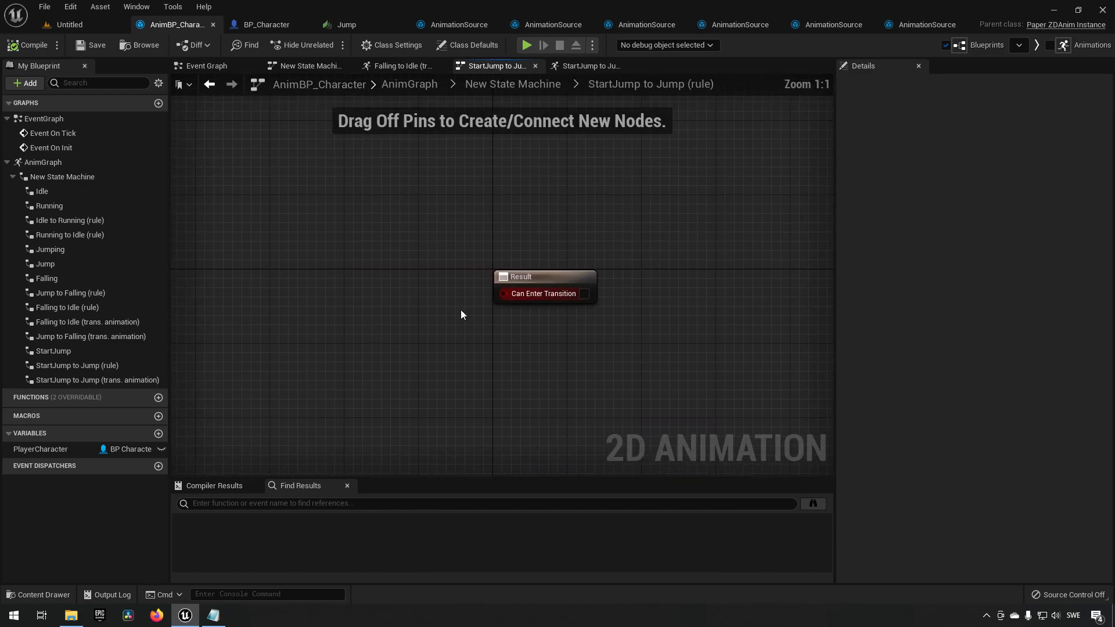
click(592, 299)
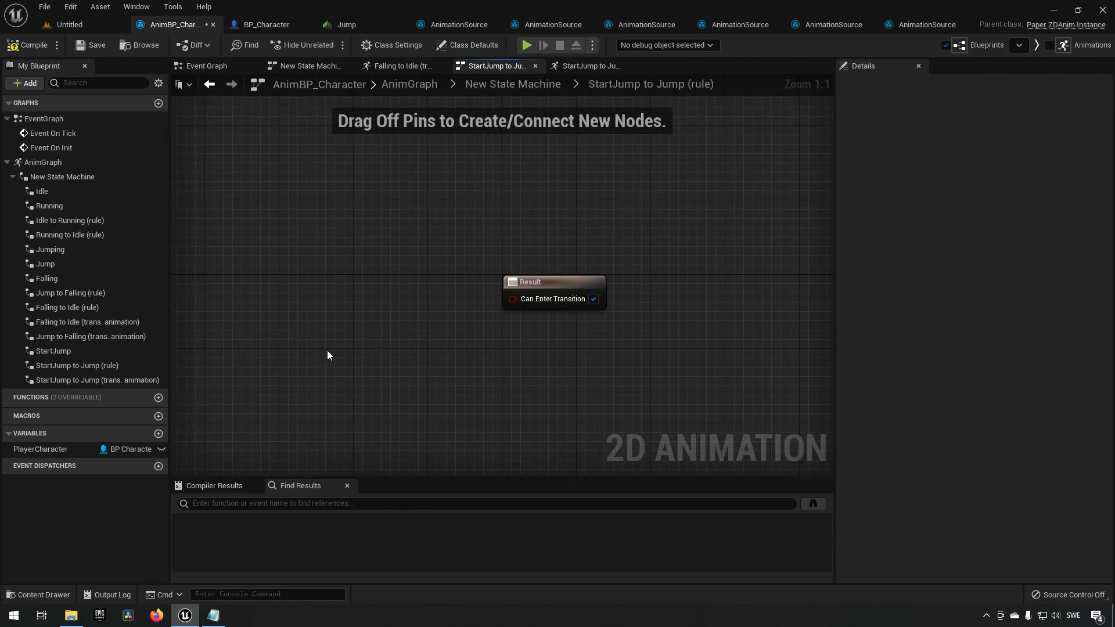
click(86, 28)
click(207, 28)
click(548, 89)
drag(388, 144, 640, 183)
right_drag(640, 181, 590, 197)
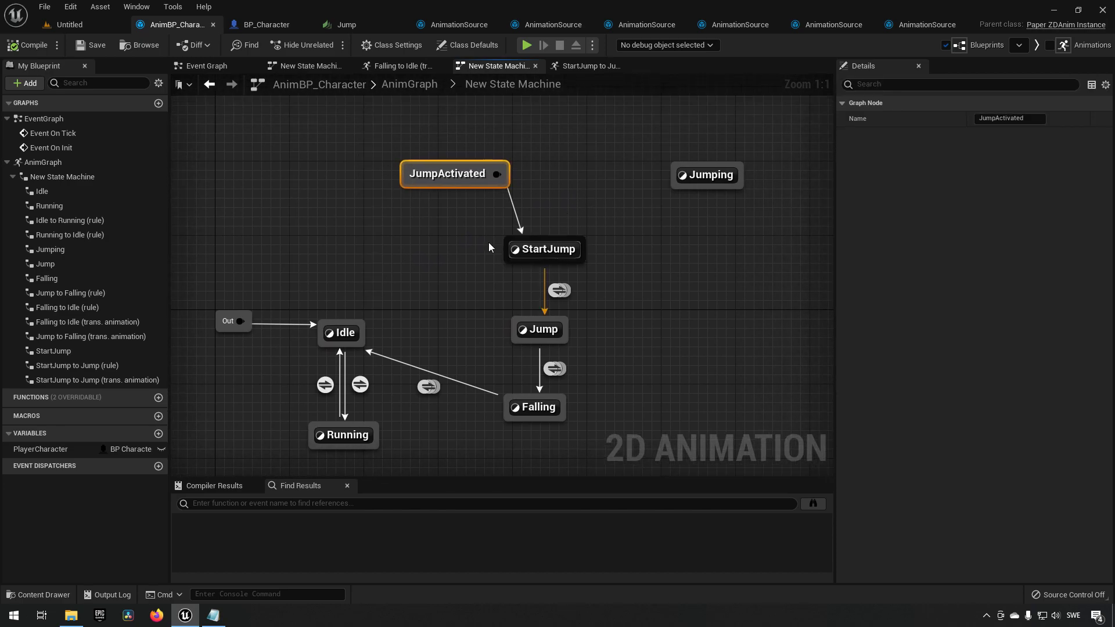
drag(404, 236, 609, 274)
drag(490, 283, 602, 304)
drag(455, 304, 598, 350)
drag(490, 315, 591, 342)
drag(471, 398, 612, 426)
drag(487, 286, 608, 305)
drag(476, 312, 615, 349)
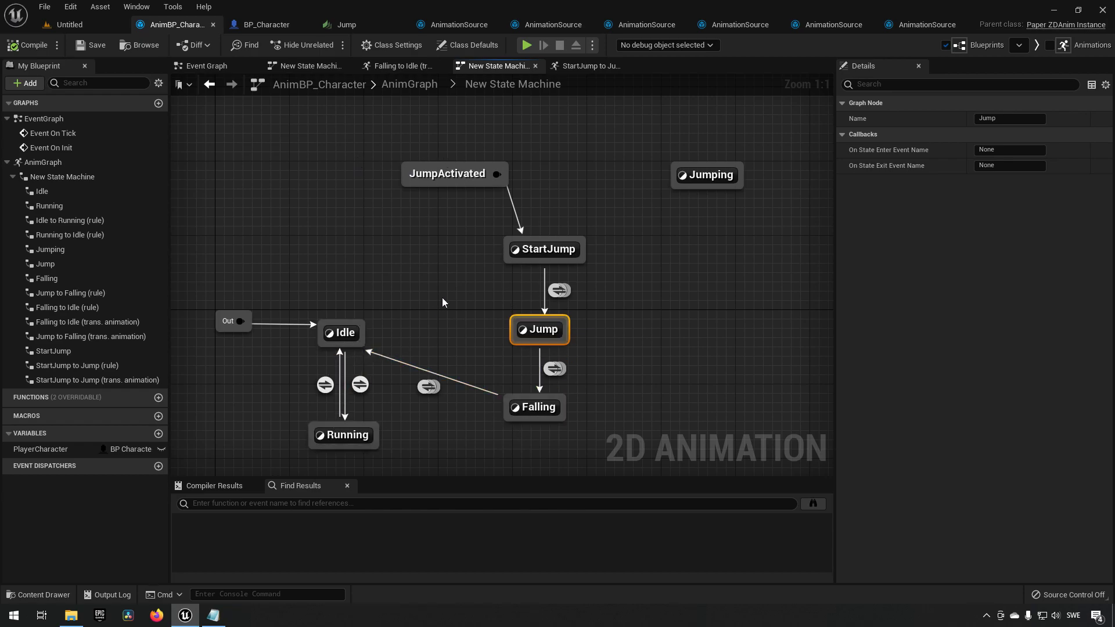
drag(392, 154, 550, 200)
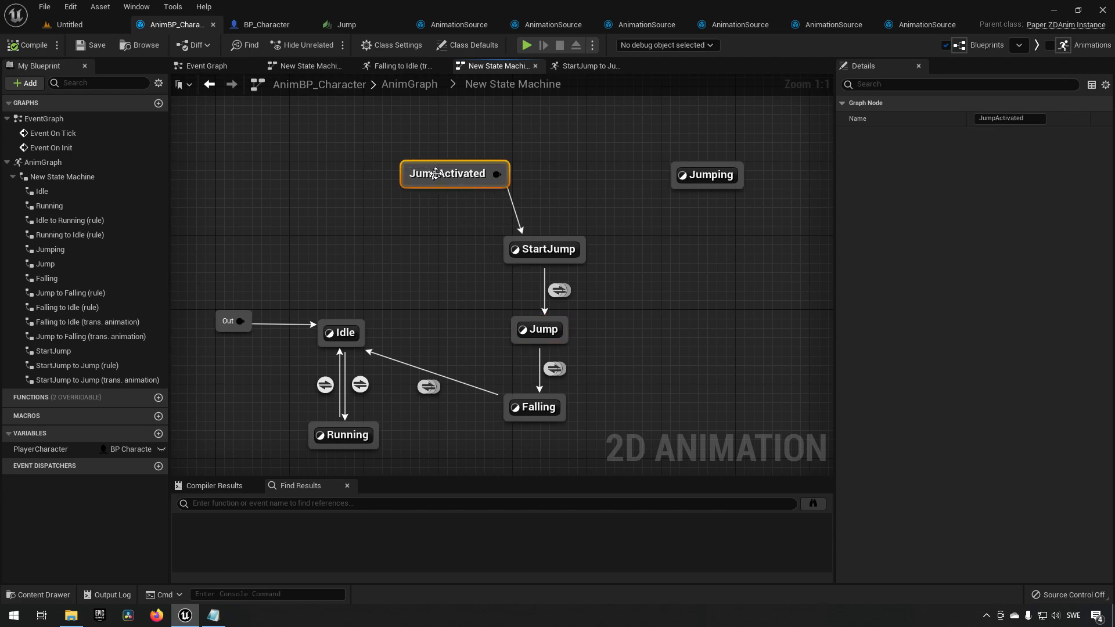
In the character blueprint's event graph, add the Animation Component and get its Anim Instance.
click(268, 24)
right_drag(374, 361, 406, 308)
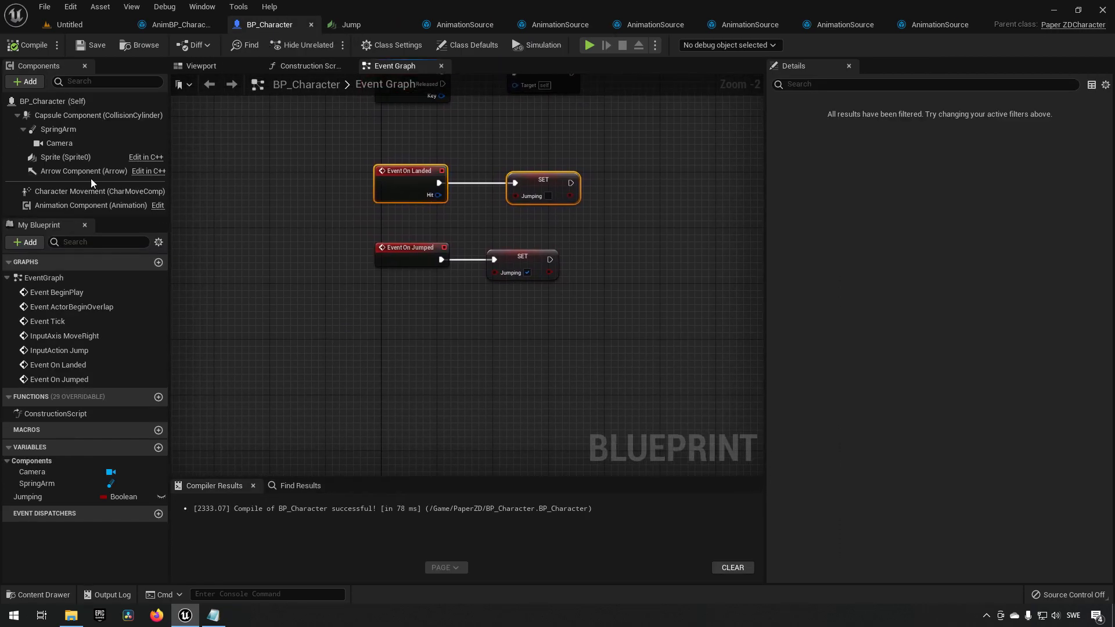
drag(61, 207, 461, 373)
text(get anim)
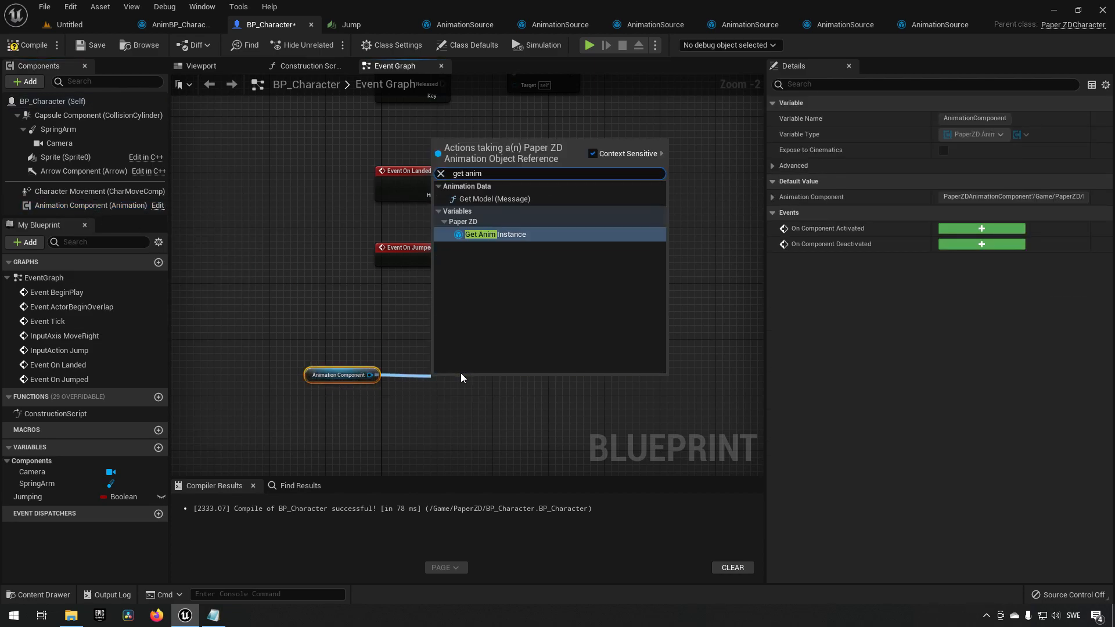
click(587, 232)
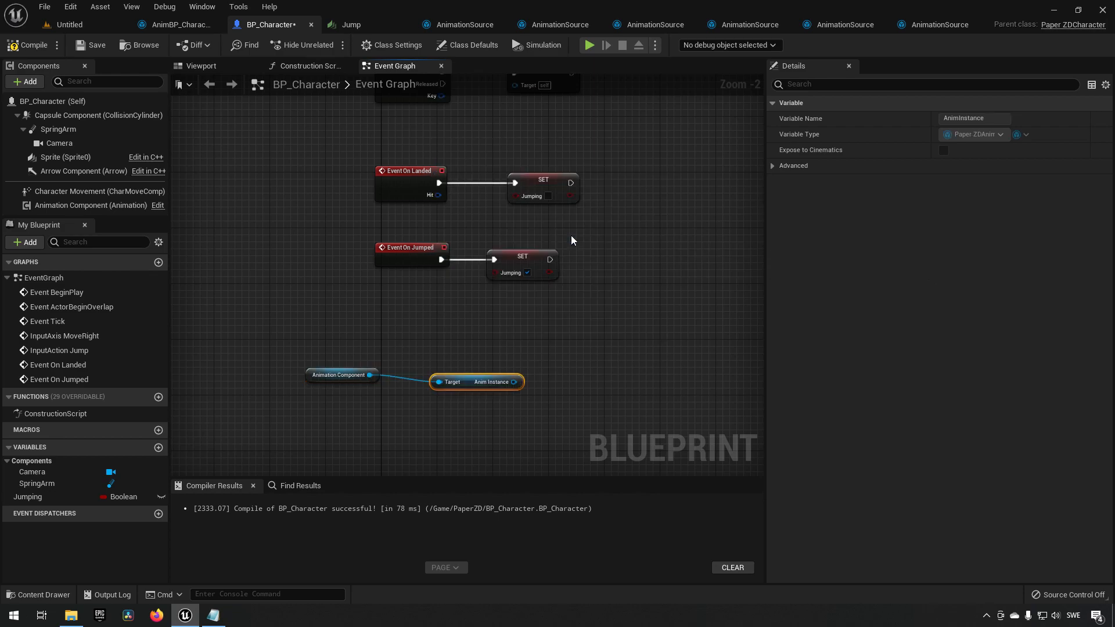
Add a Jump to Node call targeting the Anim Instance.
drag(467, 385, 534, 370)
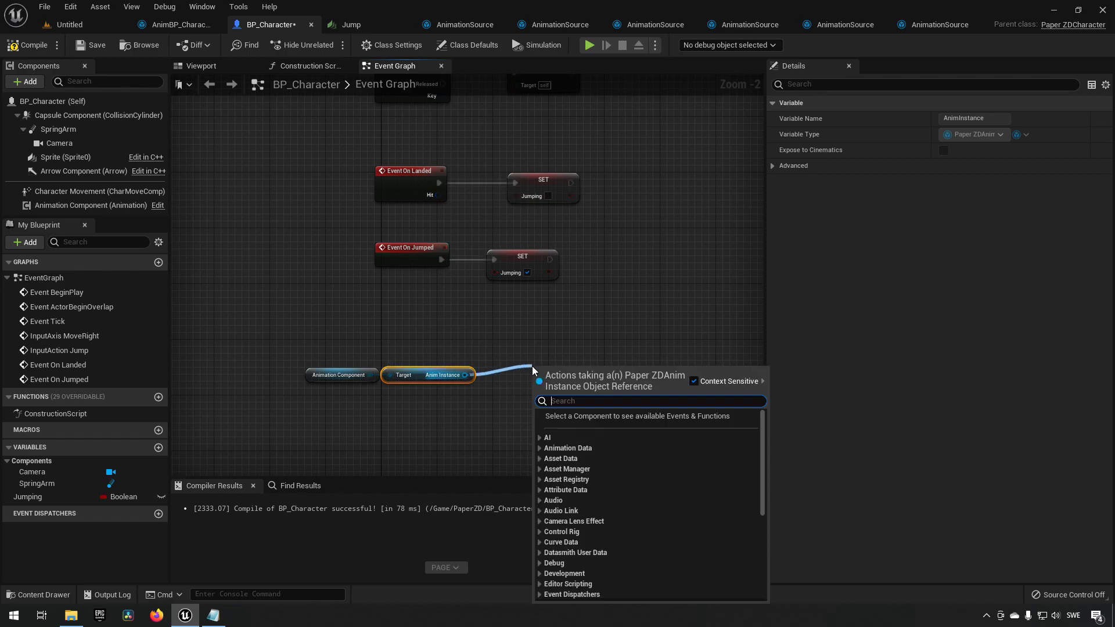
text(jump)
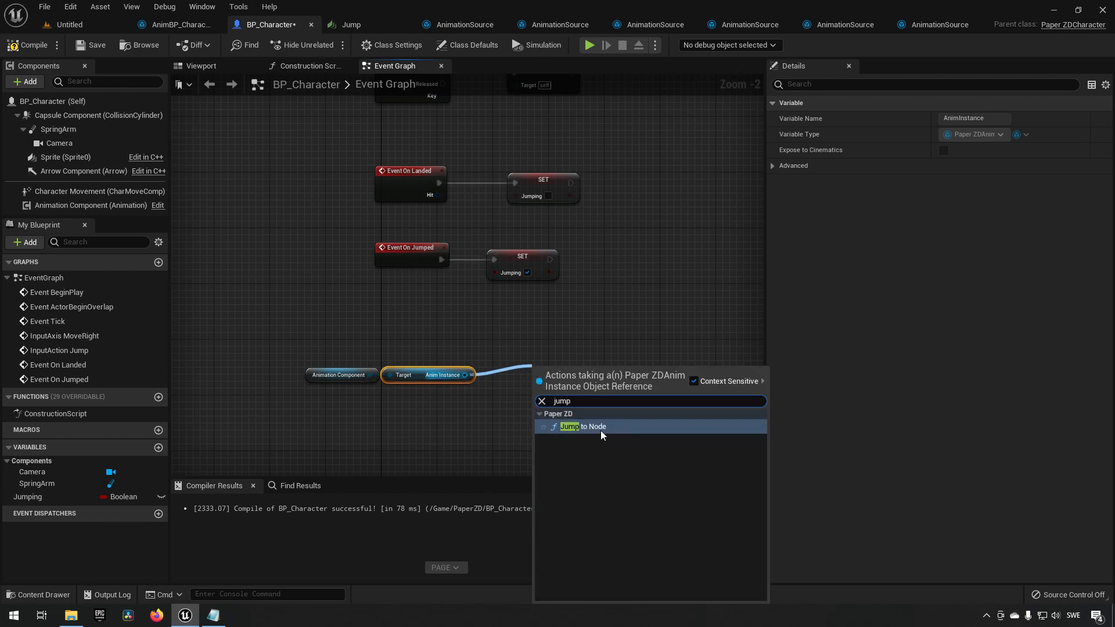
click(583, 427)
drag(581, 389, 561, 348)
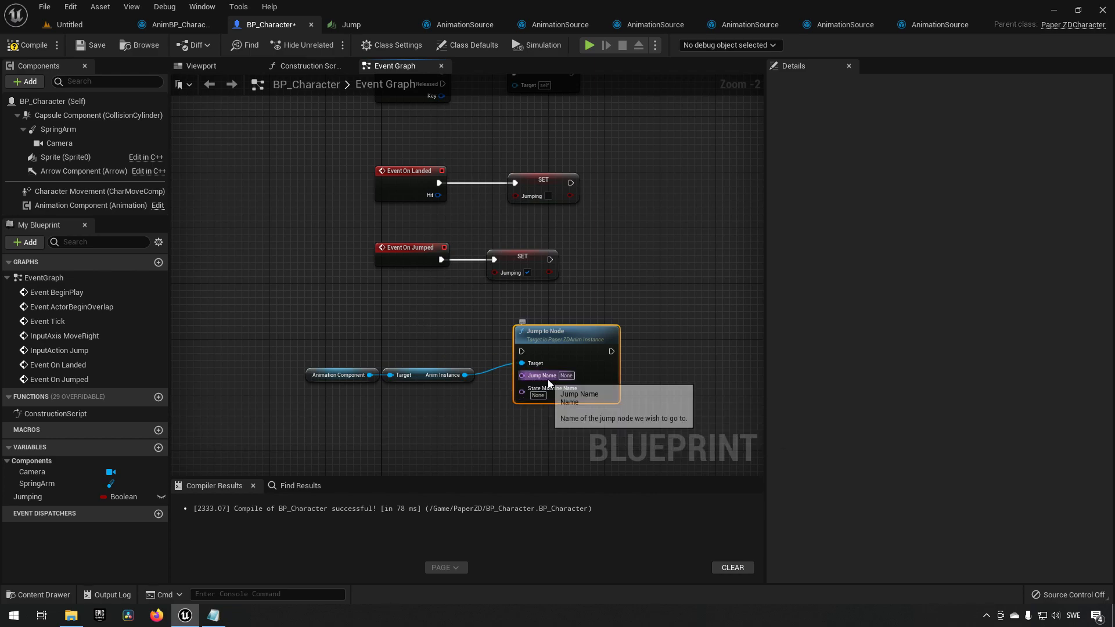
Copy the JumpActivated jump node's name and set the Jump to Node's Jump Name to JumpActivated.
click(169, 26)
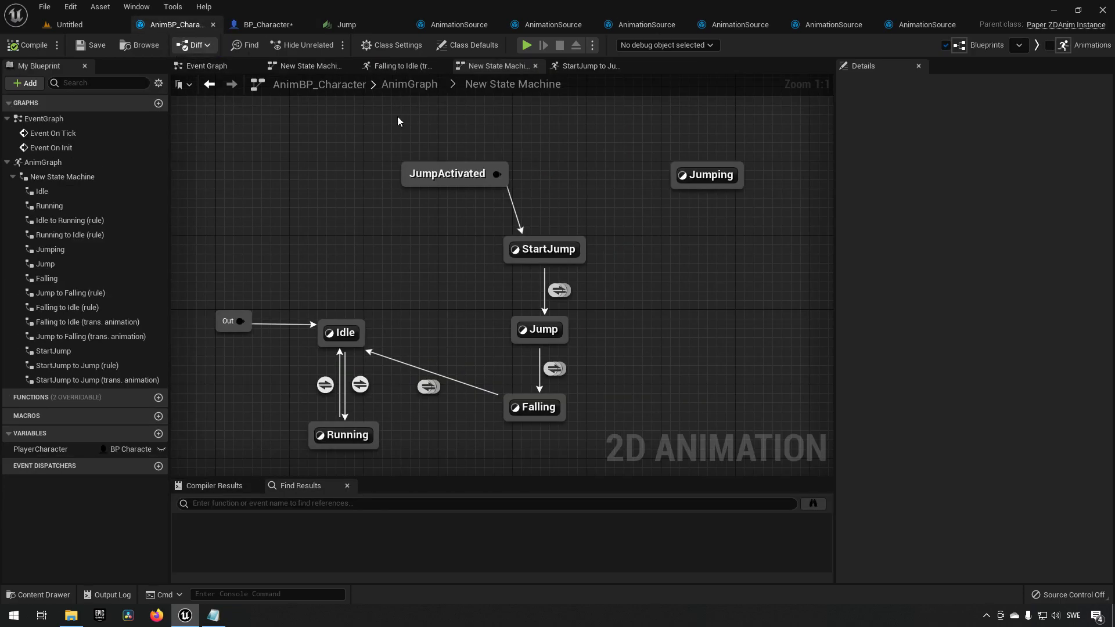
click(452, 176)
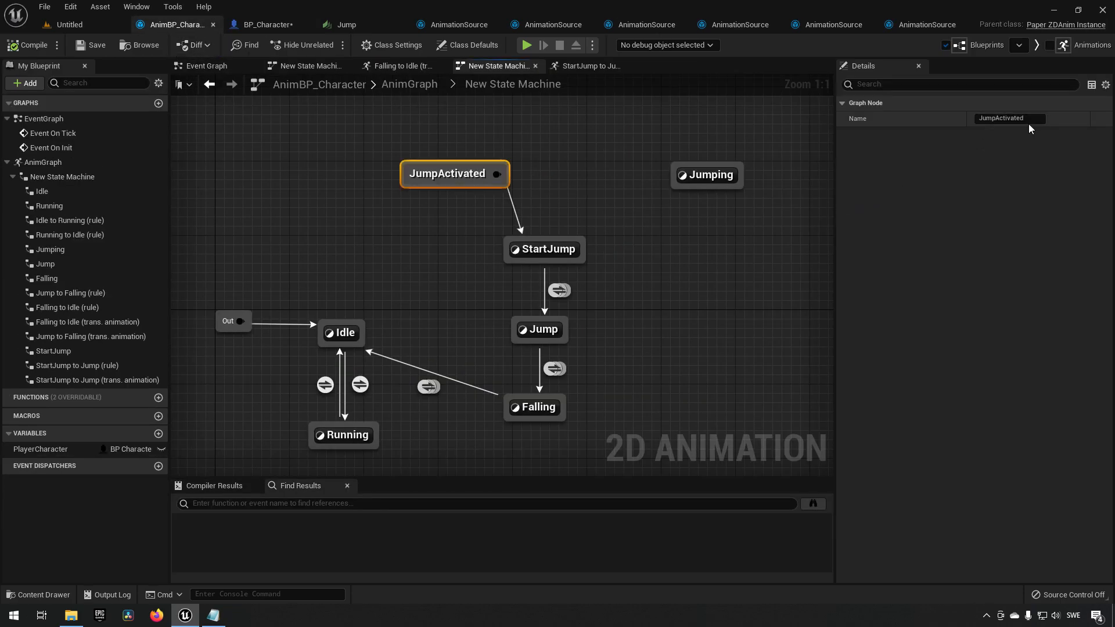
click(999, 118)
key(ctrl+c)
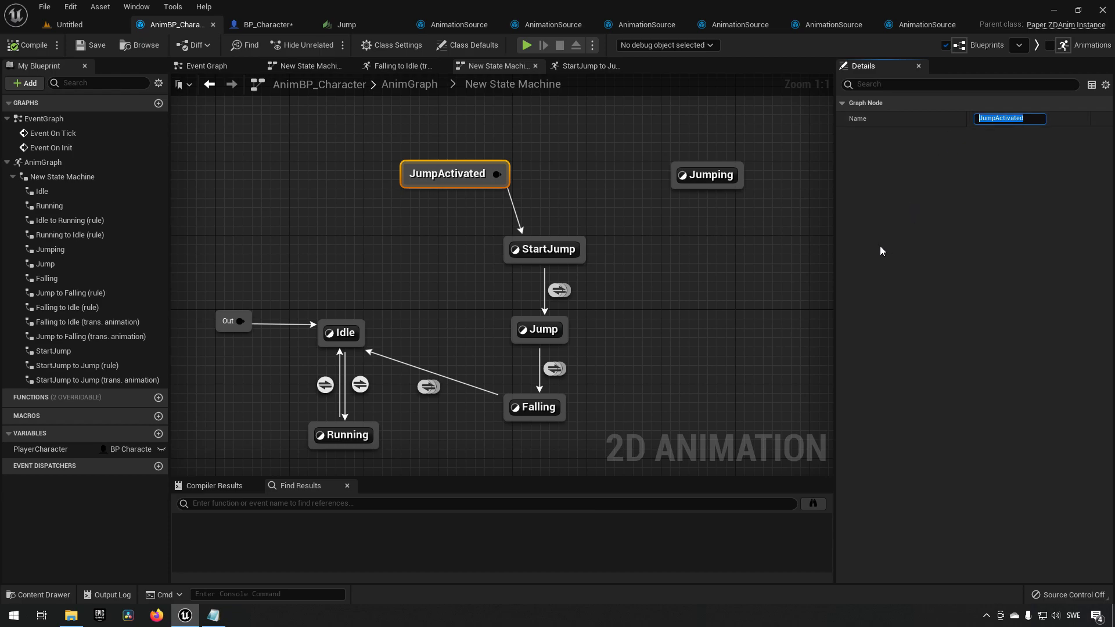
click(266, 24)
click(569, 376)
key(ctrl+v)
key(Return)
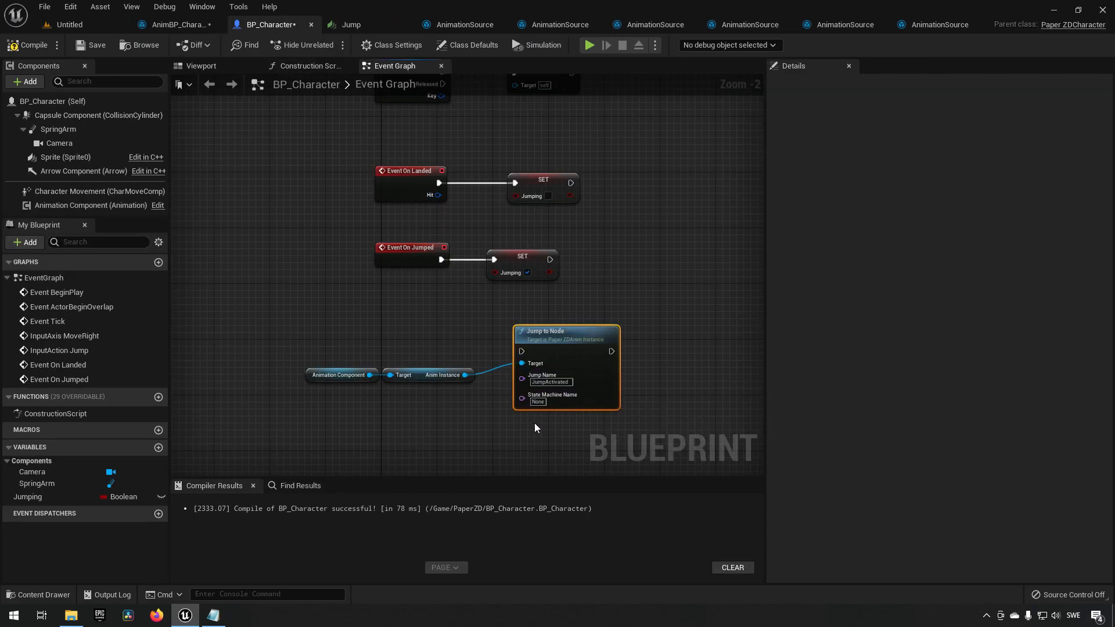
Move Event On Jumped beside the Jump to Node call and connect its execution to it.
drag(274, 341, 601, 420)
drag(568, 347, 583, 430)
right_drag(591, 364, 584, 264)
drag(569, 317, 582, 338)
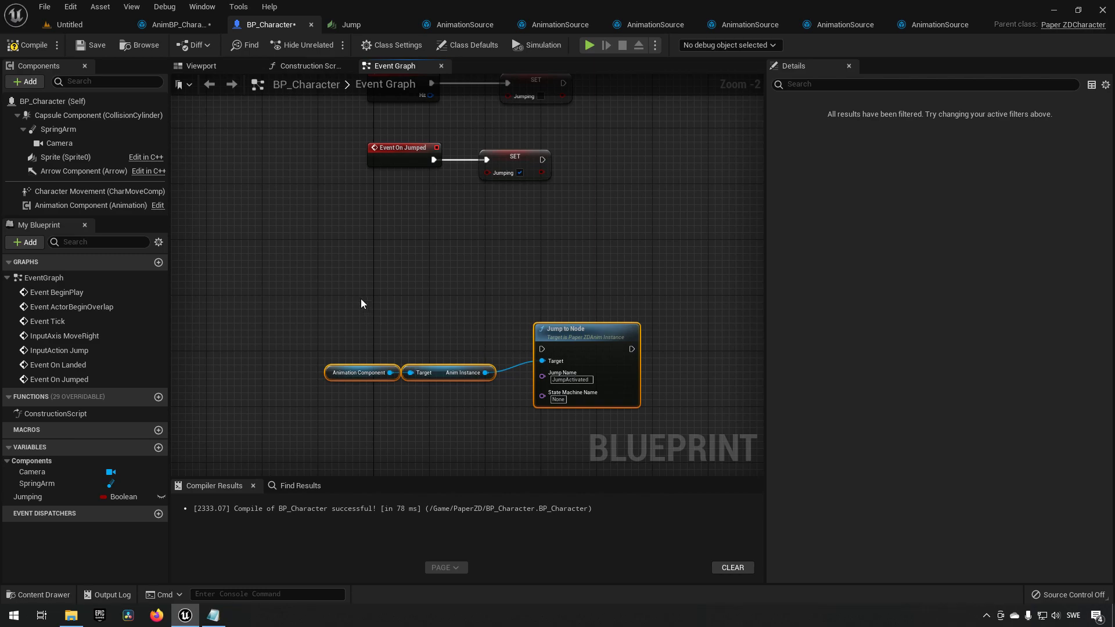
drag(403, 165, 401, 256)
drag(395, 318, 542, 349)
drag(402, 307, 425, 329)
drag(430, 157, 551, 222)
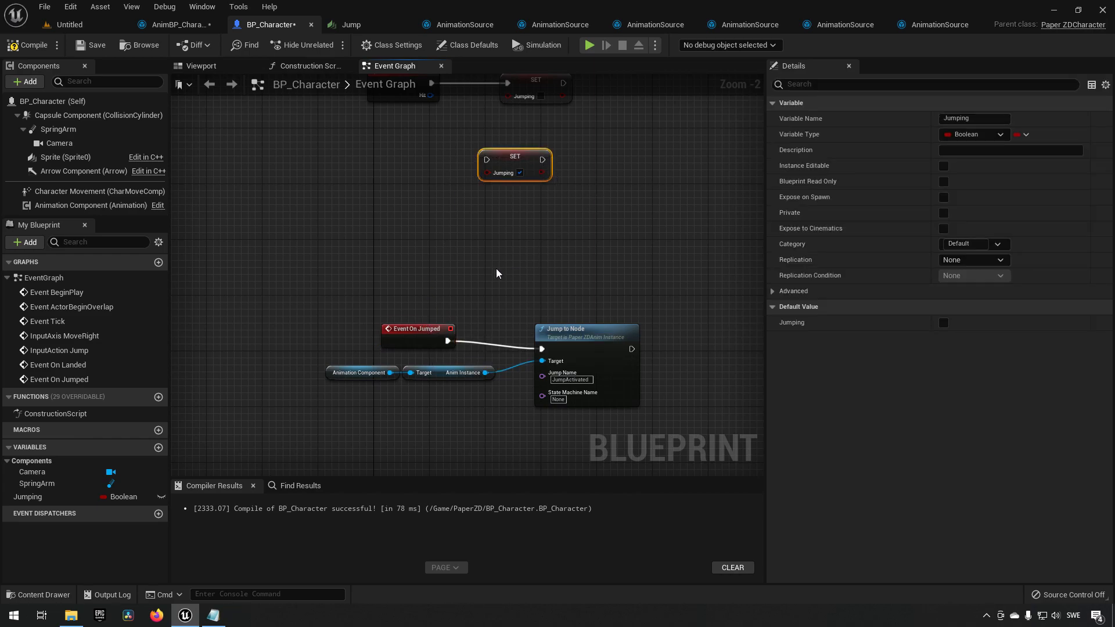
Delete the SET Jumping node that Event On Jumped previously drove.
click(413, 192)
click(174, 25)
drag(454, 174, 538, 183)
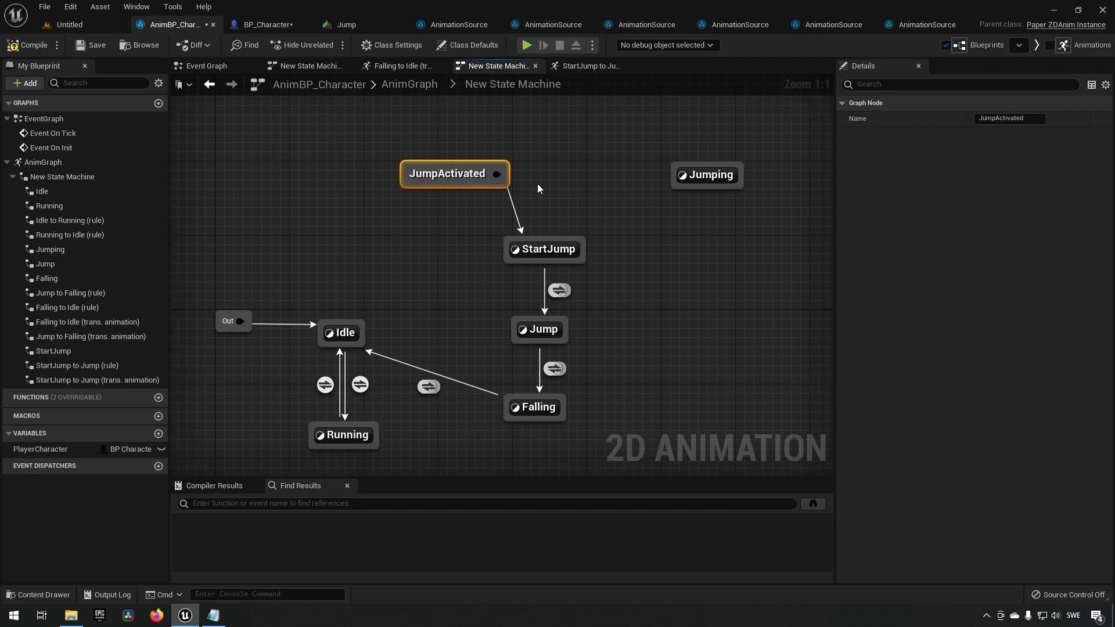
drag(396, 300, 462, 339)
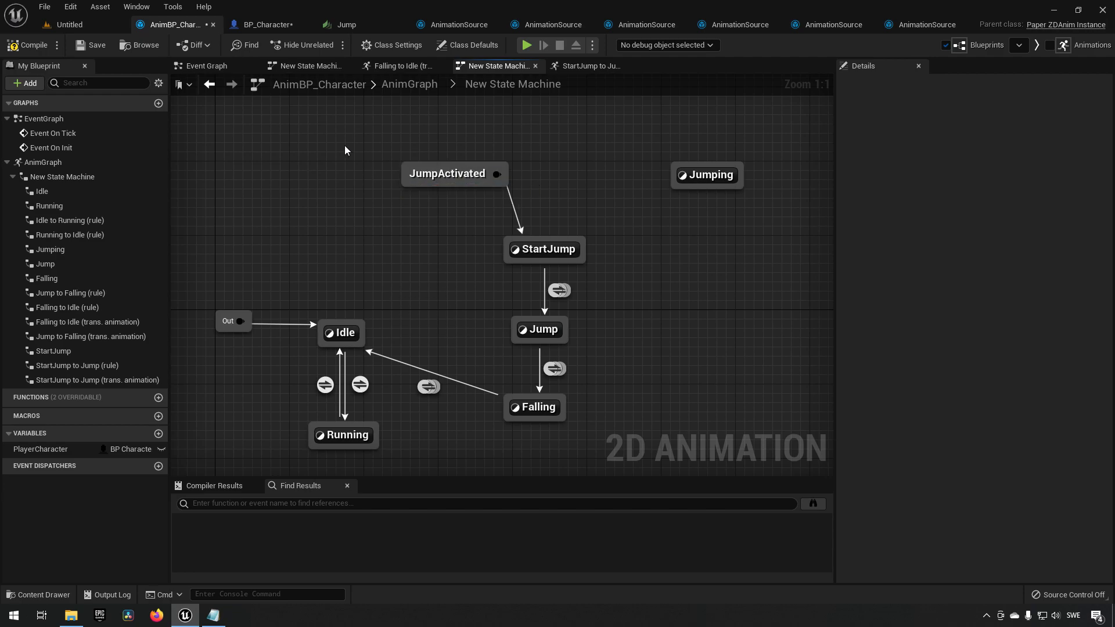
click(267, 26)
right_drag(434, 262, 445, 214)
drag(444, 215, 548, 283)
key(Delete)
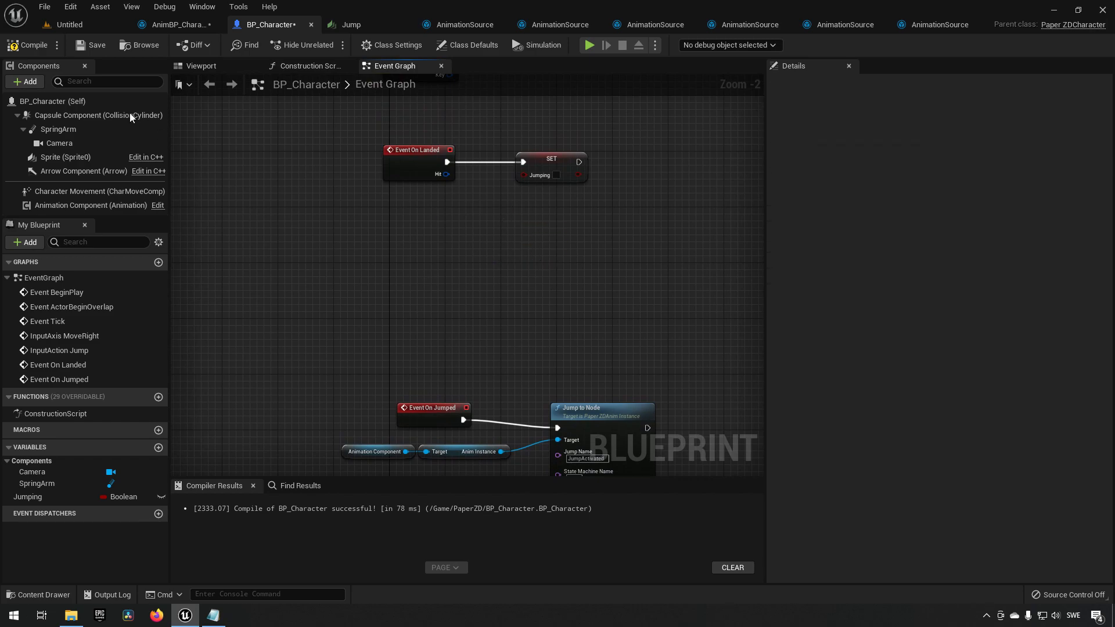
Compile and save the character blueprint.
click(27, 44)
click(91, 45)
right_drag(582, 333, 538, 264)
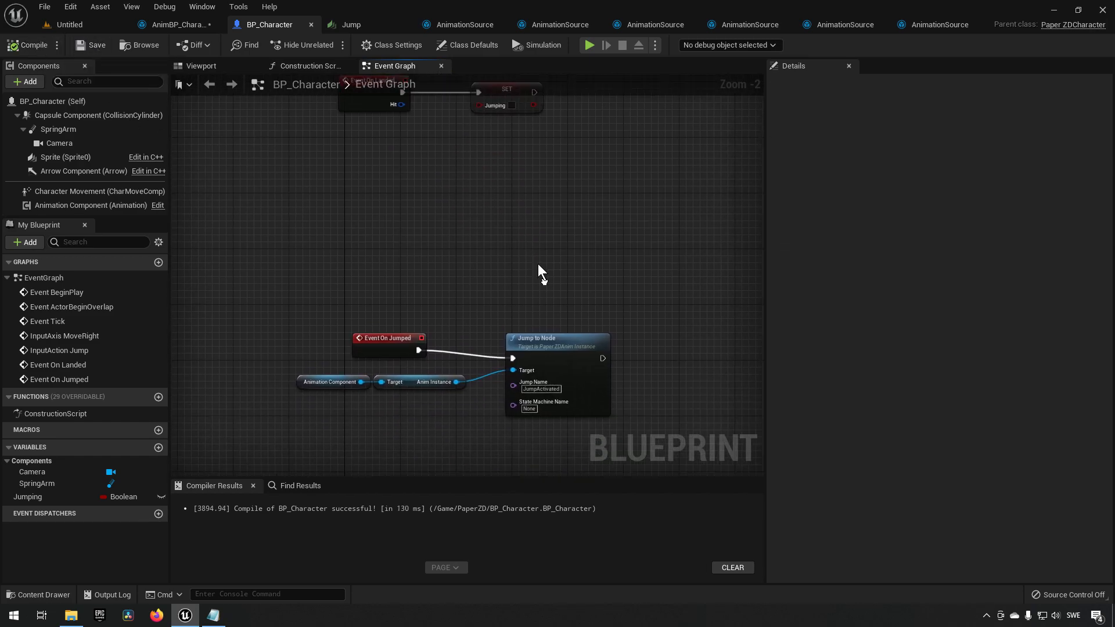
drag(384, 309, 397, 318)
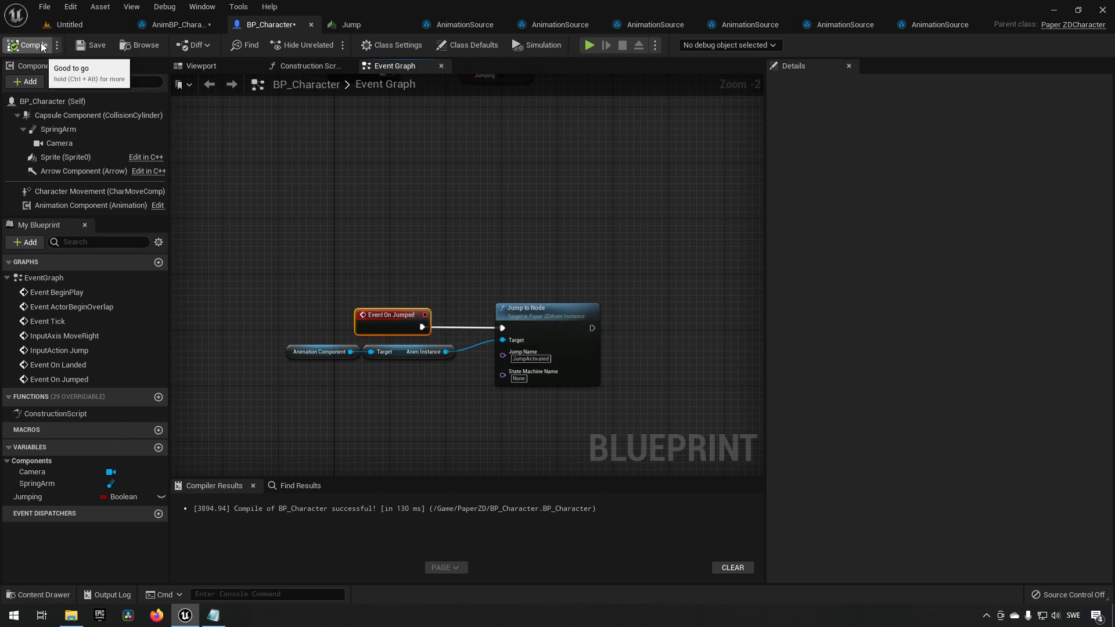
right_drag(385, 229, 371, 321)
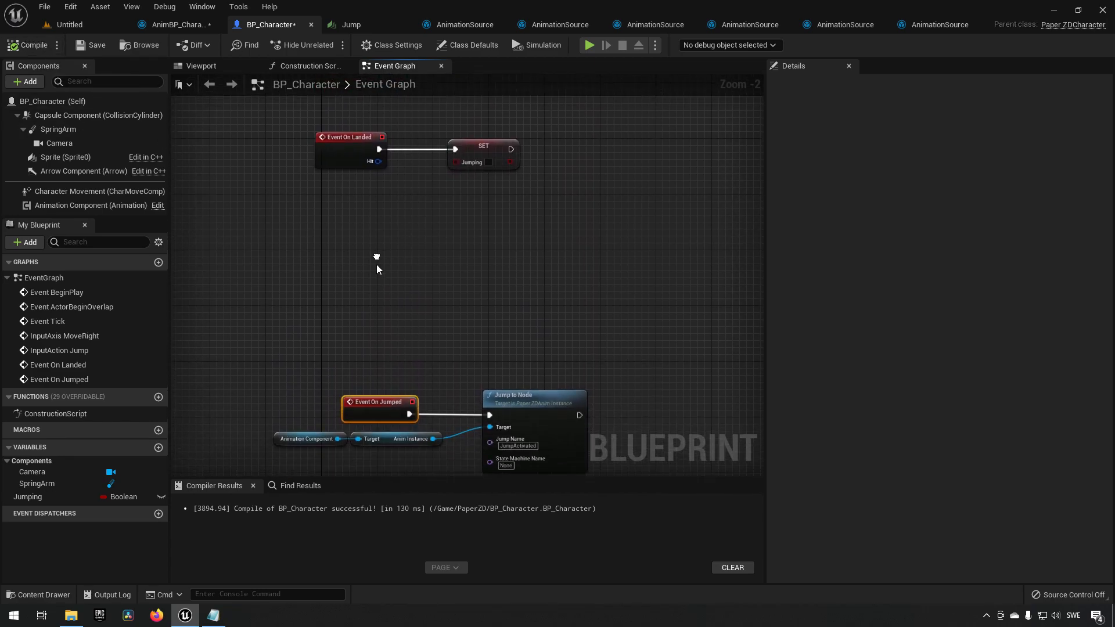
right_drag(425, 246, 435, 354)
drag(493, 161, 534, 185)
right_drag(435, 388, 427, 196)
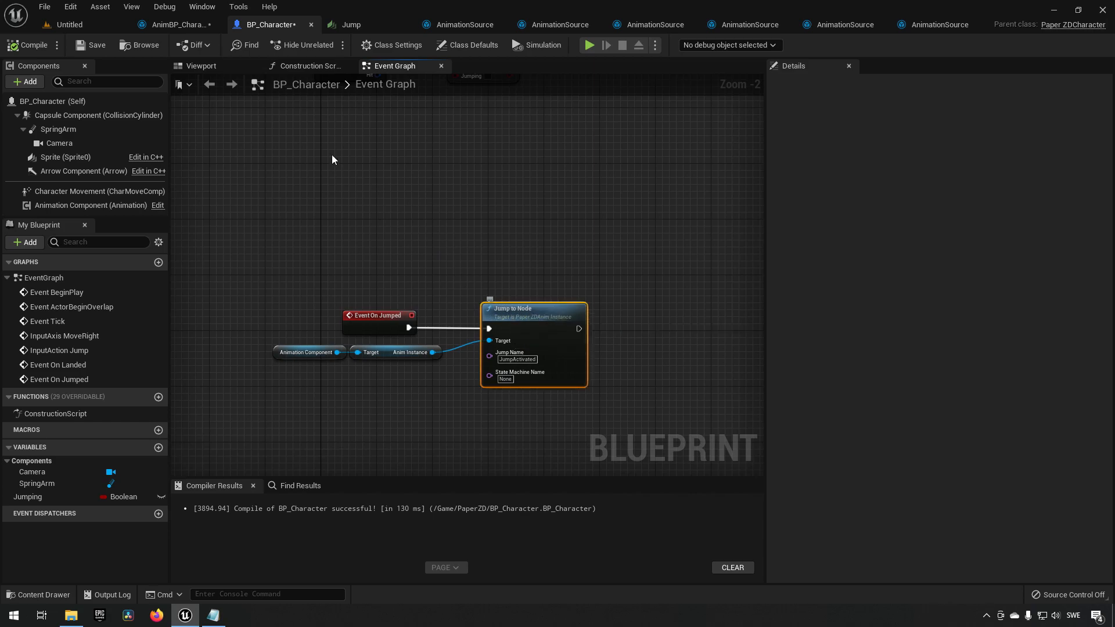
Play the level and test jumping and running with the character.
click(174, 24)
click(488, 179)
drag(462, 241, 667, 276)
drag(521, 294, 603, 292)
drag(485, 308, 614, 347)
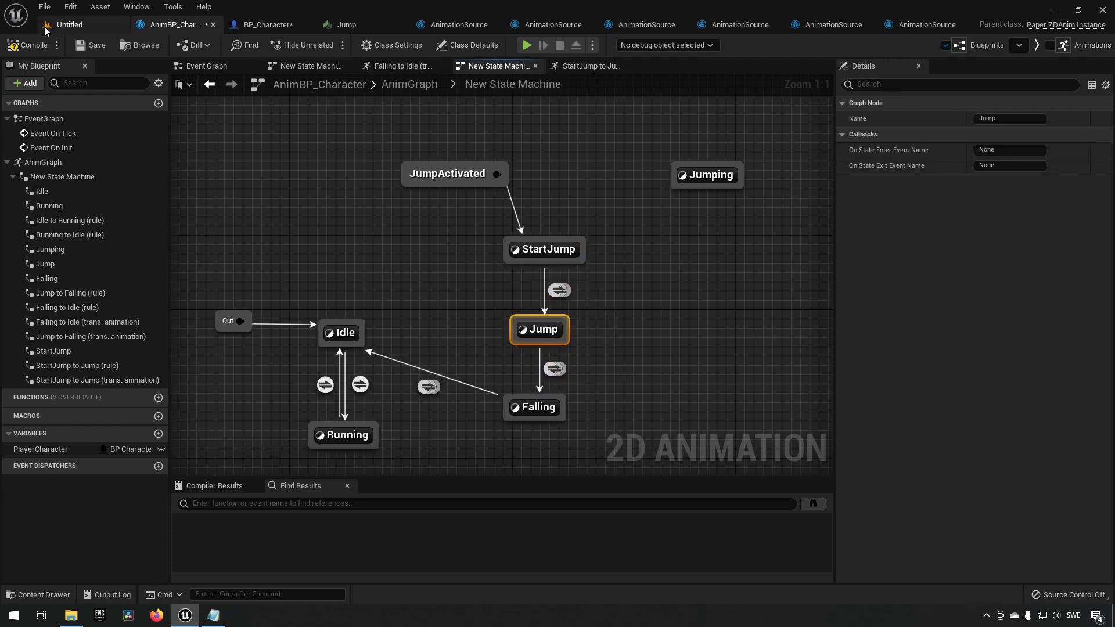
click(69, 27)
click(247, 46)
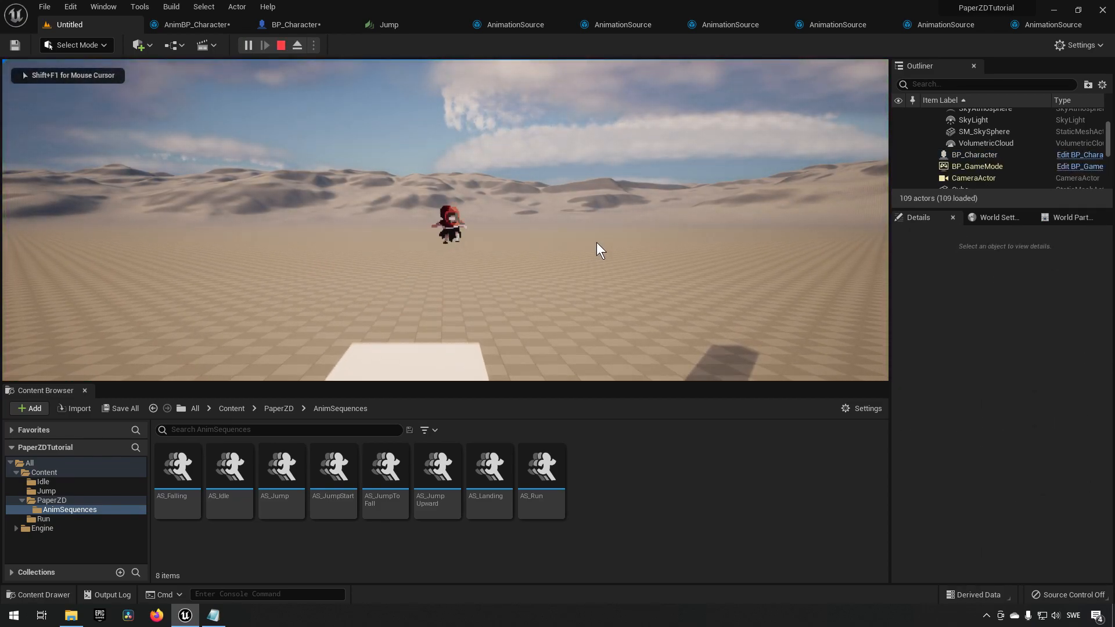
key(space)
key(space)
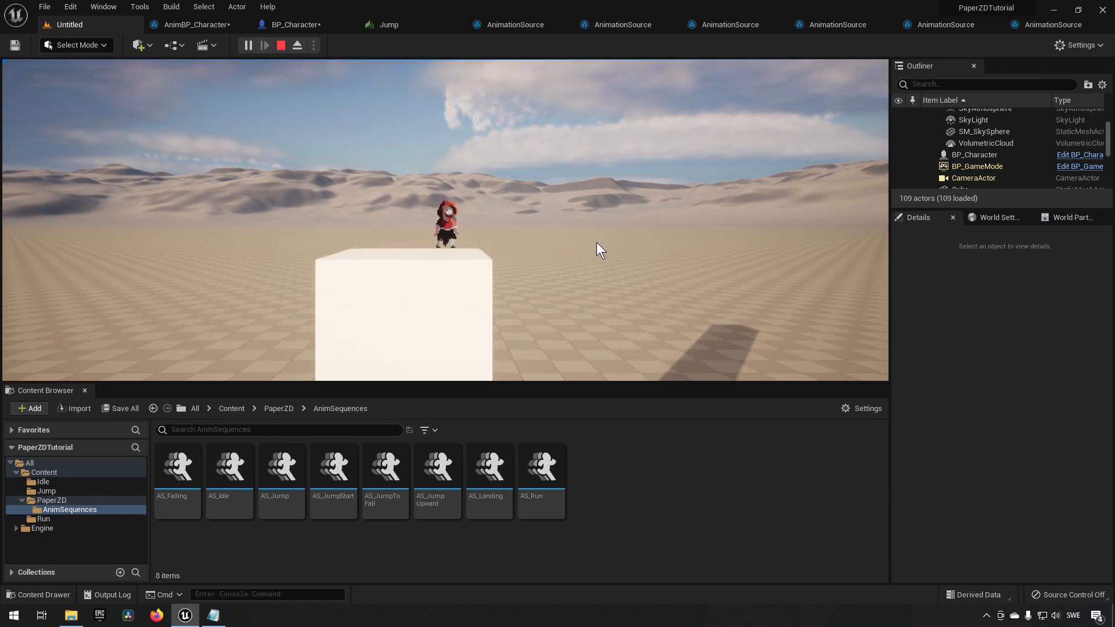
key(a)
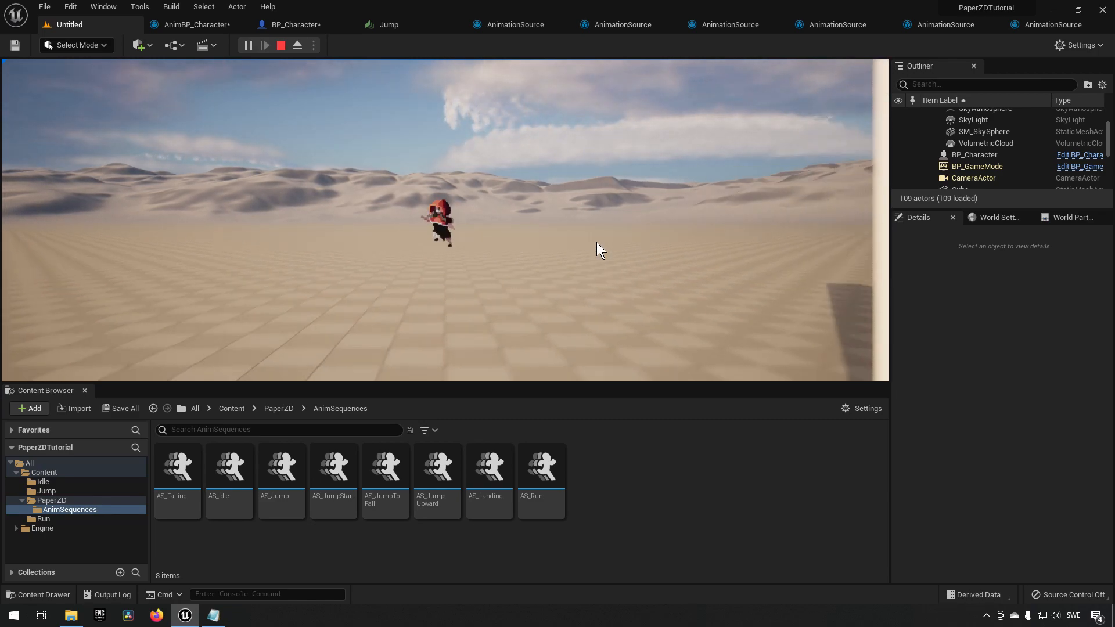
key(space)
key(d)
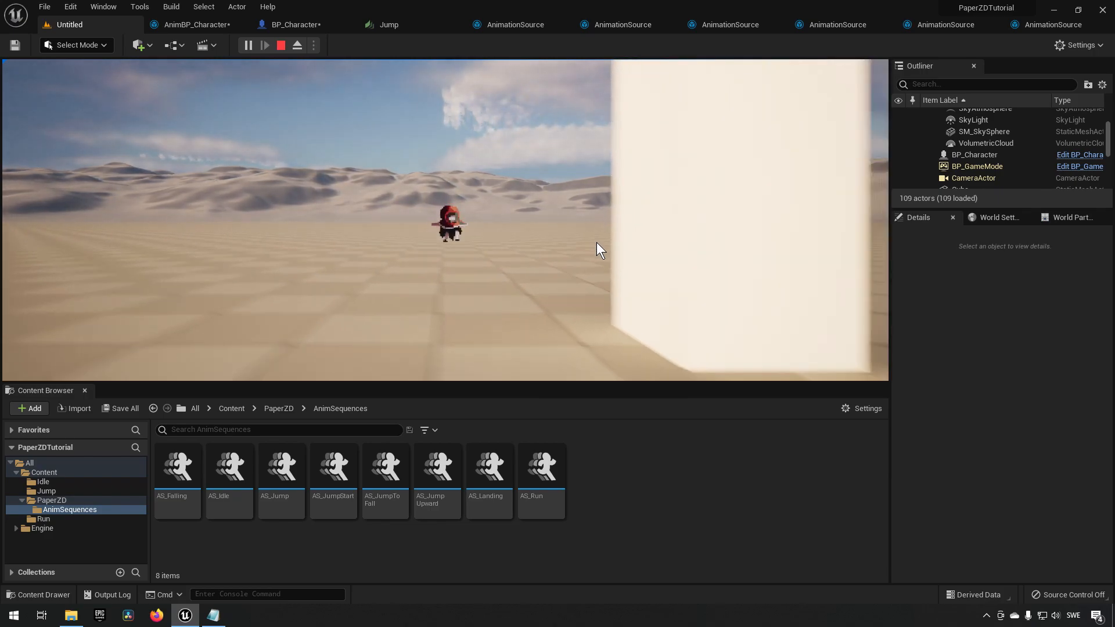
key(shift+F1)
click(282, 46)
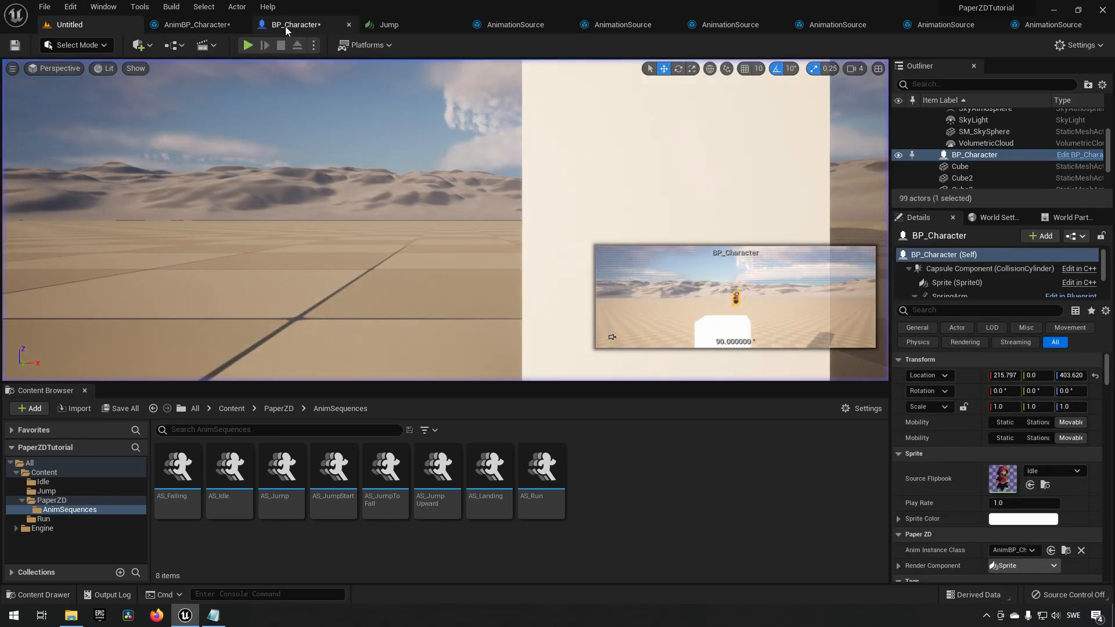
Check the Falling-to-Idle transition settings and play the level again to test the character.
click(285, 26)
drag(257, 236, 639, 414)
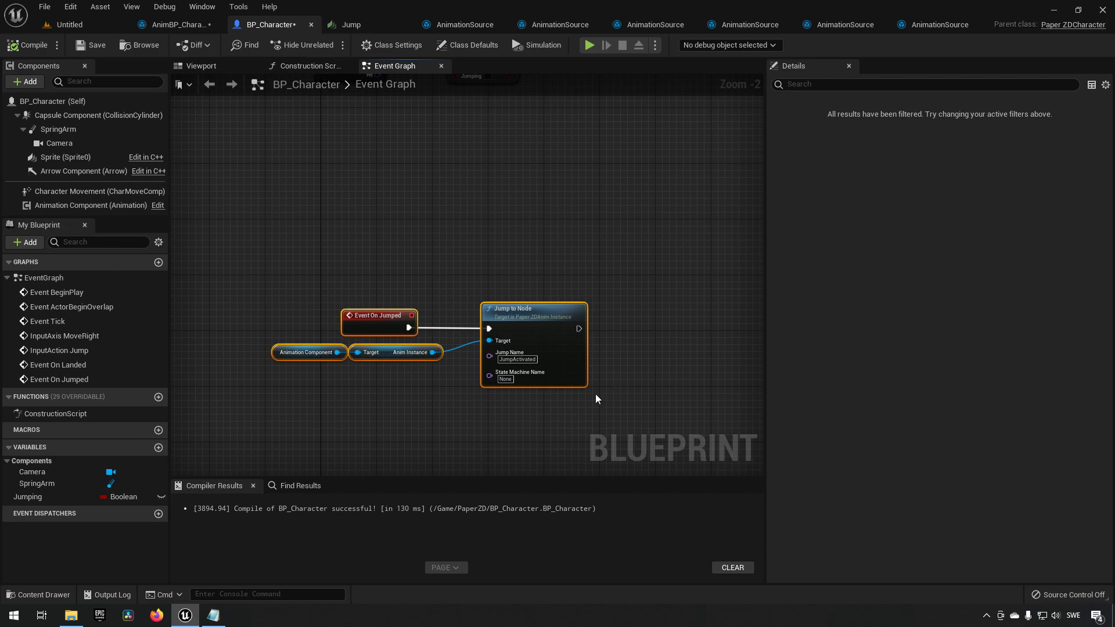
click(181, 24)
drag(393, 306, 471, 454)
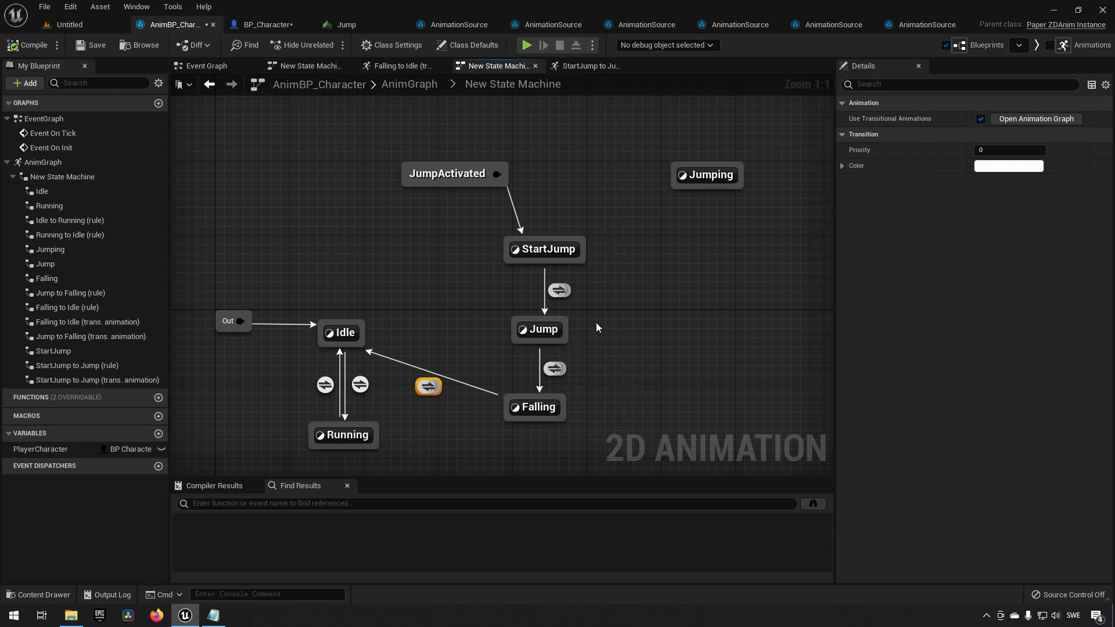
right_drag(620, 340, 598, 327)
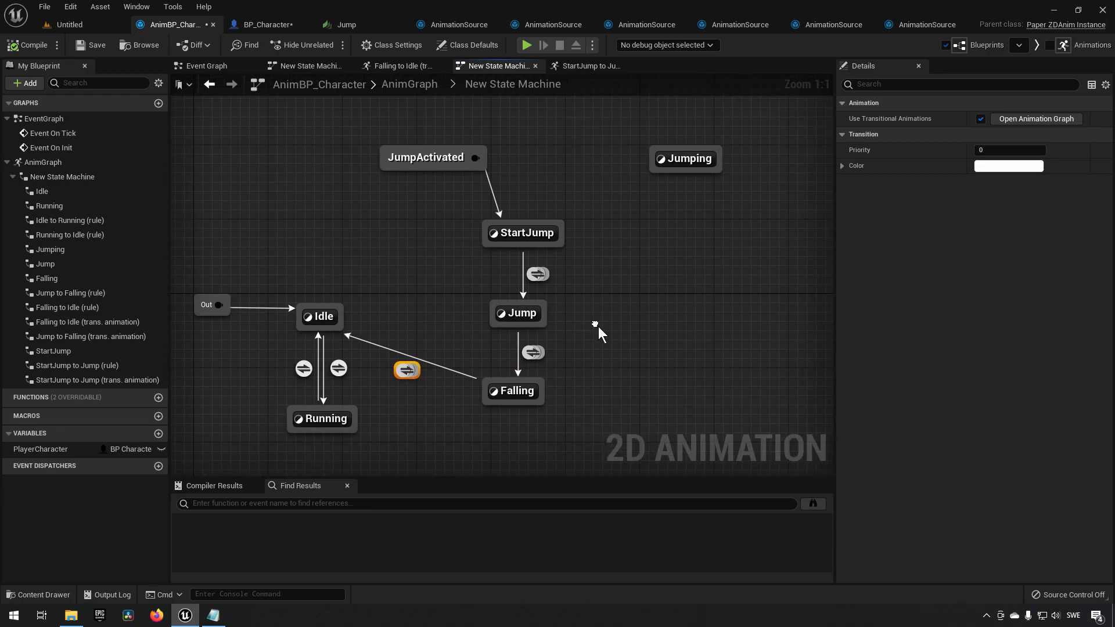
click(86, 25)
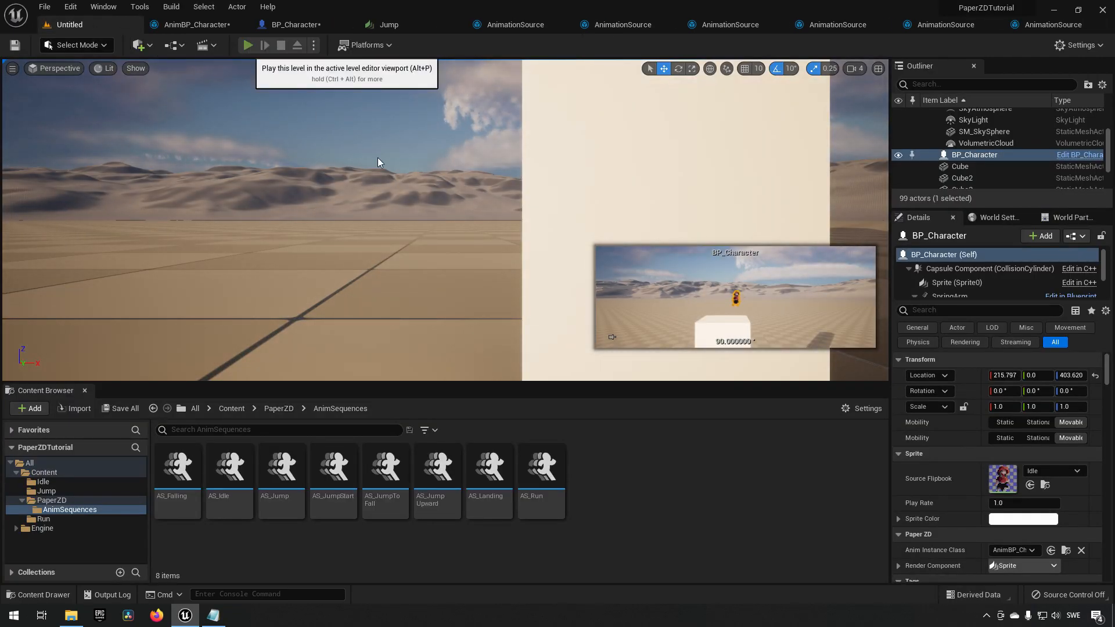
key(alt+p)
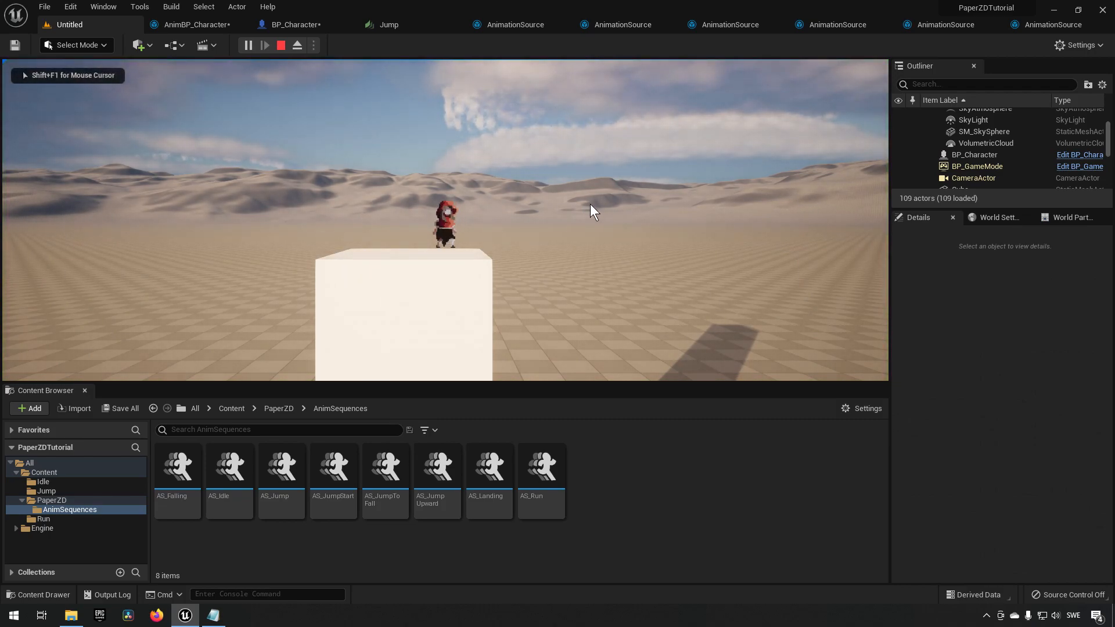
key(d)
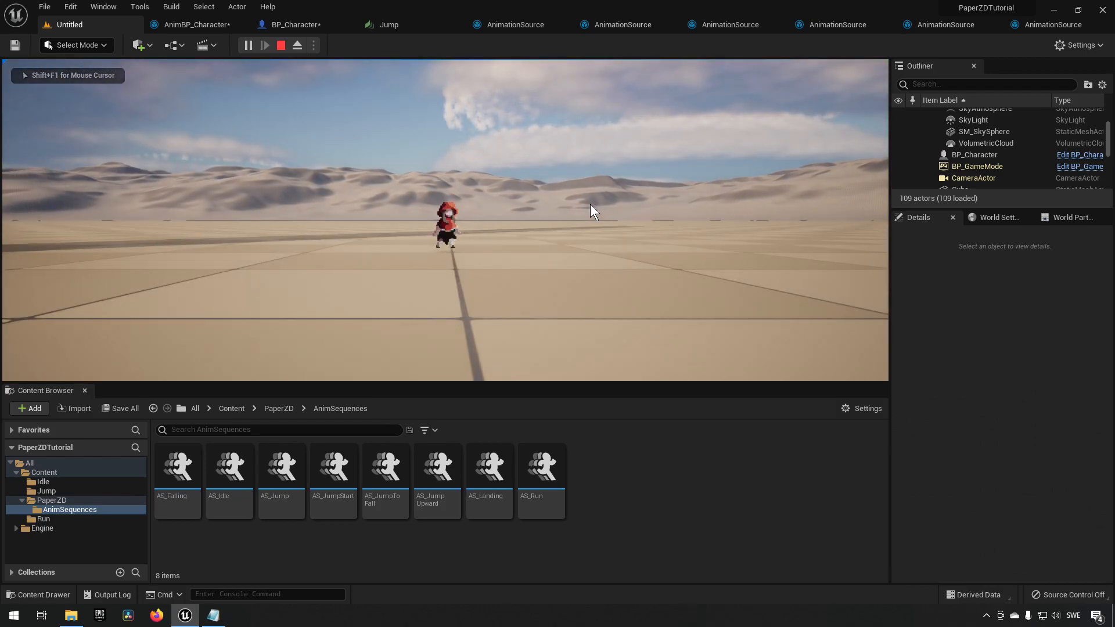
key(shift+F1)
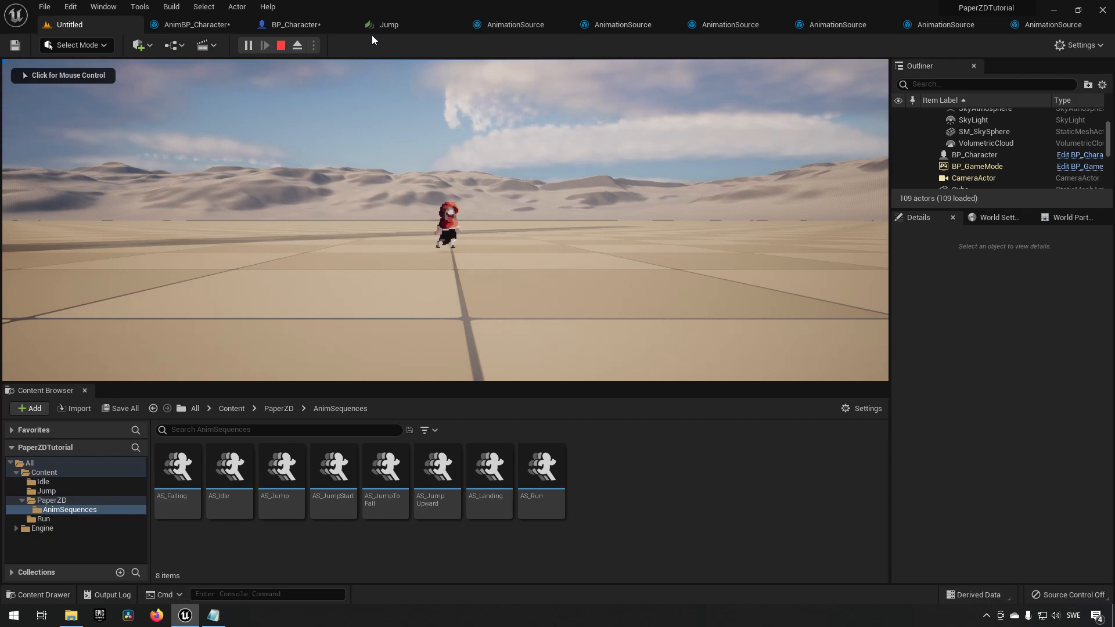
click(281, 45)
Add an Event On Walking Off Ledge node to the character's event graph.
click(294, 25)
right_drag(436, 239, 470, 175)
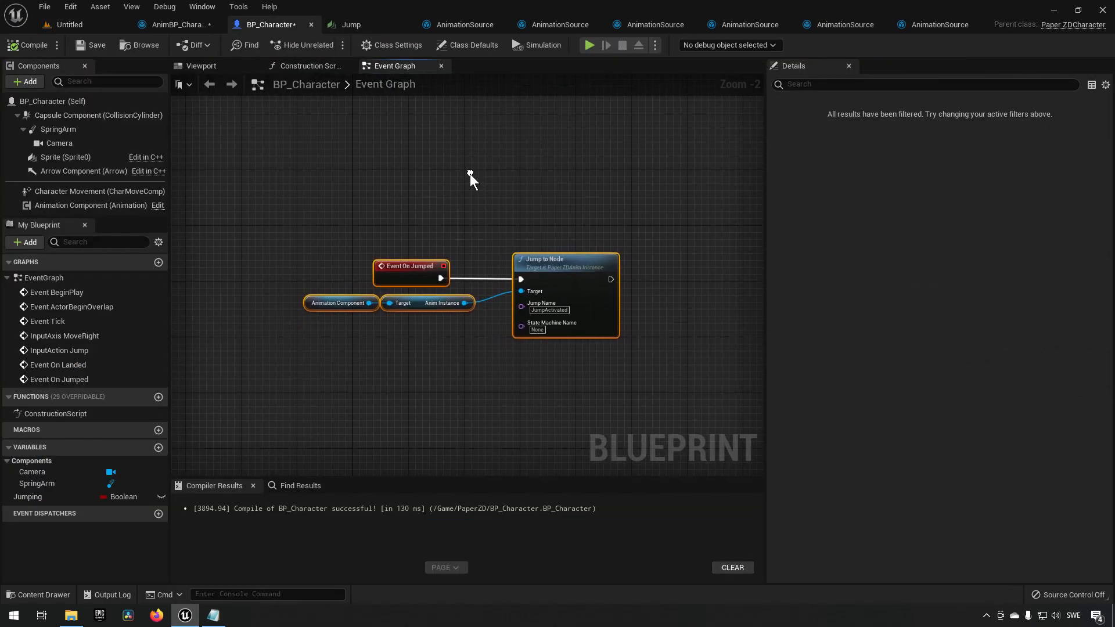
right_click(367, 354)
text(waölom)
key(BackSpace)
key(BackSpace)
key(BackSpace)
key(BackSpace)
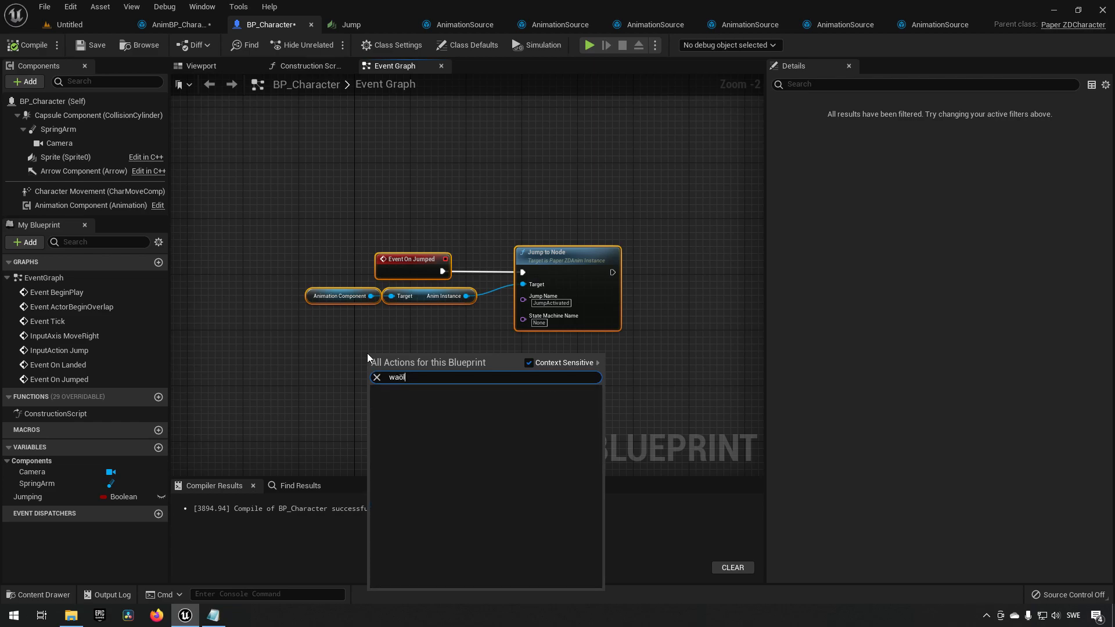
text(lking)
key(Up)
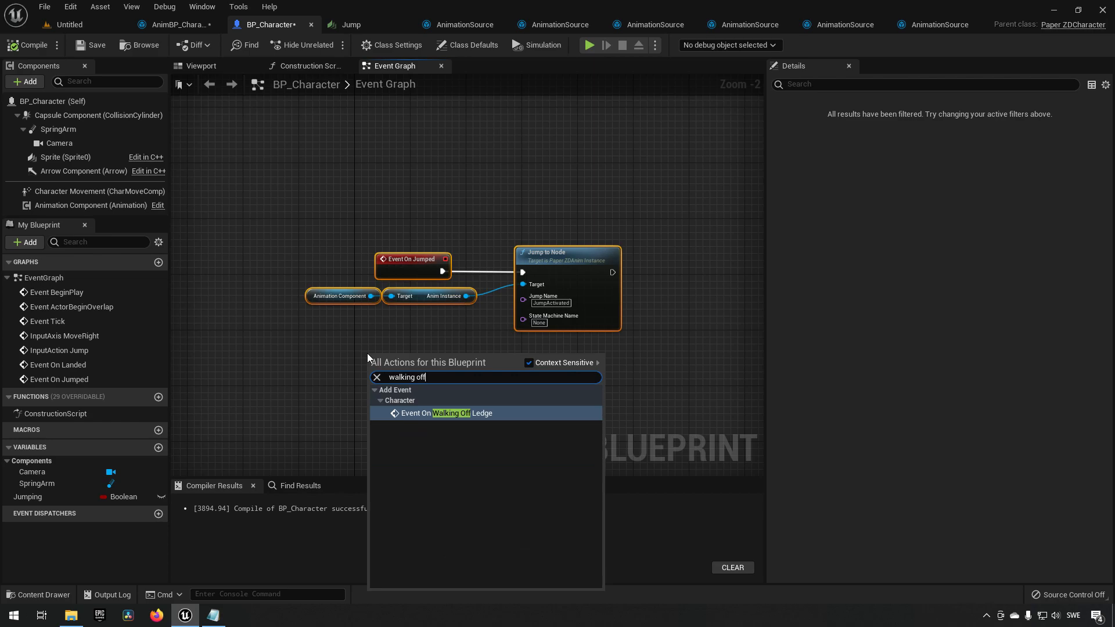
key(Return)
Position the new event node beside the Jump to Node call and save the character blueprint.
drag(462, 368, 429, 360)
drag(303, 336, 463, 454)
click(526, 253)
click(93, 45)
Play the level to test walking off ledges and jumping, then stop play.
click(82, 23)
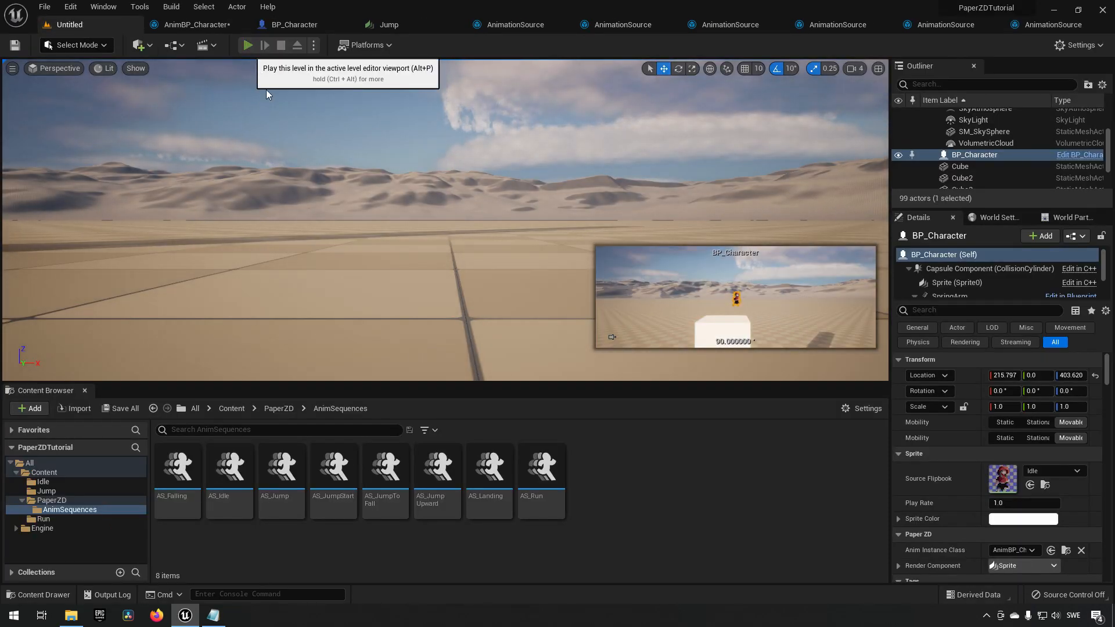
key(alt+p)
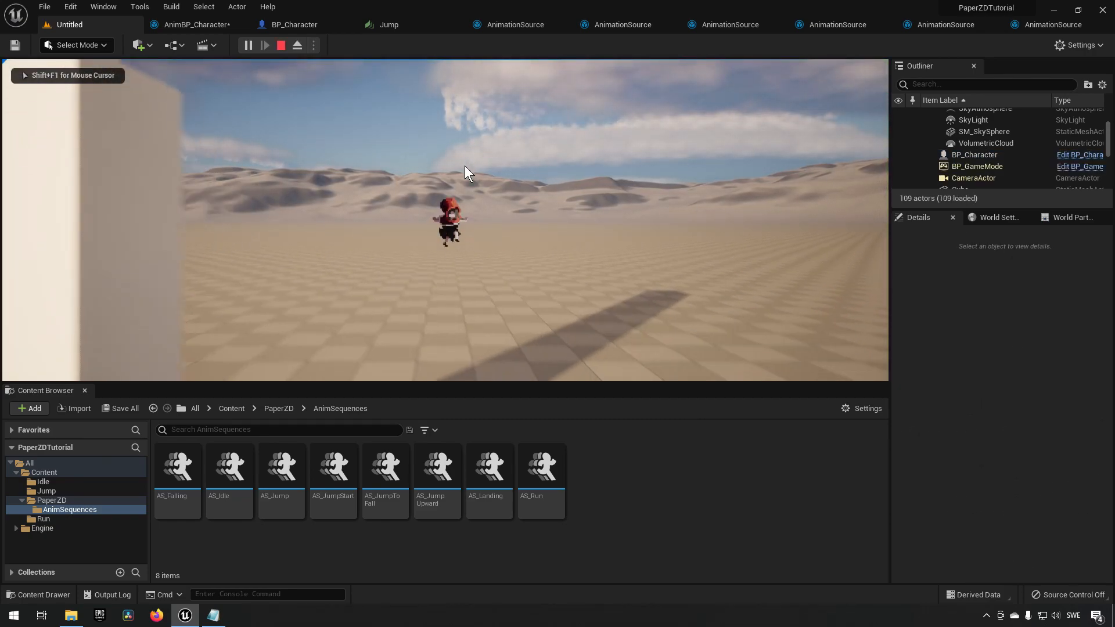
click(418, 240)
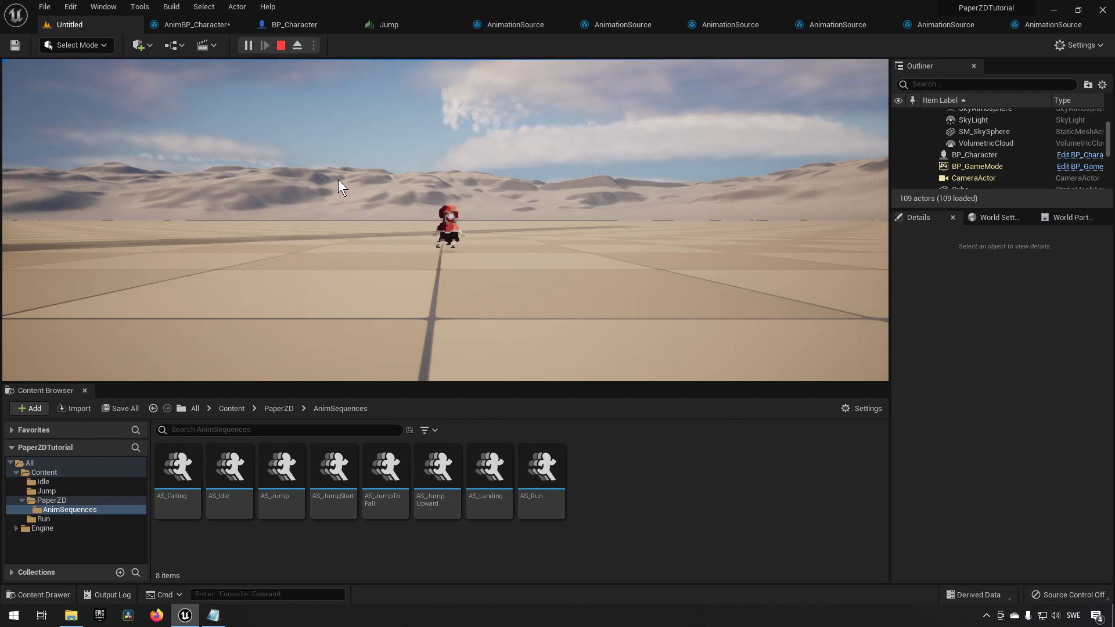
click(284, 50)
Inspect the StartJump, Jump and Falling states and their transitions in the animation state machine.
click(200, 26)
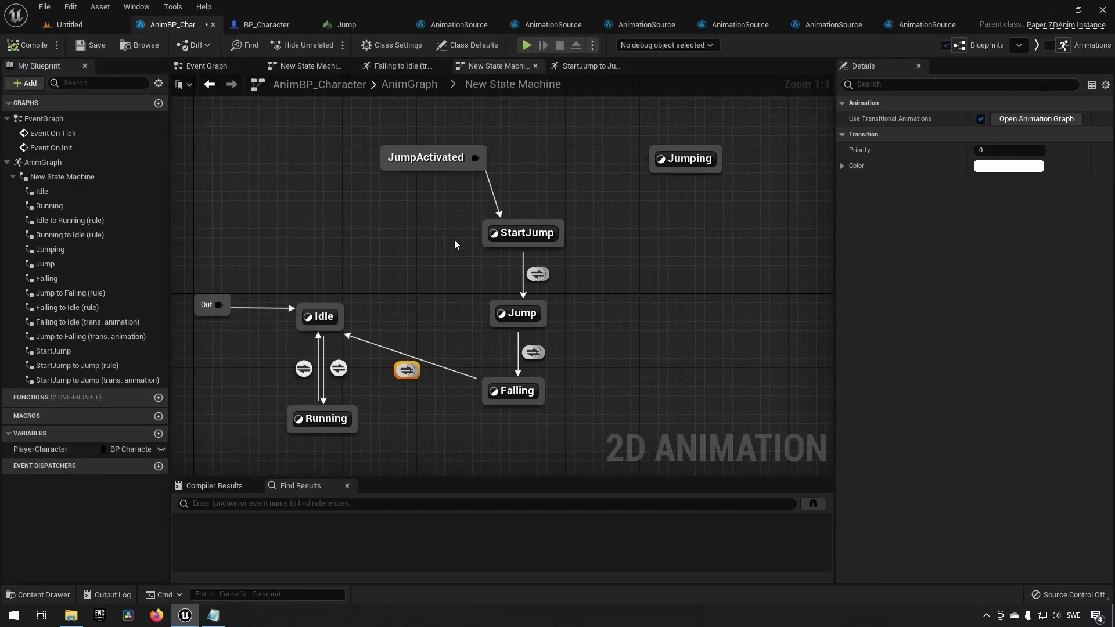
drag(440, 217, 606, 364)
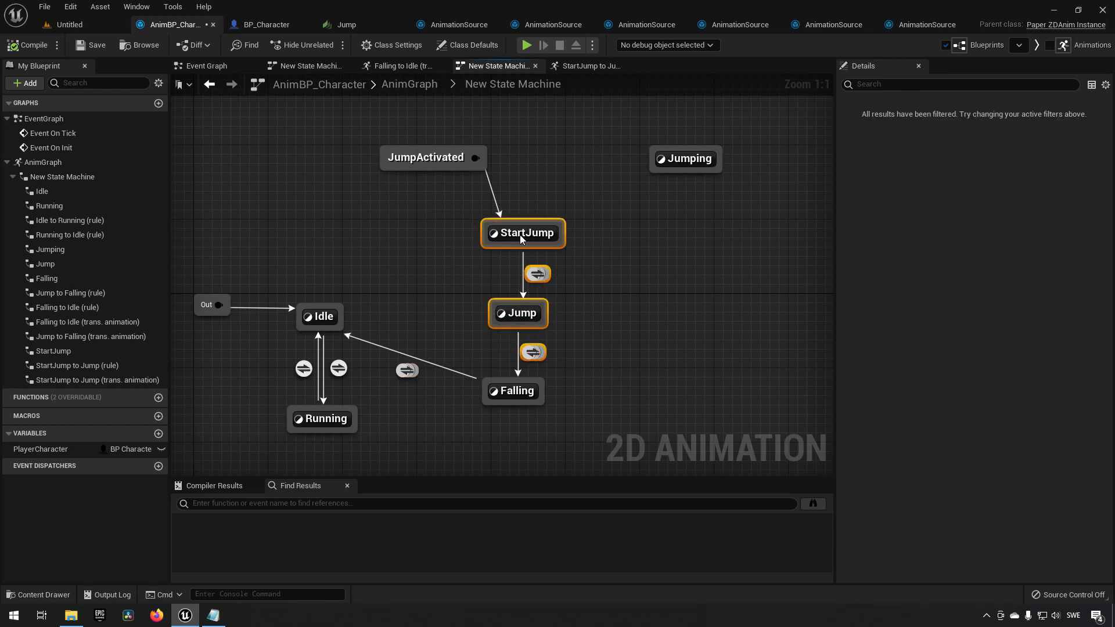
click(493, 227)
click(522, 314)
click(526, 397)
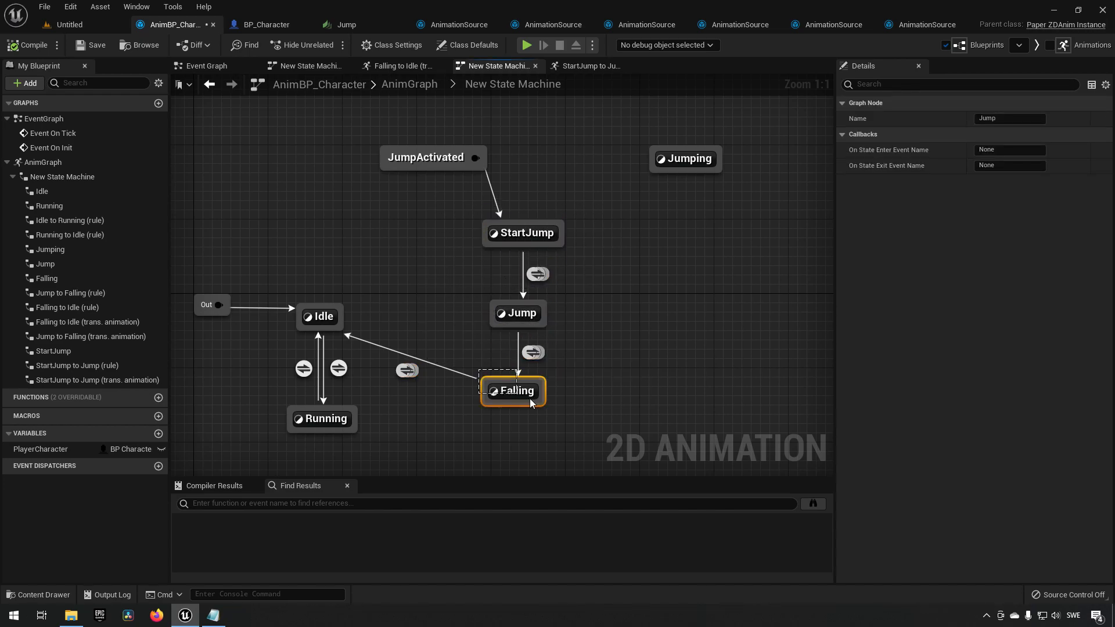
click(530, 351)
click(517, 271)
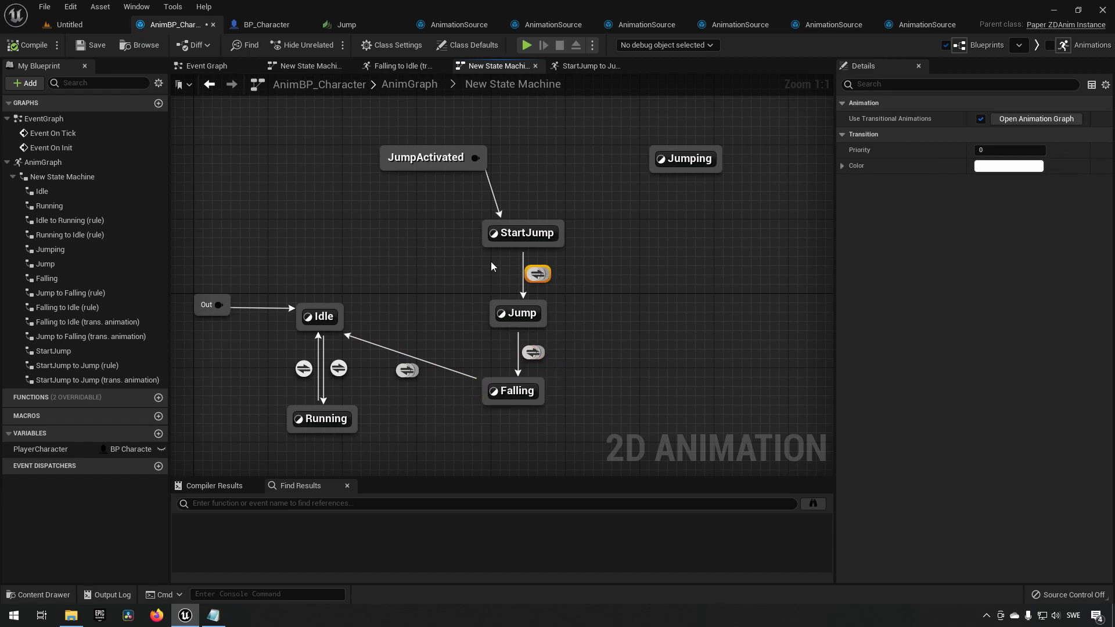
Play the level again, jumping and running with the character, then stop play.
click(81, 24)
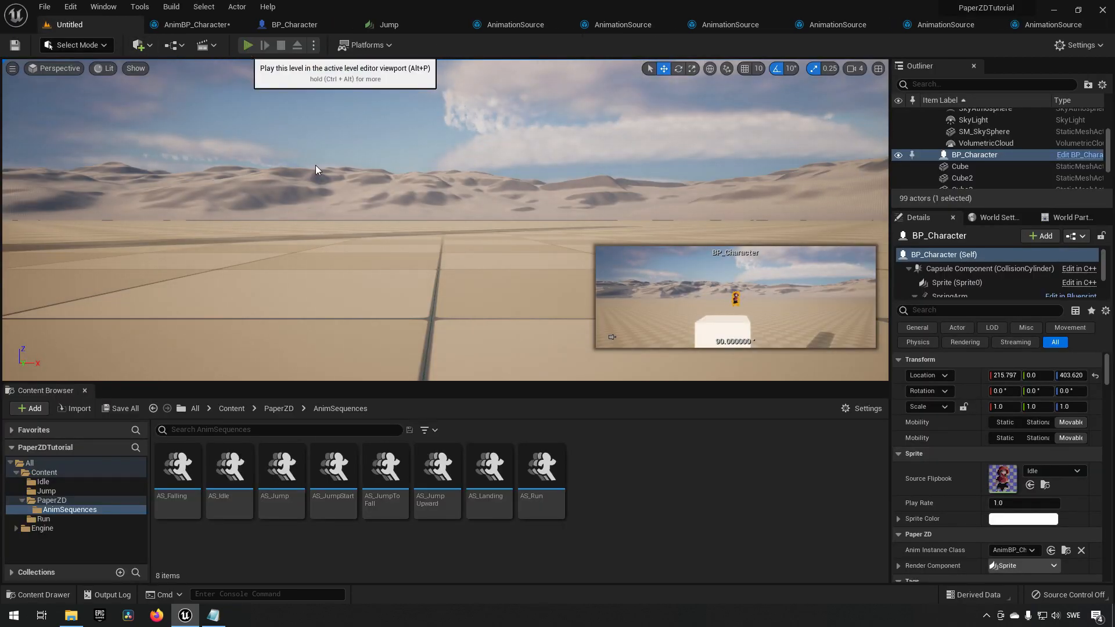
key(alt+p)
key(space)
key(d)
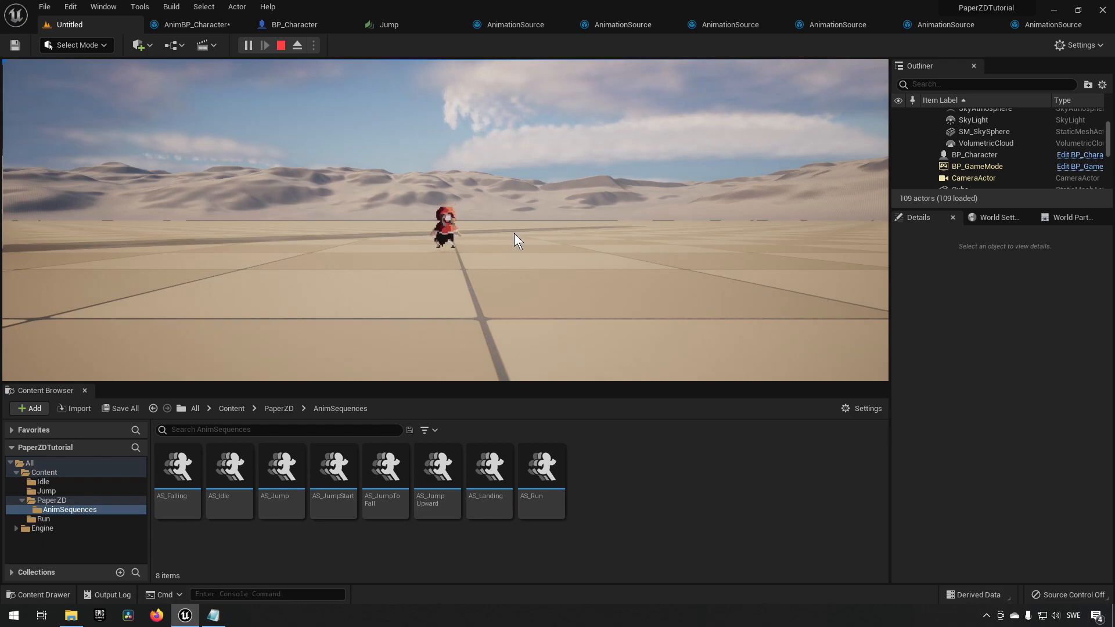
key(shift+F1)
click(281, 46)
Open and review the Falling to Idle transition rule.
click(221, 23)
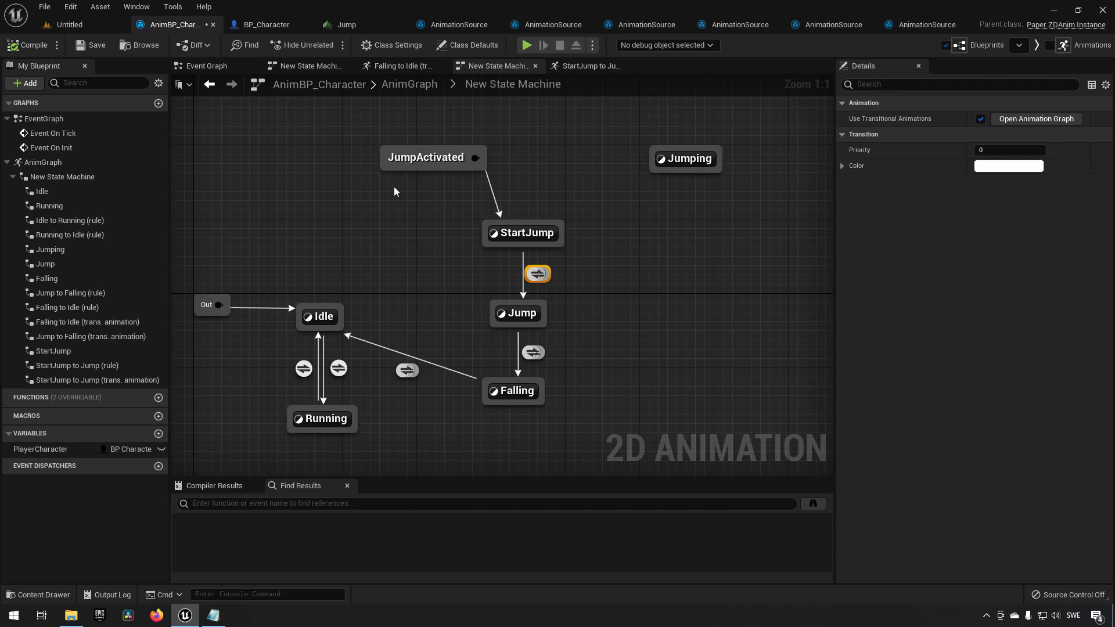
double_click(407, 370)
drag(273, 202, 664, 375)
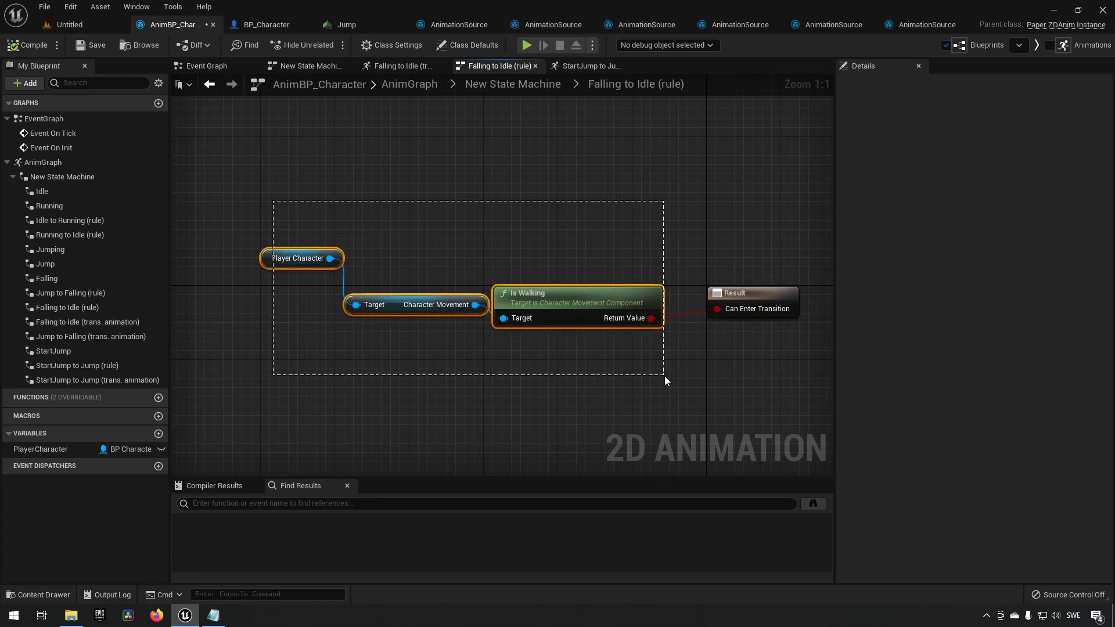
click(493, 419)
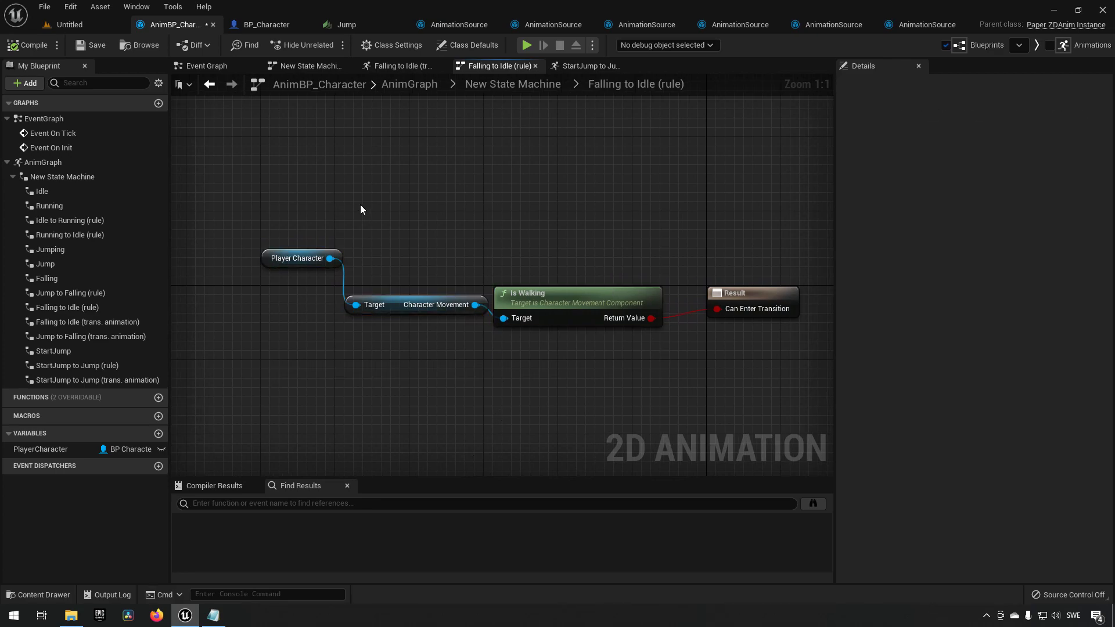
Delete the SET Jumping node driven by Event On Landed in the character blueprint and compile.
click(274, 24)
right_drag(428, 180, 381, 339)
right_drag(435, 204, 447, 278)
drag(438, 201, 527, 309)
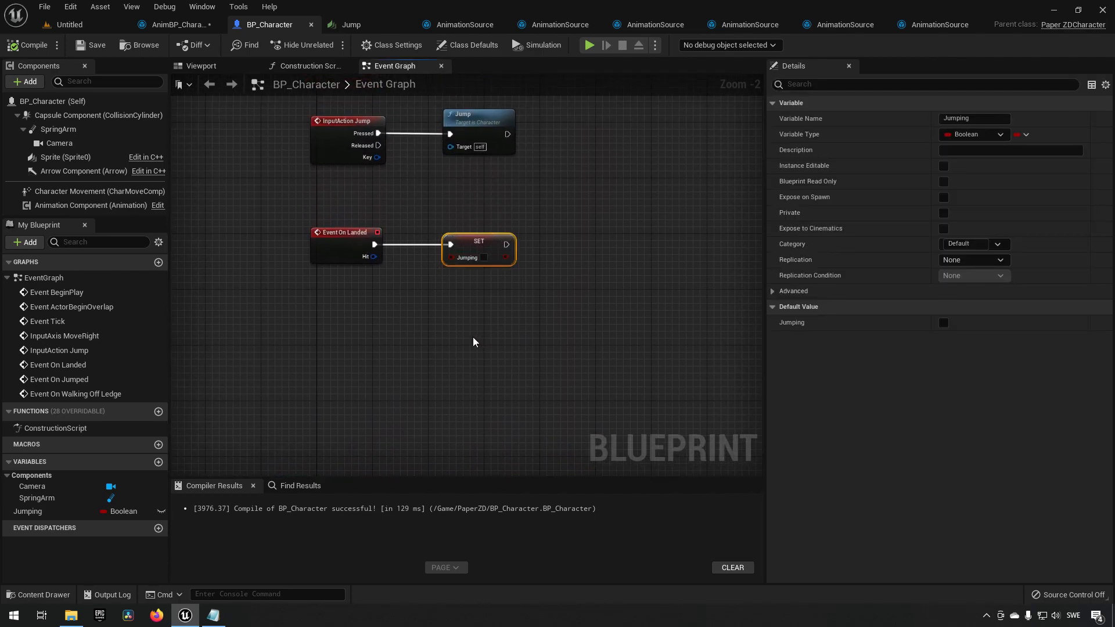
key(Delete)
click(32, 45)
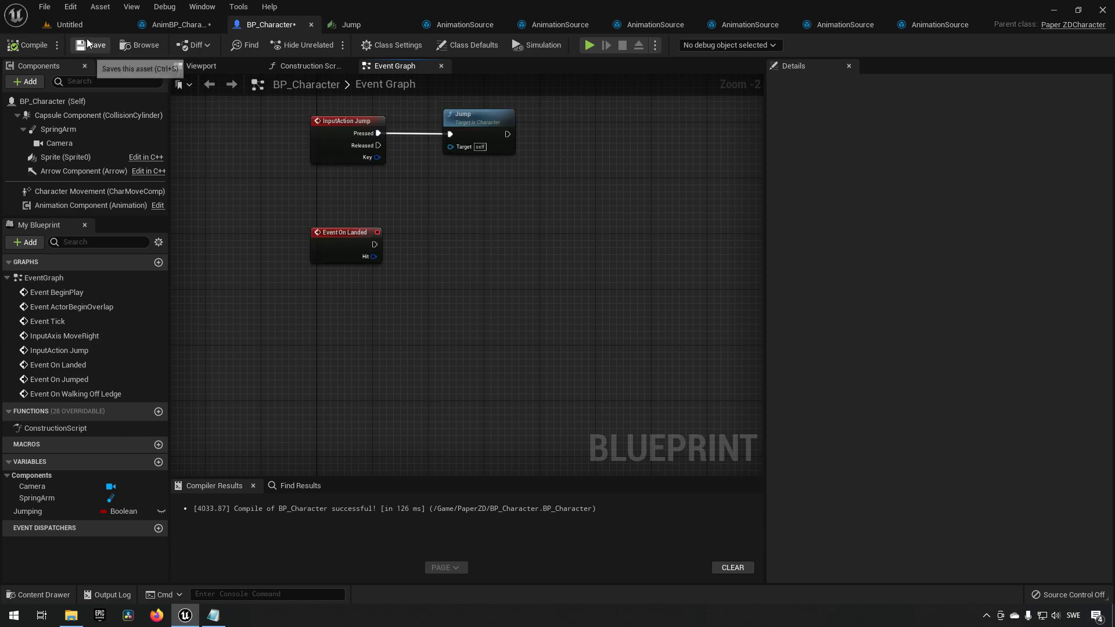
Delete the now unused Event On Landed node from the event graph.
drag(261, 182, 442, 299)
key(Delete)
drag(249, 112, 561, 200)
drag(491, 128, 503, 378)
right_drag(547, 325, 569, 193)
drag(514, 242, 533, 261)
Delete the Jumping variable and save the character blueprint.
click(110, 496)
key(Delete)
click(93, 44)
Play the level to test running and jumping off the cube, then stop play.
click(87, 24)
click(247, 46)
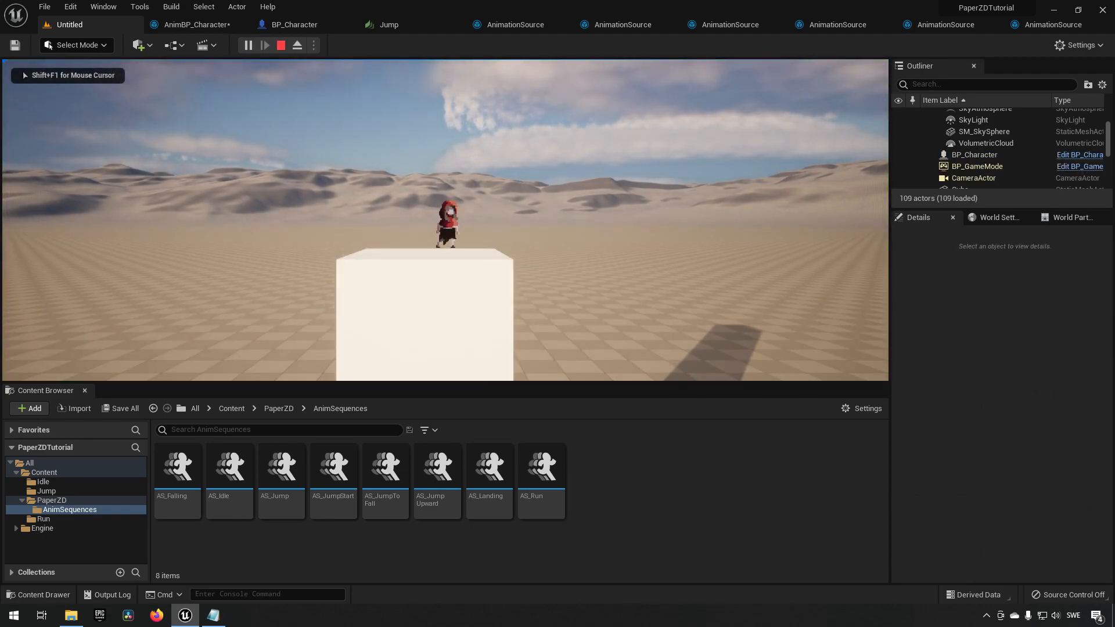
key(d)
key(space)
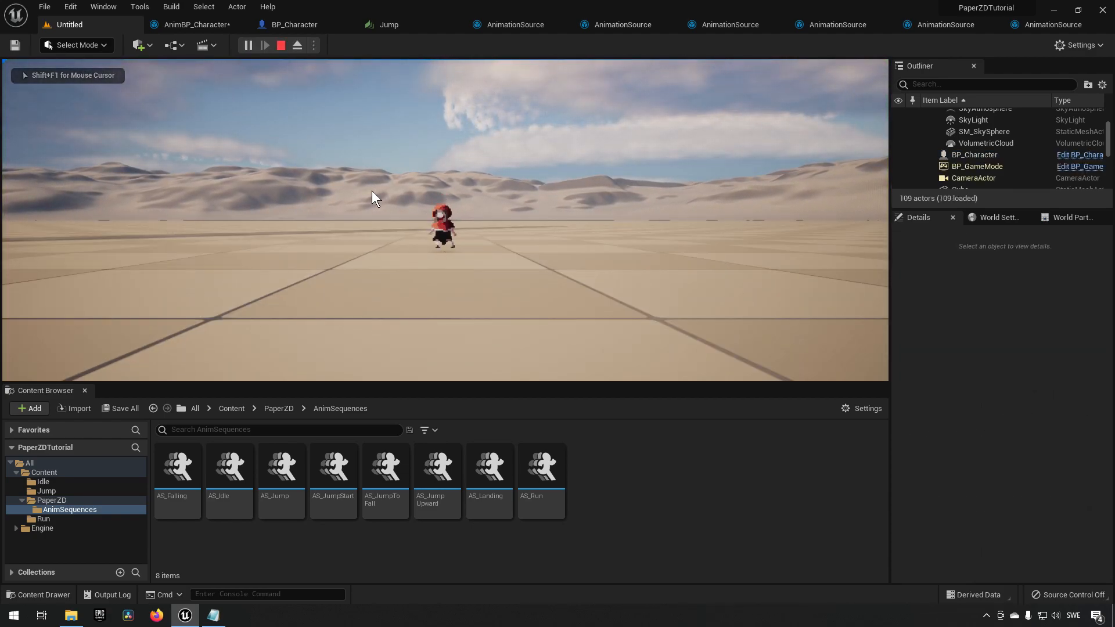
click(281, 45)
Save the animation blueprint and return to its state machine graph.
click(216, 28)
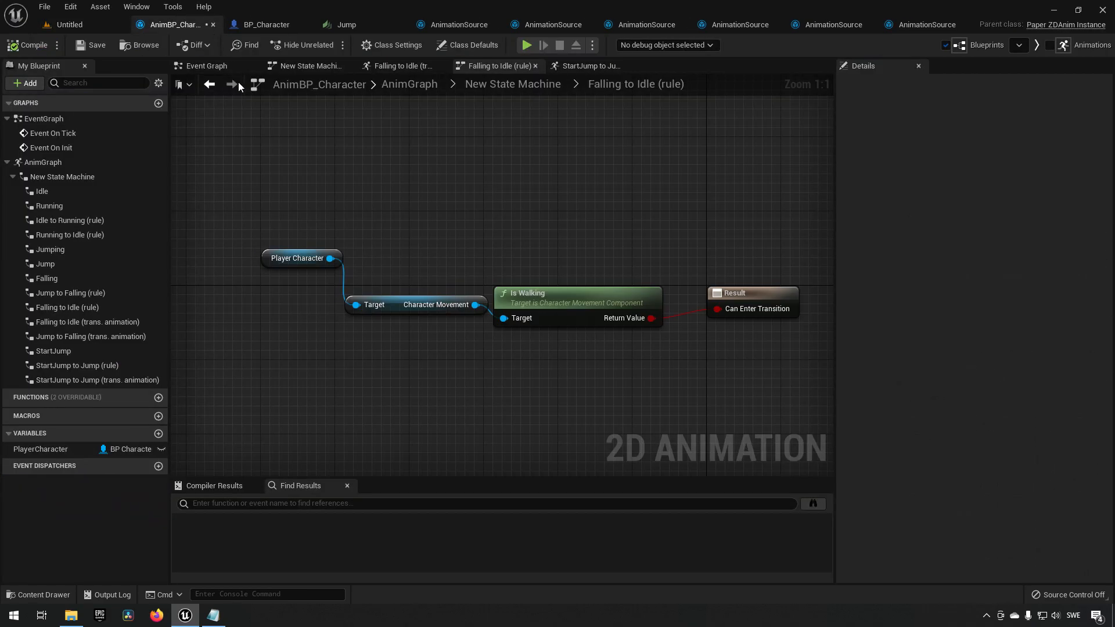
click(78, 46)
click(522, 84)
right_drag(440, 257, 417, 226)
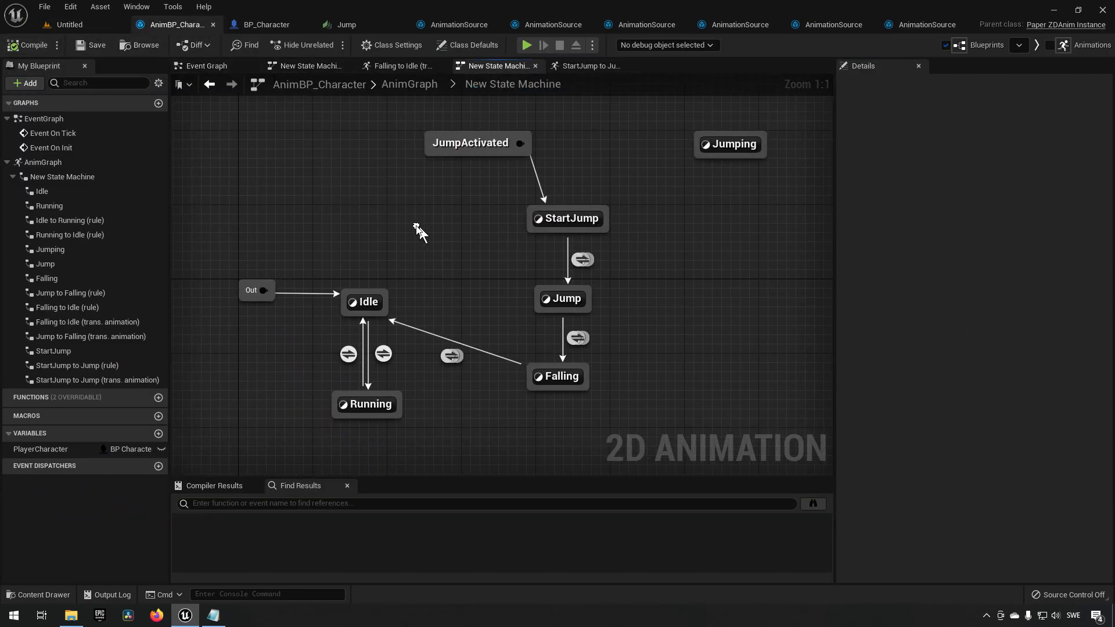
right_drag(676, 341, 674, 363)
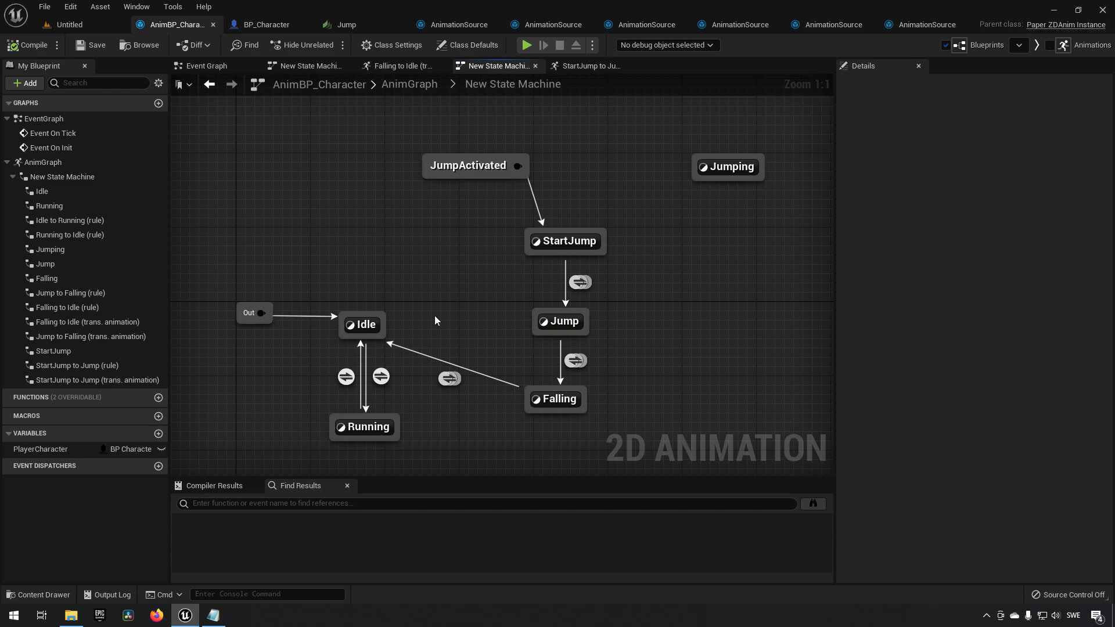
Review the jump states, transitions and transitional animation graph in the state machine.
click(579, 282)
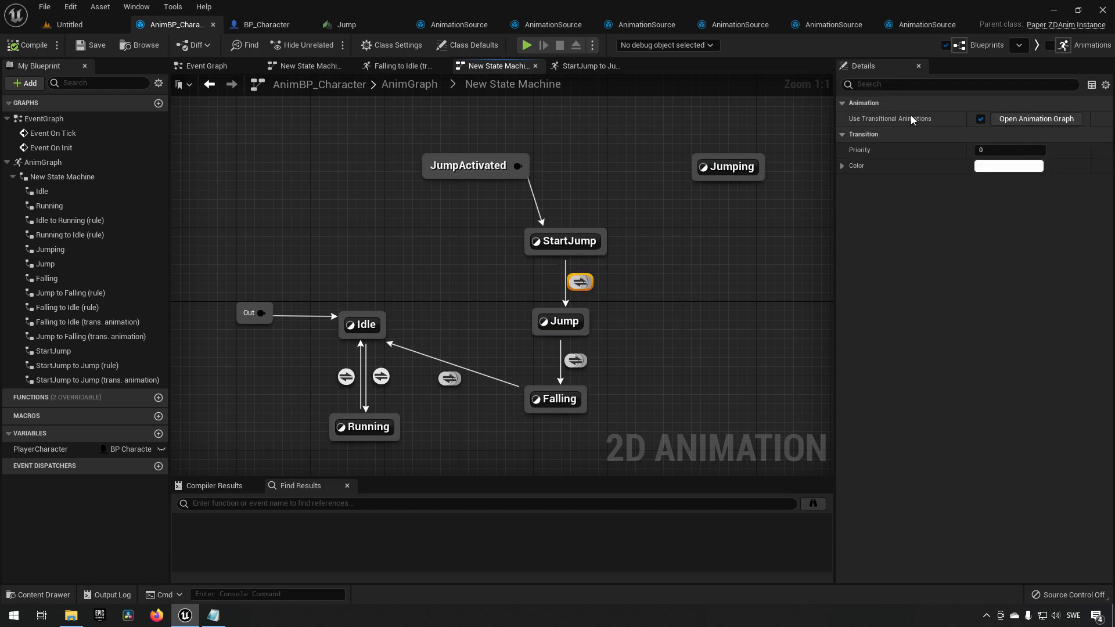
click(1016, 119)
drag(315, 212, 521, 342)
key(alt+Left)
drag(486, 230, 606, 258)
drag(516, 302, 622, 339)
drag(506, 306, 624, 336)
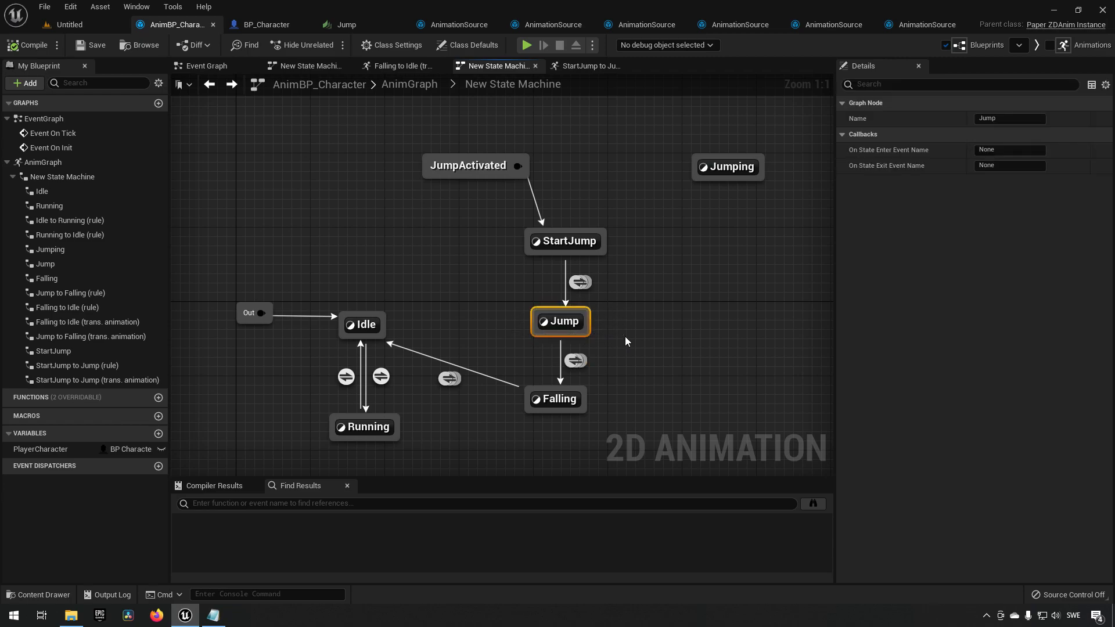
drag(530, 280, 617, 293)
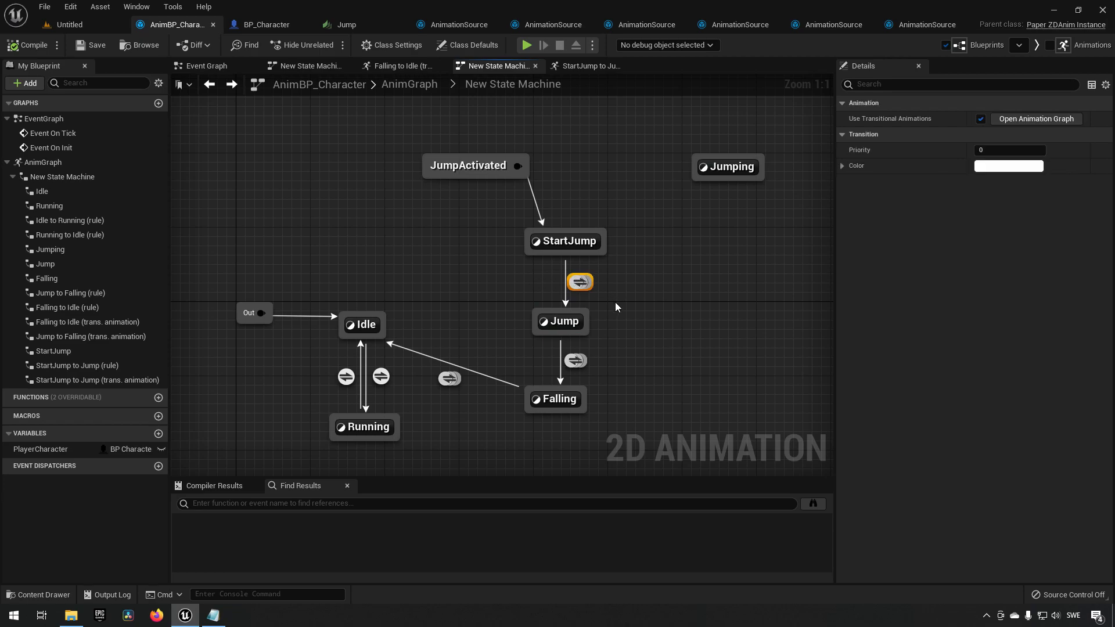
drag(498, 311, 633, 338)
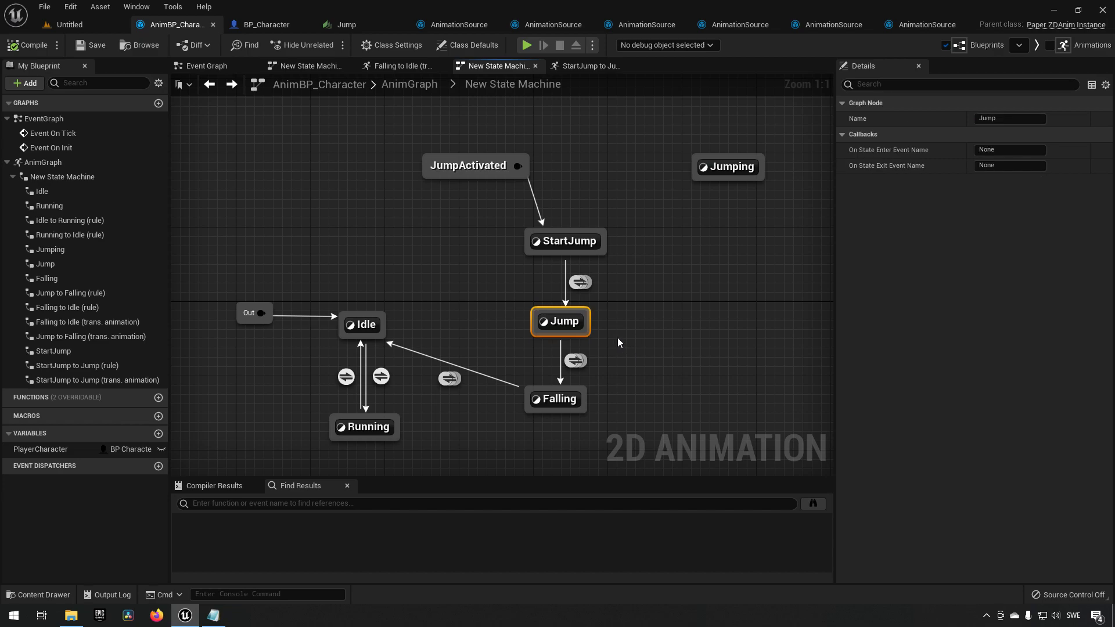
drag(534, 348, 631, 370)
drag(495, 279, 635, 287)
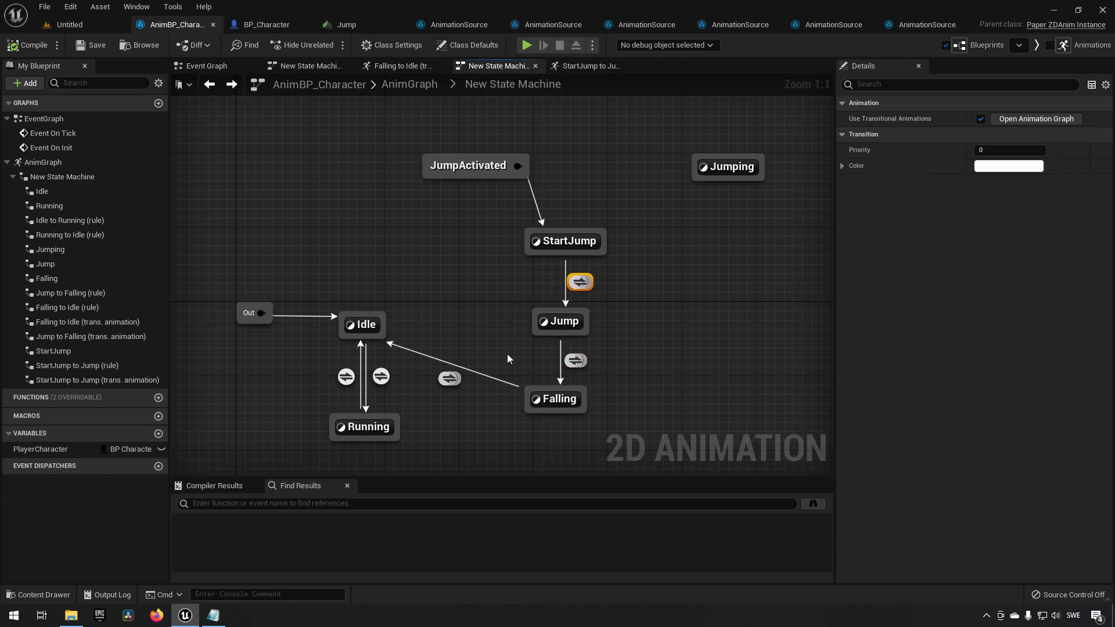
drag(519, 359, 632, 364)
drag(514, 396, 622, 419)
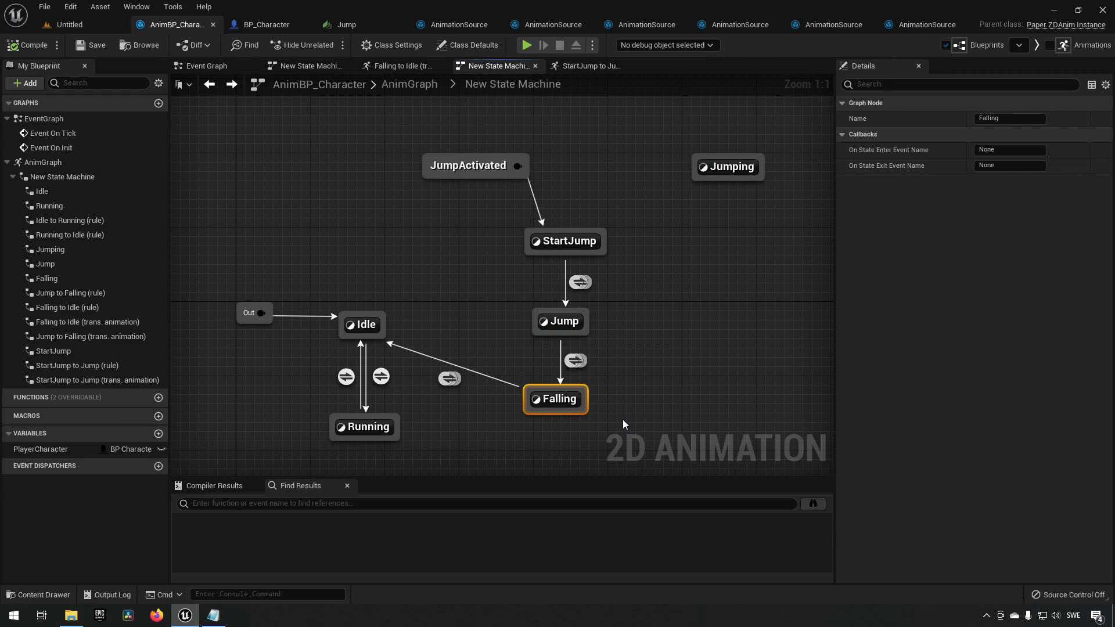
right_drag(302, 191, 248, 268)
drag(302, 191, 504, 279)
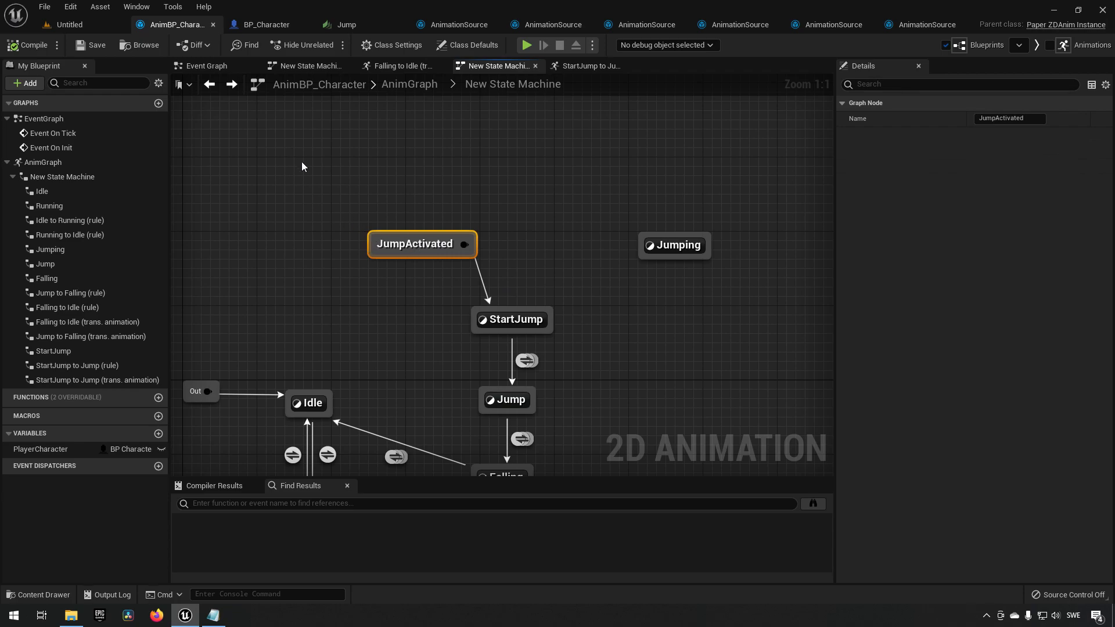
right_drag(343, 200, 361, 148)
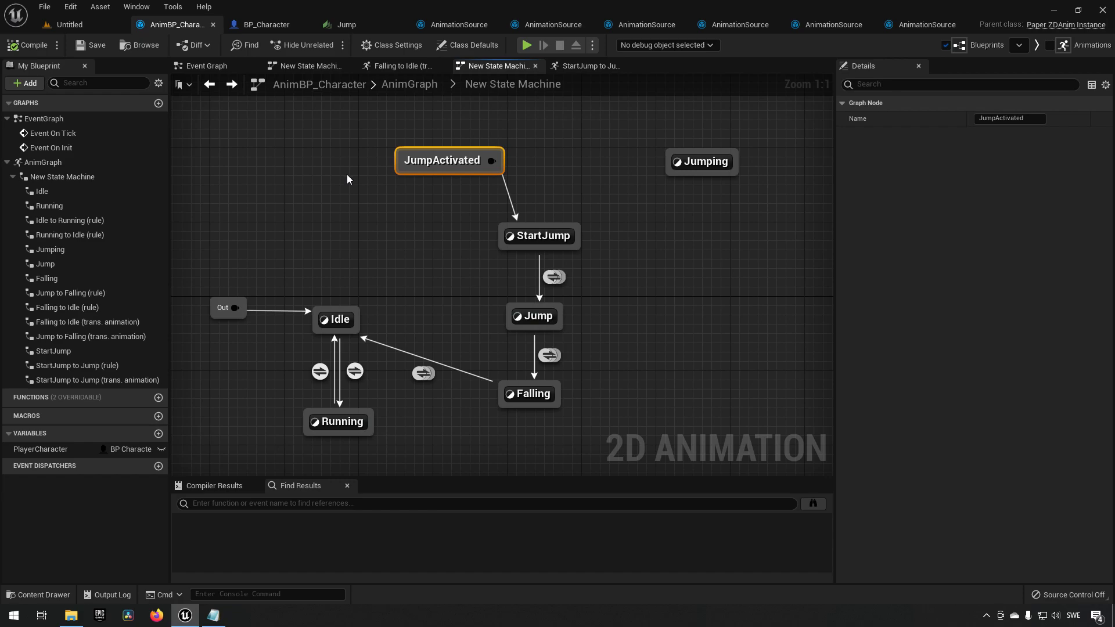
mouse_move(454, 264)
right_down()
mouse_move(426, 255)
mouse_move(436, 287)
mouse_move(443, 259)
right_up()
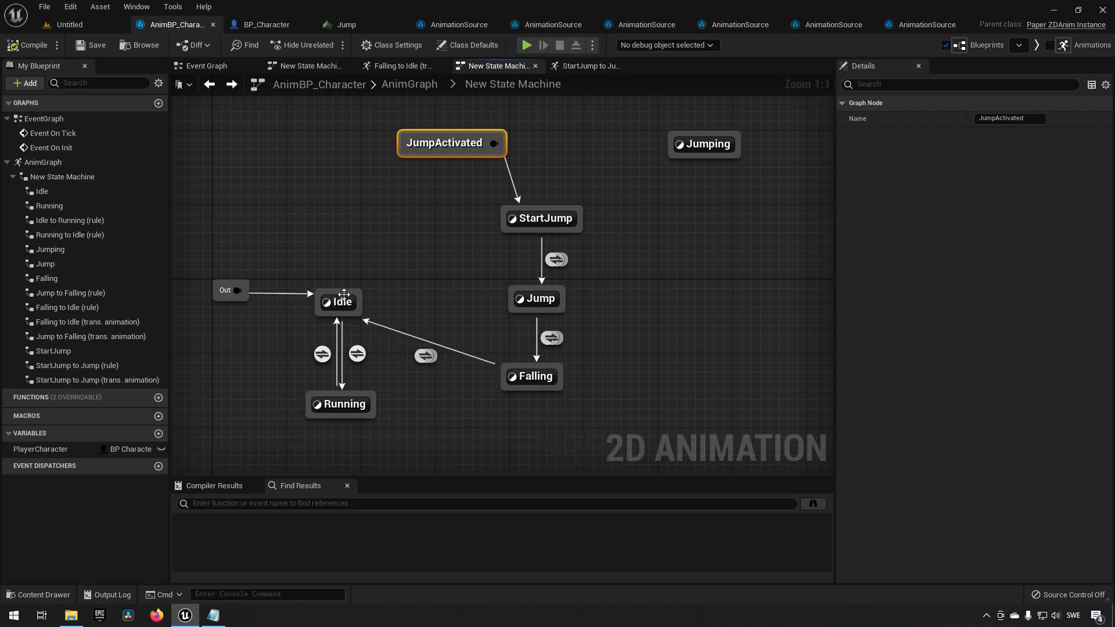
click(787, 298)
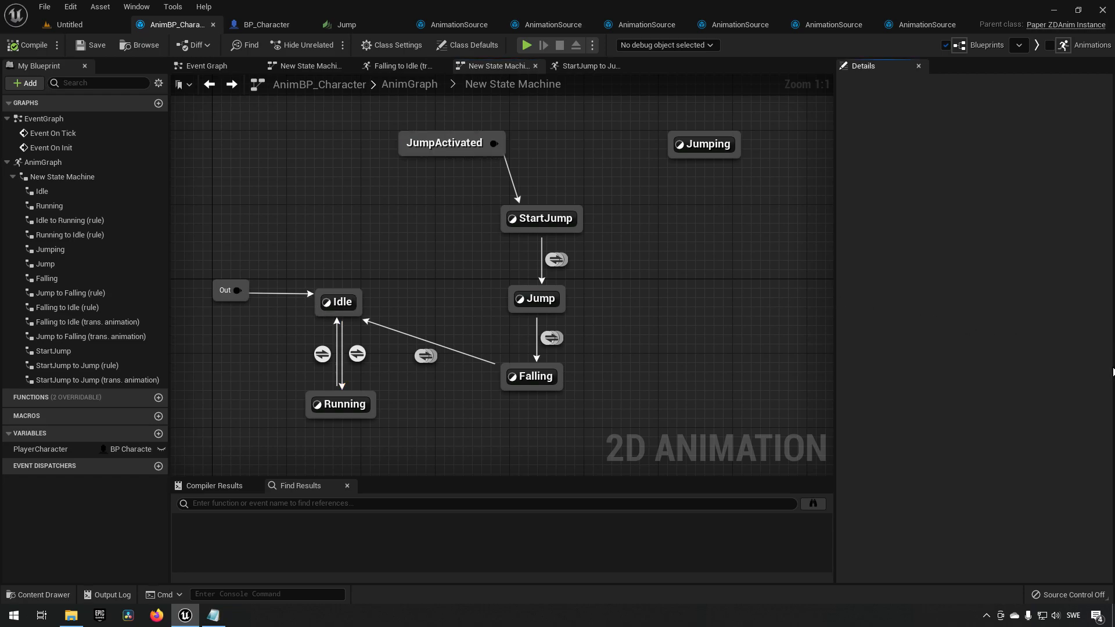